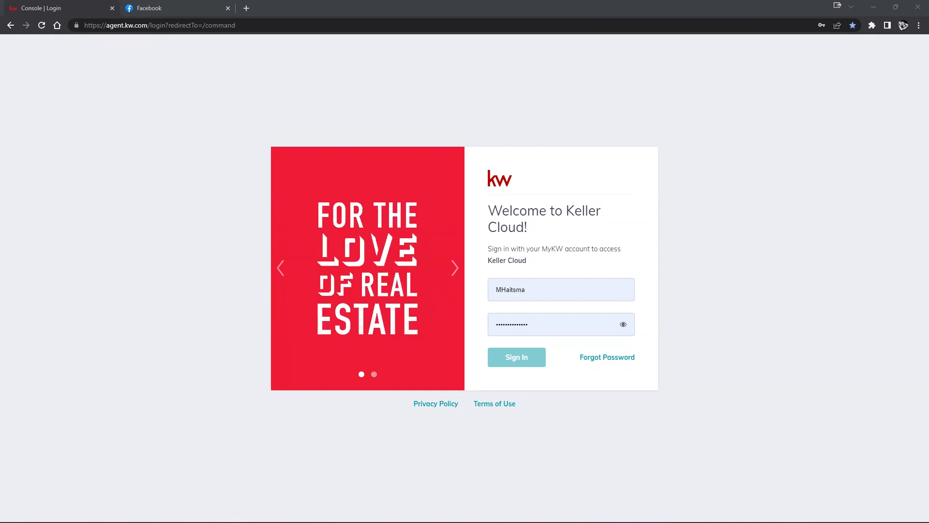
pyautogui.moveTo(502, 289); pyautogui.dragTo(554, 289)
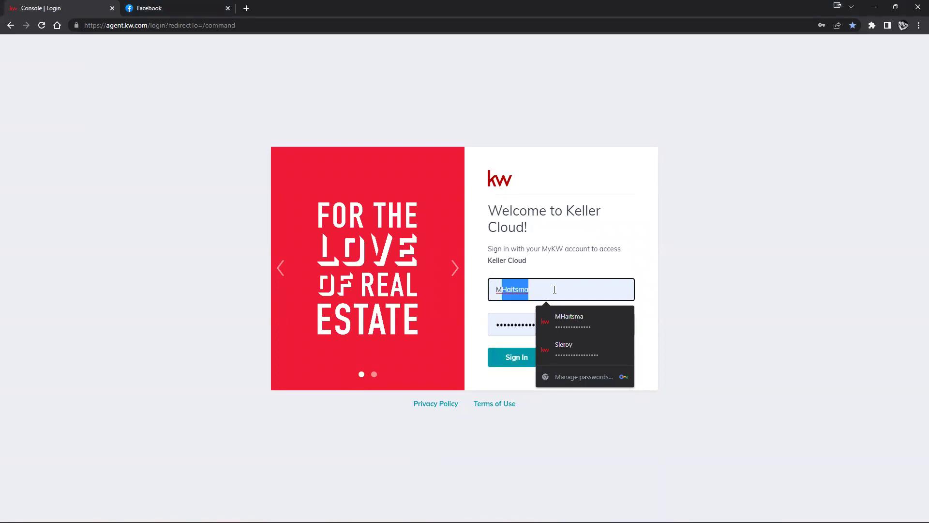
pyautogui.click(553, 290)
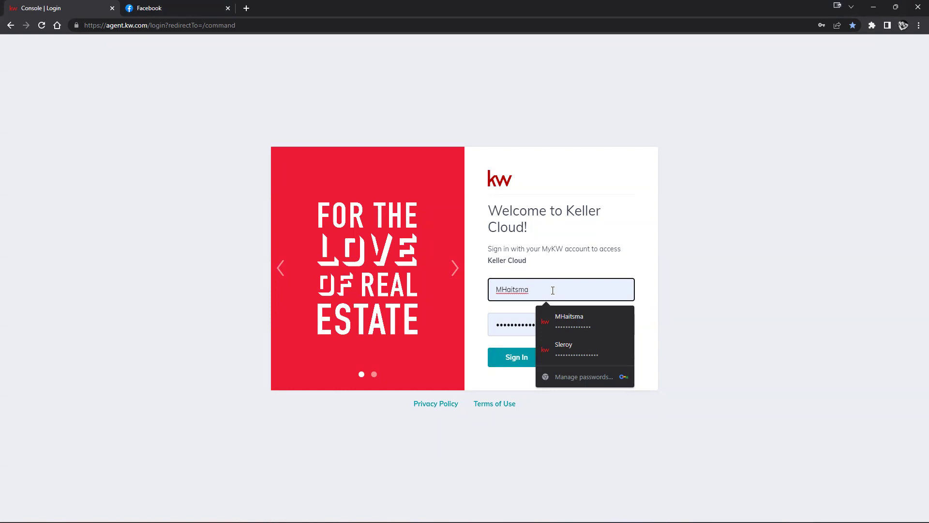
pyautogui.write('12')
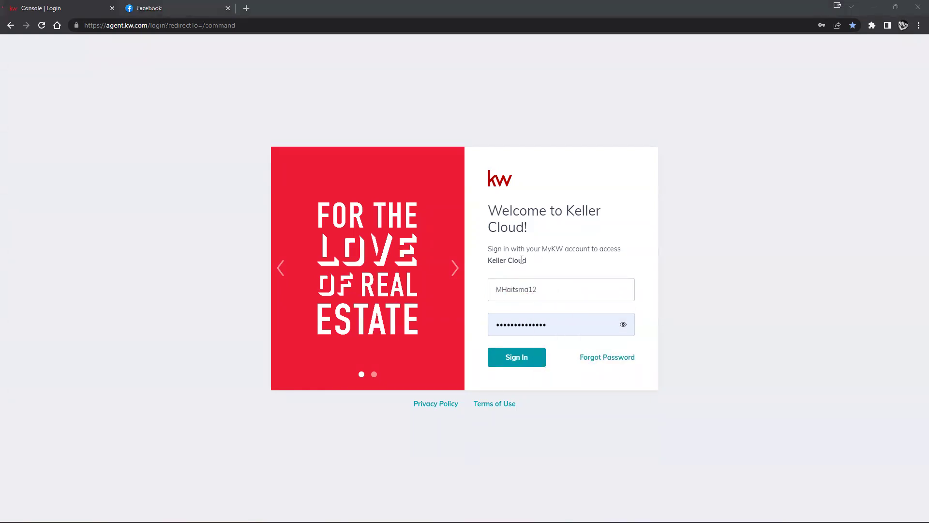
# Replace the prefilled login with the second saved account's username and password, and sign in to Keller Cloud.
pyautogui.doubleClick(540, 290)
pyautogui.press('BackSpace')
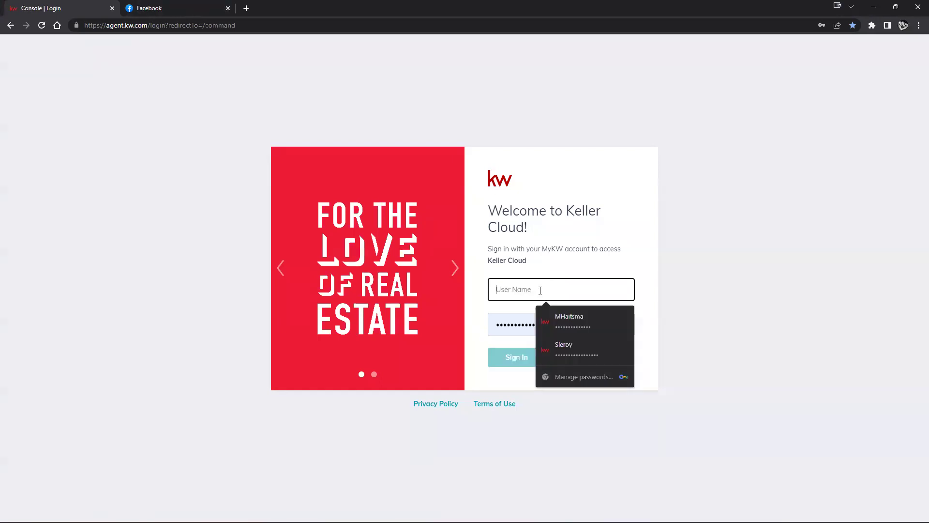
pyautogui.click(563, 344)
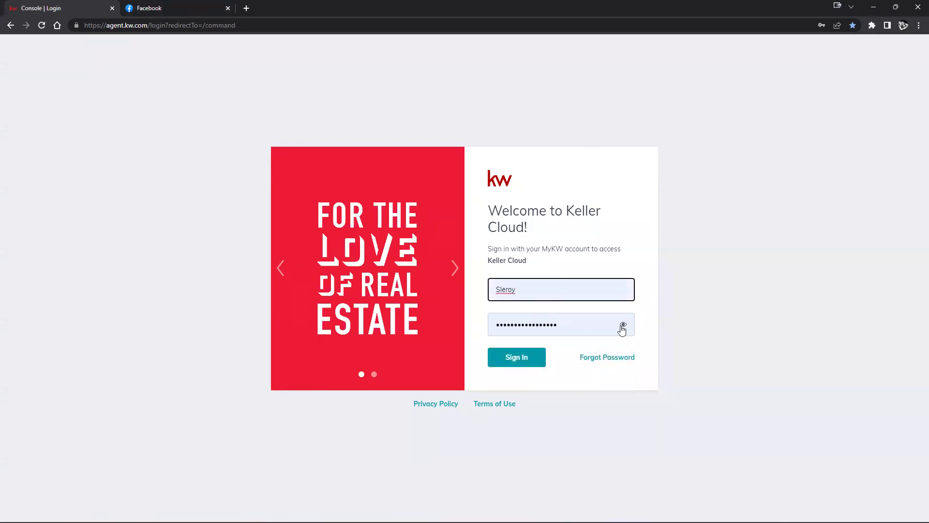
pyautogui.click(528, 368)
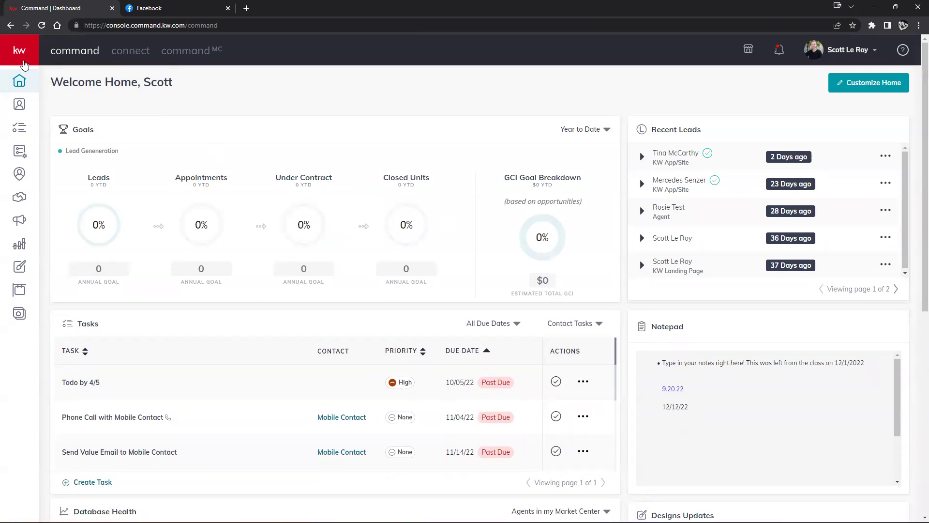
# Expand the navigation sidebar so that the section names are shown beside their symbols.
pyautogui.click(23, 57)
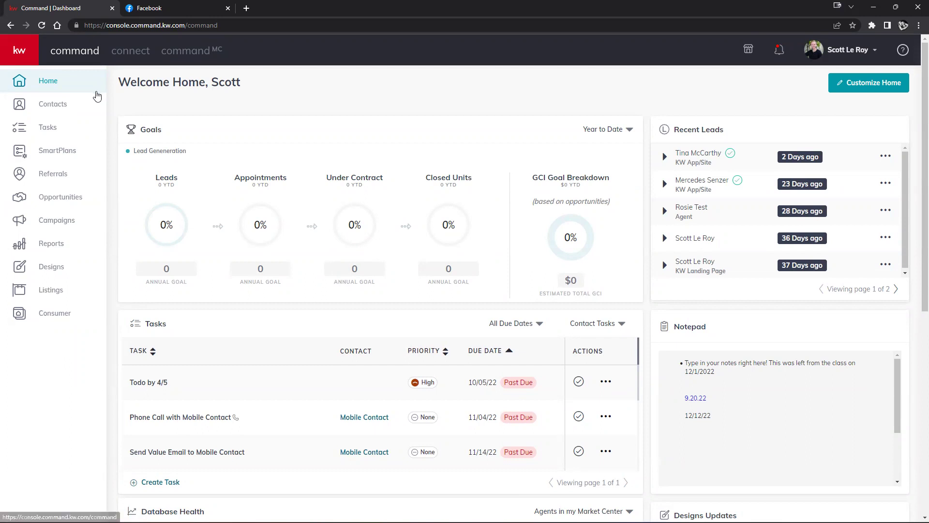
pyautogui.click(20, 53)
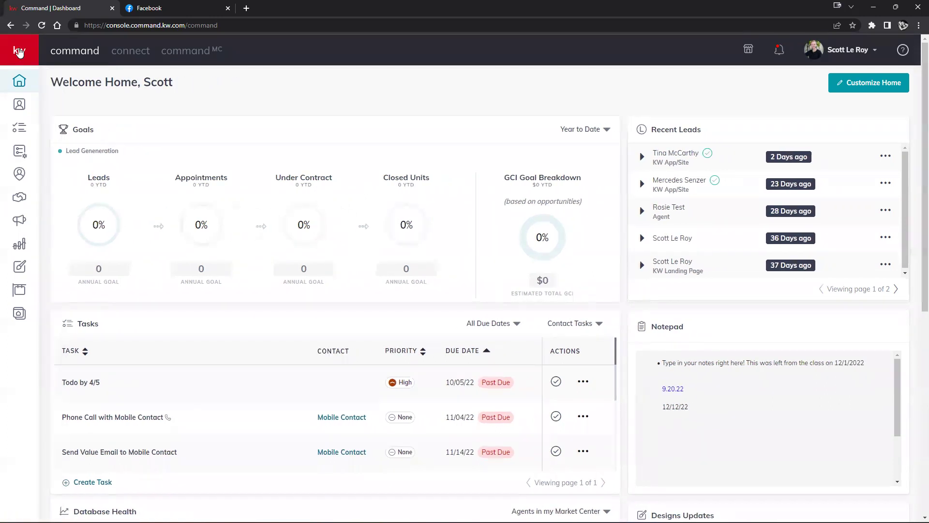
pyautogui.click(19, 53)
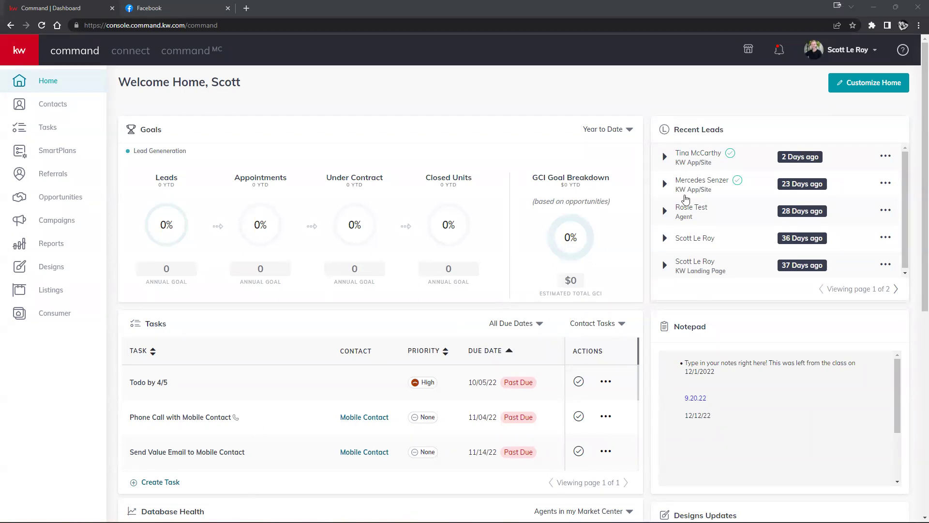
# Set the page zoom to 110% and open the signed-in account's Settings page.
pyautogui.click(918, 25)
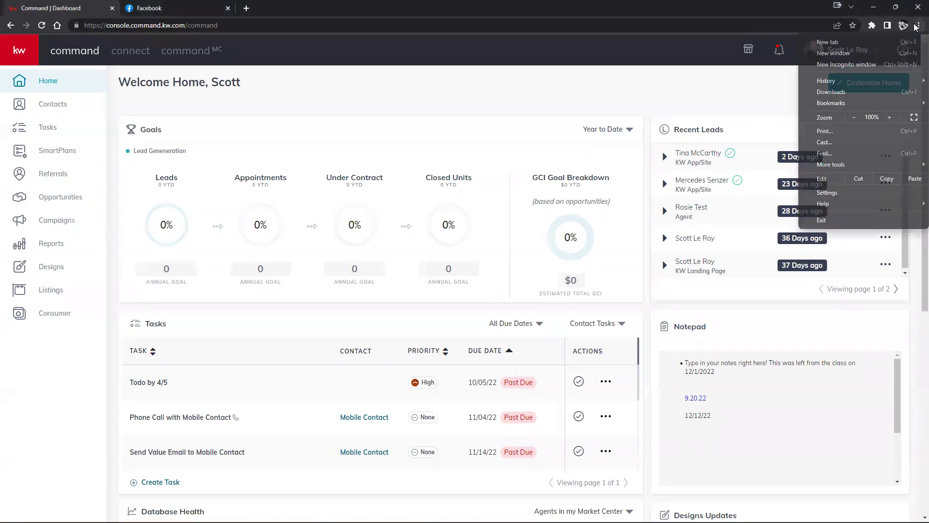
pyautogui.click(889, 118)
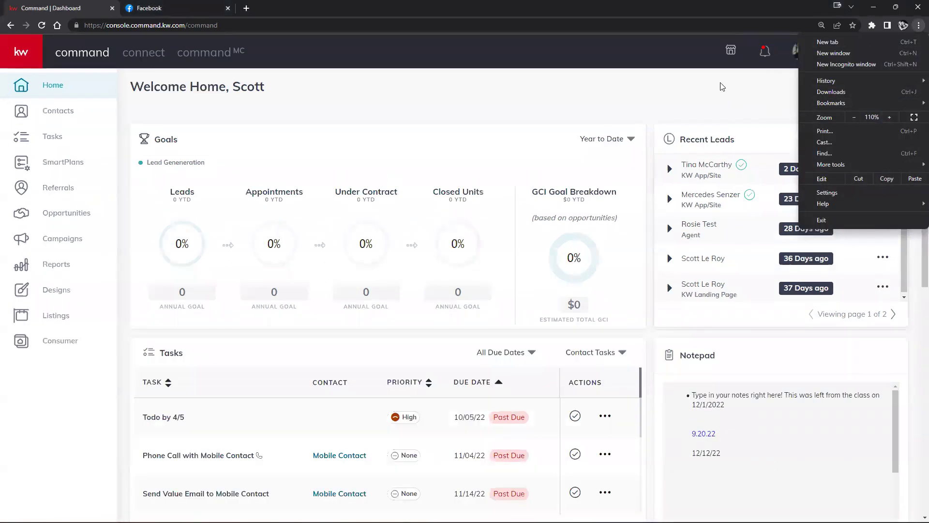
pyautogui.click(837, 57)
pyautogui.click(836, 57)
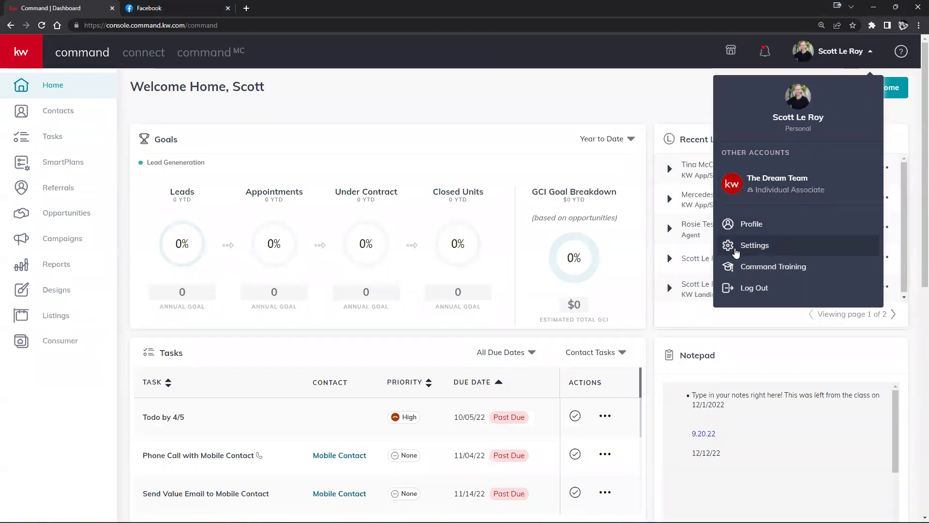
pyautogui.click(756, 246)
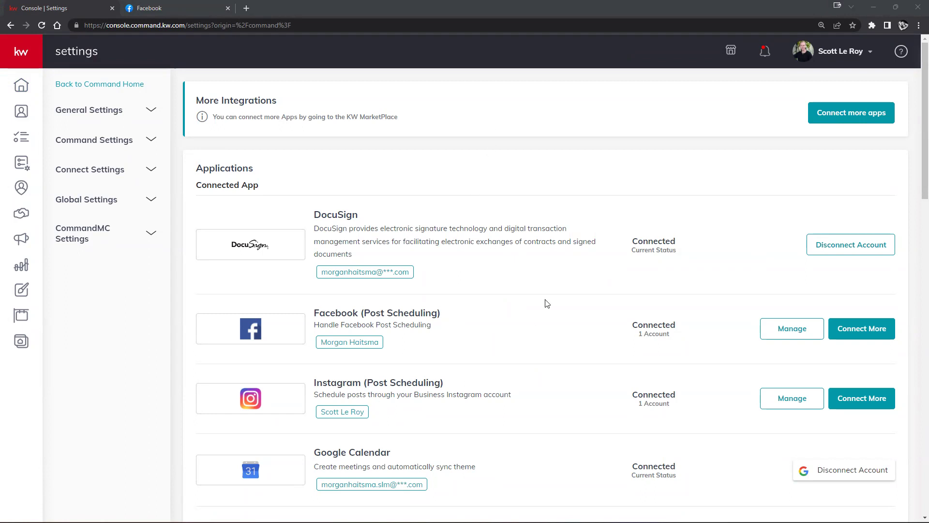
# Review the connected apps and the other available integrations under Applications.
pyautogui.scroll(-7, 581, 213)
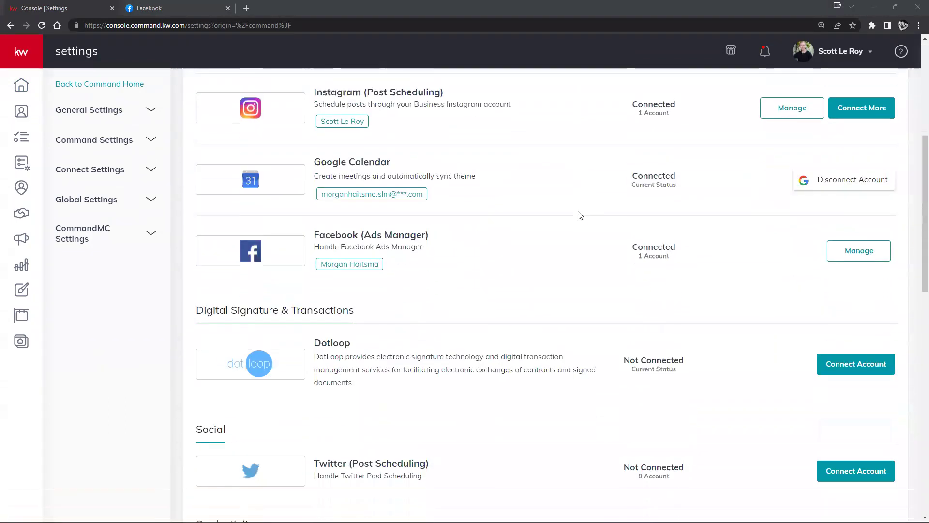
pyautogui.scroll(-4, 580, 215)
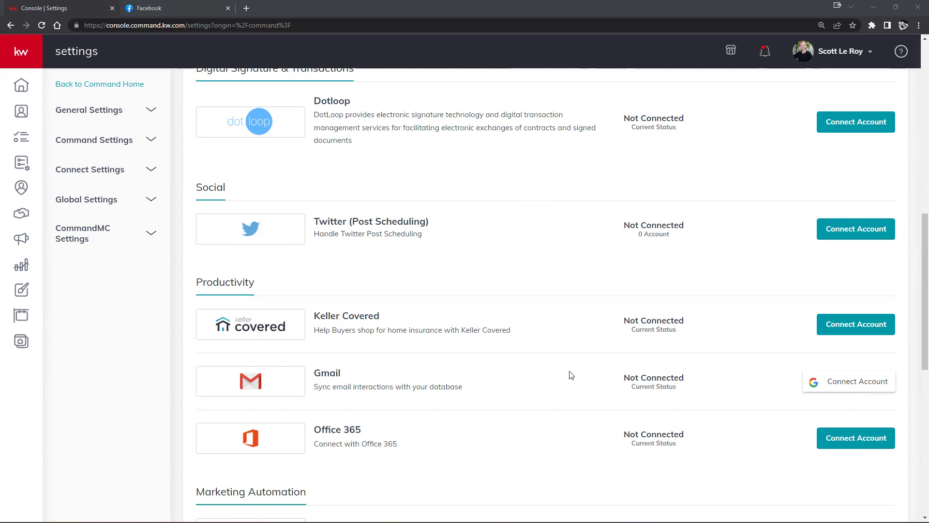
pyautogui.scroll(1, 619, 373)
pyautogui.scroll(7, 609, 369)
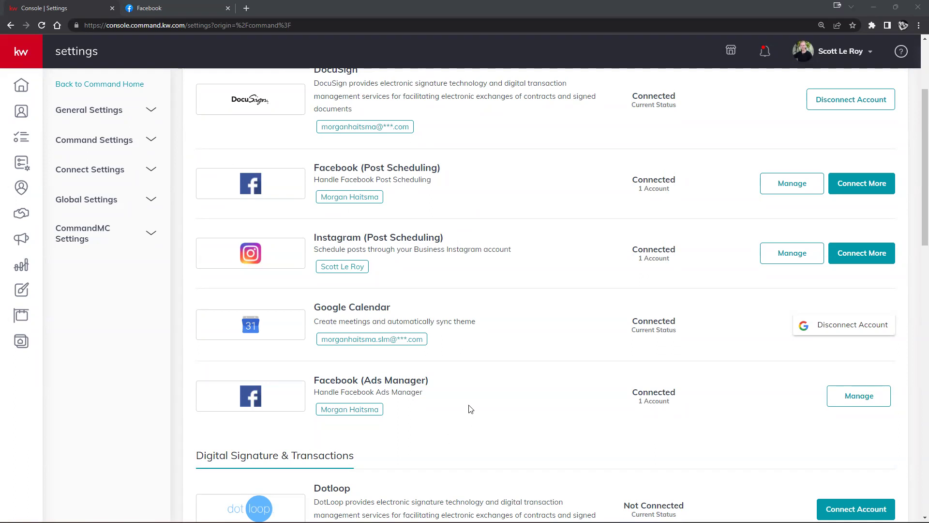
pyautogui.scroll(3, 470, 409)
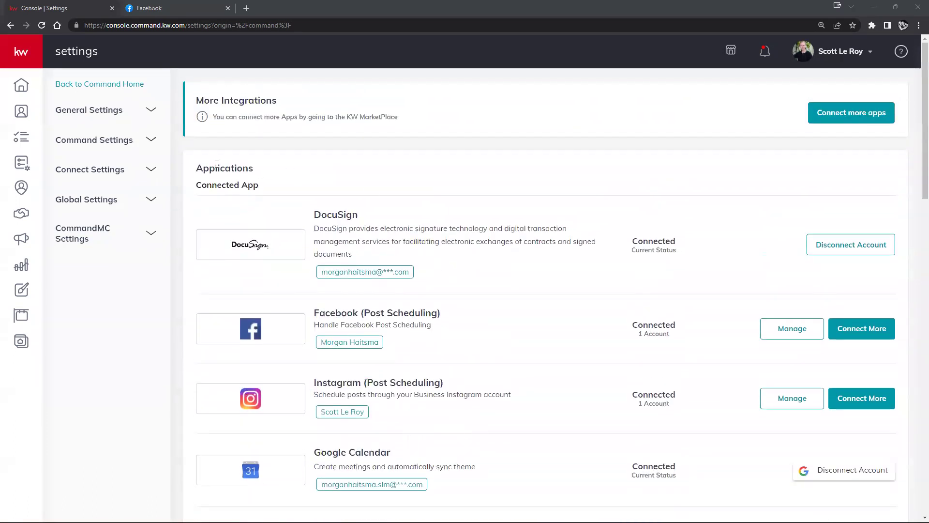
pyautogui.moveTo(193, 190); pyautogui.dragTo(269, 187)
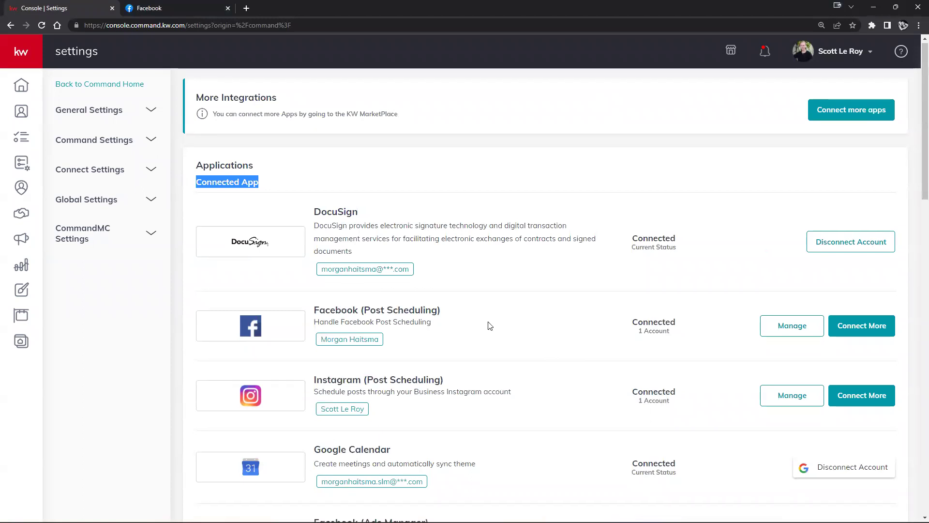
# Disconnect the linked account from Facebook (Post Scheduling) and close the connected account dialog.
pyautogui.scroll(-2, 489, 326)
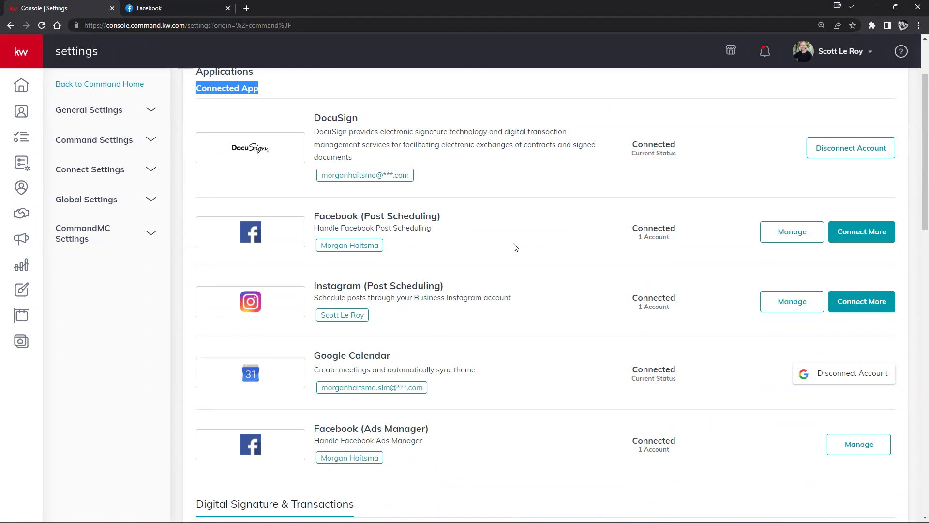
pyautogui.click(789, 233)
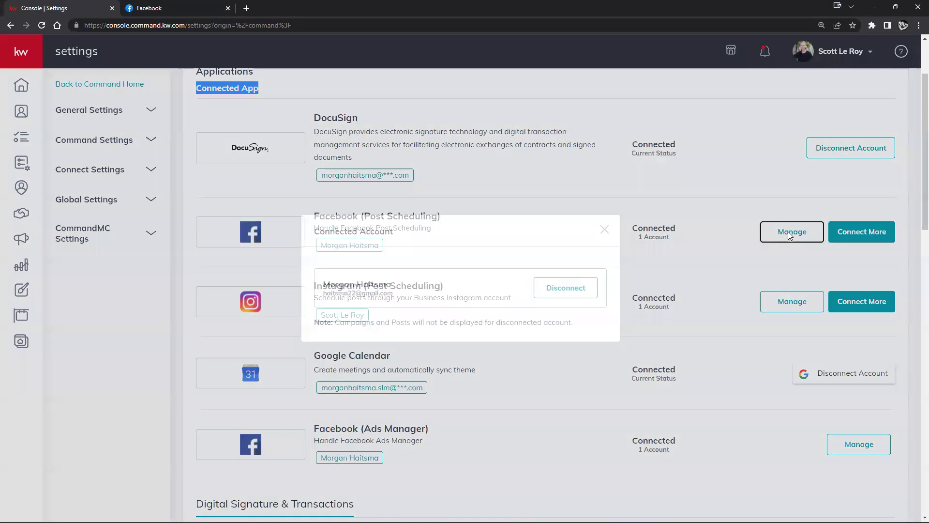
pyautogui.click(557, 297)
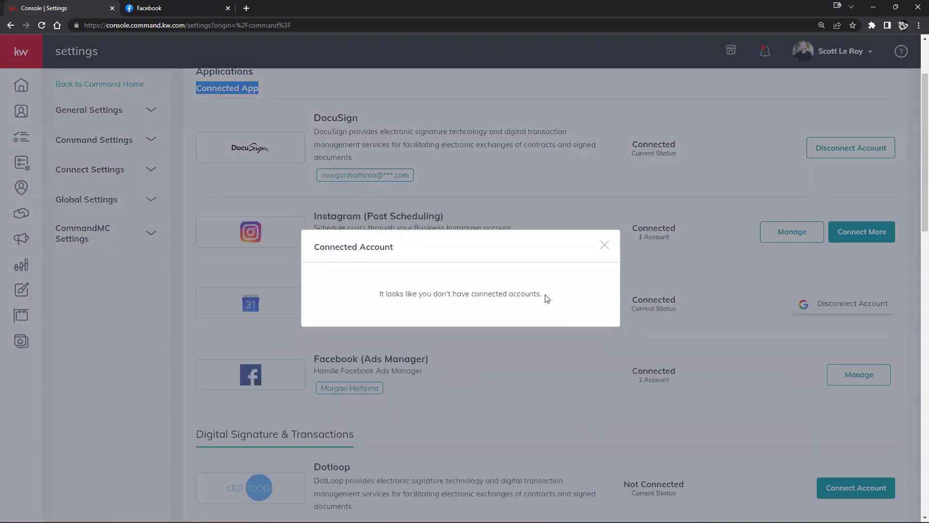
pyautogui.click(605, 245)
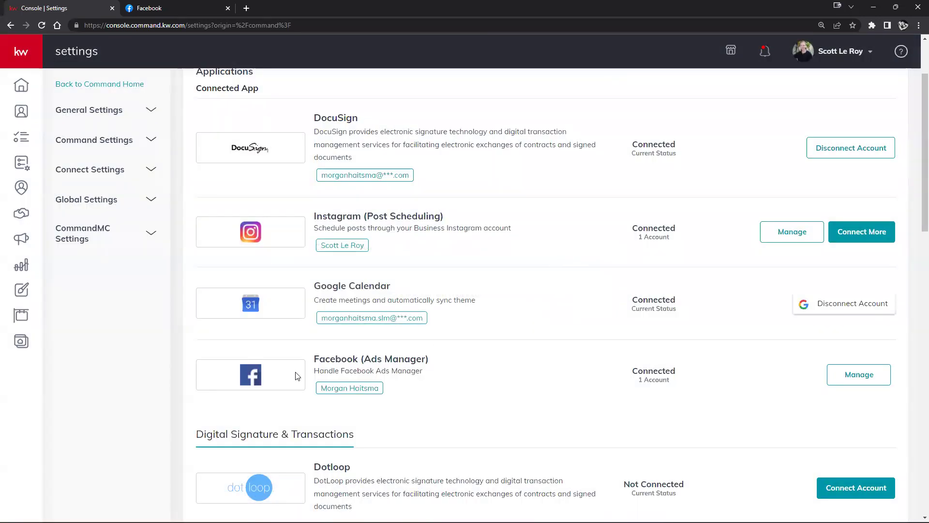
# Disconnect the linked Facebook account from Facebook (Ads Manager), confirm the removal and close the account management dialog.
pyautogui.click(854, 375)
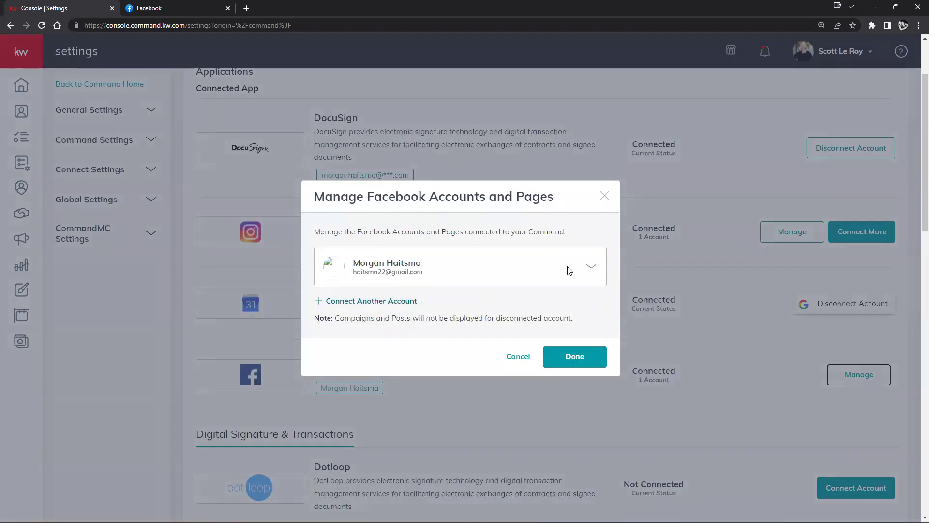
pyautogui.click(595, 272)
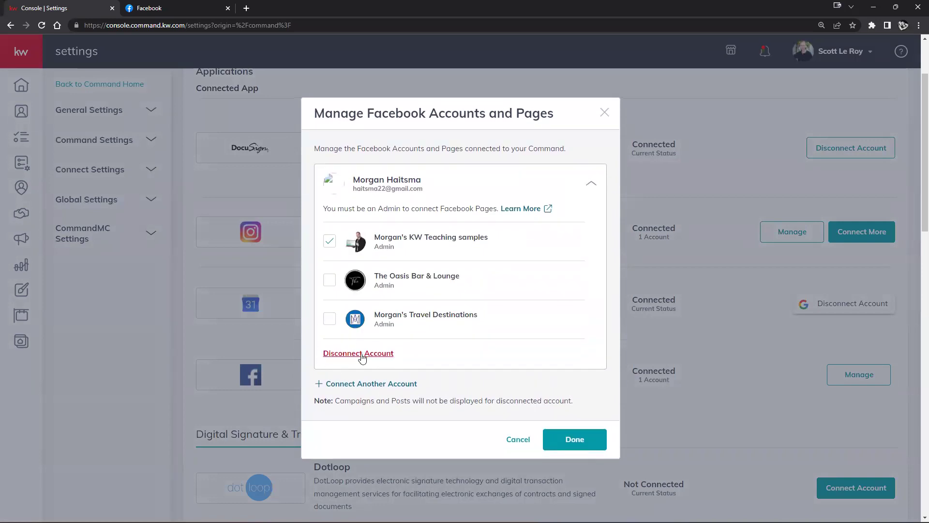
pyautogui.click(357, 354)
pyautogui.click(538, 321)
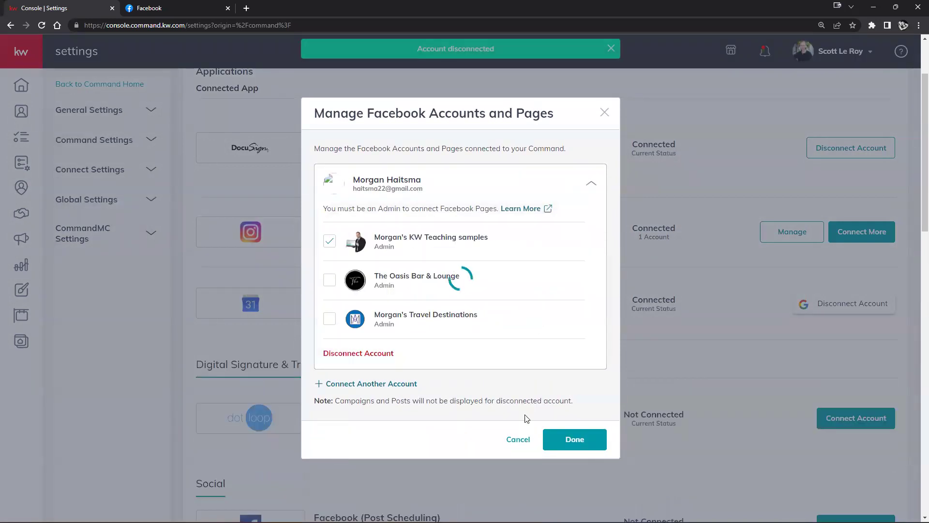
pyautogui.click(583, 338)
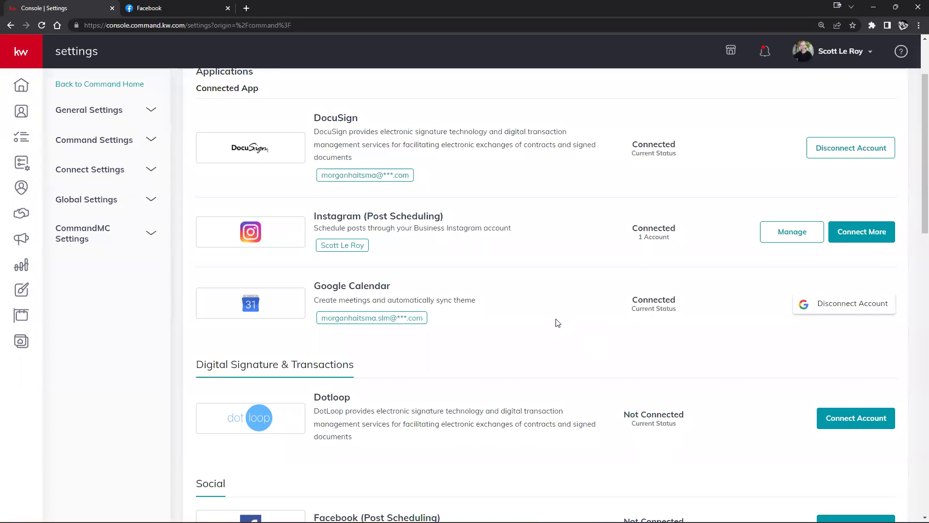
# Examine the Social, Productivity and Marketing Automation integrations to locate the two Facebook entries.
pyautogui.scroll(-1, 543, 270)
pyautogui.scroll(-4, 543, 270)
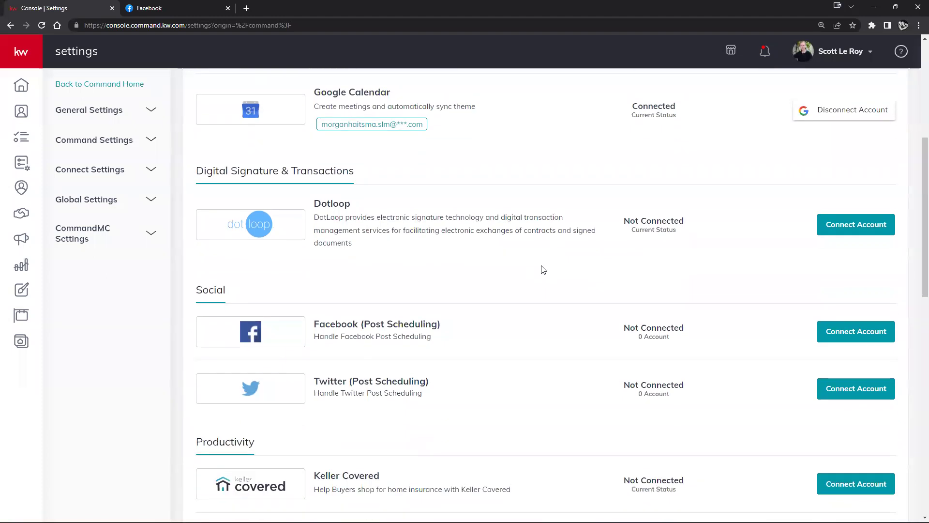
pyautogui.scroll(-2, 541, 270)
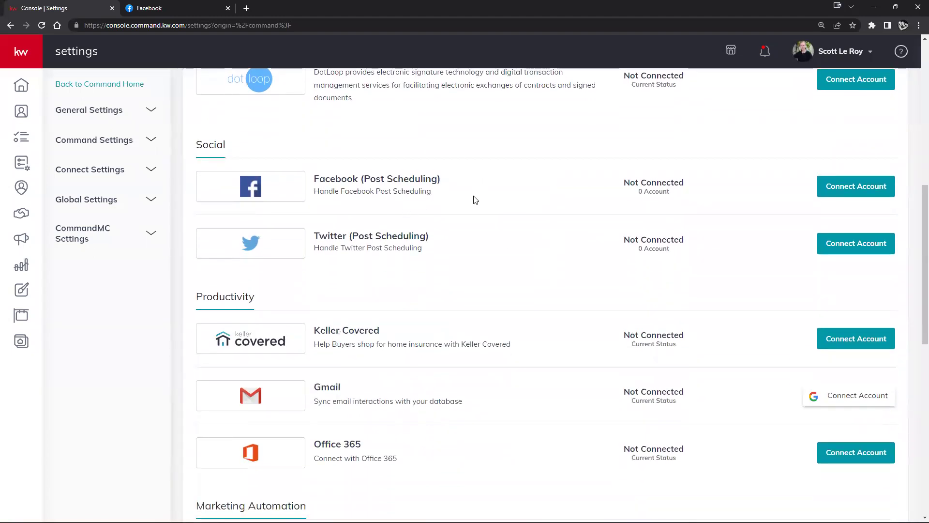
pyautogui.scroll(-2, 473, 198)
pyautogui.scroll(1, 473, 201)
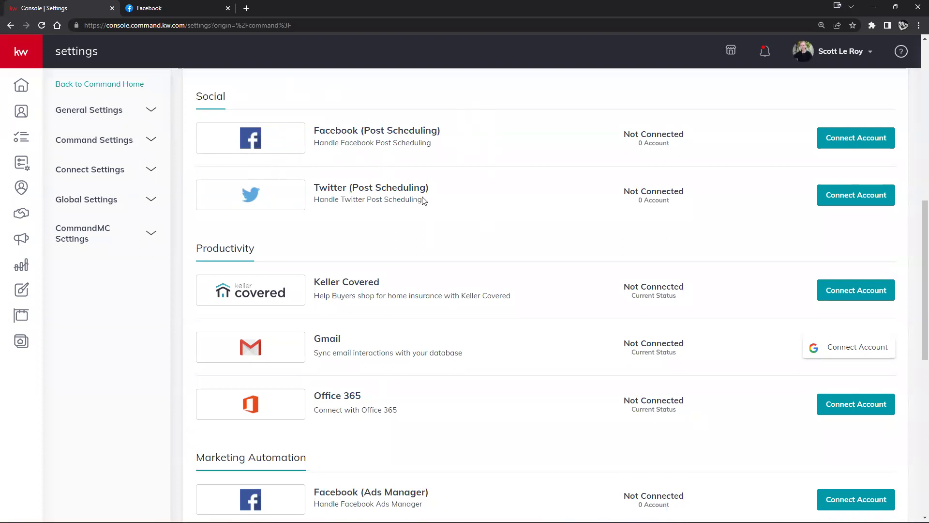
pyautogui.scroll(-4, 428, 244)
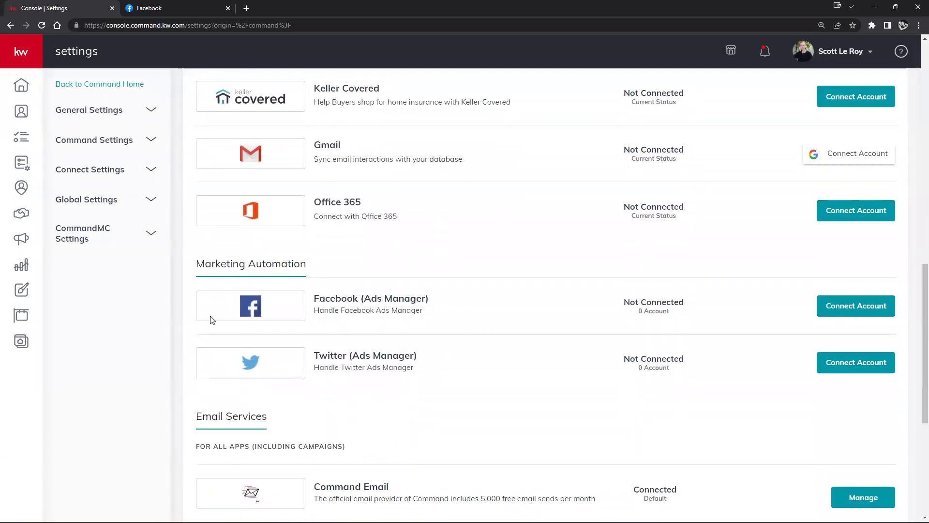
pyautogui.moveTo(197, 265); pyautogui.dragTo(325, 265)
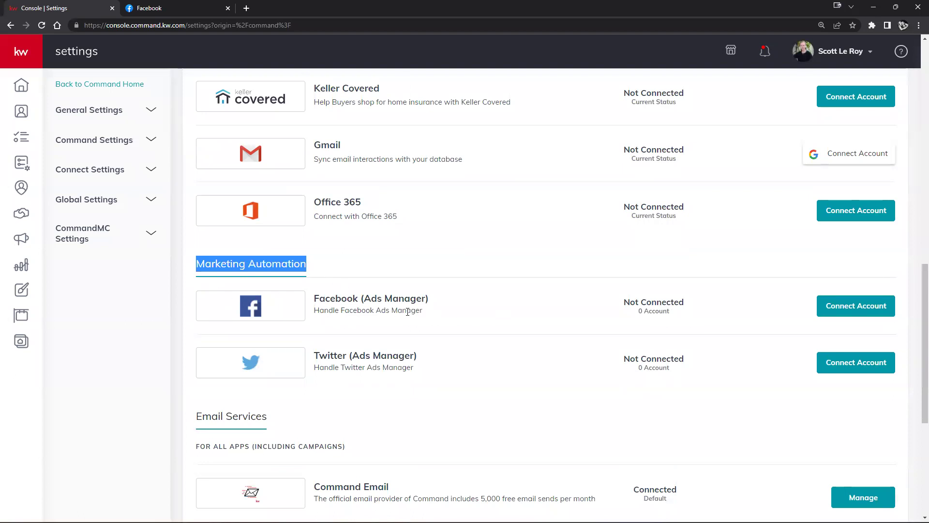
# Connect a Facebook account to Facebook (Ads Manager) under Marketing Automation and link its KW Teaching samples page.
pyautogui.scroll(2, 610, 347)
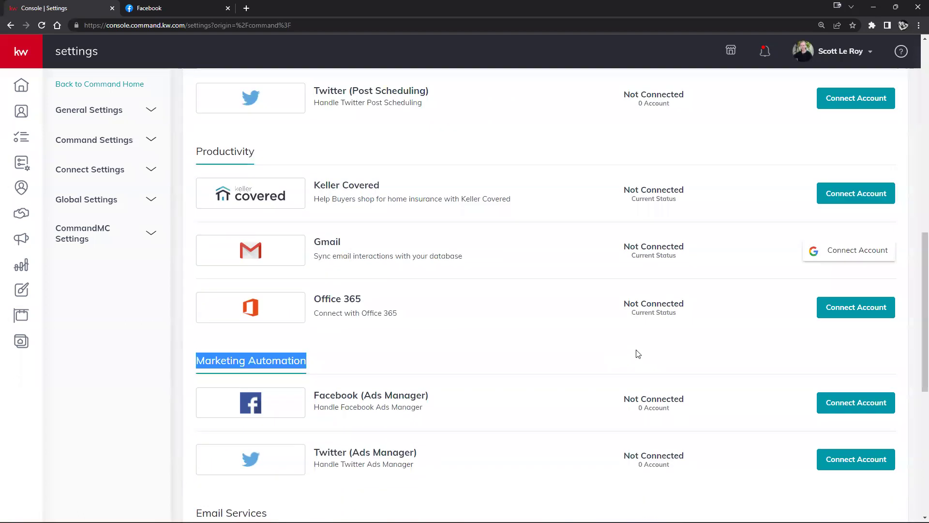
pyautogui.click(853, 404)
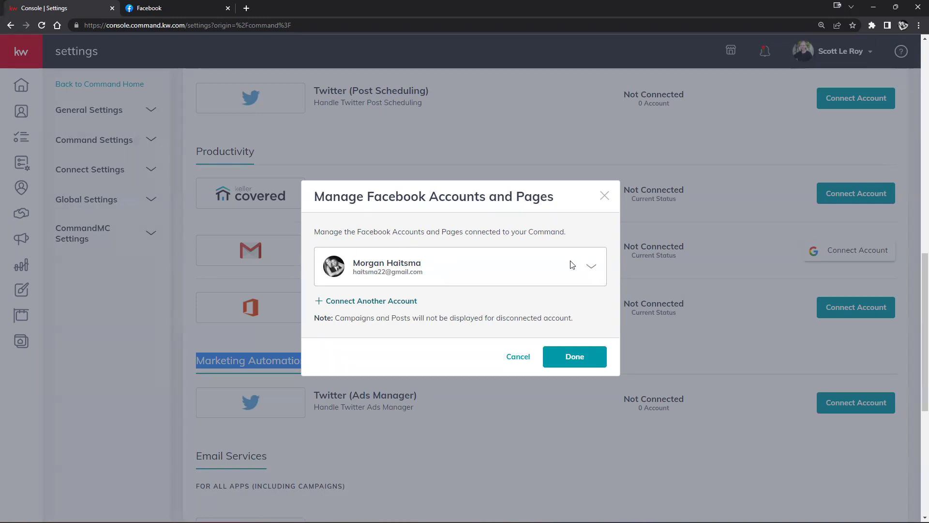
pyautogui.click(596, 274)
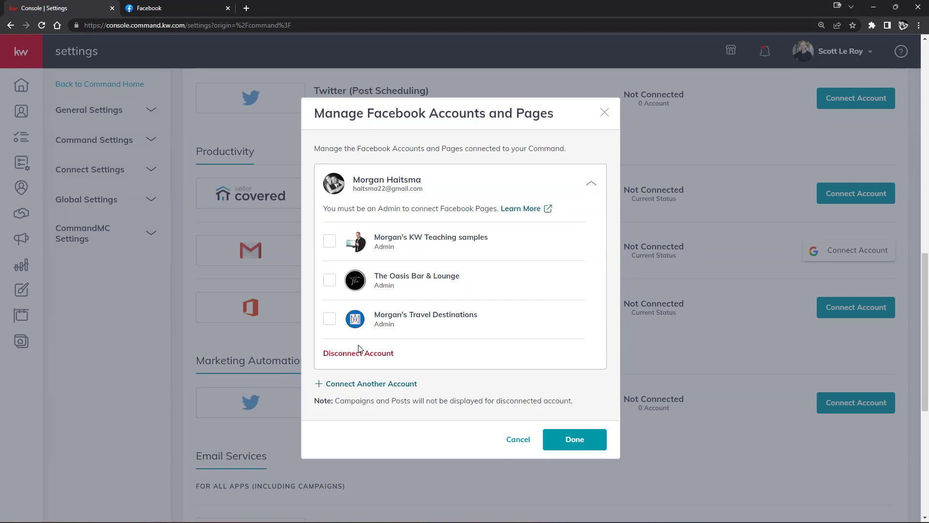
pyautogui.click(334, 247)
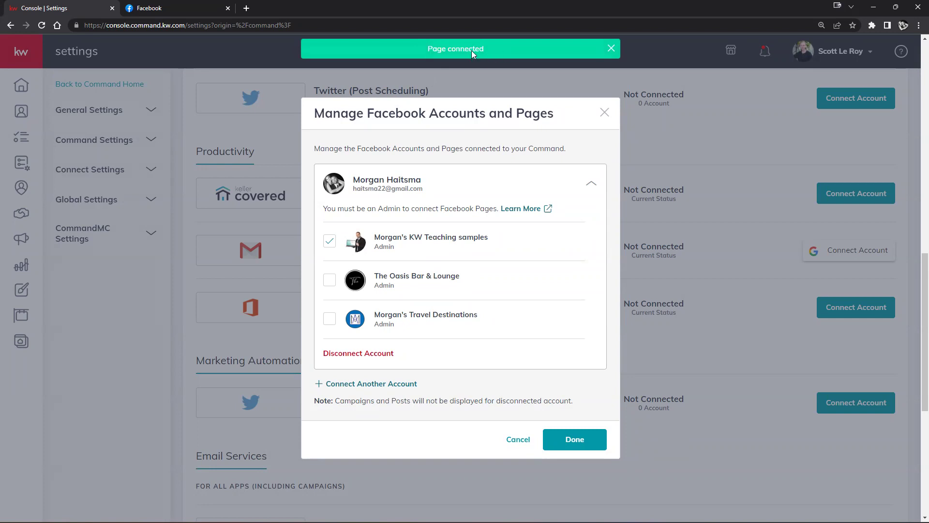
# Link the Travel Destinations page to the connected Facebook account as well and finish managing its pages.
pyautogui.click(325, 323)
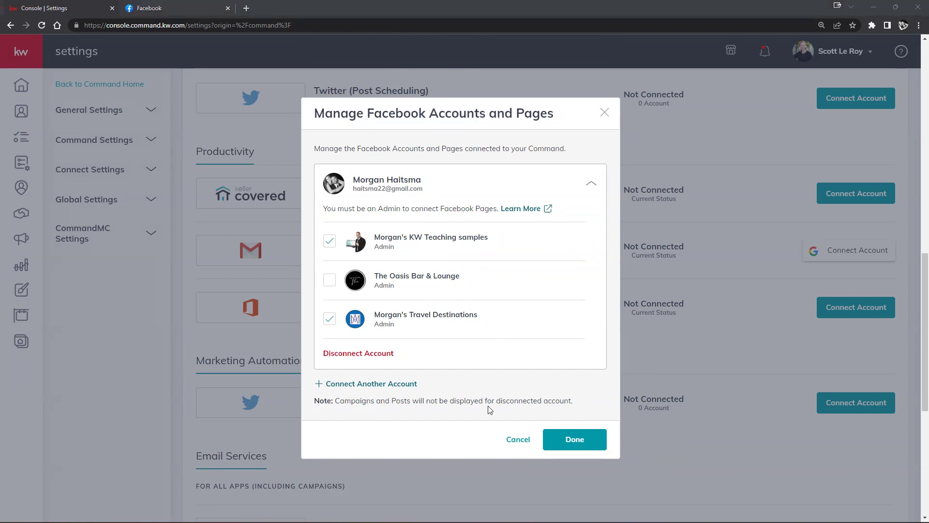
pyautogui.click(574, 441)
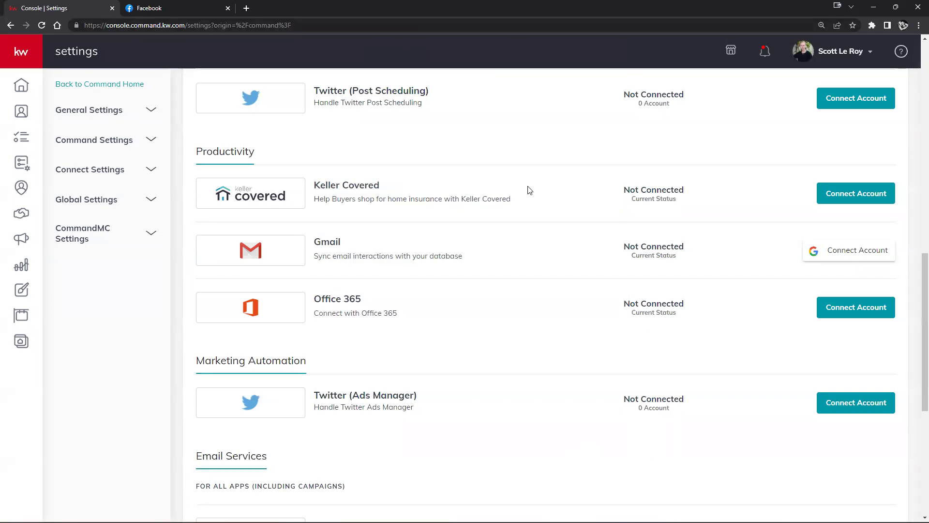
# Connect the KW Teaching samples page to Facebook (Post Scheduling) under the Social integrations.
pyautogui.scroll(3, 528, 191)
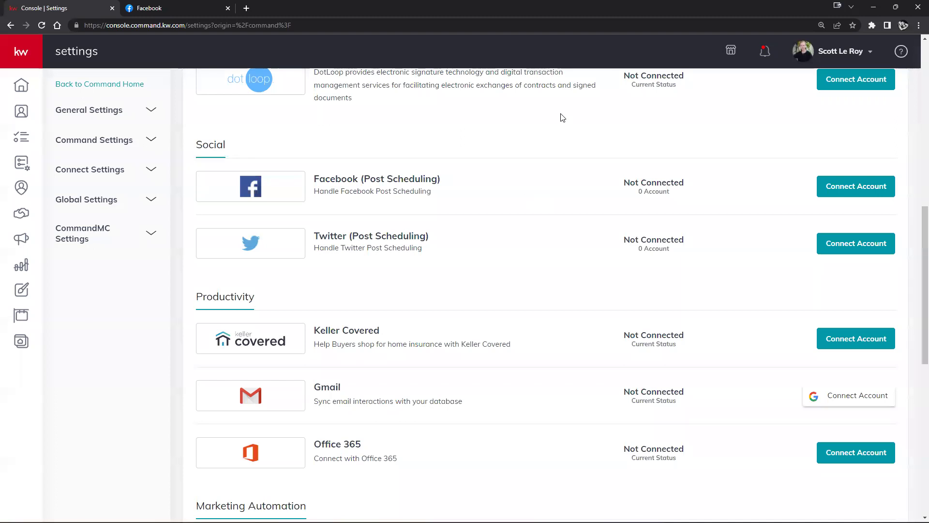
pyautogui.click(846, 188)
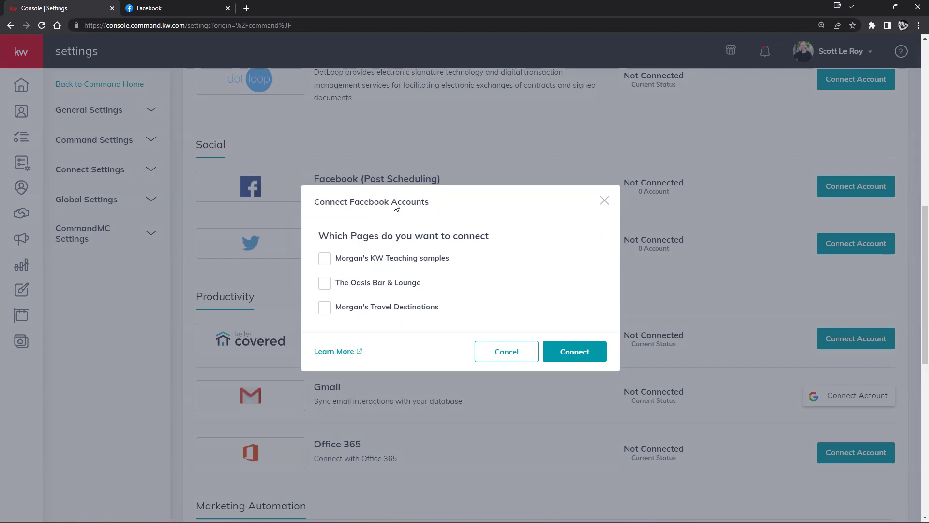
pyautogui.click(324, 262)
pyautogui.click(569, 359)
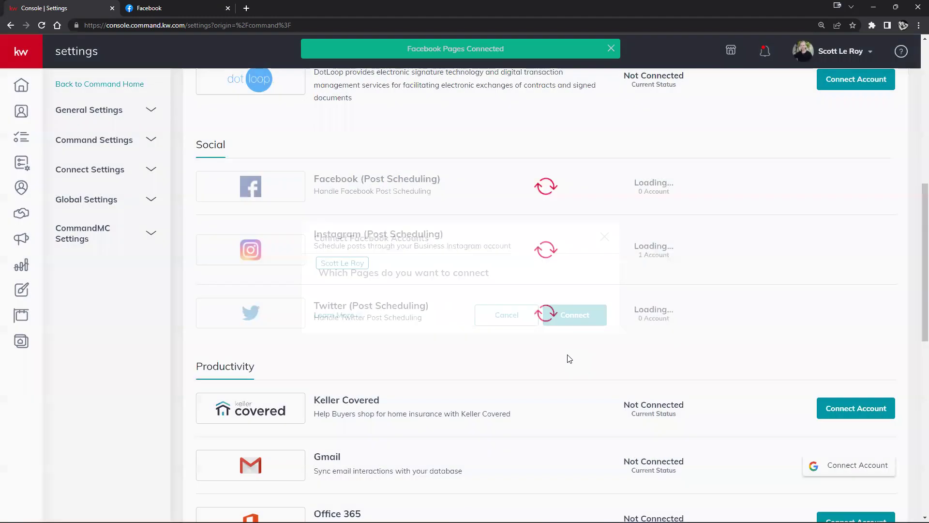
# Reopen page selection for the connected Facebook (Post Scheduling) integration and connect the KW Teaching samples page again.
pyautogui.scroll(9, 642, 289)
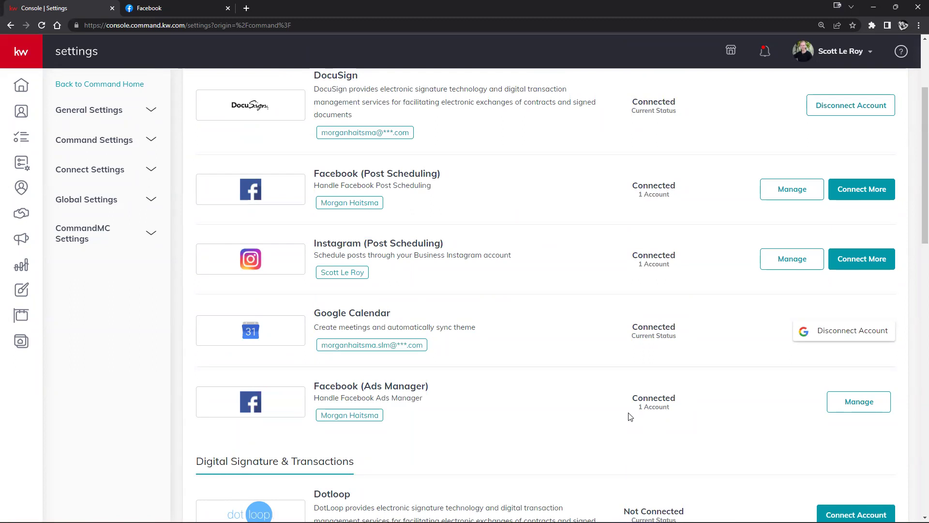
pyautogui.click(853, 190)
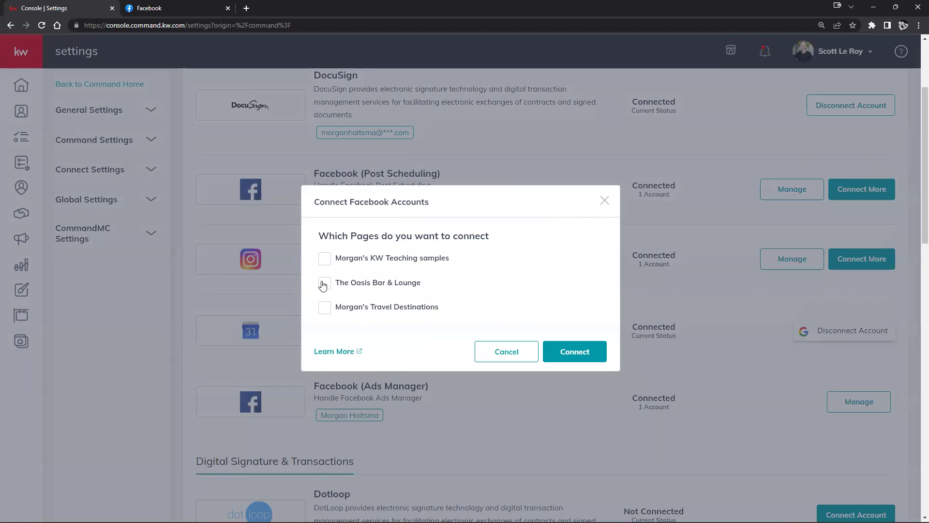
pyautogui.click(324, 261)
pyautogui.click(552, 350)
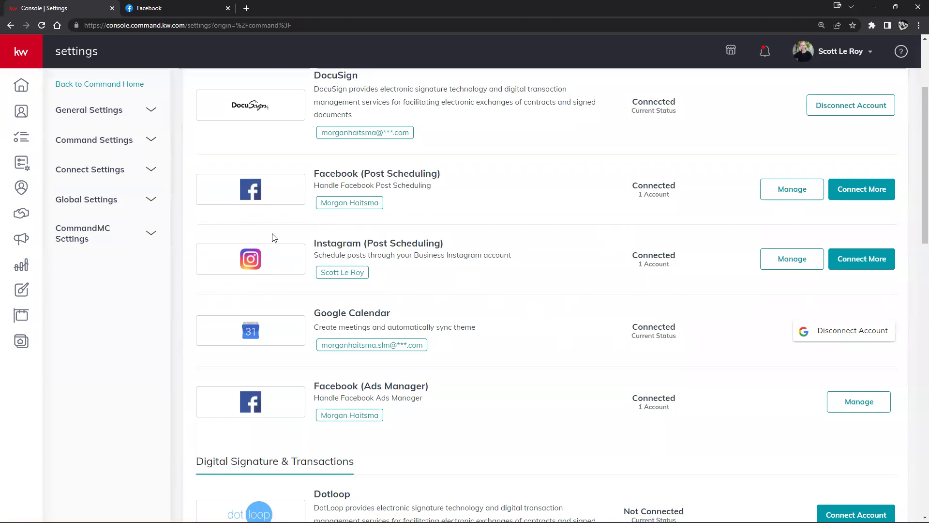
# Examine the connected Instagram (Post Scheduling) and Facebook (Ads Manager) integrations to see what each one handles.
pyautogui.moveTo(367, 244); pyautogui.dragTo(442, 246)
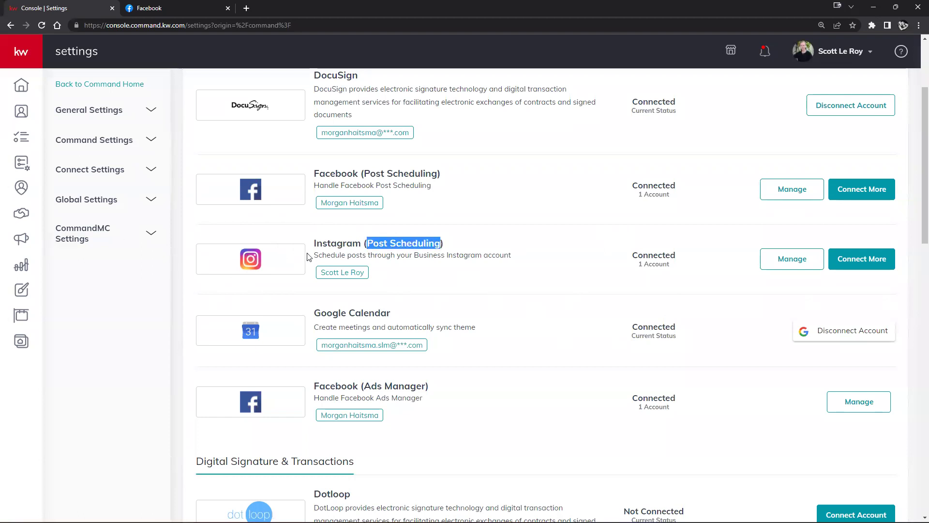
pyautogui.click(454, 289)
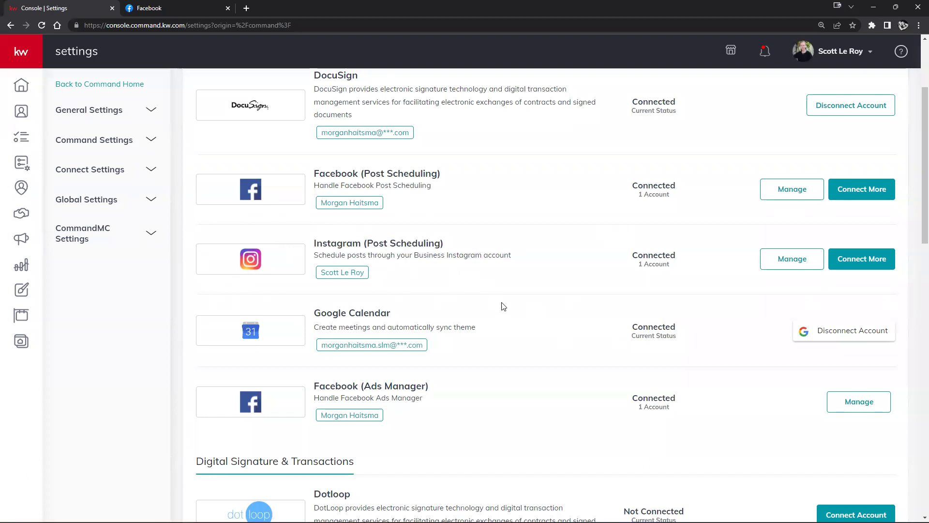
pyautogui.scroll(3, 503, 308)
pyautogui.scroll(-4, 503, 308)
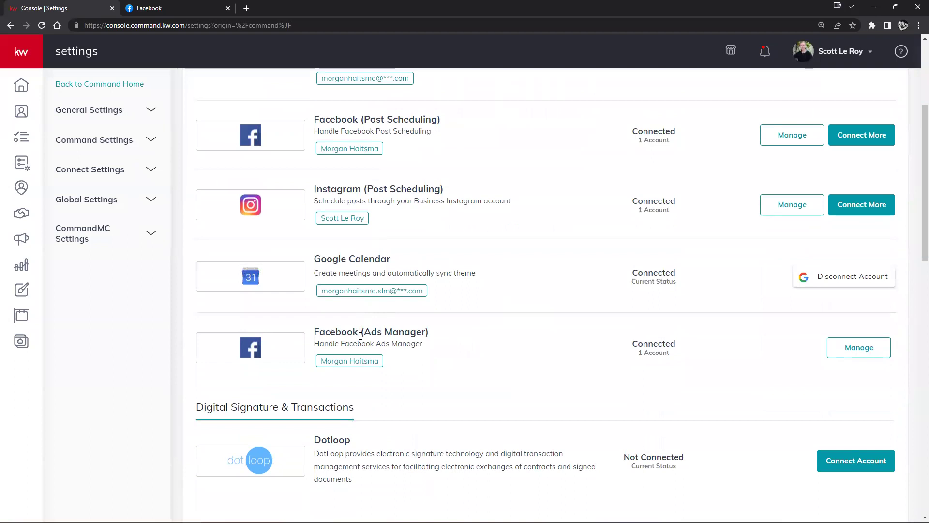
pyautogui.moveTo(365, 331); pyautogui.dragTo(427, 332)
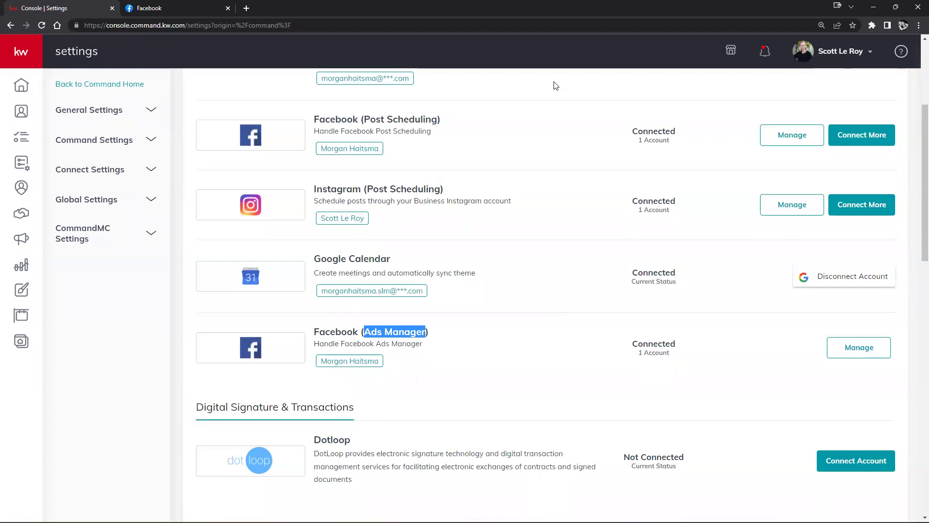
pyautogui.scroll(1, 581, 409)
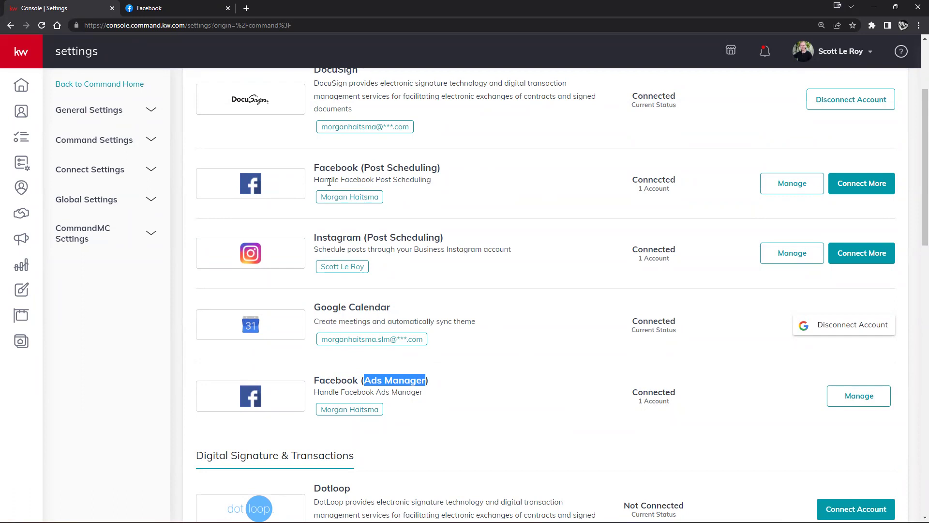
# Switch to Facebook, open the KW Teaching samples page from the managed Pages and dismiss the page changes notice.
pyautogui.click(170, 11)
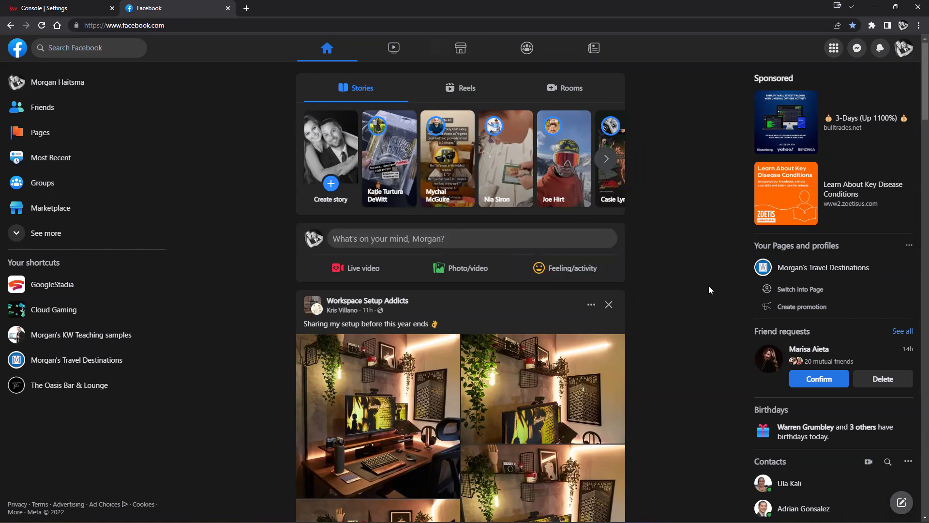
pyautogui.click(834, 48)
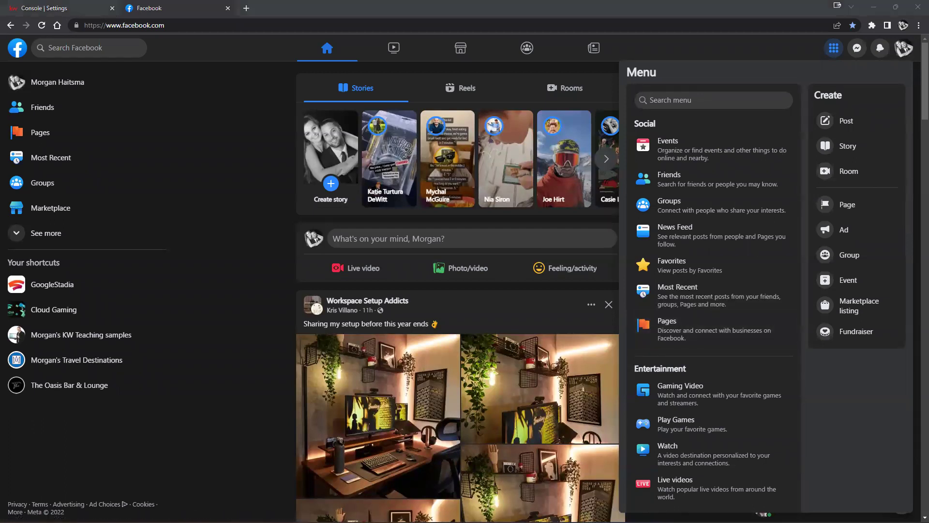
pyautogui.click(673, 332)
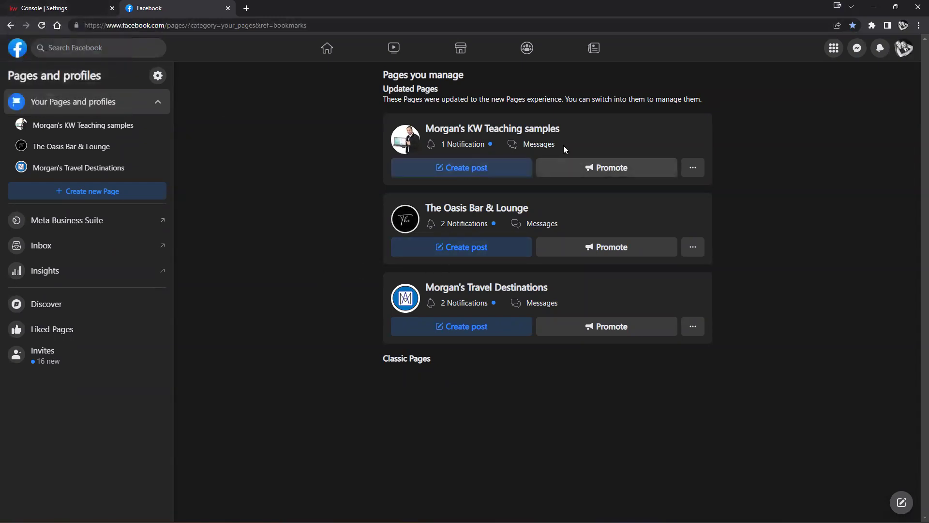
pyautogui.click(462, 129)
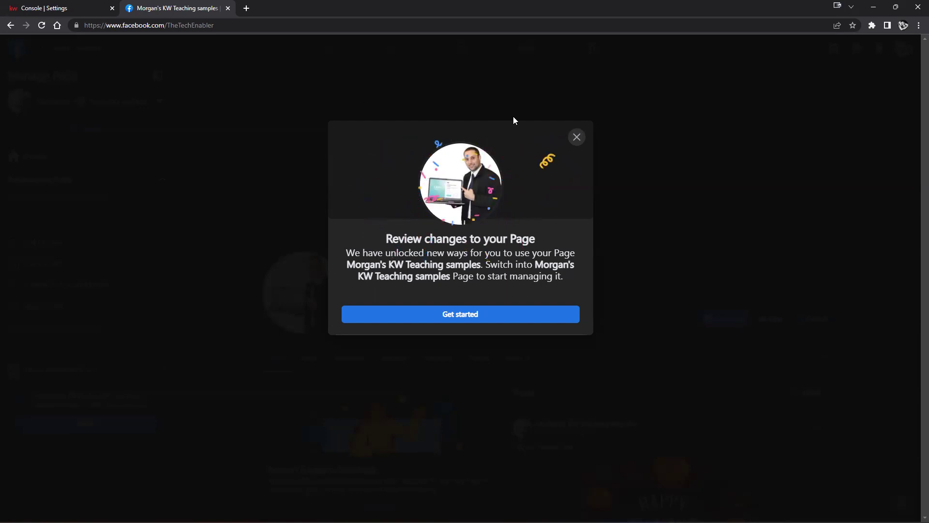
pyautogui.click(576, 138)
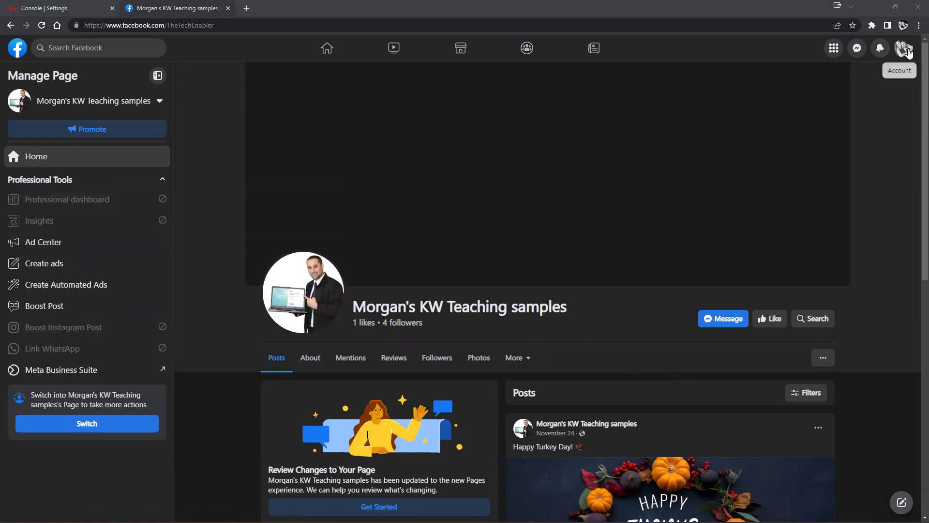
# Switch the active Facebook profile to the KW Teaching samples page and dismiss the switch notification.
pyautogui.click(906, 49)
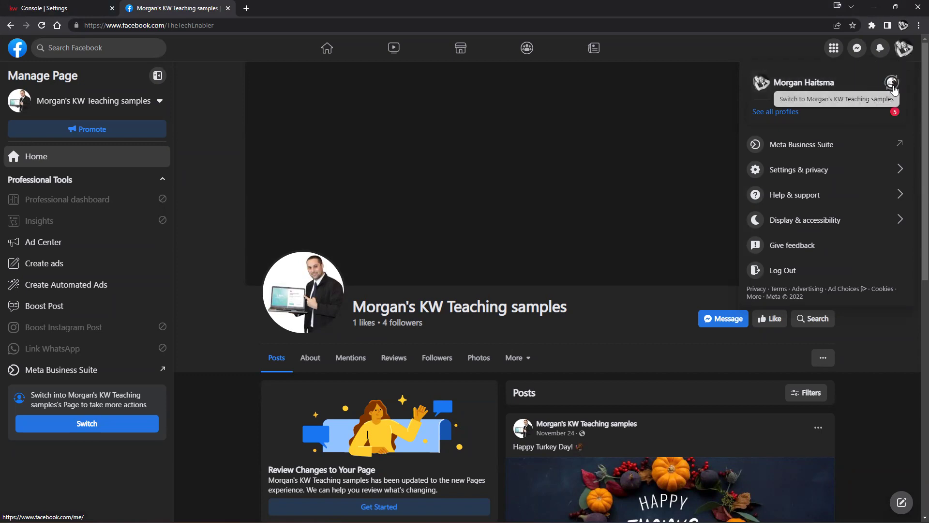
pyautogui.click(918, 25)
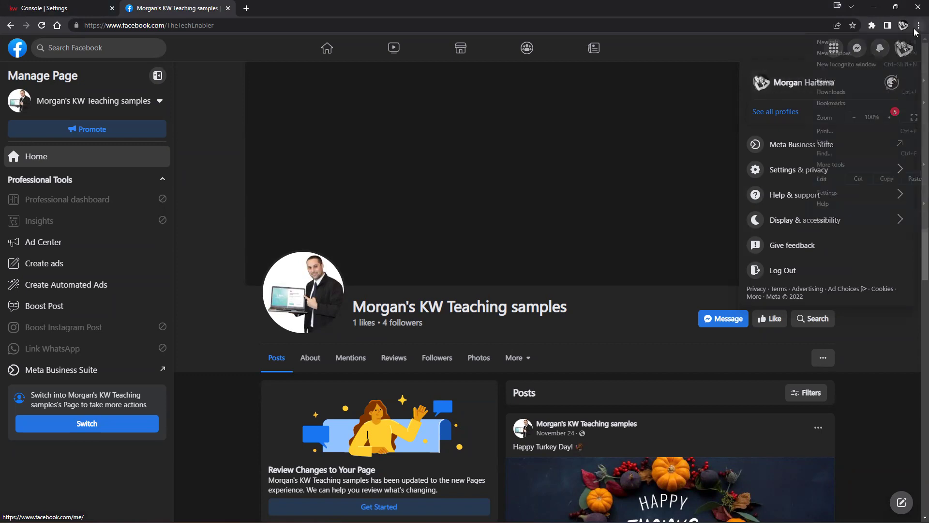
pyautogui.click(889, 117)
pyautogui.click(889, 117)
pyautogui.click(888, 117)
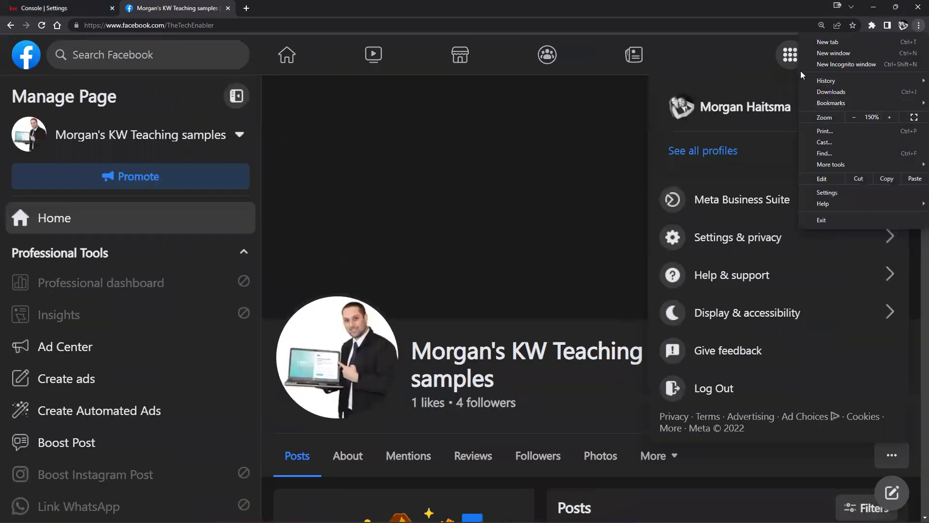
pyautogui.click(757, 66)
pyautogui.click(895, 54)
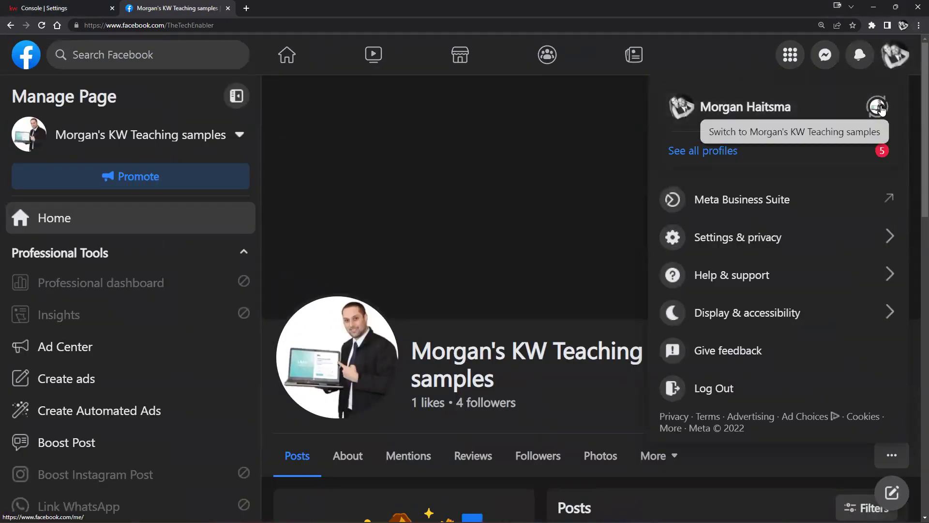
pyautogui.rightClick(575, 277)
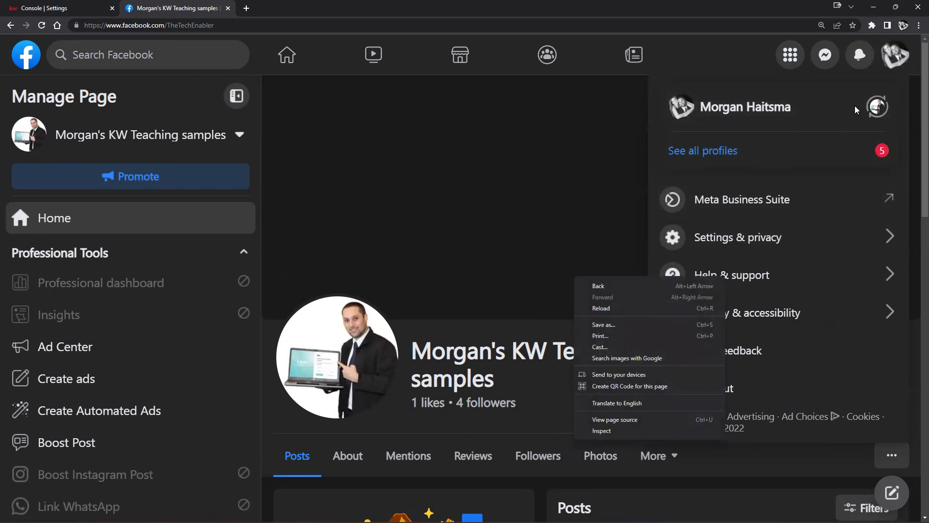
pyautogui.click(876, 107)
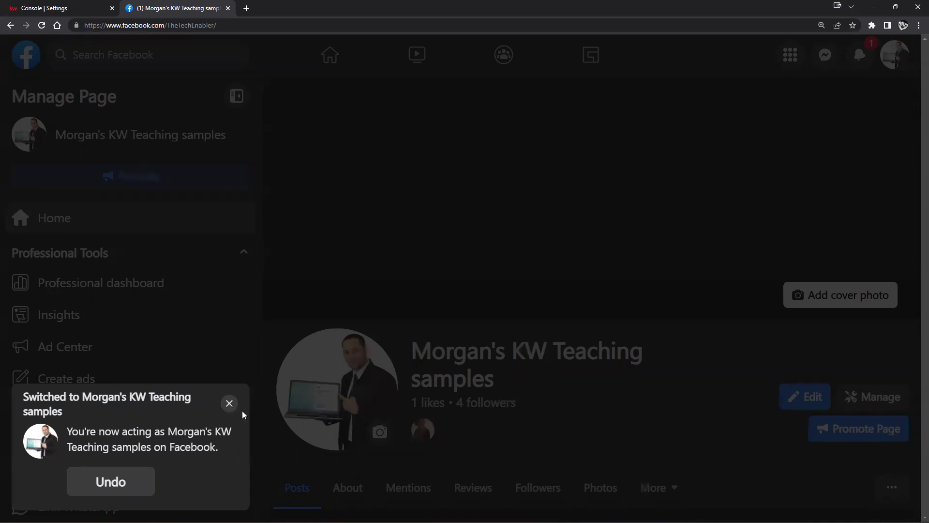
pyautogui.click(230, 403)
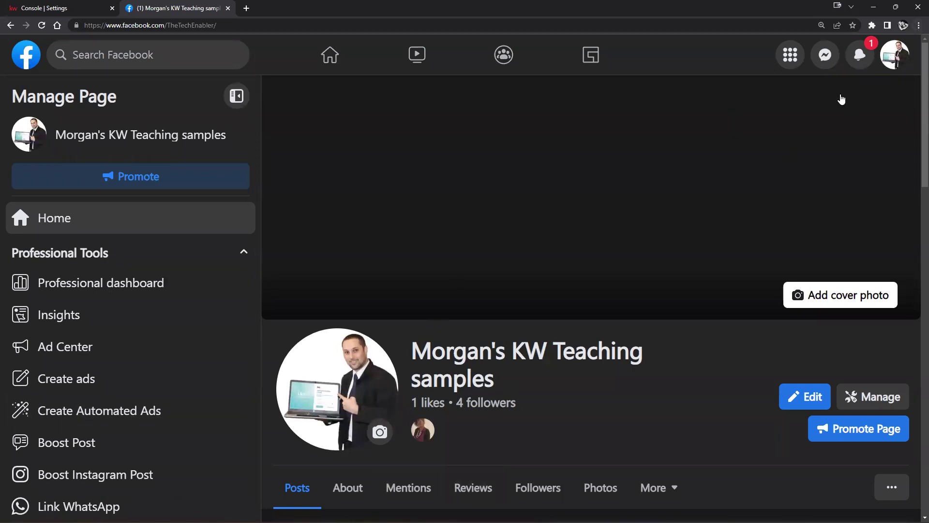
# Restore the 100% browser zoom and open the page's Instagram settings among its linked accounts through the professional dashboard.
pyautogui.click(918, 25)
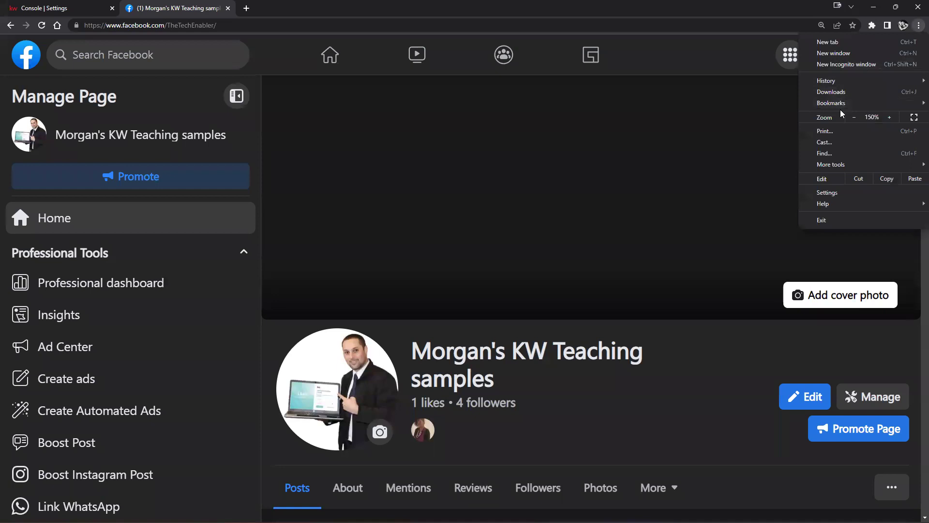
pyautogui.click(851, 117)
pyautogui.click(850, 117)
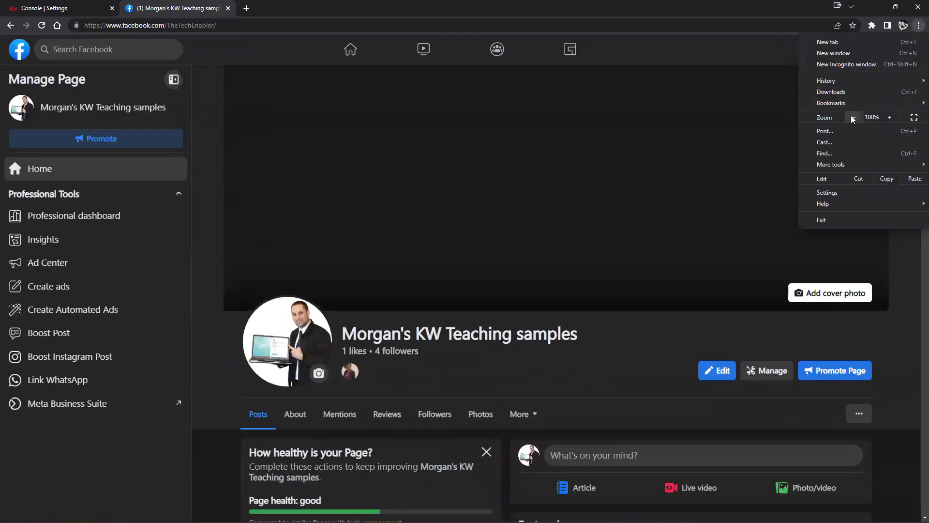
pyautogui.click(850, 117)
pyautogui.click(50, 423)
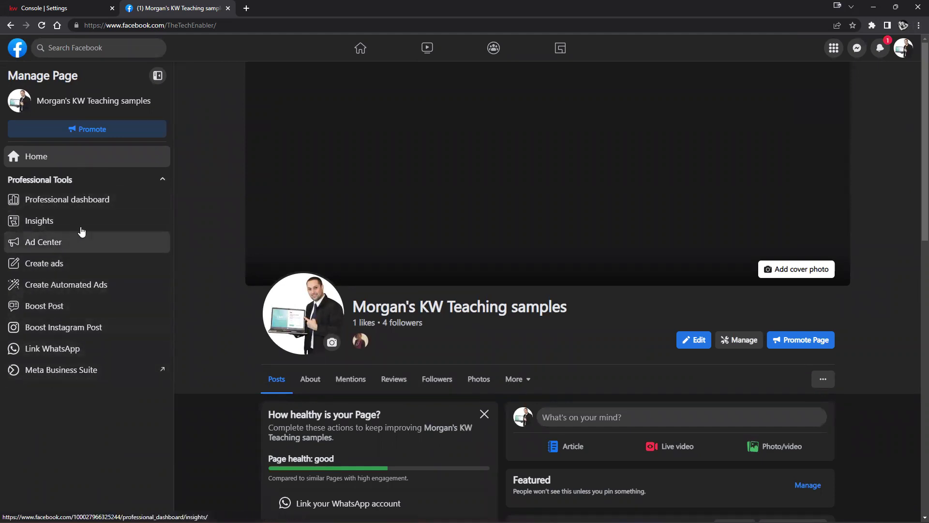
pyautogui.click(28, 222)
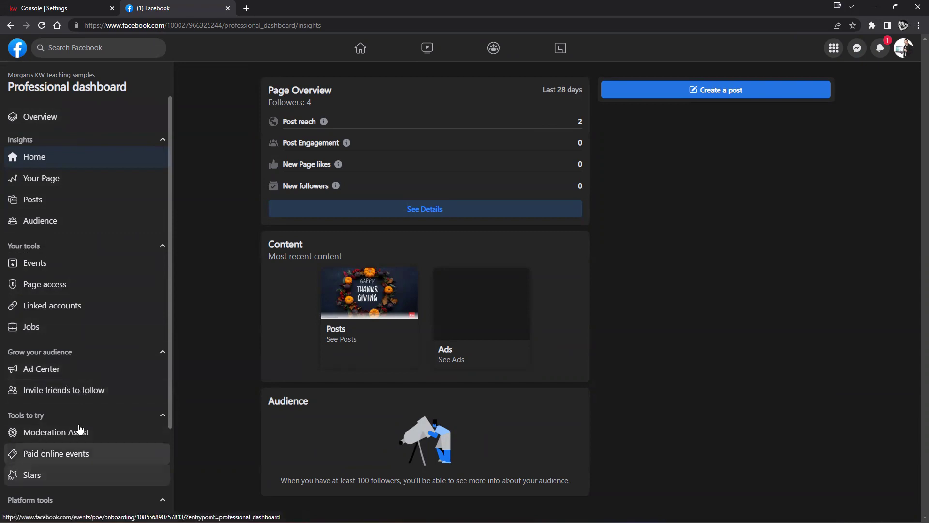
pyautogui.click(47, 307)
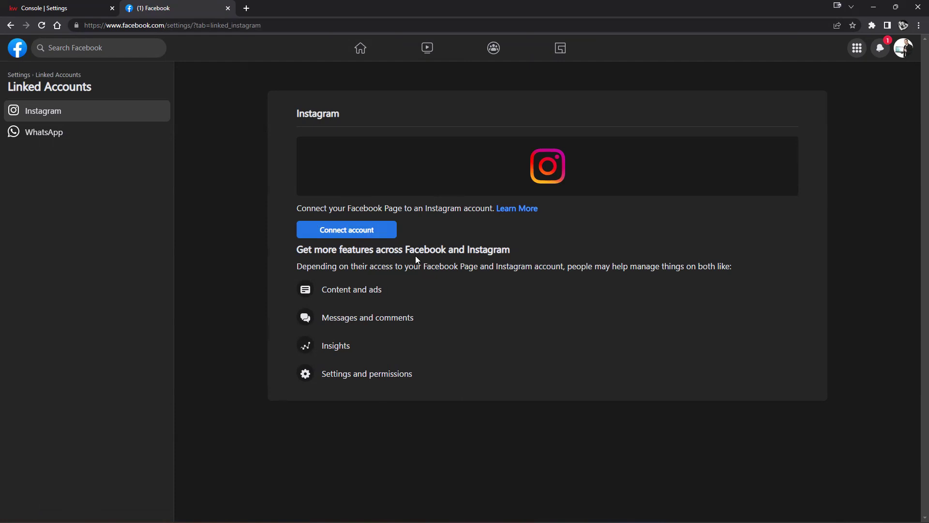
# Switch back to the personal Facebook profile and open the list of managed Pages.
pyautogui.click(903, 48)
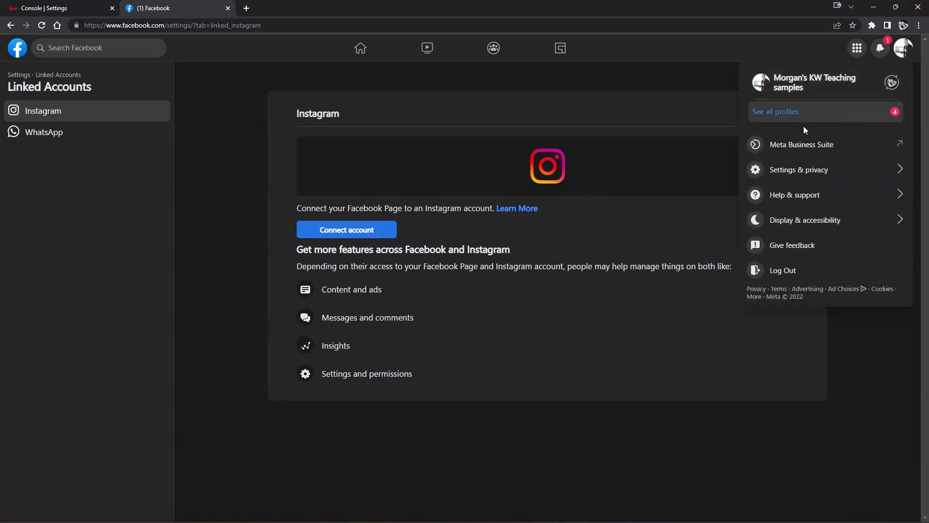
pyautogui.click(890, 83)
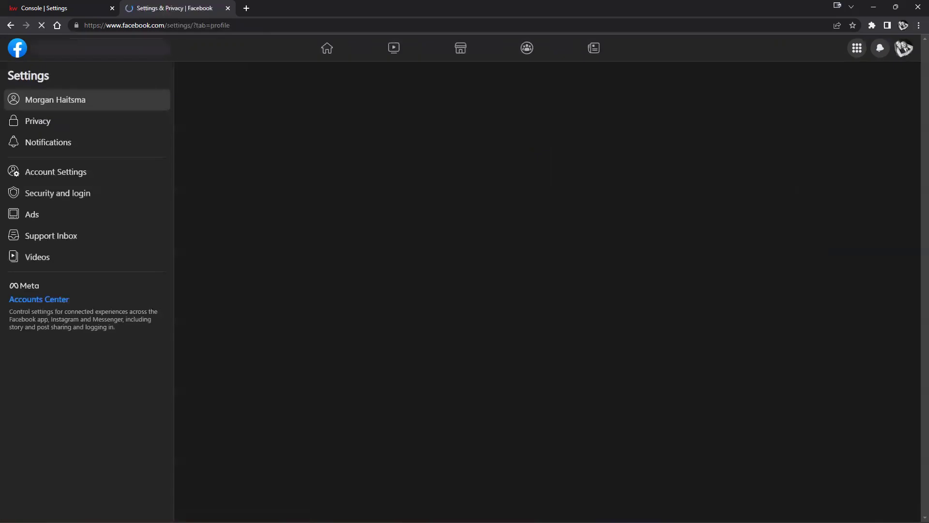
pyautogui.click(18, 48)
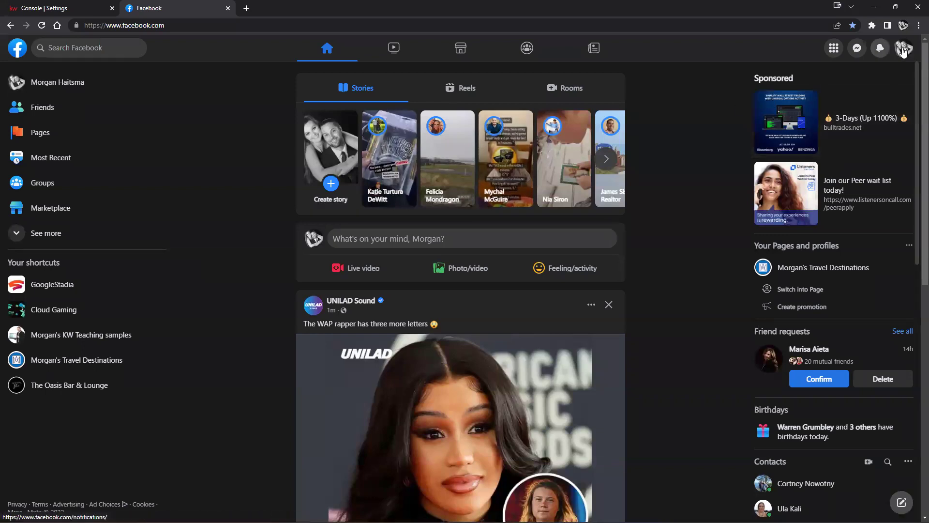
pyautogui.click(832, 48)
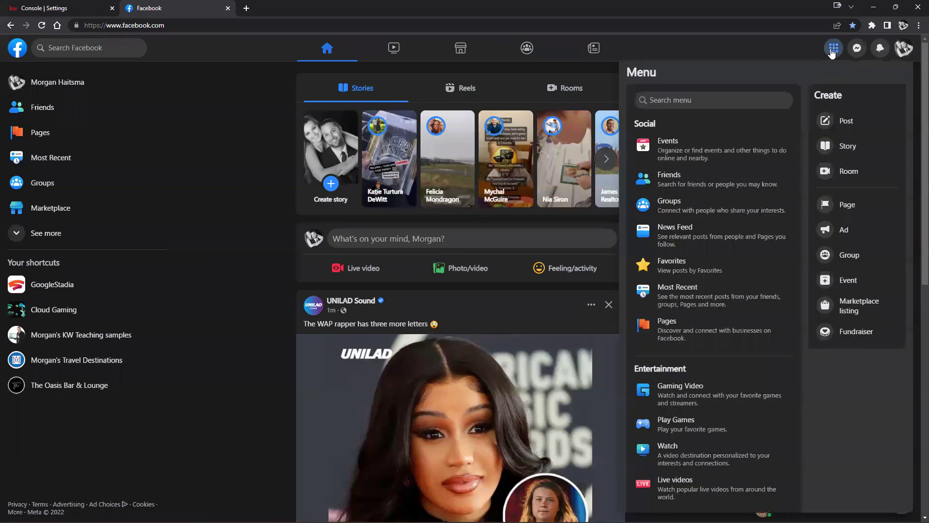
pyautogui.click(656, 325)
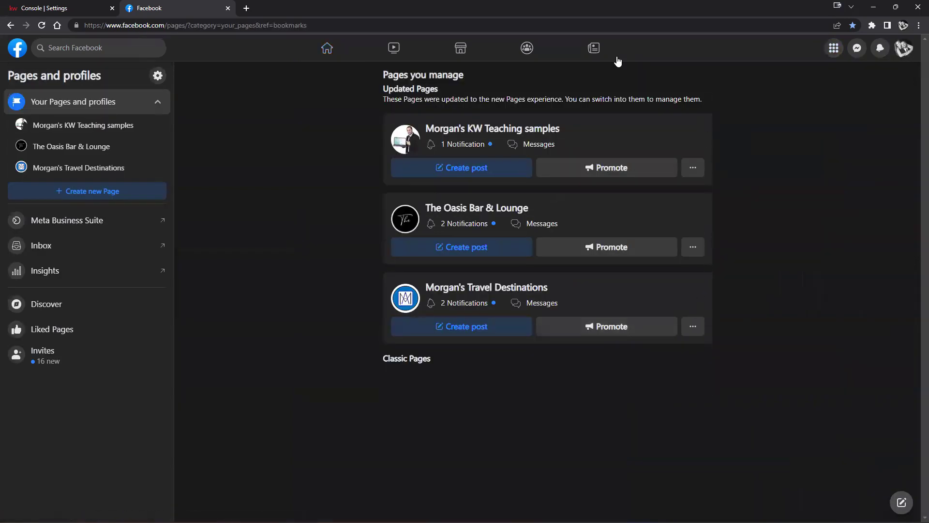
# Open the KW Teaching samples page, dismiss the page changes notice and switch the active Facebook profile to that page.
pyautogui.click(465, 129)
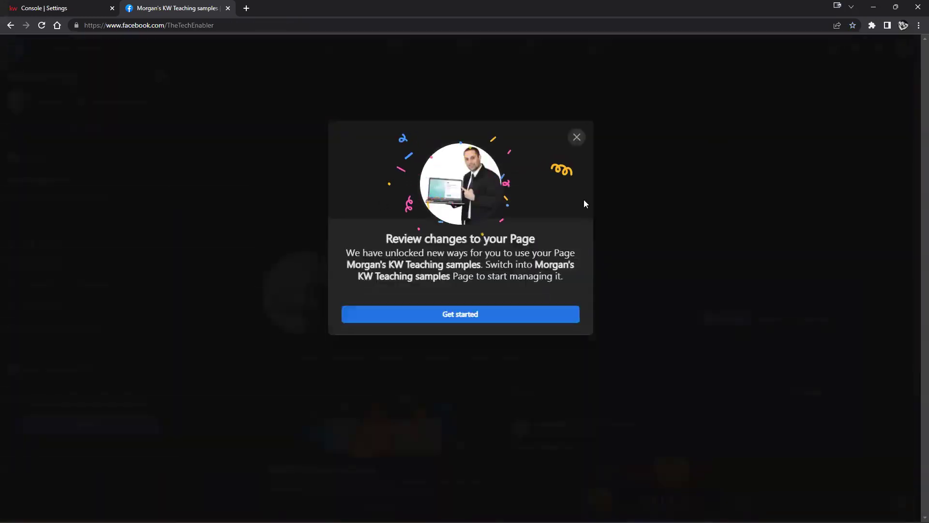
pyautogui.click(577, 138)
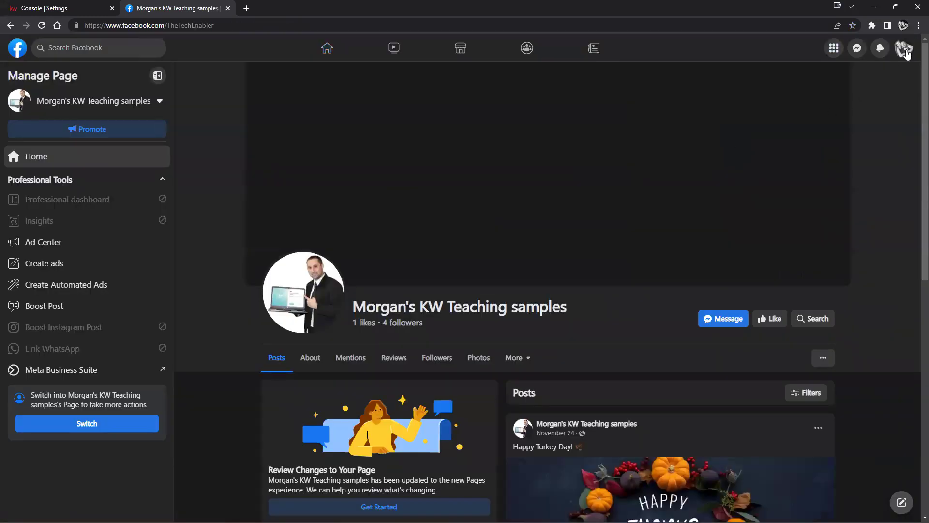
pyautogui.click(903, 48)
pyautogui.click(890, 83)
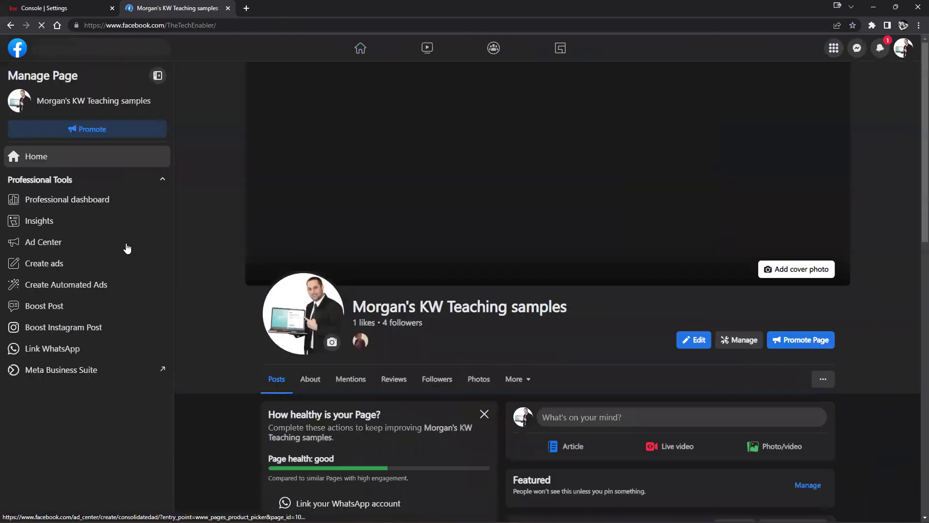
# Open the page's professional dashboard through its insights and view the Instagram connection settings in its linked accounts.
pyautogui.scroll(-4, 546, 290)
pyautogui.click(37, 221)
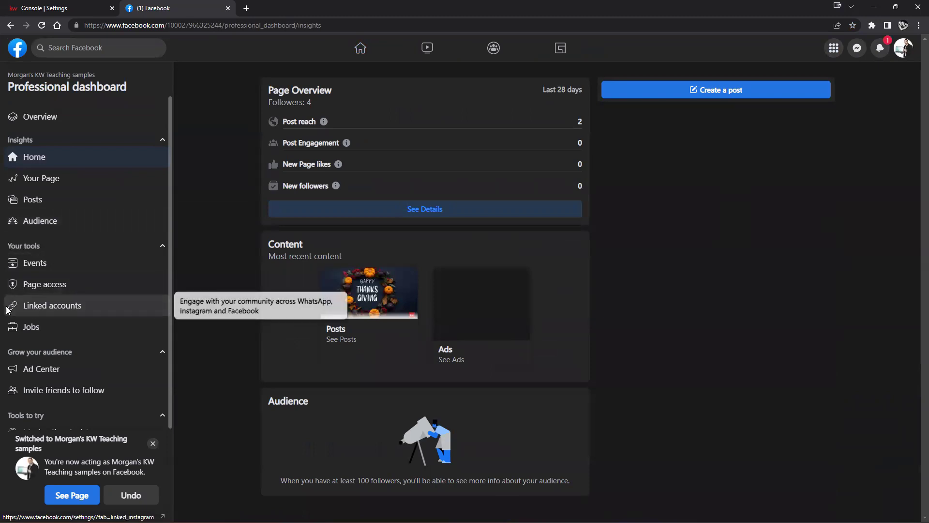
pyautogui.click(69, 308)
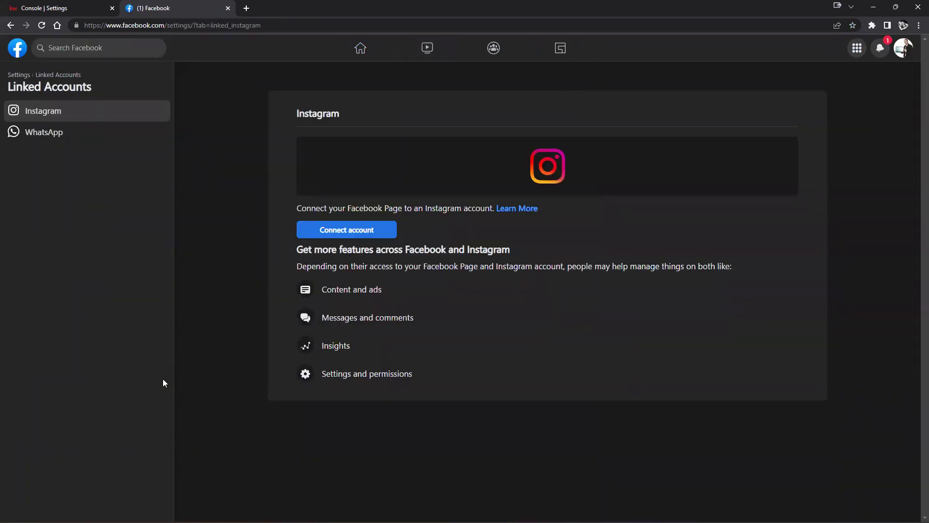
# Return to the professional dashboard, open Page access and review the partner access entry and options for Keller Williams Marketing.
pyautogui.click(10, 25)
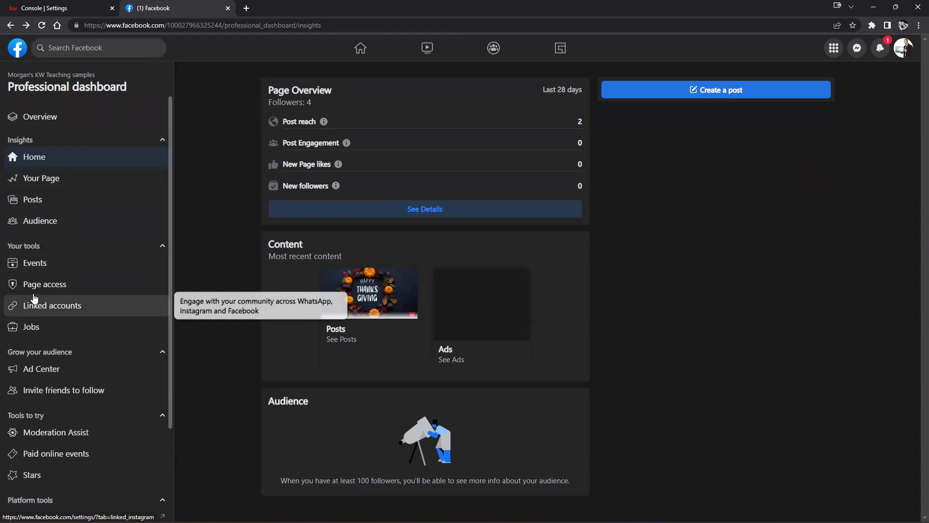
pyautogui.click(46, 286)
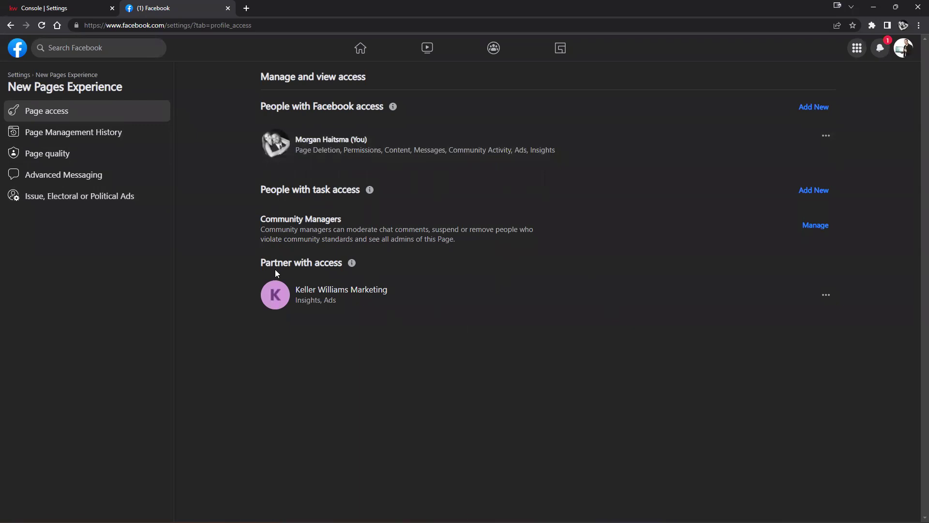
pyautogui.moveTo(262, 263); pyautogui.dragTo(368, 286)
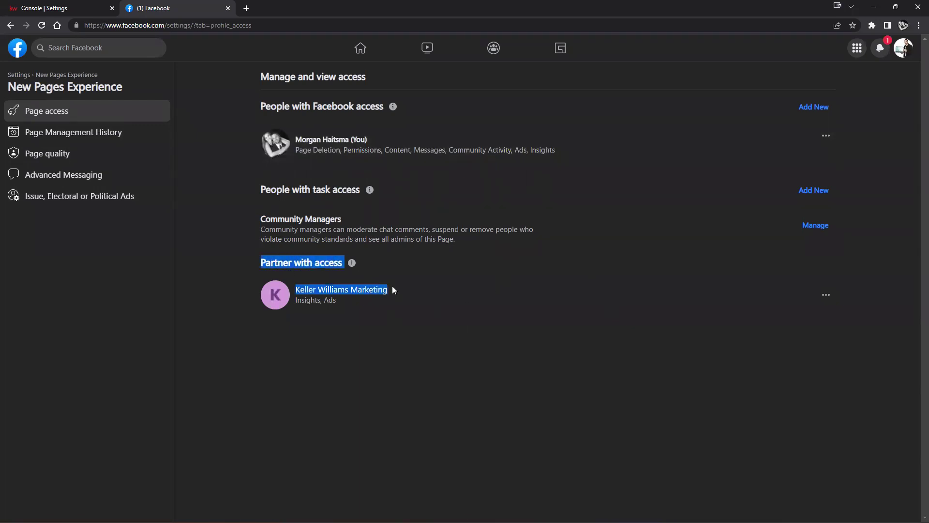
pyautogui.click(407, 349)
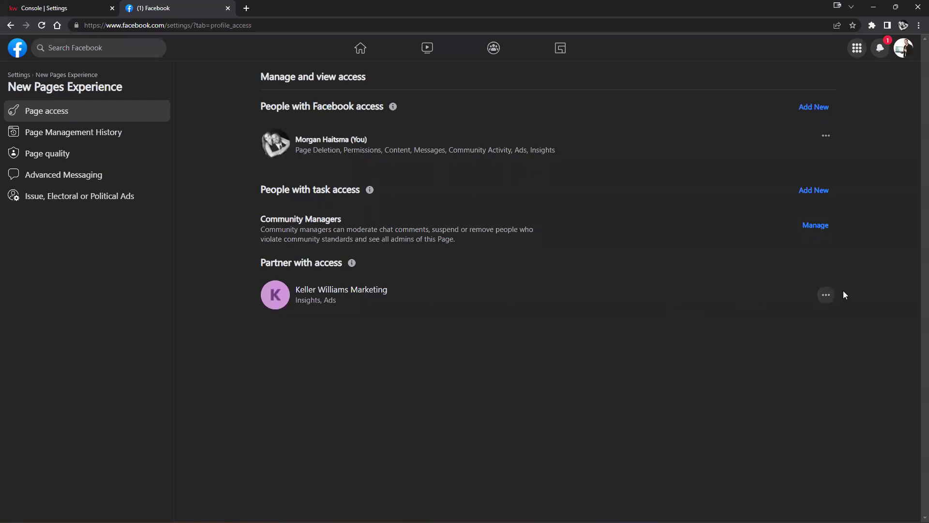
pyautogui.click(827, 296)
pyautogui.click(582, 338)
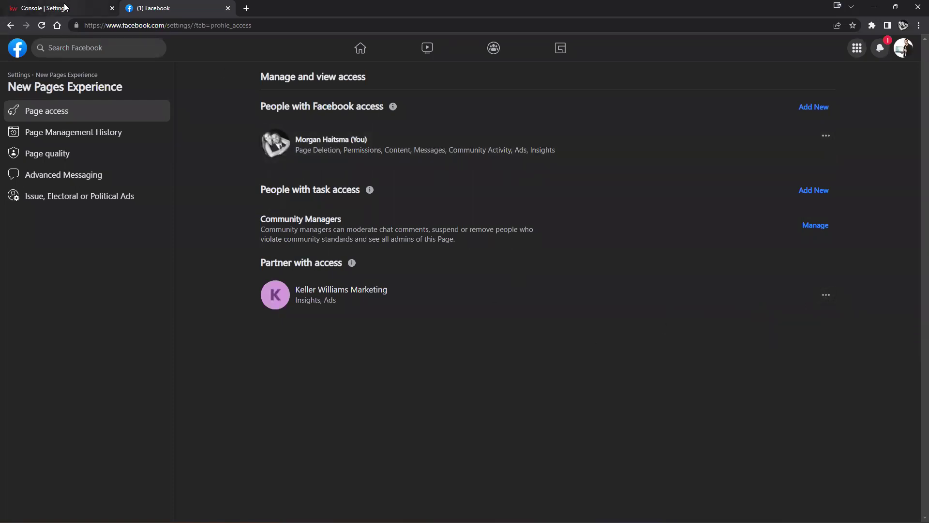
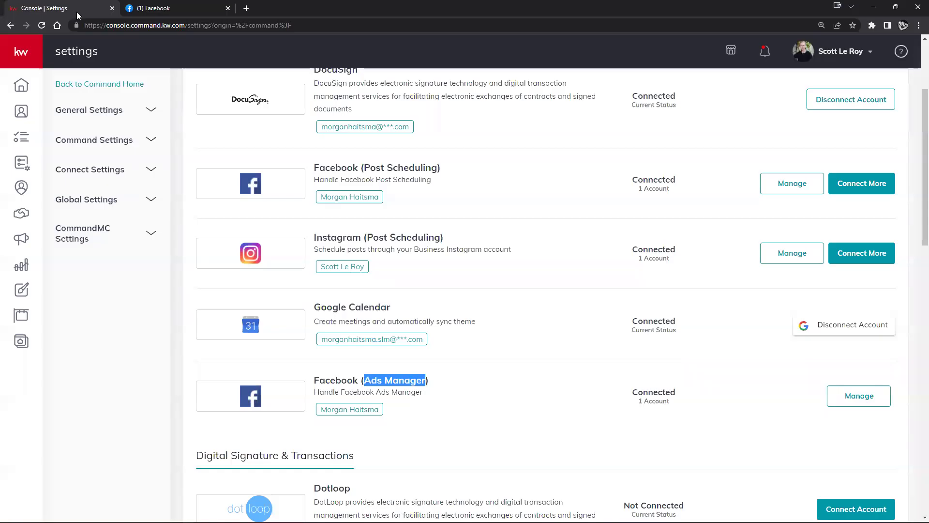
# Switch to KW Command, go to Designs and create a new design of the Social type.
pyautogui.click(73, 14)
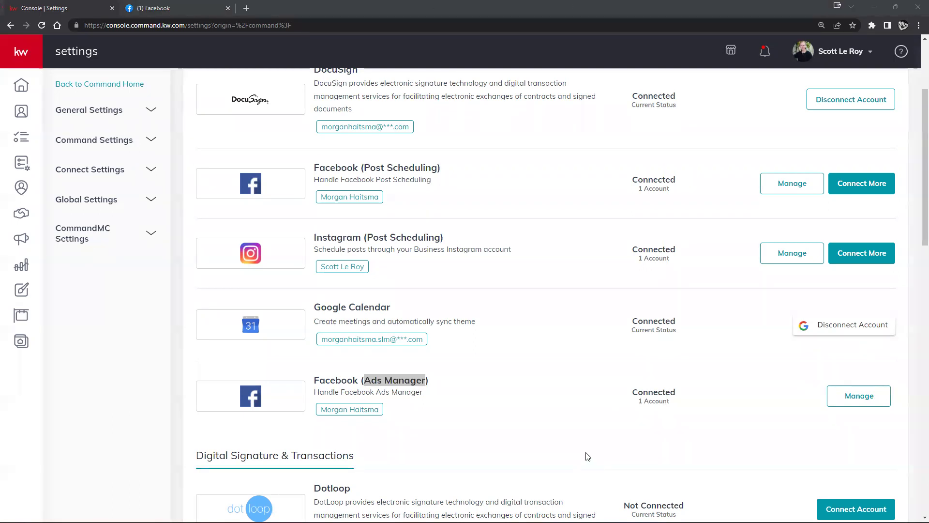
pyautogui.scroll(3, 613, 429)
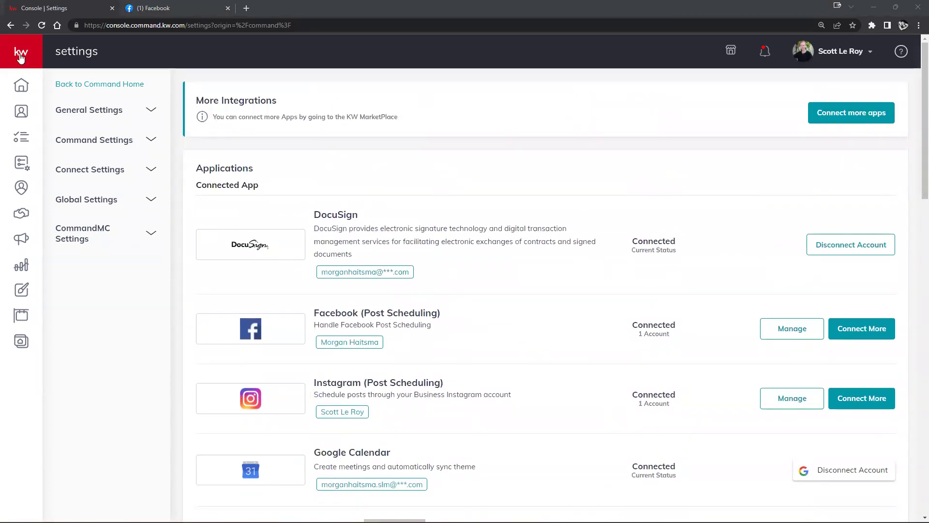
pyautogui.moveTo(21, 58)
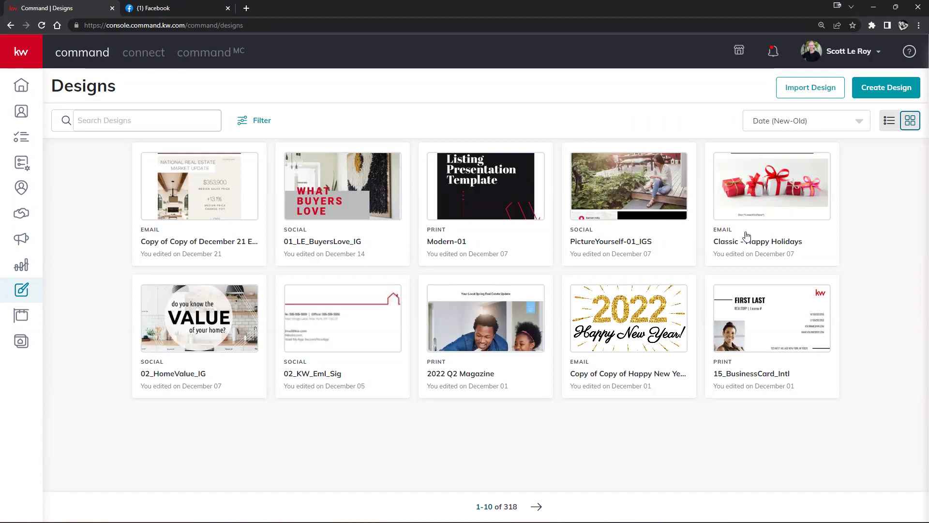
pyautogui.click(878, 91)
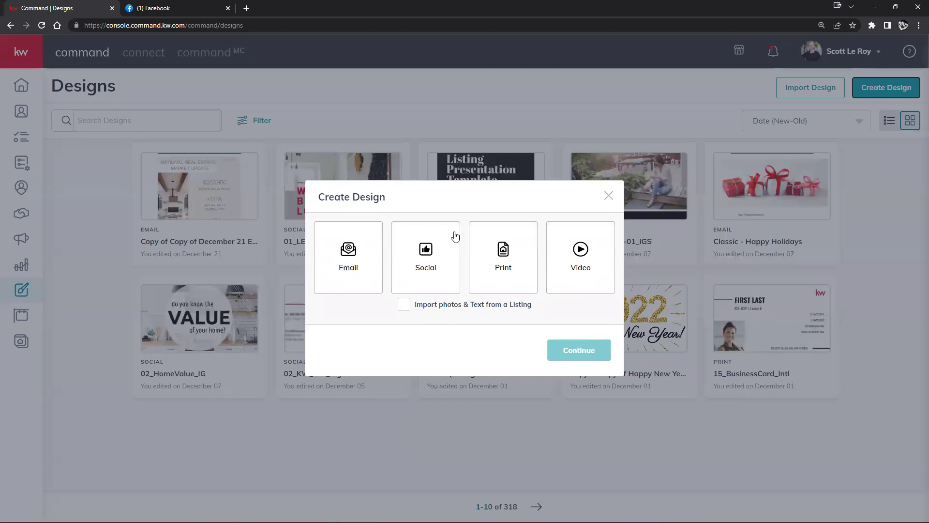
pyautogui.click(426, 261)
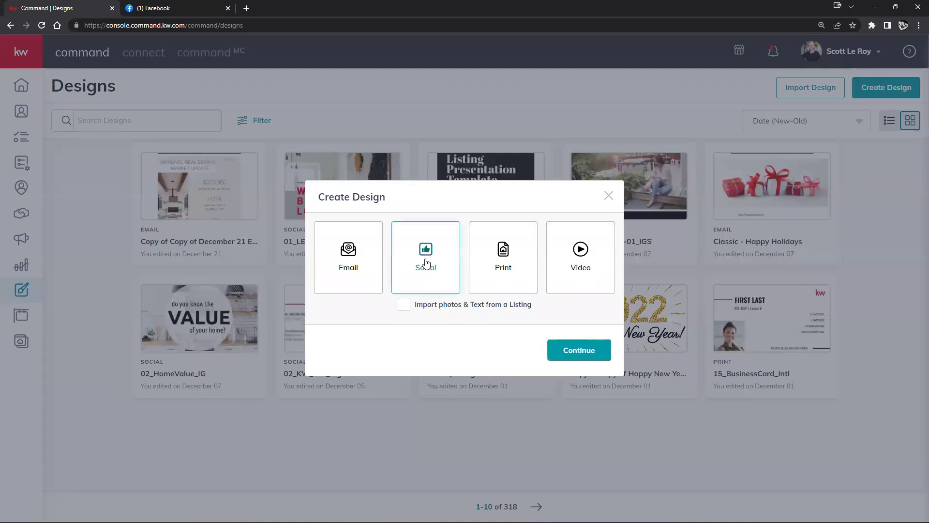
pyautogui.click(573, 349)
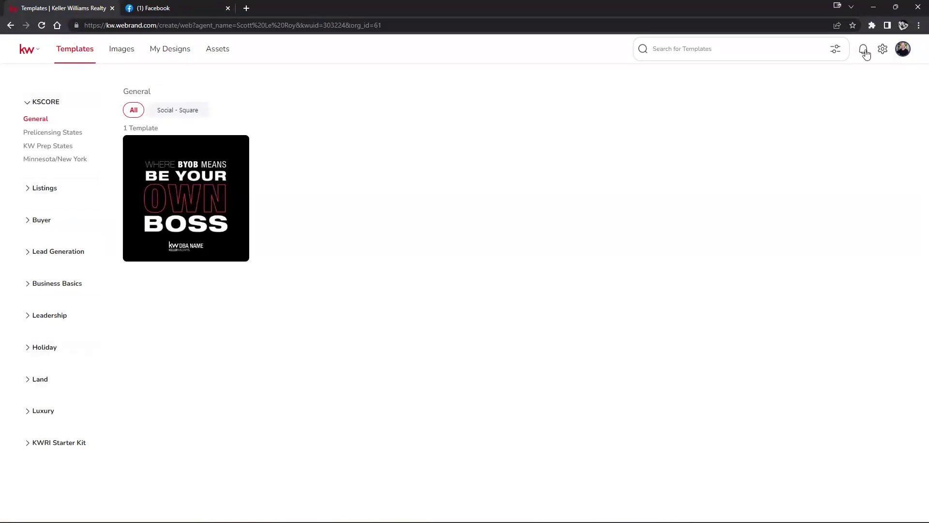
# Set the browser zoom to 110% for the design templates page.
pyautogui.click(919, 25)
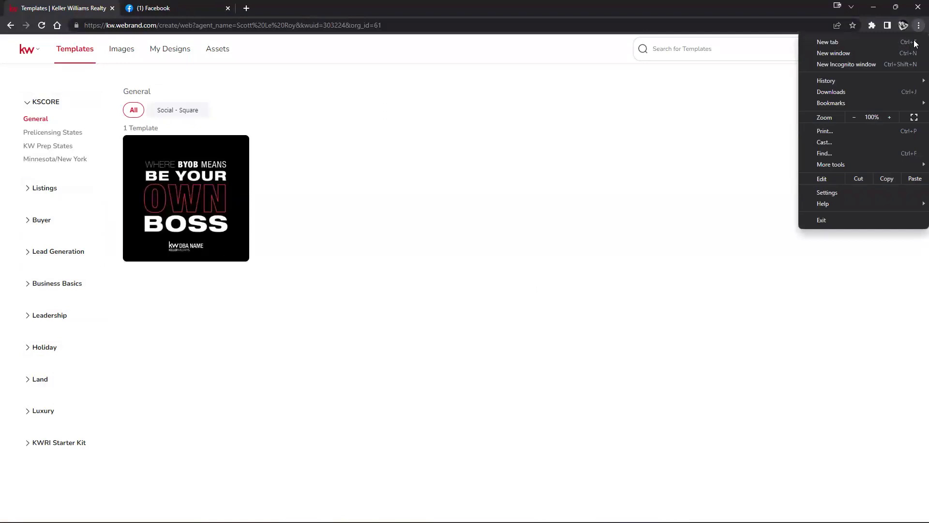
pyautogui.click(889, 117)
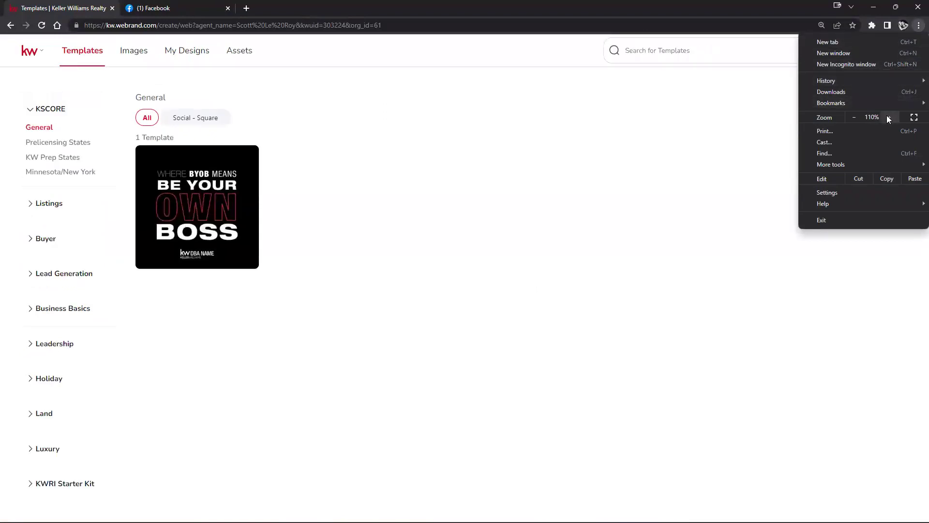
pyautogui.click(149, 365)
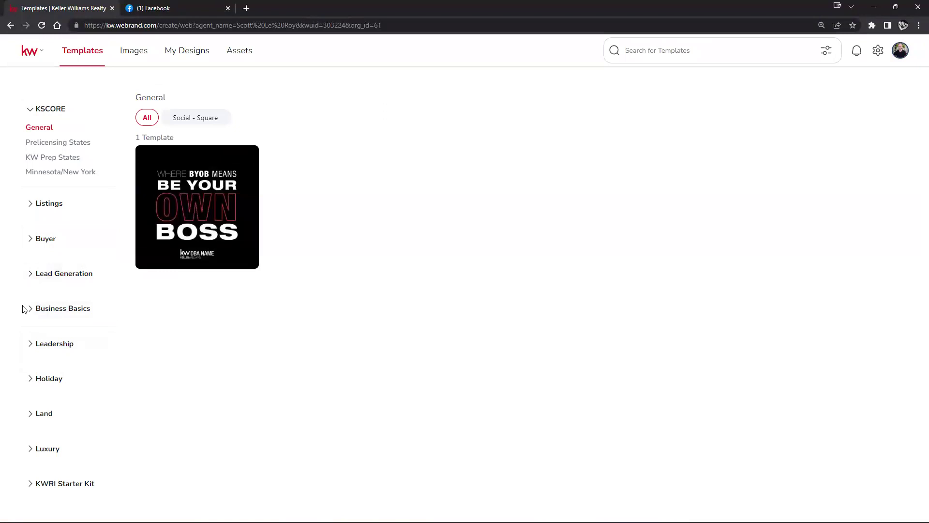
# Open the Just Listed templates in the Listings category and browse the available social designs.
pyautogui.click(47, 204)
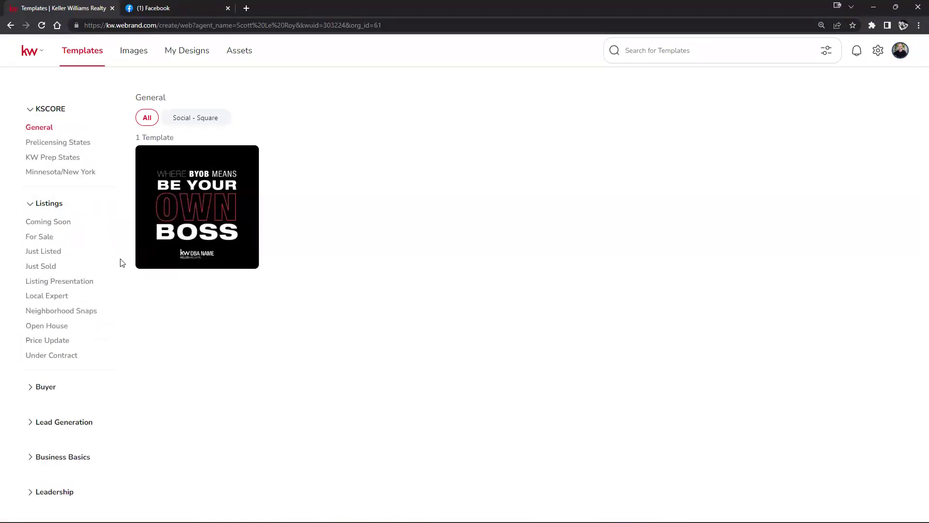
pyautogui.click(51, 254)
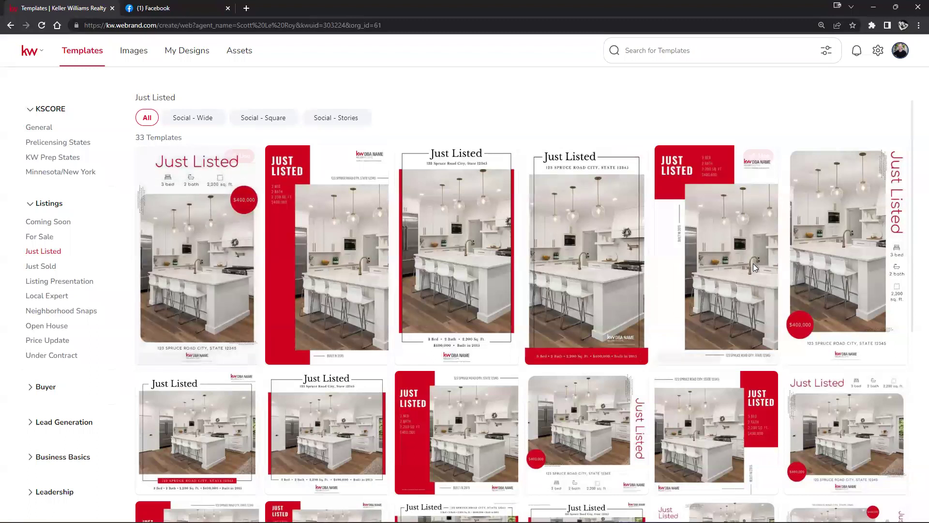
pyautogui.scroll(-2, 796, 284)
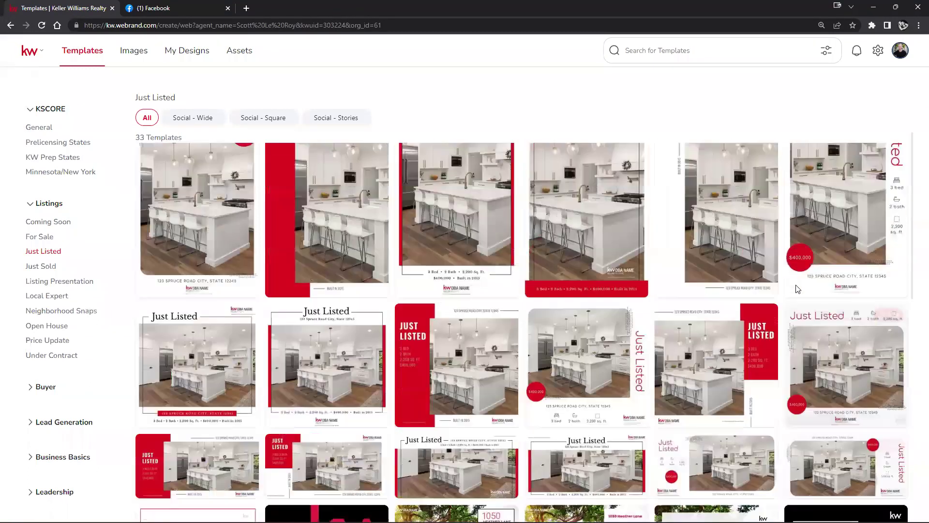
pyautogui.scroll(-8, 796, 289)
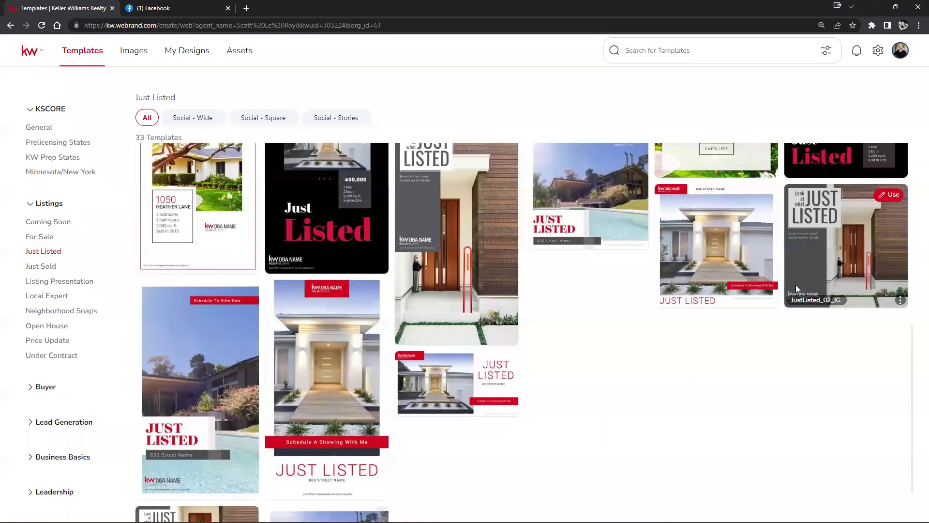
pyautogui.scroll(-1, 610, 324)
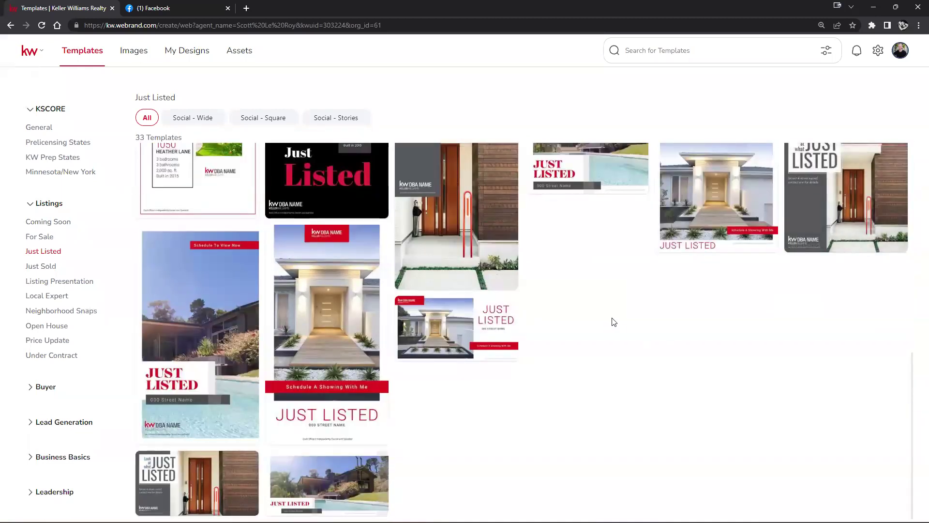
pyautogui.scroll(5, 613, 322)
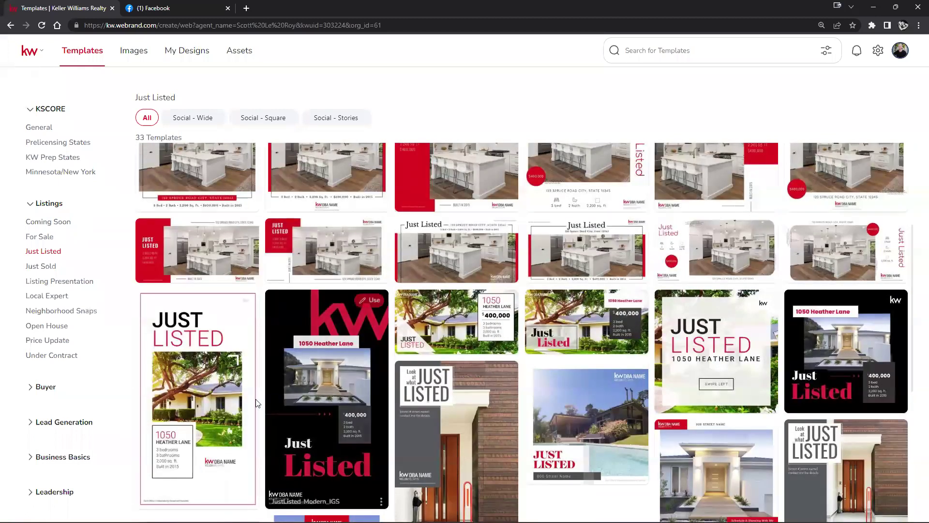
pyautogui.moveTo(295, 298)
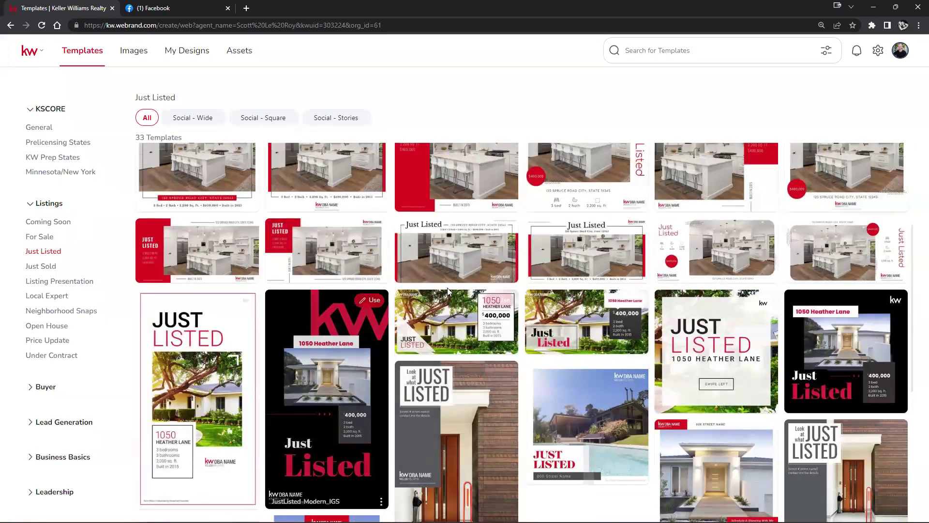
pyautogui.scroll(2, 447, 288)
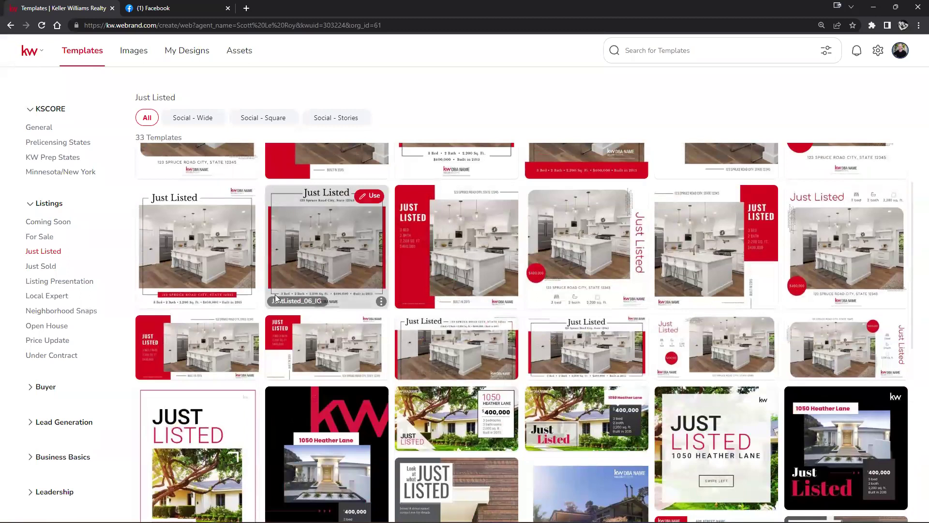
pyautogui.scroll(4, 375, 234)
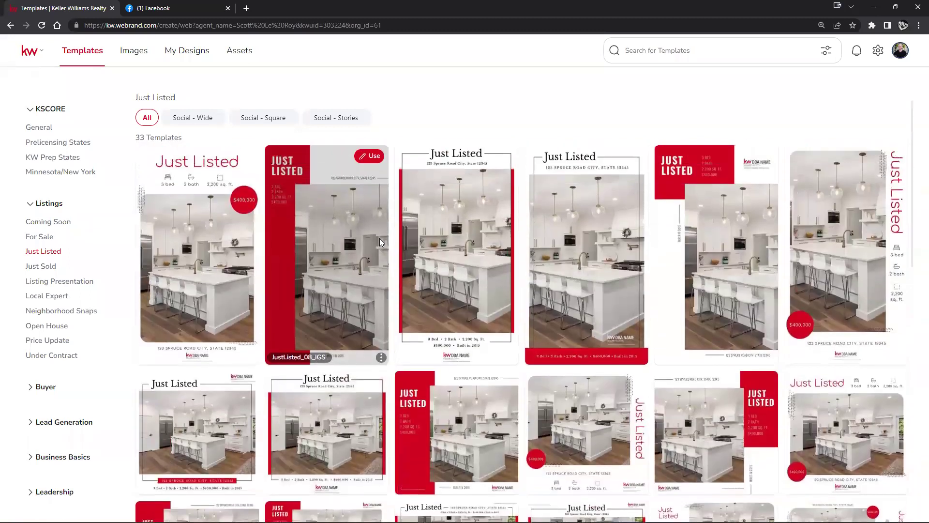
pyautogui.moveTo(147, 234)
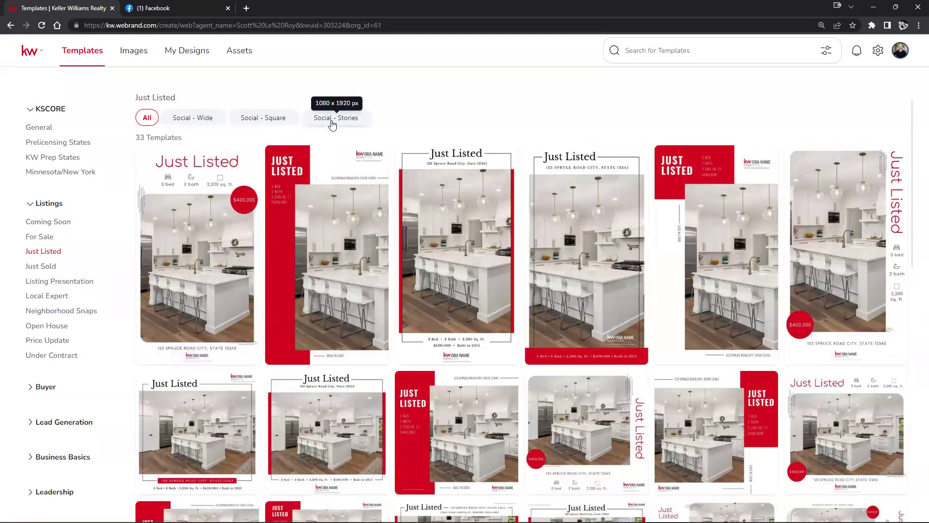
# Compare the Social - Wide and Social - Square template formats, then show the Social - Wide templates and examine their dimensions and recommended use.
pyautogui.click(196, 118)
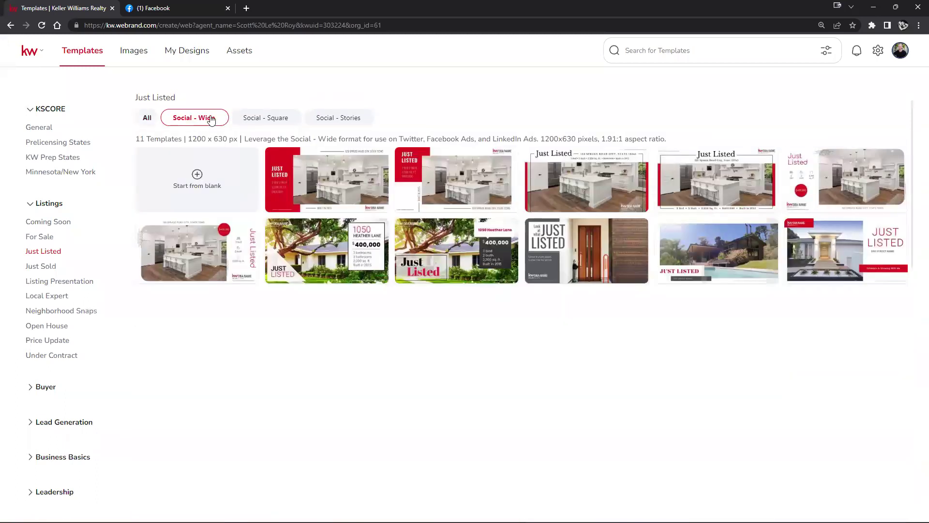
pyautogui.click(279, 119)
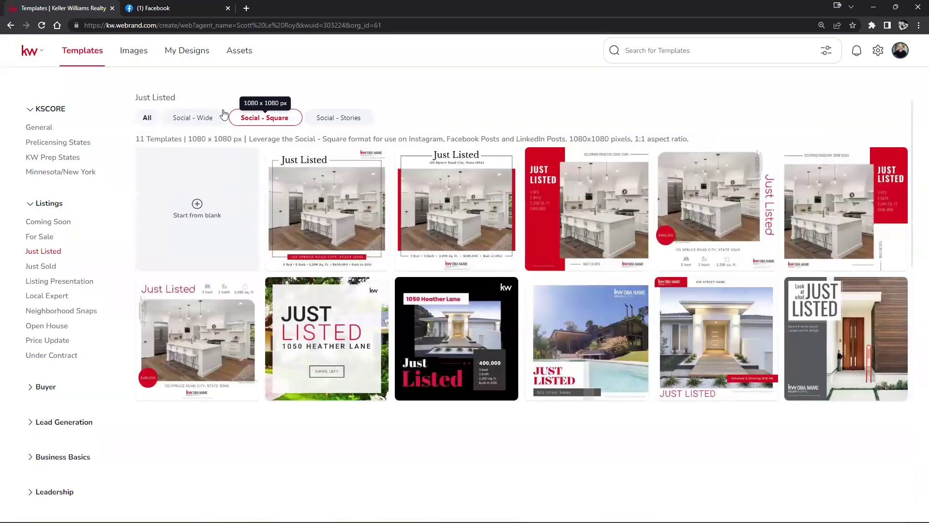
pyautogui.click(194, 118)
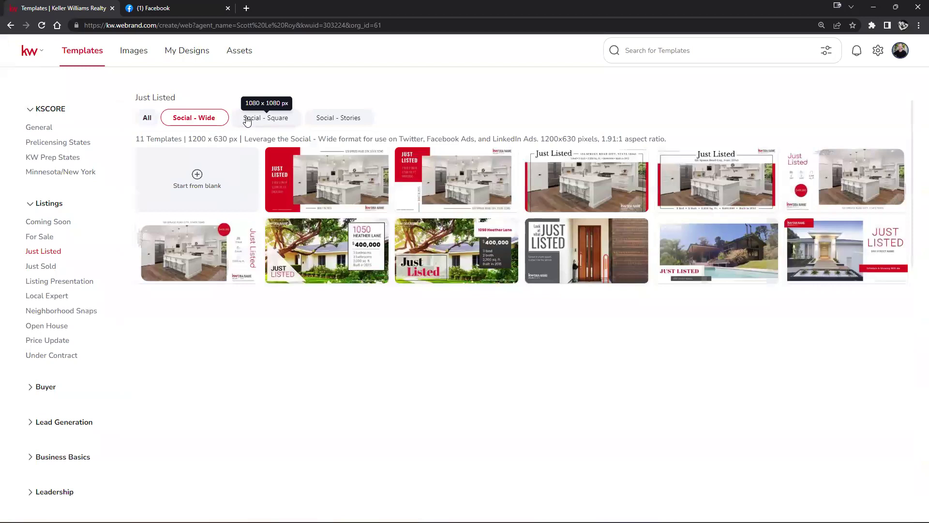
pyautogui.moveTo(137, 139); pyautogui.dragTo(235, 141)
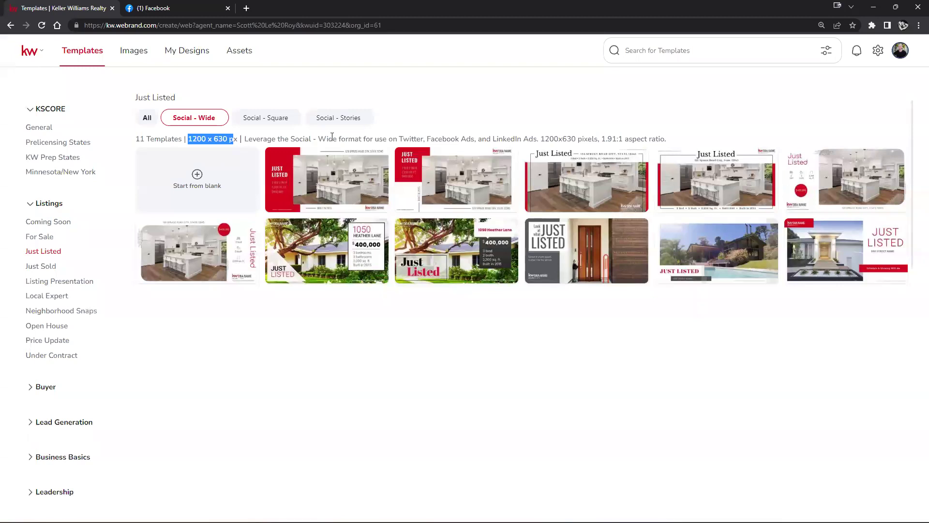
pyautogui.click(245, 137)
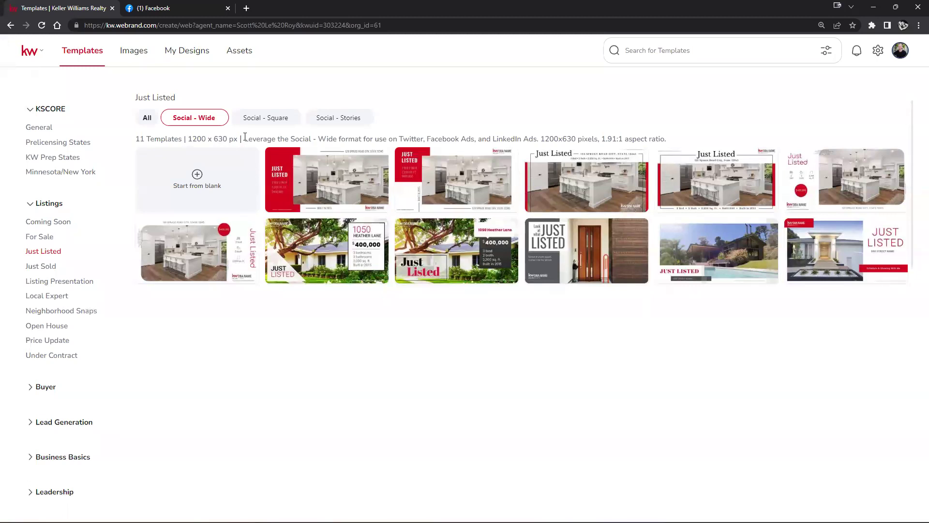
# Compare the dimensions and recommended platforms of the Social - Wide, Social - Square and Social - Stories formats.
pyautogui.moveTo(244, 139); pyautogui.dragTo(530, 137)
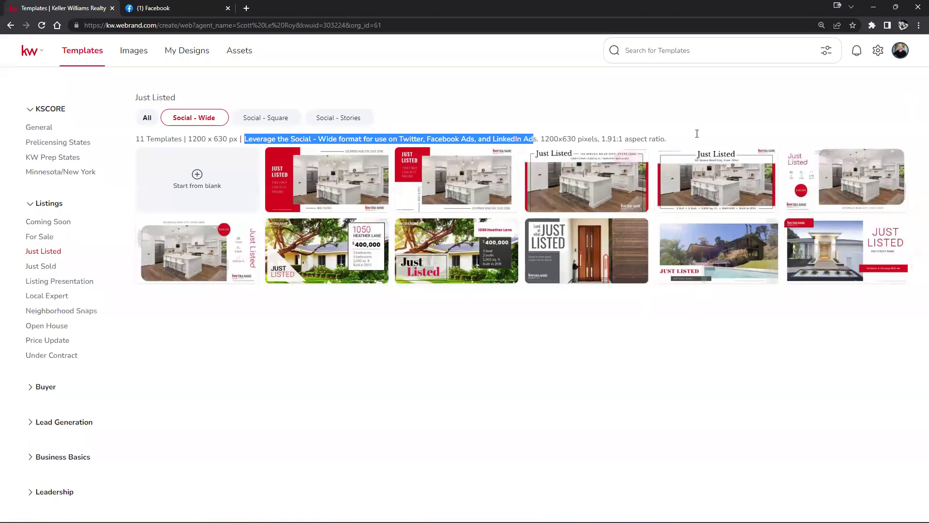
pyautogui.click(269, 119)
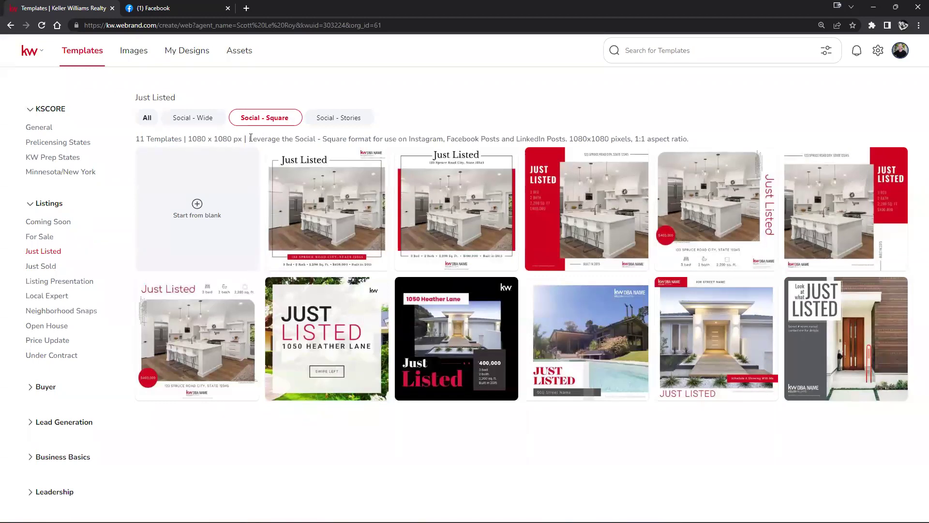
pyautogui.moveTo(250, 138); pyautogui.dragTo(581, 131)
pyautogui.click(338, 117)
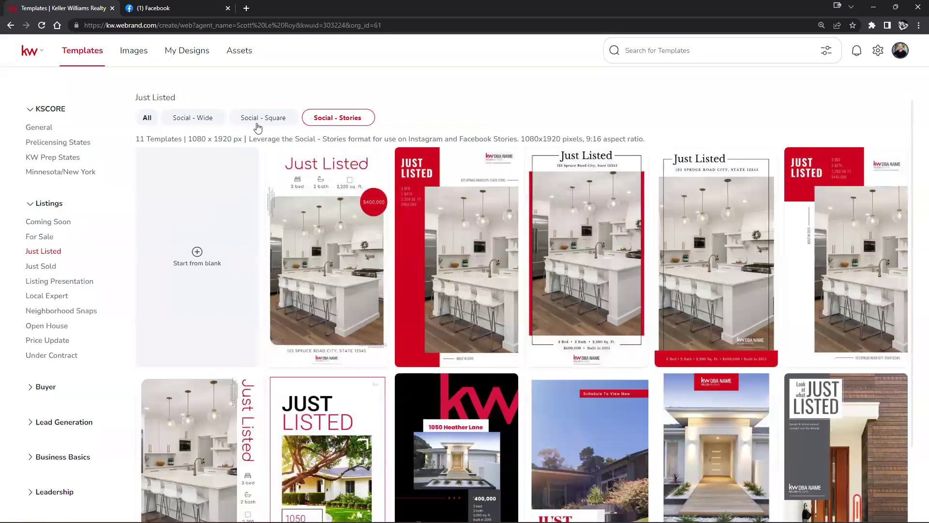
pyautogui.click(188, 118)
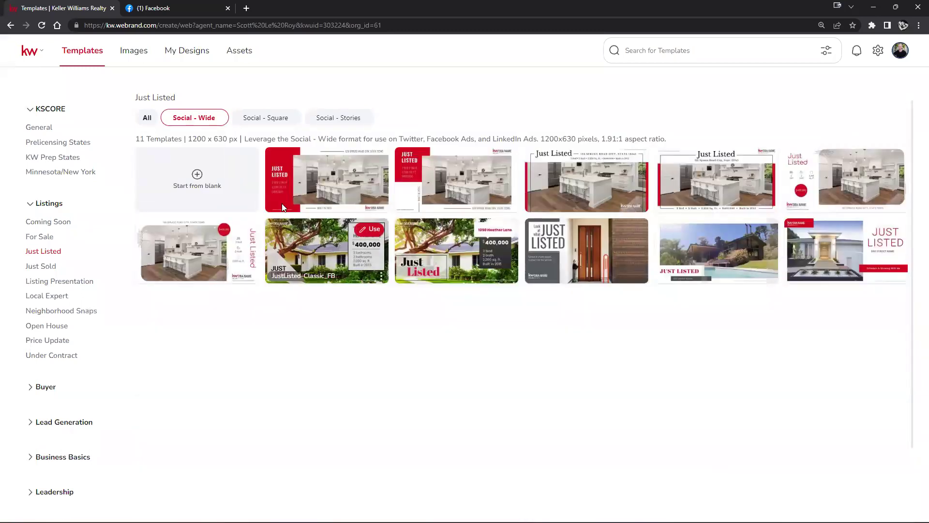
# Open the Just Listed template JustListed_06_IG from the Social - Square format and select its kitchen photo.
pyautogui.click(288, 119)
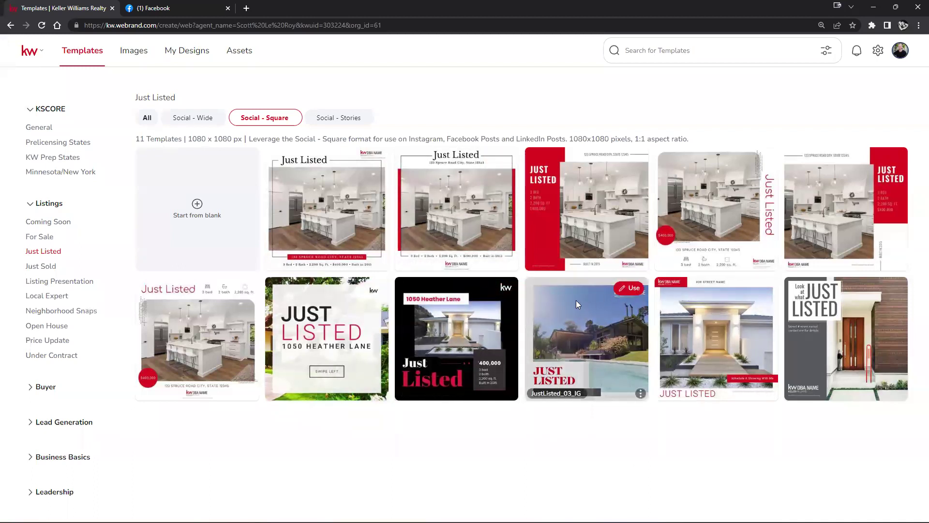
pyautogui.click(501, 156)
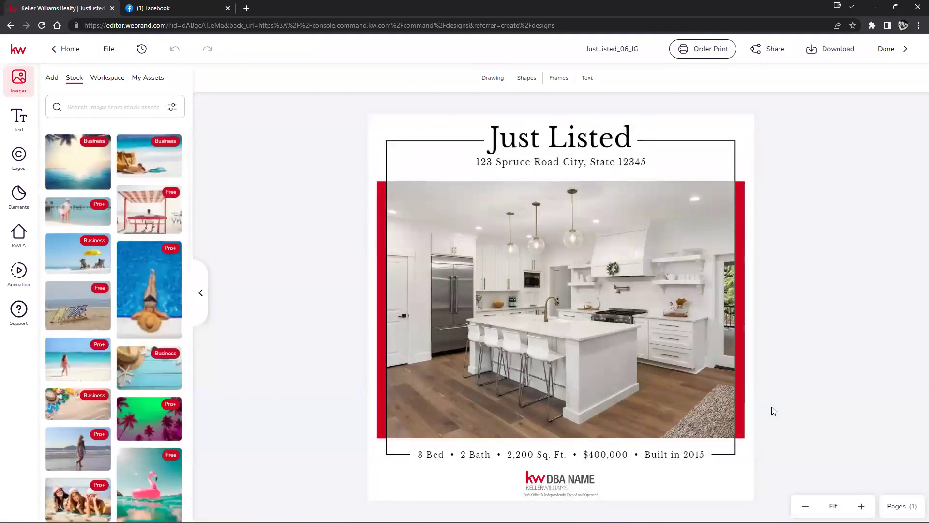
pyautogui.click(471, 211)
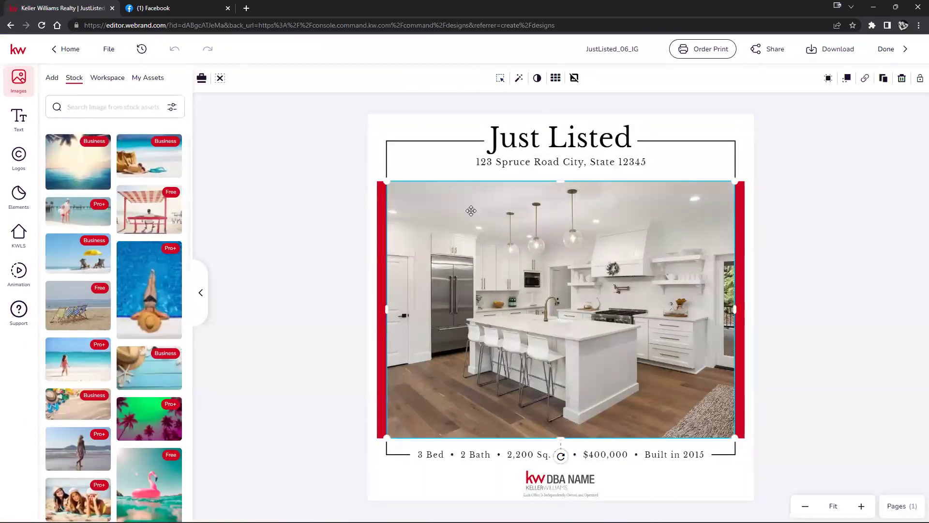
# Recolor the Just Listed heading with the template's red, #CE011F.
pyautogui.click(532, 151)
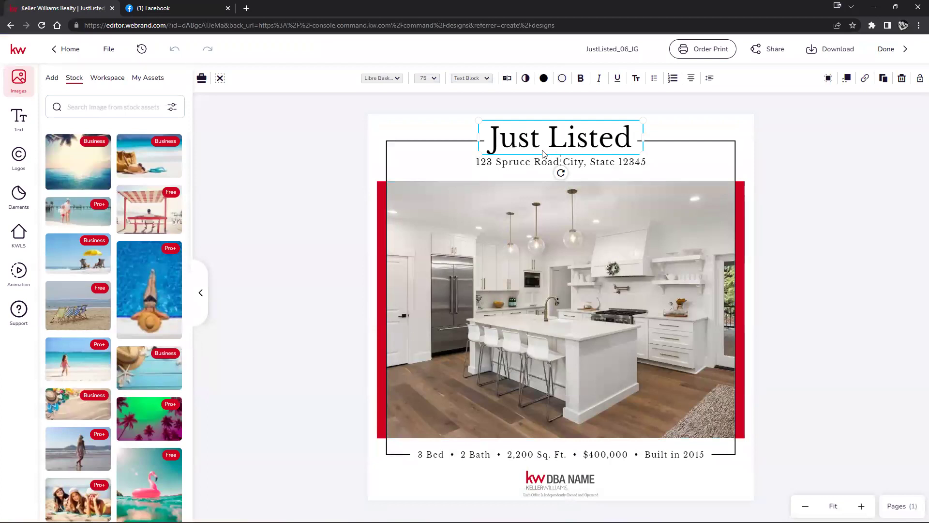
pyautogui.click(543, 79)
pyautogui.click(590, 150)
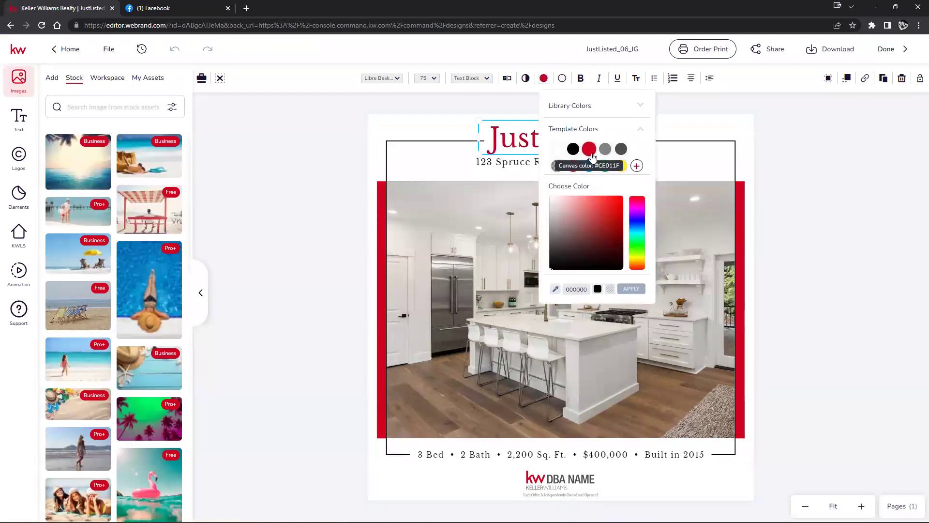
pyautogui.click(485, 145)
# Recolor only the street number in the address line with the template's red, #CE011F, and deselect the text.
pyautogui.click(505, 166)
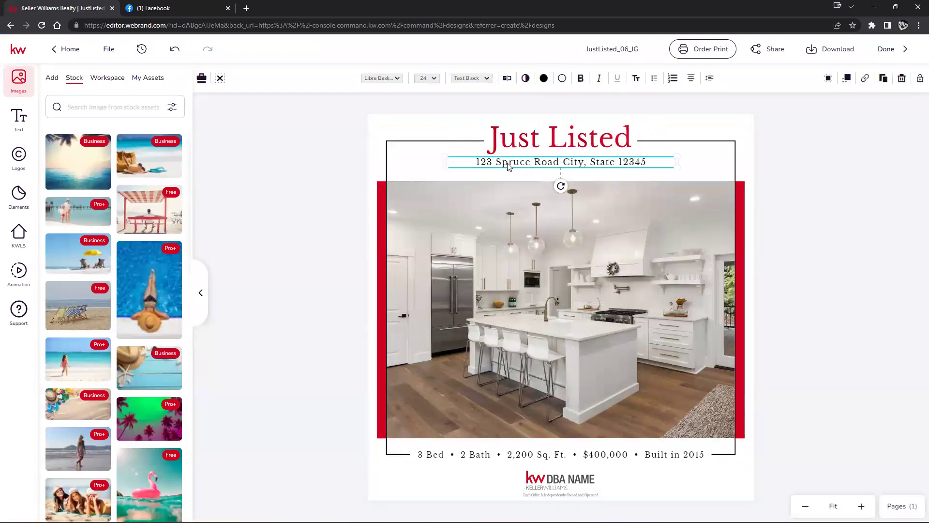
pyautogui.doubleClick(489, 162)
pyautogui.click(493, 162)
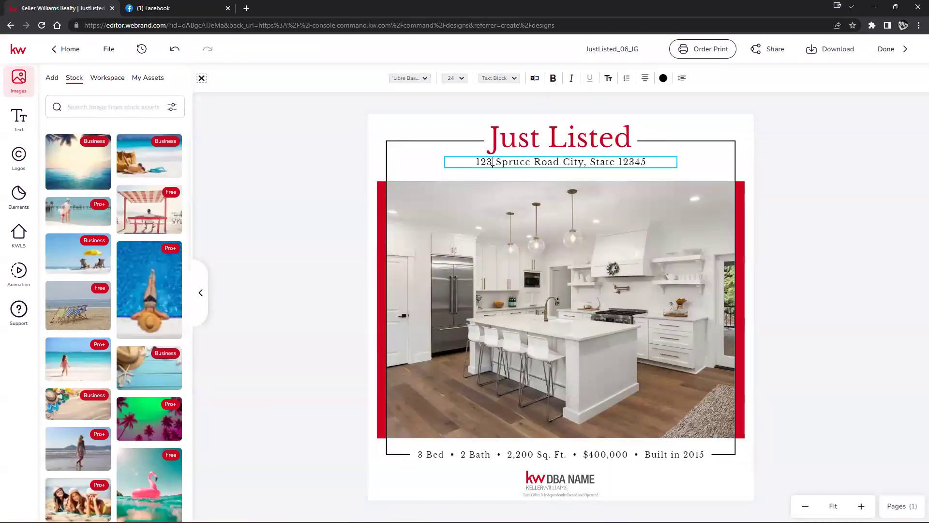
pyautogui.moveTo(493, 162); pyautogui.dragTo(475, 162)
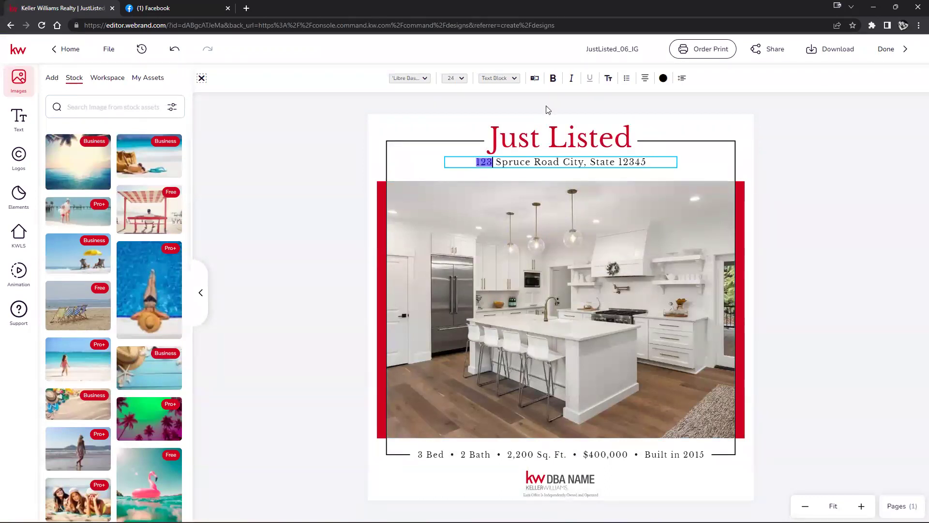
pyautogui.click(663, 78)
pyautogui.click(709, 149)
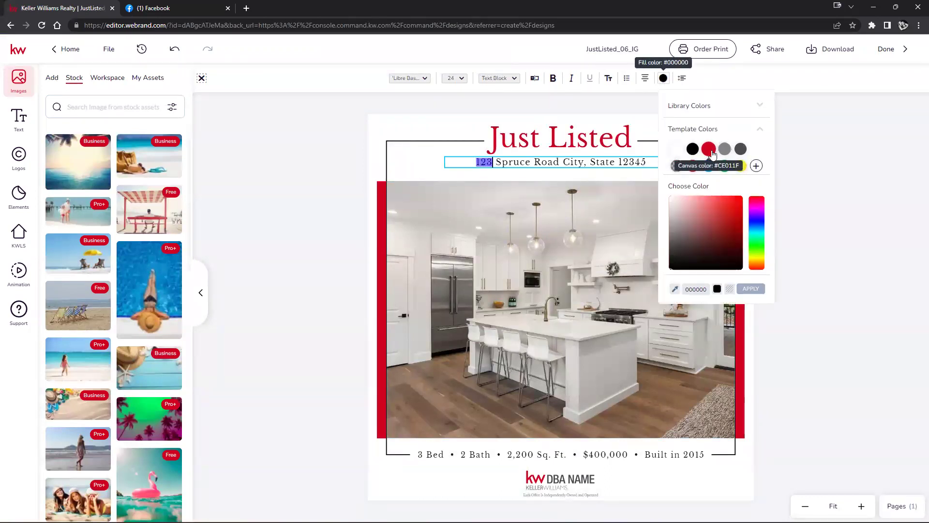
pyautogui.click(846, 176)
pyautogui.click(801, 207)
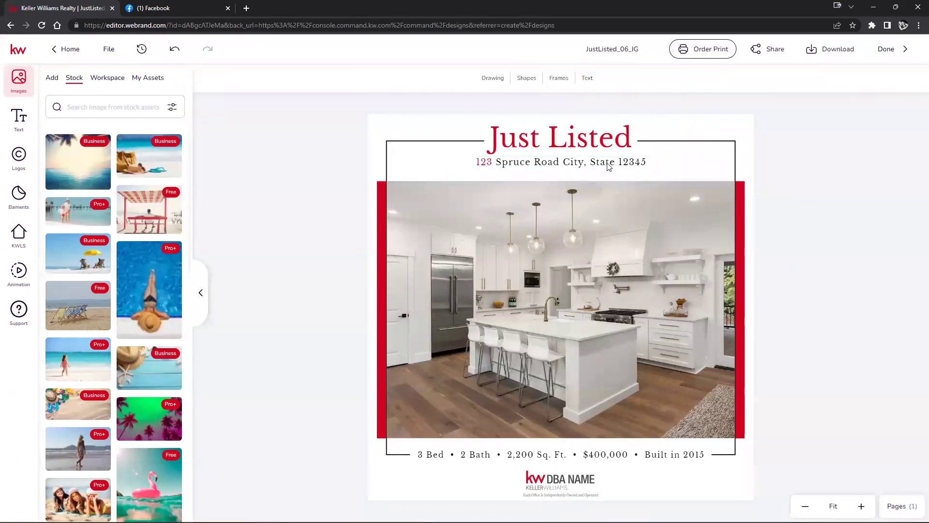
# Shift the address line slightly and enlarge it to a font size of about 29.
pyautogui.moveTo(621, 164)
pyautogui.mouseDown()
pyautogui.moveTo(605, 165)
pyautogui.moveTo(618, 165)
pyautogui.mouseUp()
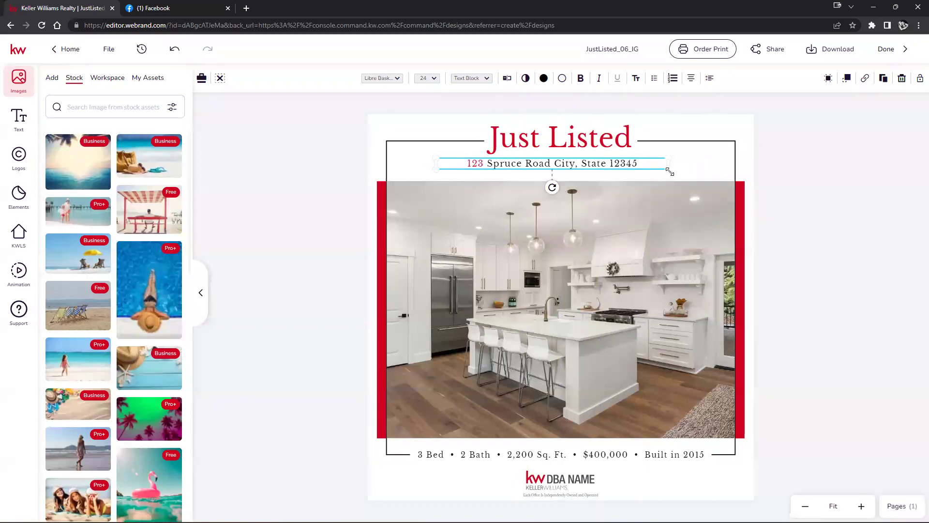
pyautogui.moveTo(685, 172); pyautogui.dragTo(720, 177)
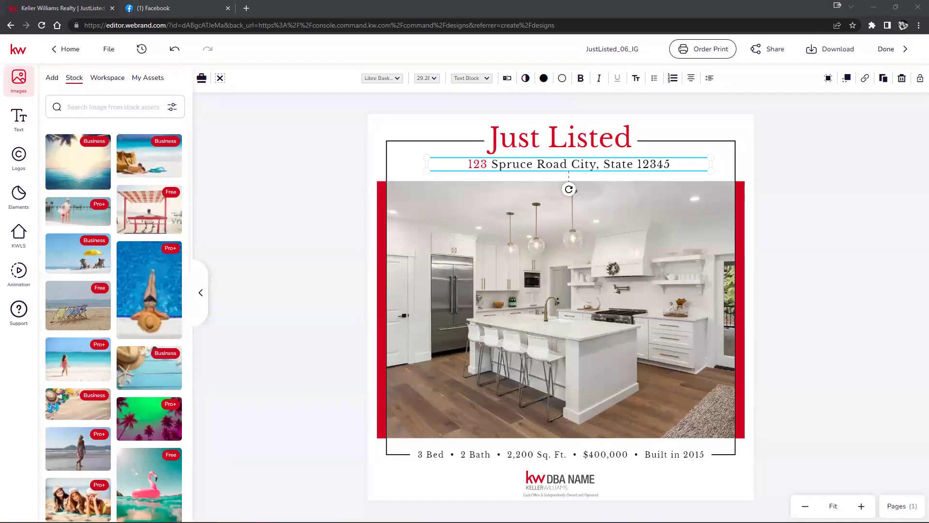
# Search Google for "house" in a new browser tab and show the image results.
pyautogui.click(247, 8)
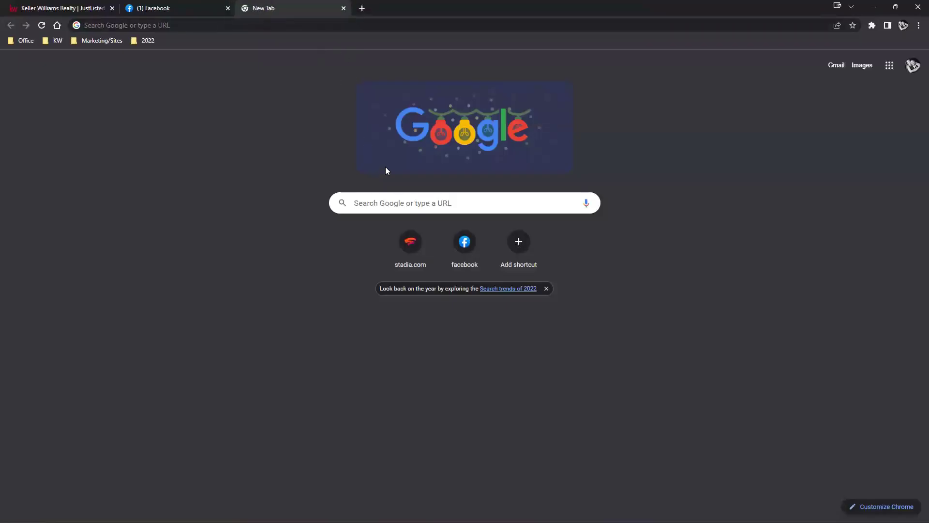
pyautogui.click(390, 203)
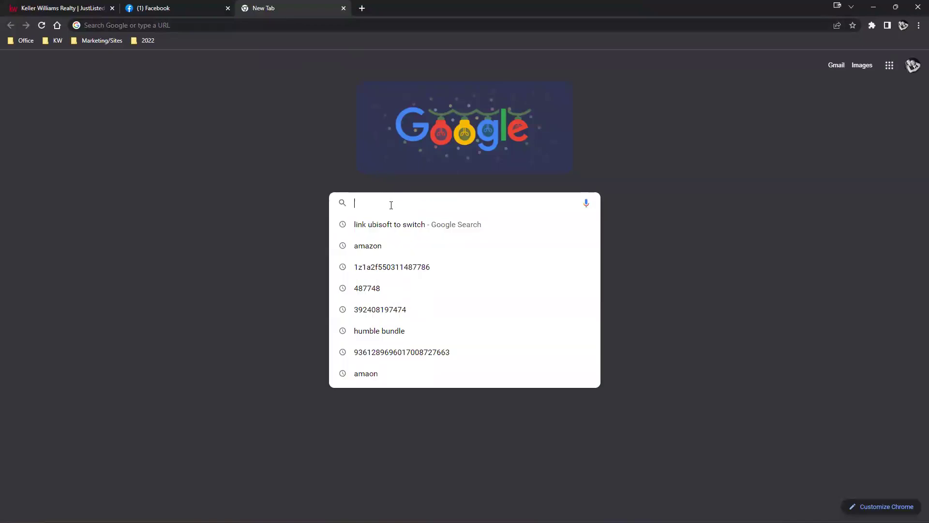
pyautogui.write('house')
pyautogui.press('Return')
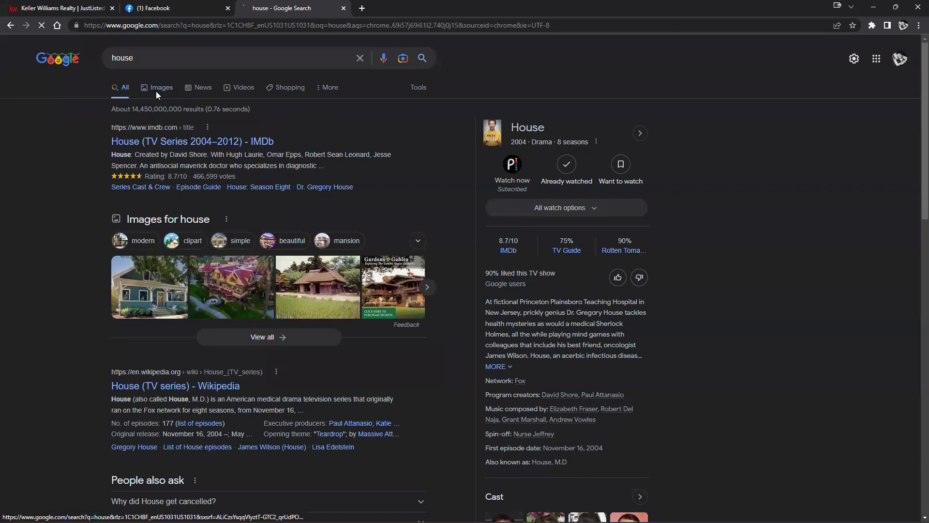
pyautogui.click(157, 92)
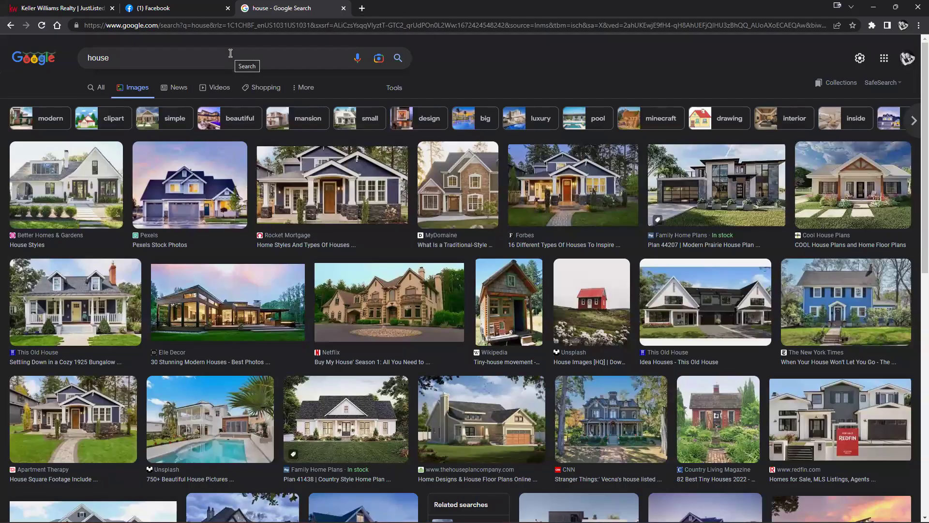
# Open pexels.com in another new tab and browse its free stock photos.
pyautogui.click(362, 9)
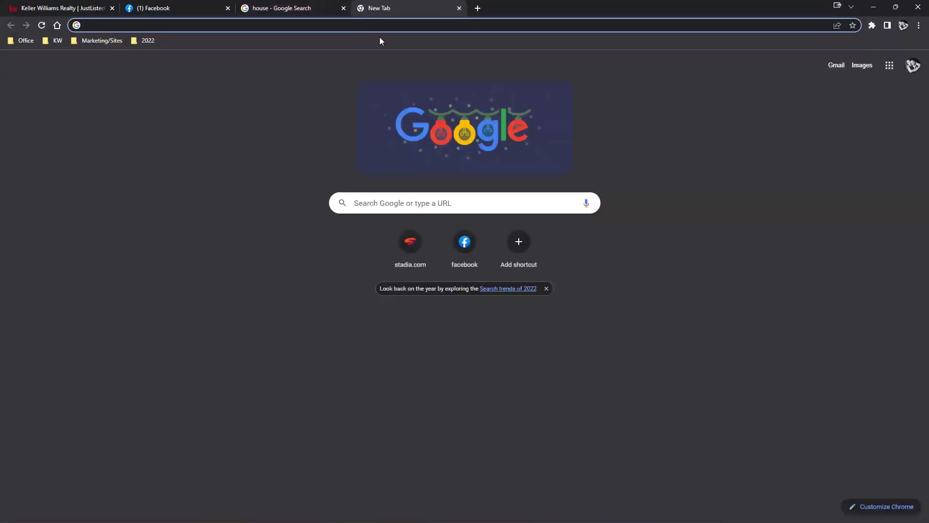
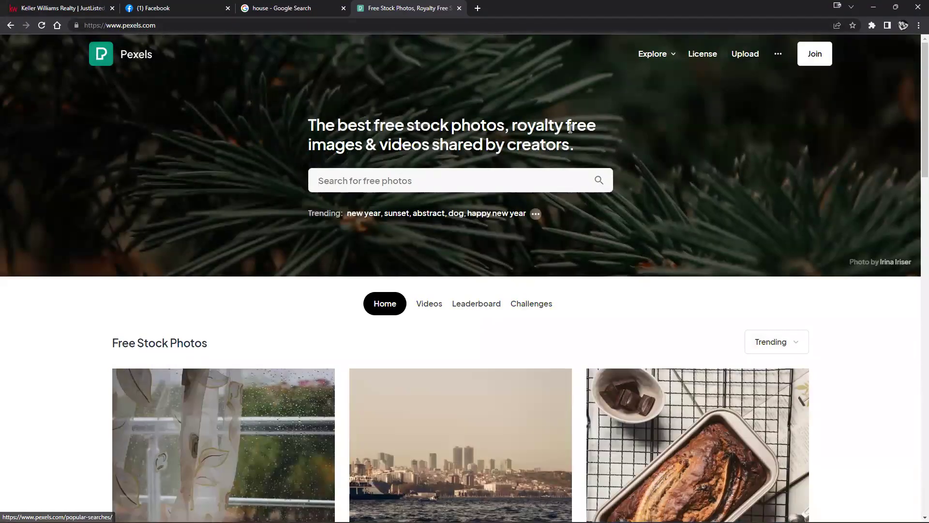
pyautogui.scroll(-4, 832, 215)
pyautogui.scroll(-10, 391, 194)
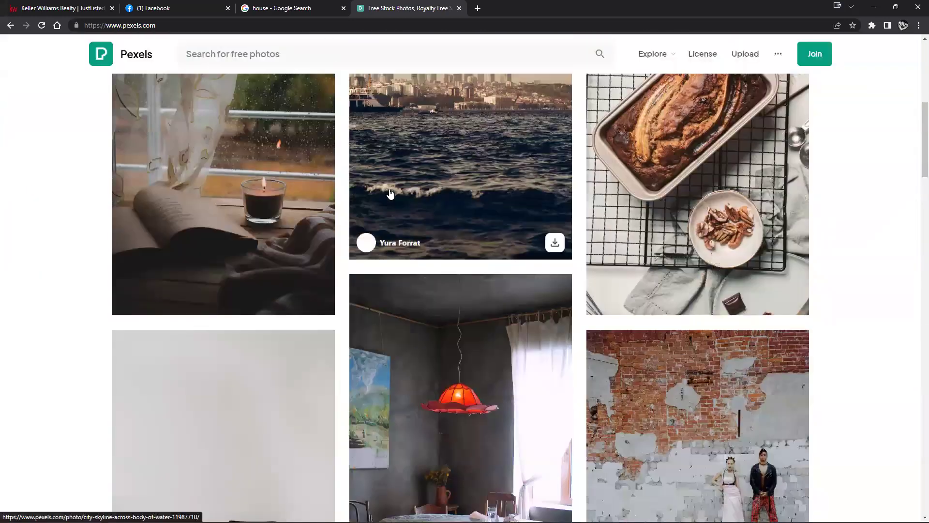
pyautogui.scroll(14, 391, 194)
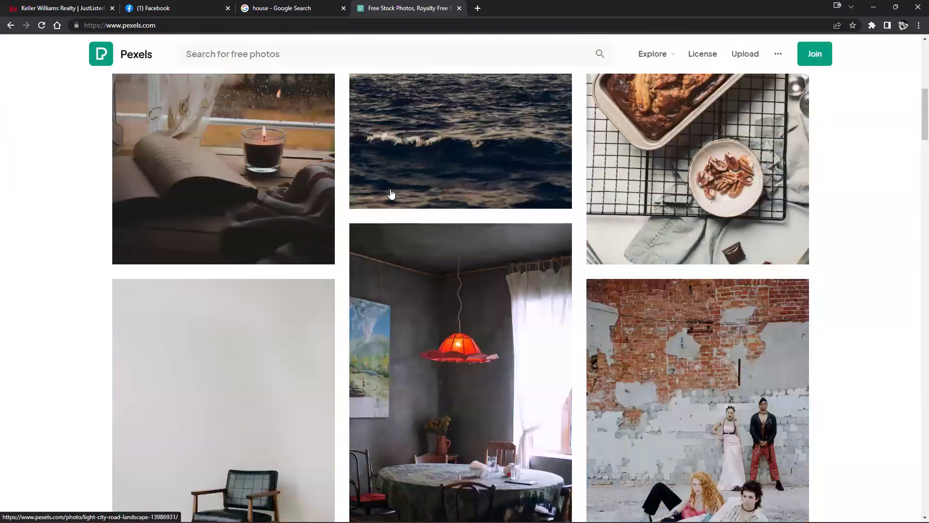
# Return to the Google house images, filter them by usage rights to Creative Commons licenses and browse the results.
pyautogui.click(291, 9)
pyautogui.click(527, 54)
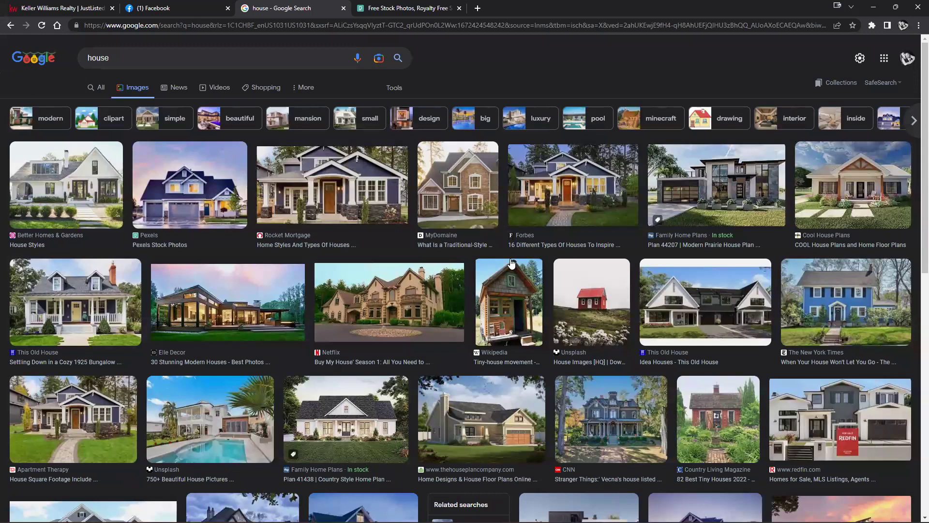
pyautogui.click(390, 91)
pyautogui.click(232, 105)
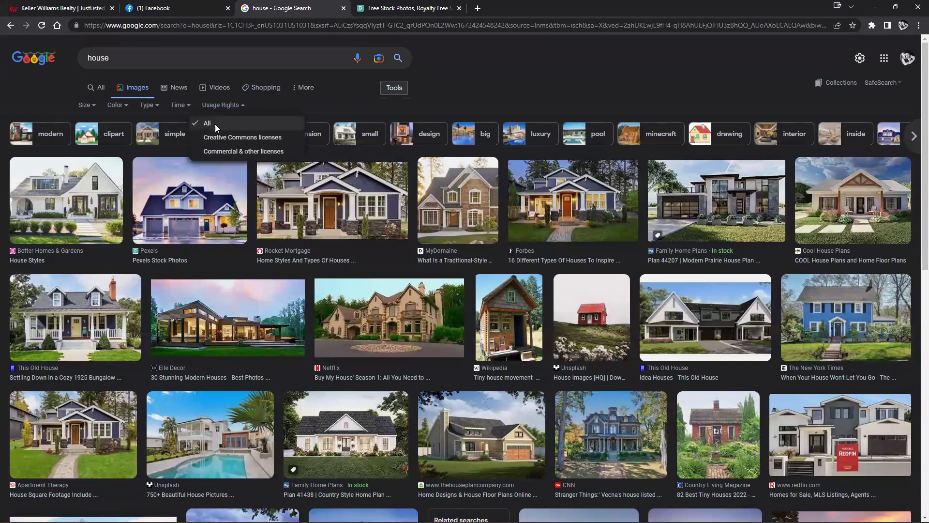
pyautogui.click(247, 142)
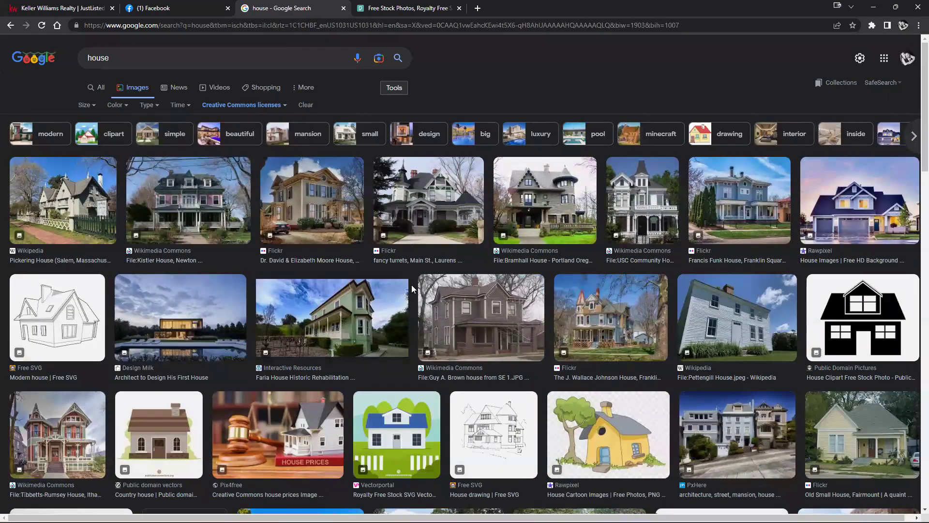
pyautogui.scroll(-5, 408, 320)
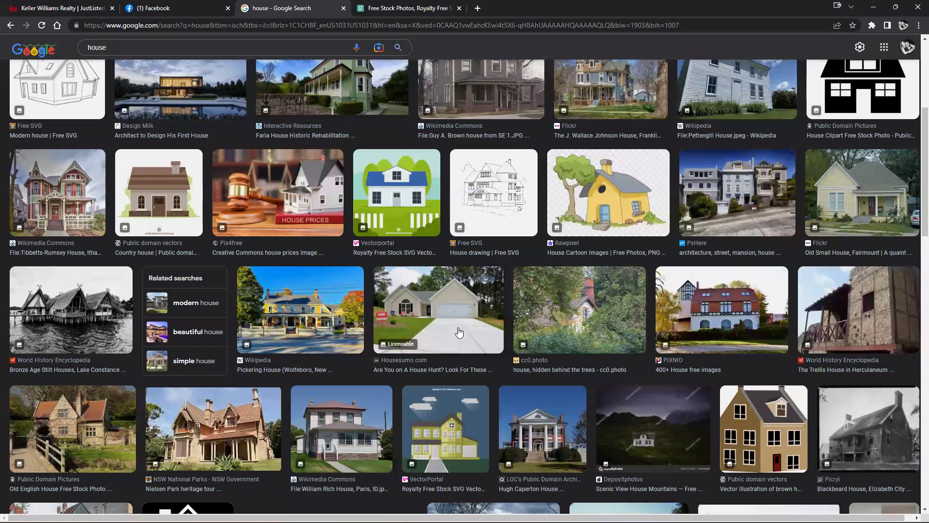
# Switch back to Pexels, search for "house", download the first house photo and dismiss the thank-you dialog.
pyautogui.click(417, 4)
pyautogui.scroll(-1, 697, 331)
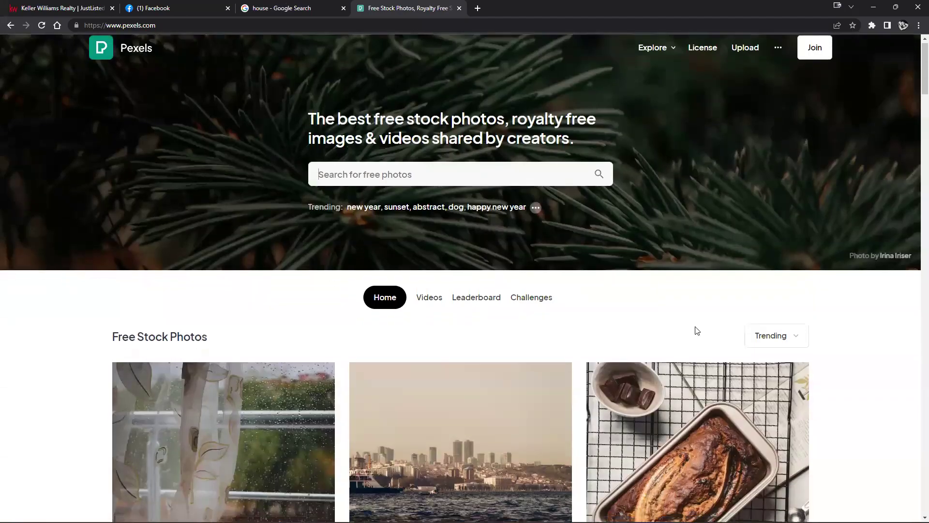
pyautogui.scroll(-4, 696, 330)
pyautogui.scroll(3, 702, 339)
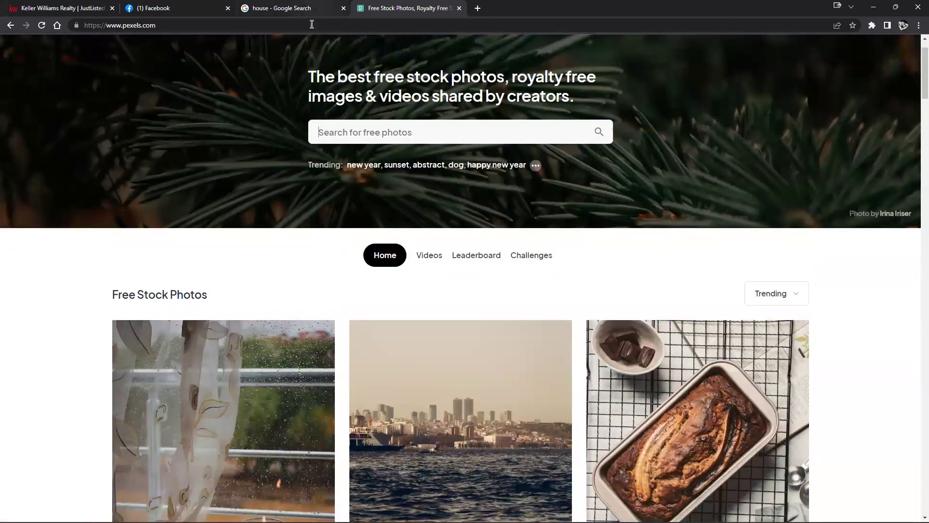
pyautogui.scroll(-10, 630, 315)
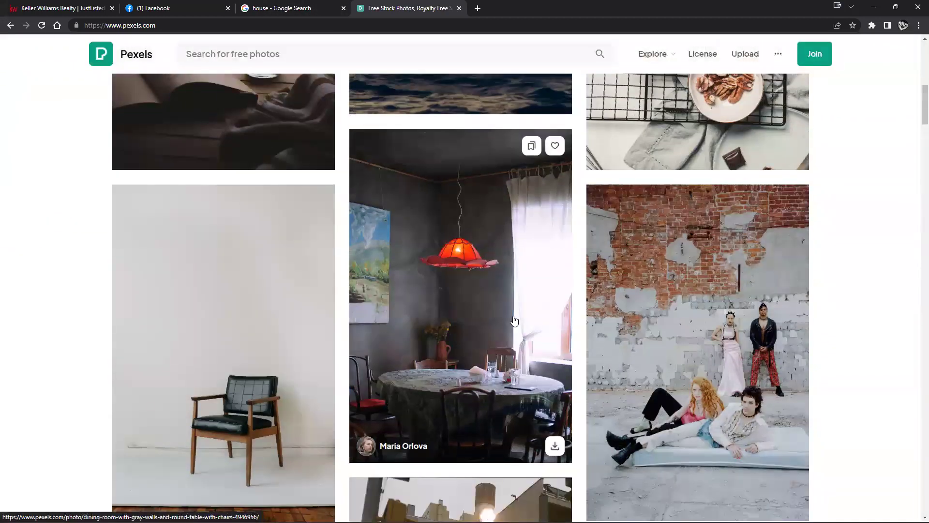
pyautogui.scroll(10, 514, 320)
pyautogui.click(454, 184)
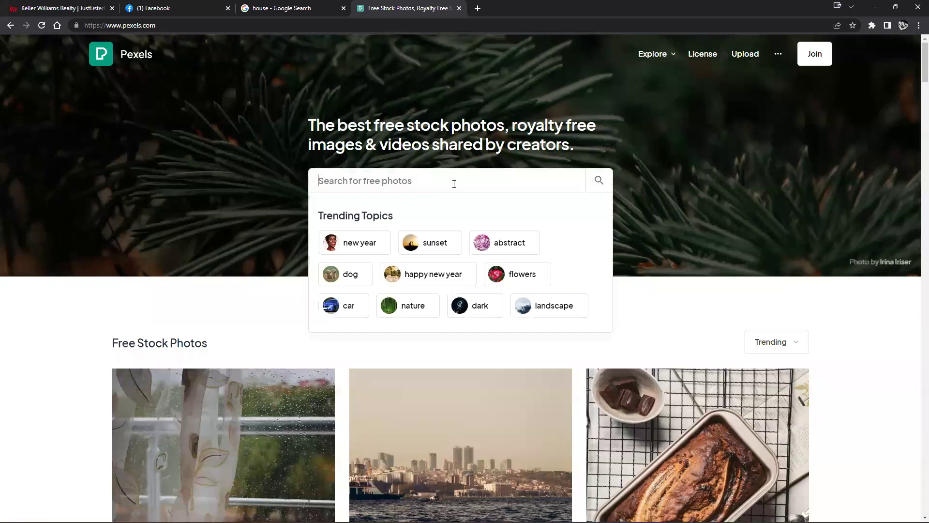
pyautogui.write('house')
pyautogui.press('Return')
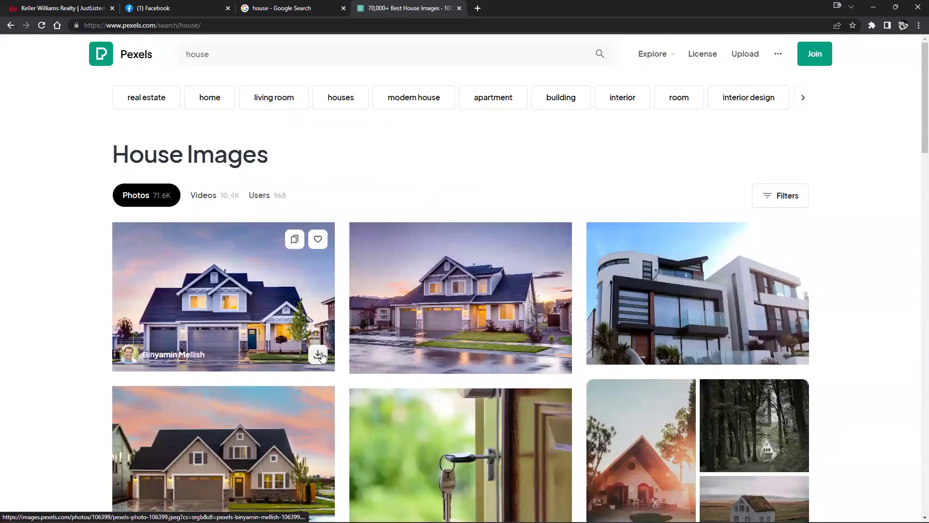
pyautogui.click(318, 351)
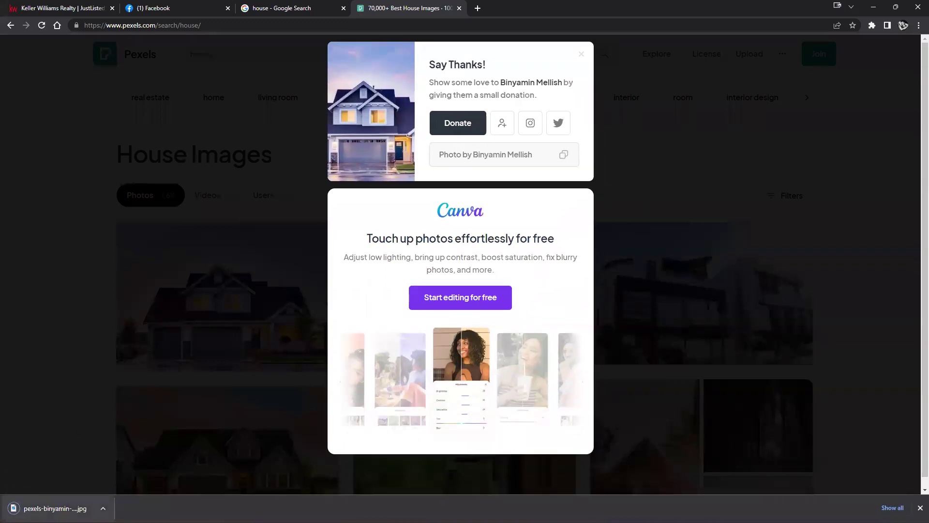
pyautogui.click(260, 454)
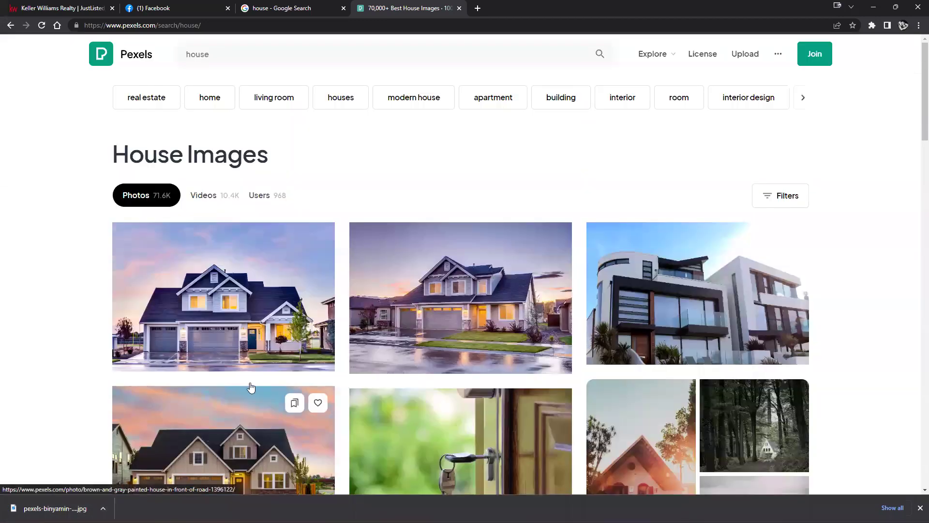
# Return to the Just Listed design in the editor and upload the house photo downloaded from Pexels.
pyautogui.click(72, 7)
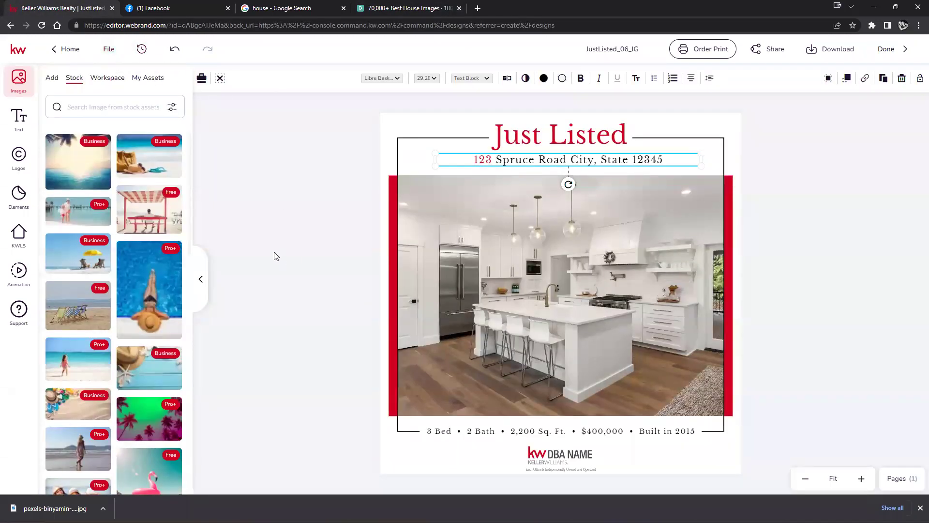
pyautogui.click(274, 256)
pyautogui.click(51, 79)
pyautogui.click(17, 82)
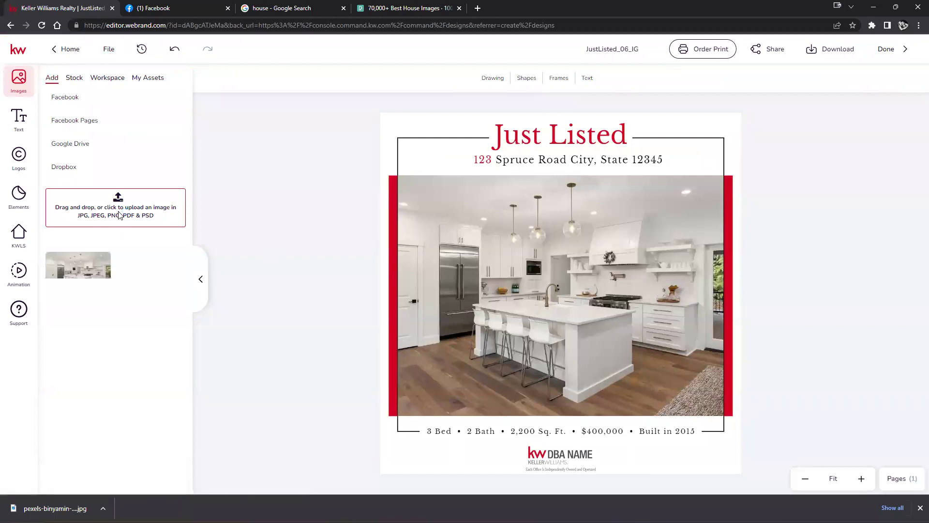
pyautogui.click(119, 215)
pyautogui.click(113, 101)
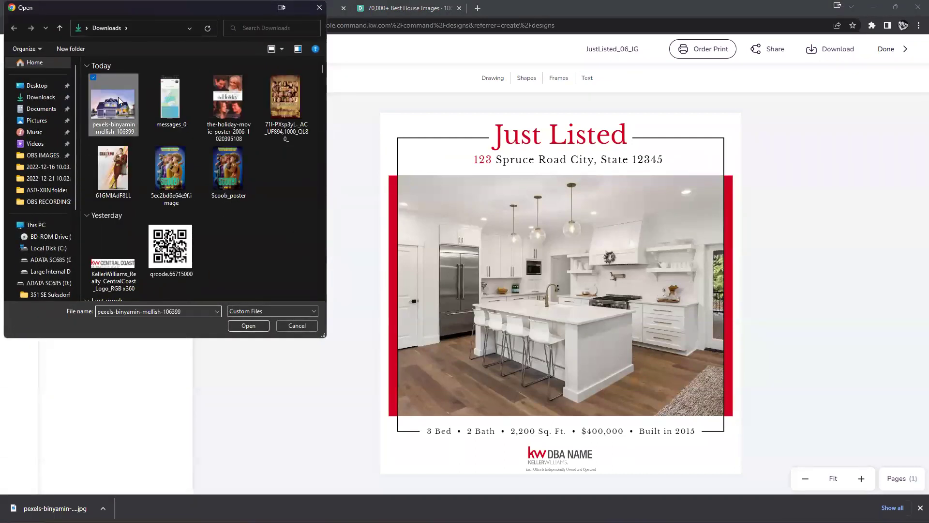
pyautogui.click(235, 325)
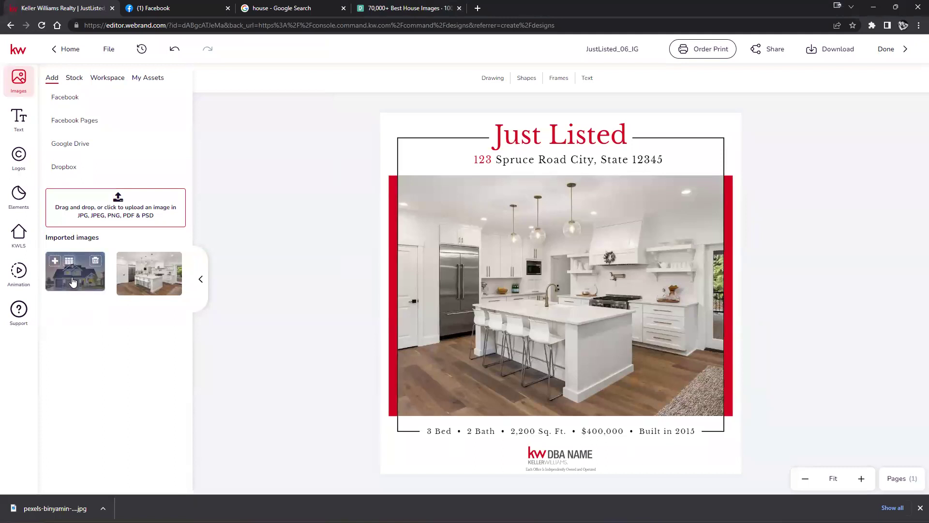
# Replace the kitchen picture with the uploaded house photo, then shrink and reposition it within the frame.
pyautogui.moveTo(97, 273); pyautogui.dragTo(488, 263)
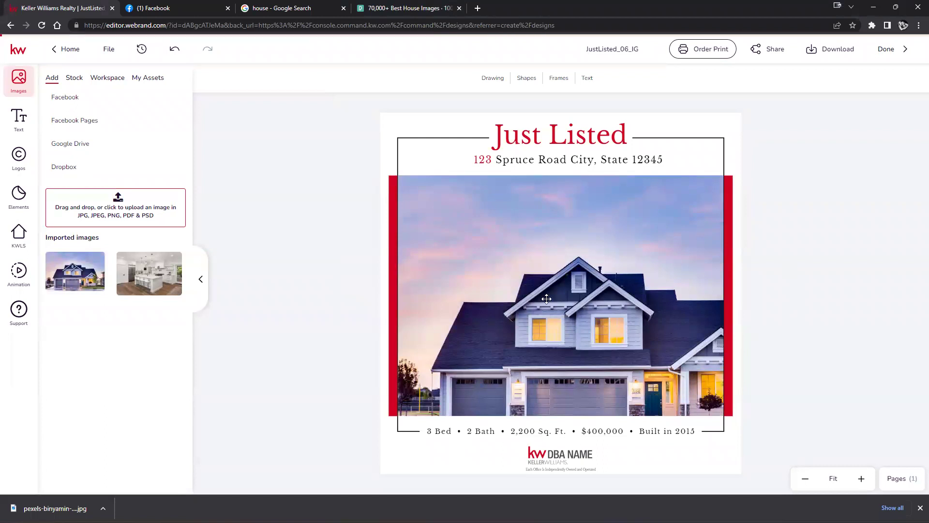
pyautogui.click(588, 326)
pyautogui.doubleClick(588, 327)
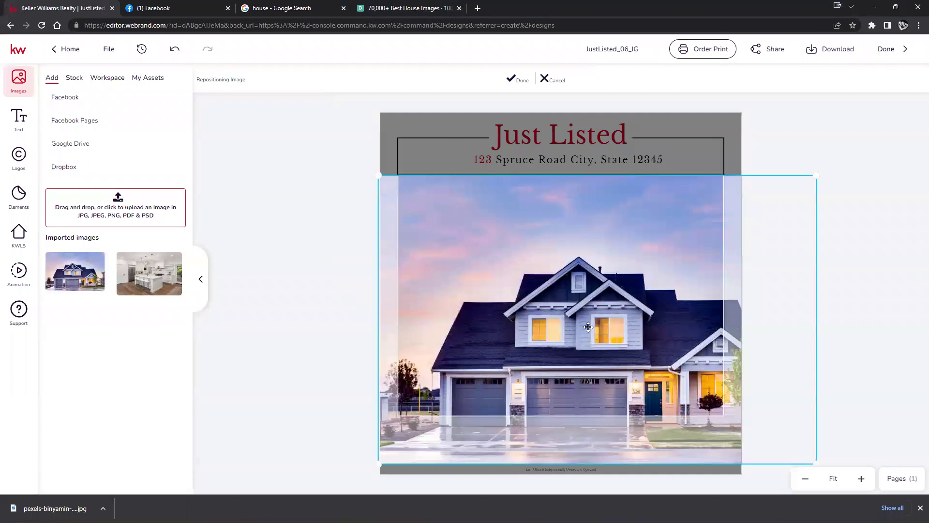
pyautogui.moveTo(670, 315); pyautogui.dragTo(616, 174)
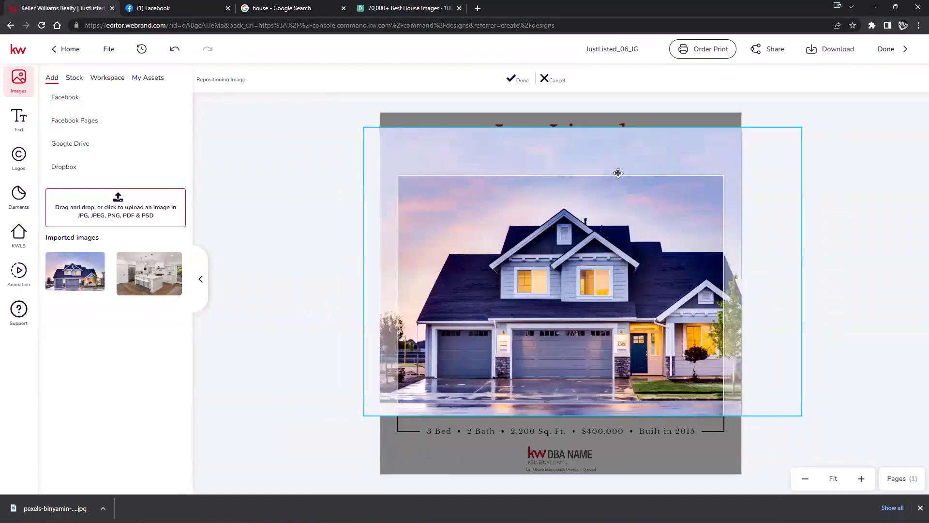
pyautogui.moveTo(364, 128); pyautogui.dragTo(414, 149)
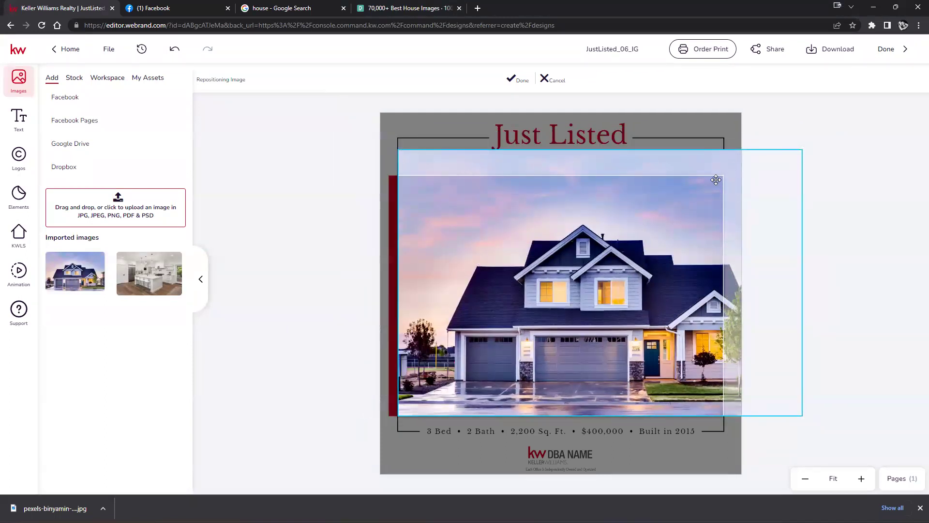
pyautogui.moveTo(706, 223); pyautogui.dragTo(683, 221)
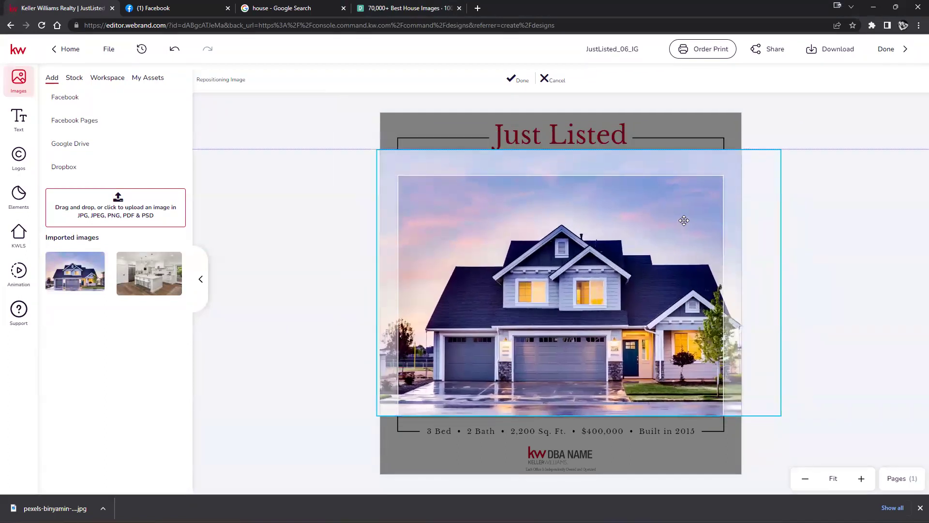
pyautogui.click(521, 87)
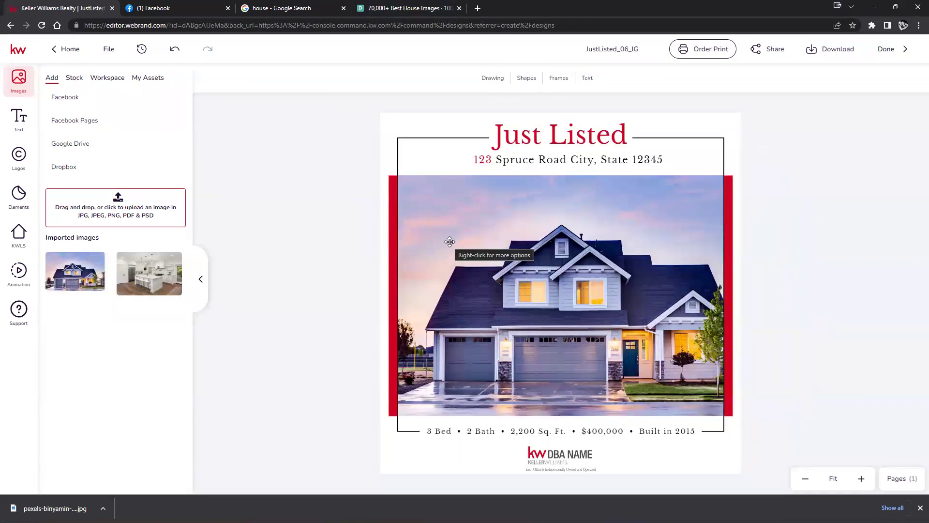
# Shift the house photo further left within its frame and apply the new position.
pyautogui.doubleClick(479, 292)
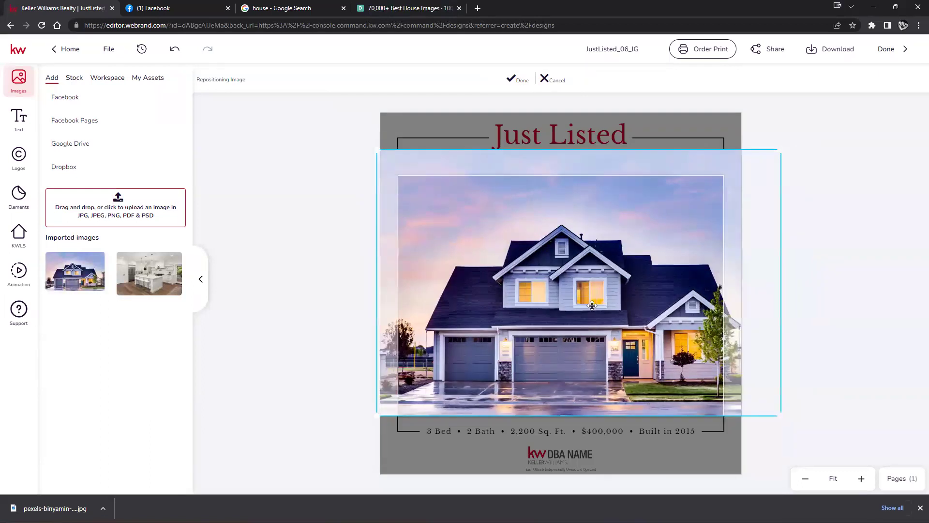
pyautogui.moveTo(563, 306); pyautogui.dragTo(562, 306)
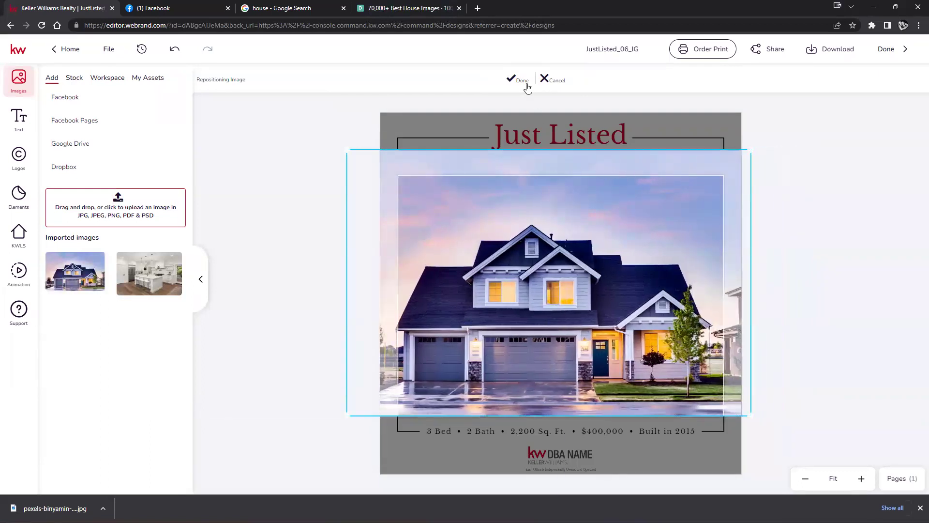
pyautogui.click(522, 79)
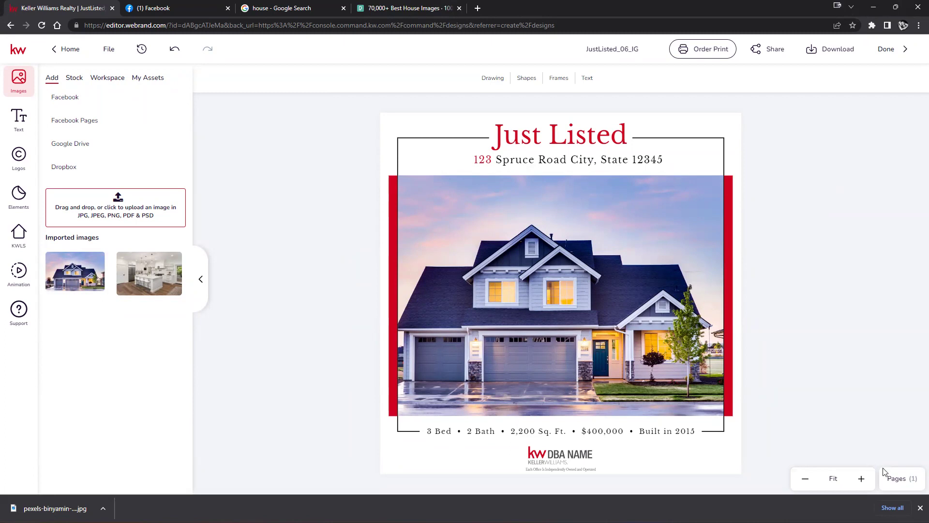
# Dismiss the browser's downloads bar and rename the design as 12/30/22.
pyautogui.click(920, 507)
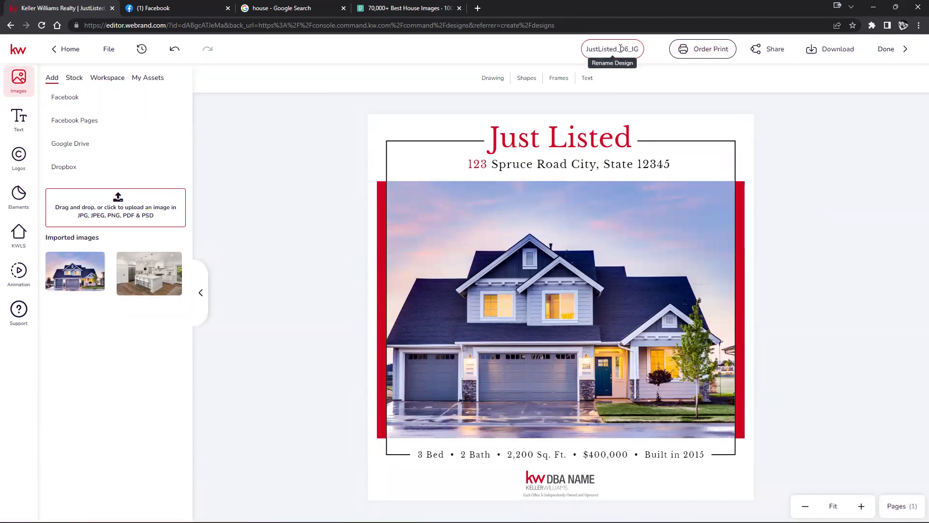
pyautogui.doubleClick(598, 48)
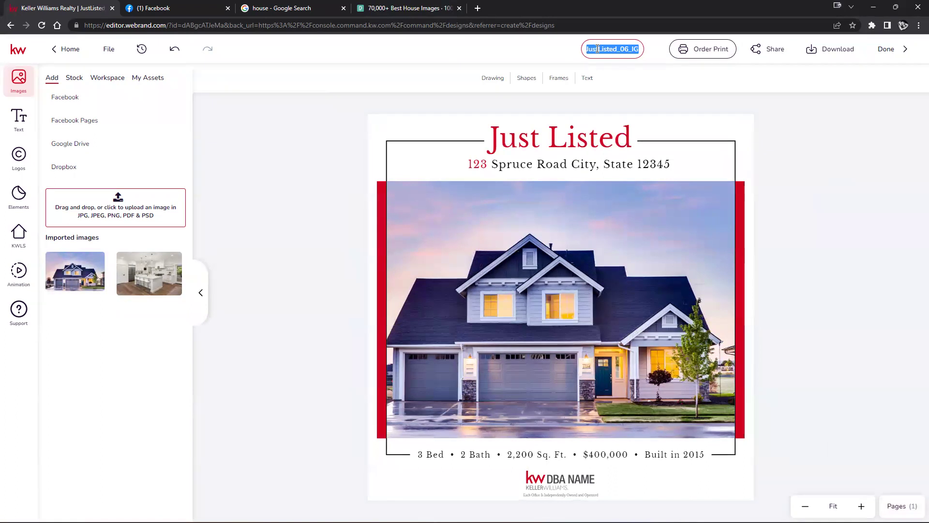
pyautogui.write('12/30/22')
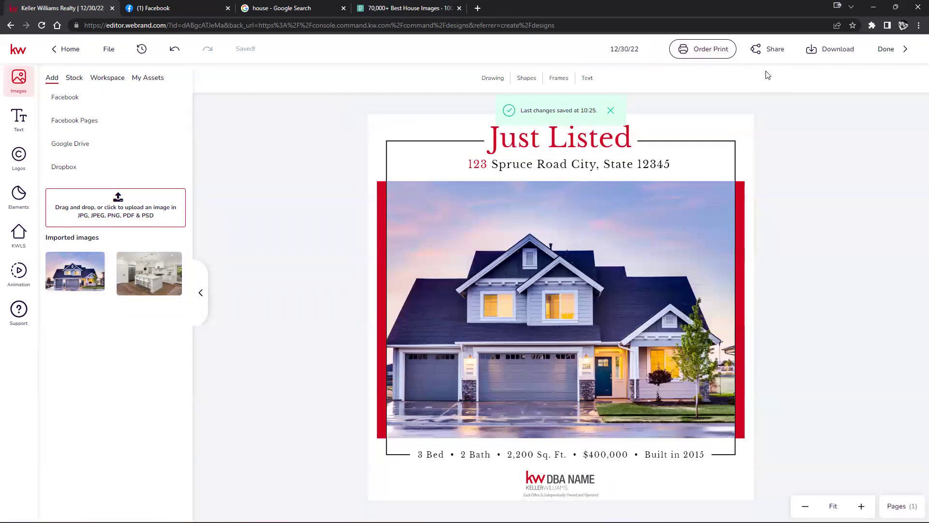
# Download the current page of the design as a PNG at the highest image quality.
pyautogui.click(826, 58)
pyautogui.click(816, 97)
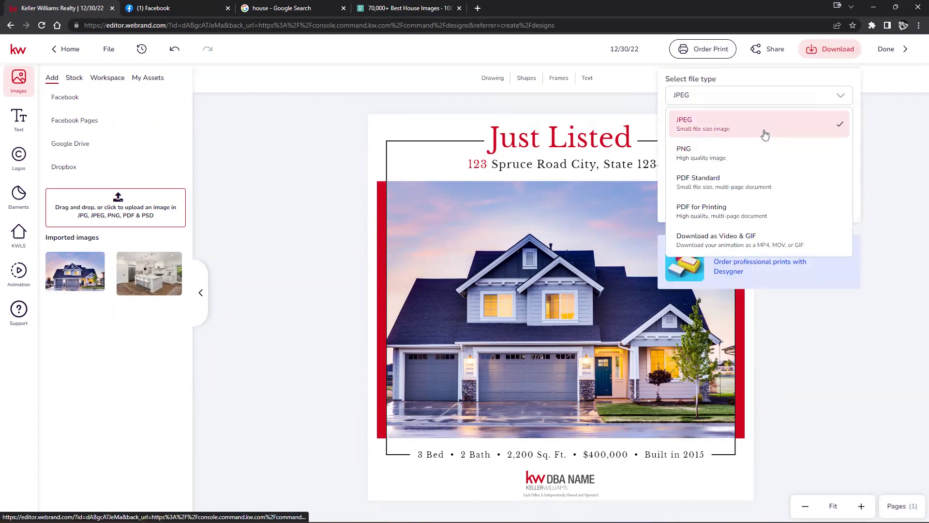
pyautogui.click(684, 154)
pyautogui.moveTo(816, 155)
pyautogui.moveTo(816, 155); pyautogui.dragTo(846, 154)
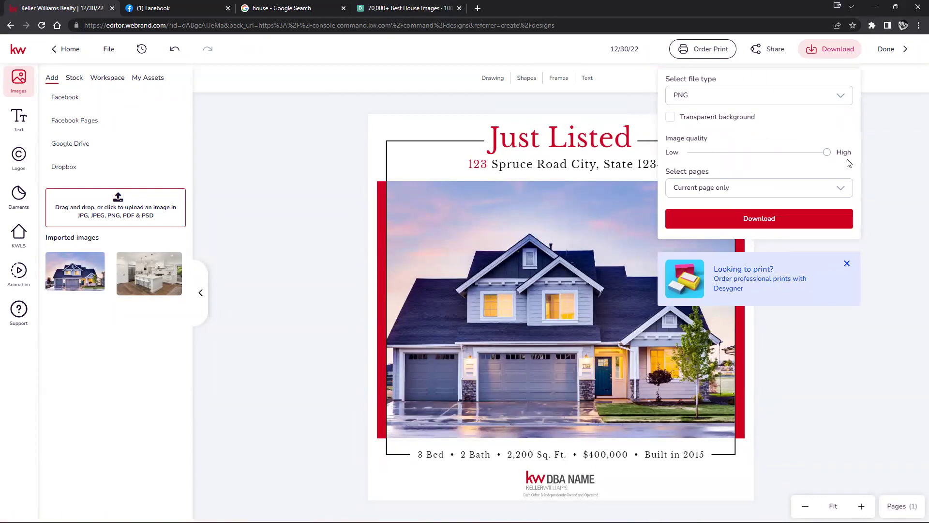
pyautogui.moveTo(828, 152); pyautogui.dragTo(839, 159)
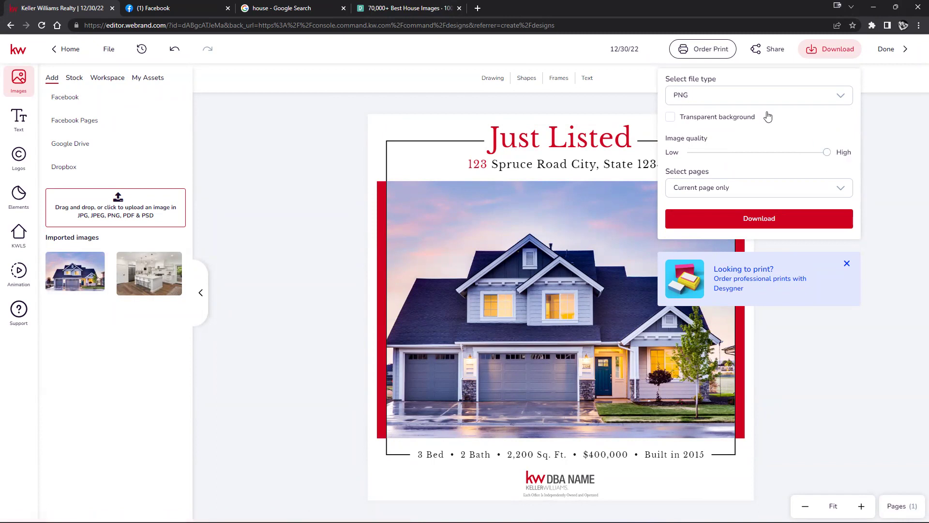
pyautogui.click(778, 221)
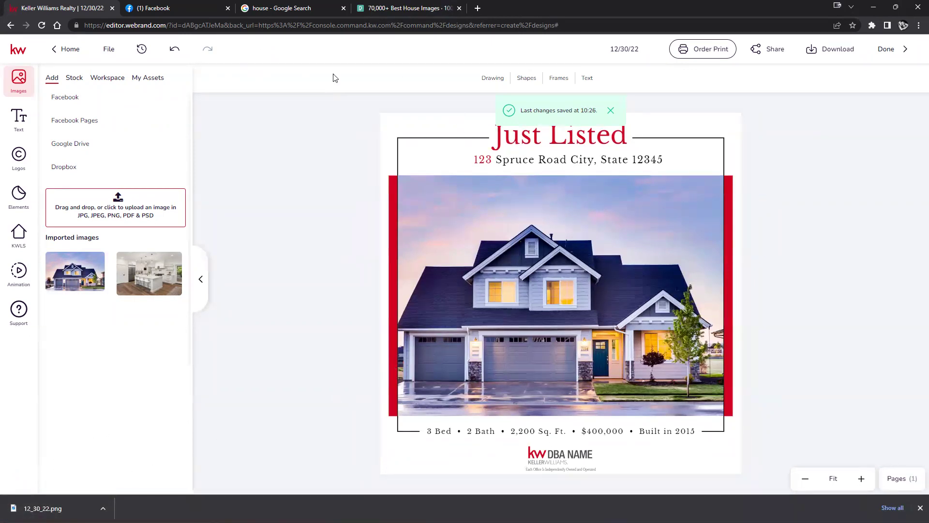
# Save the design and finish editing to return to the Designs list.
pyautogui.click(111, 53)
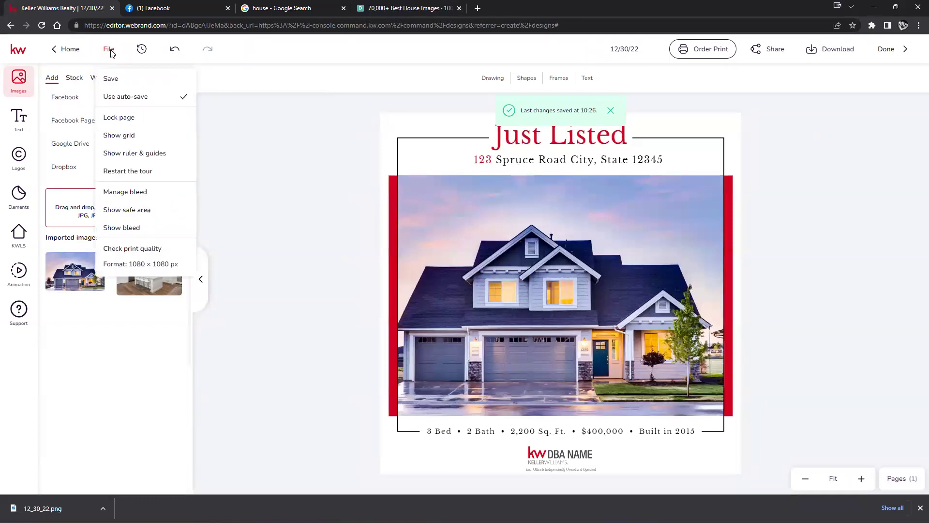
pyautogui.click(111, 79)
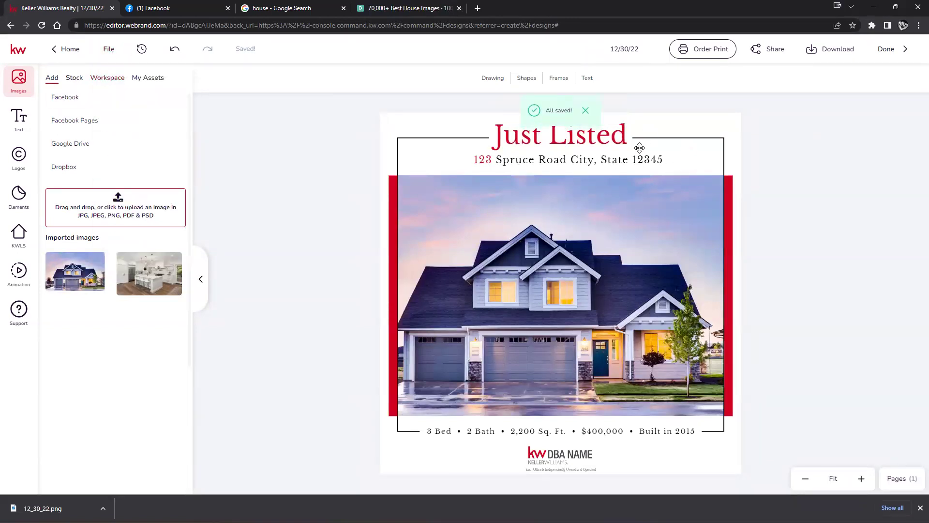
pyautogui.click(884, 58)
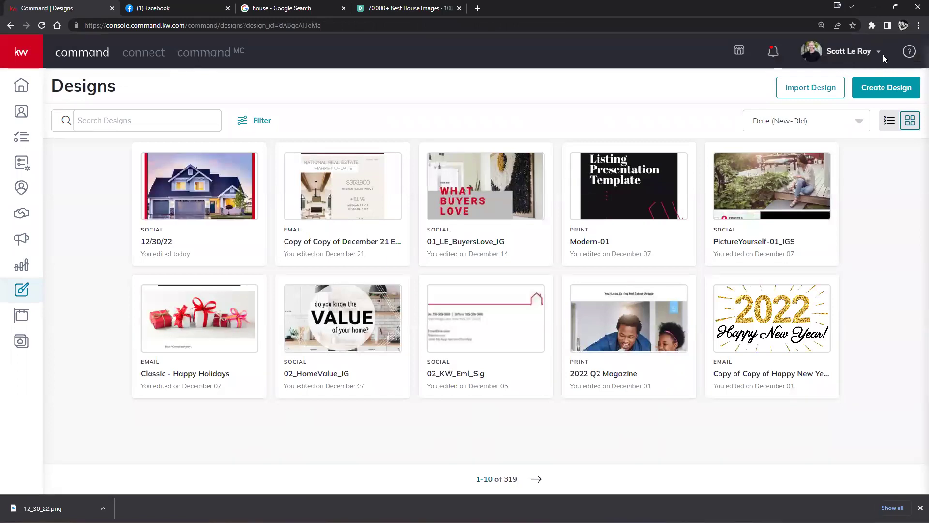
# Start a new Social design without importing photos and text from a listing.
pyautogui.moveTo(155, 206)
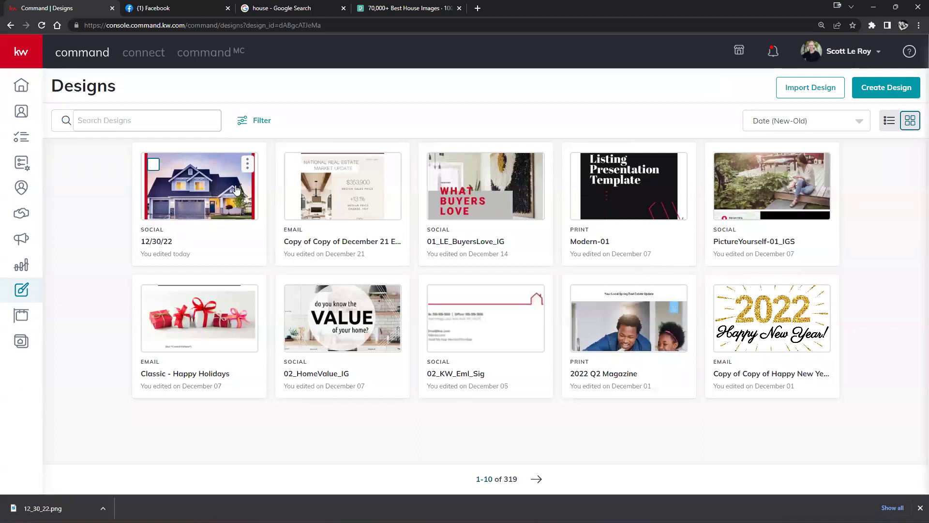
pyautogui.click(895, 91)
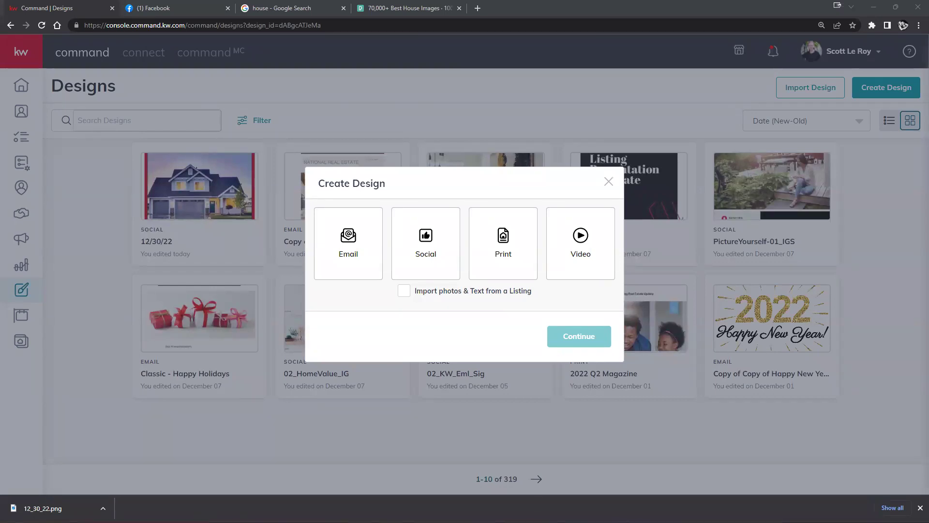
pyautogui.click(420, 249)
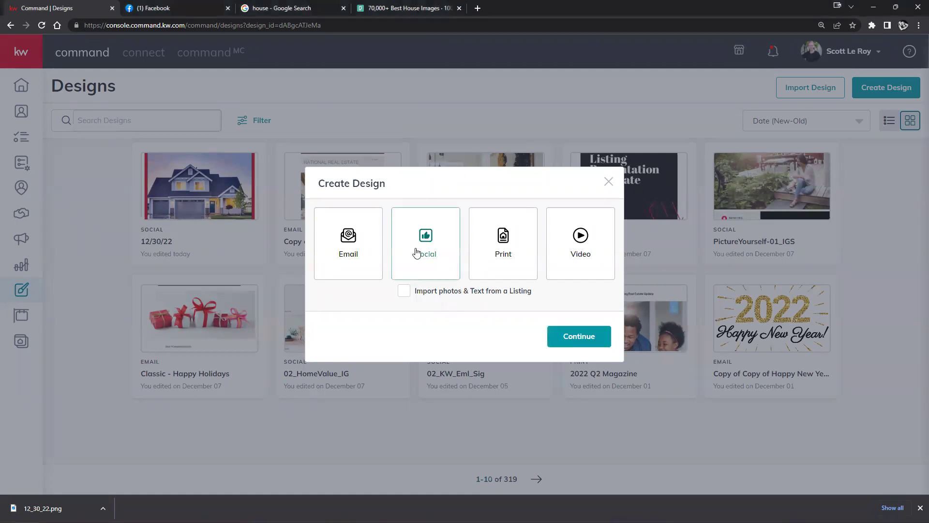
pyautogui.click(579, 339)
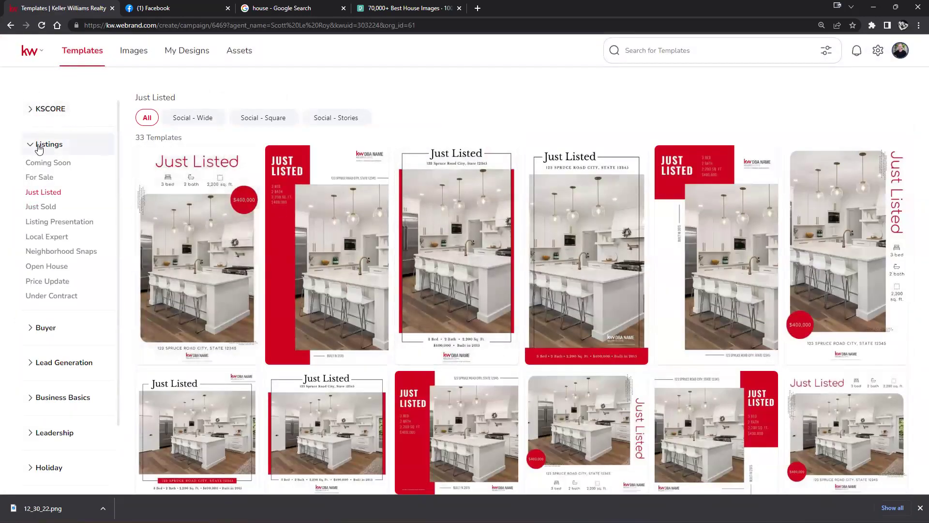
# Browse the December holiday templates in the Social - Square and Social - Wide formats.
pyautogui.click(44, 145)
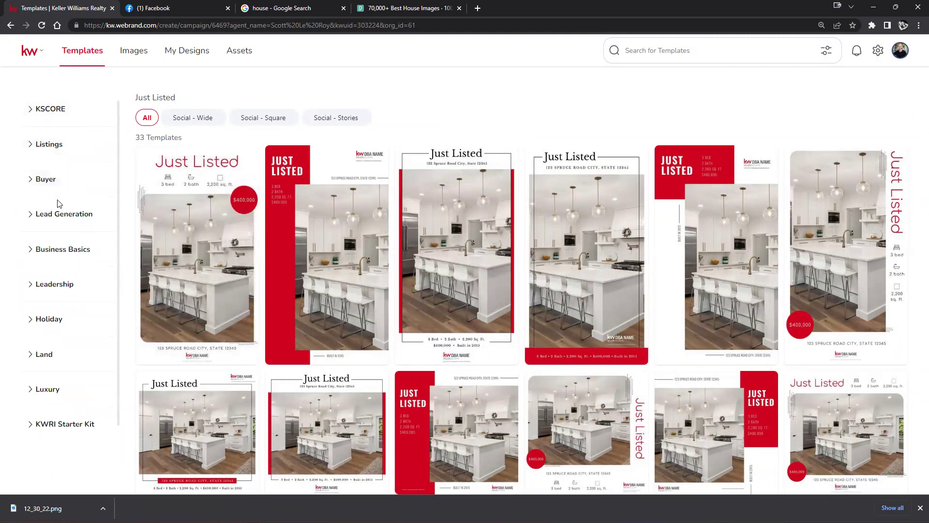
pyautogui.click(35, 319)
pyautogui.scroll(-2, 80, 368)
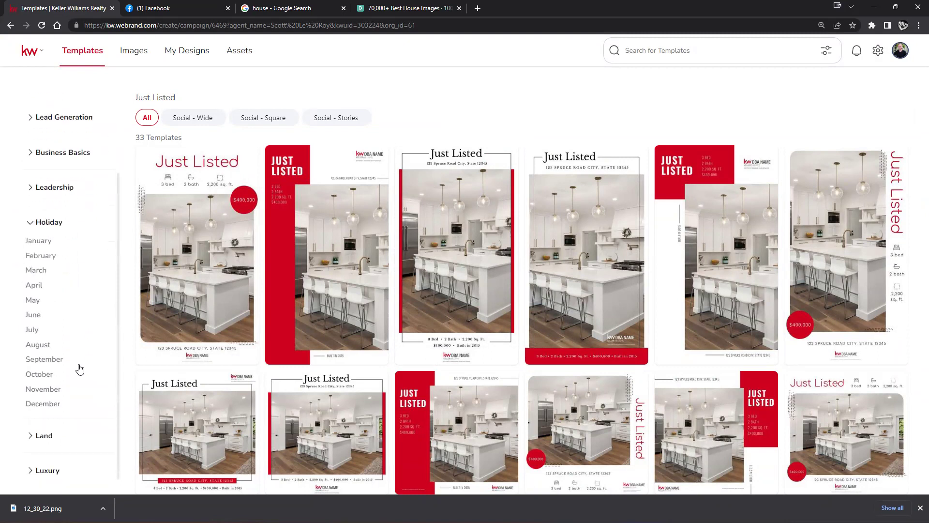
pyautogui.click(38, 404)
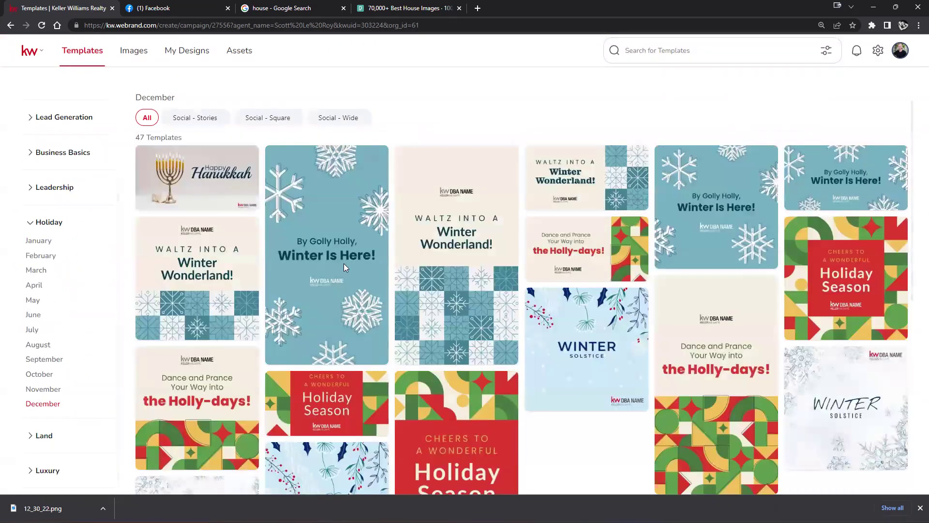
pyautogui.click(266, 118)
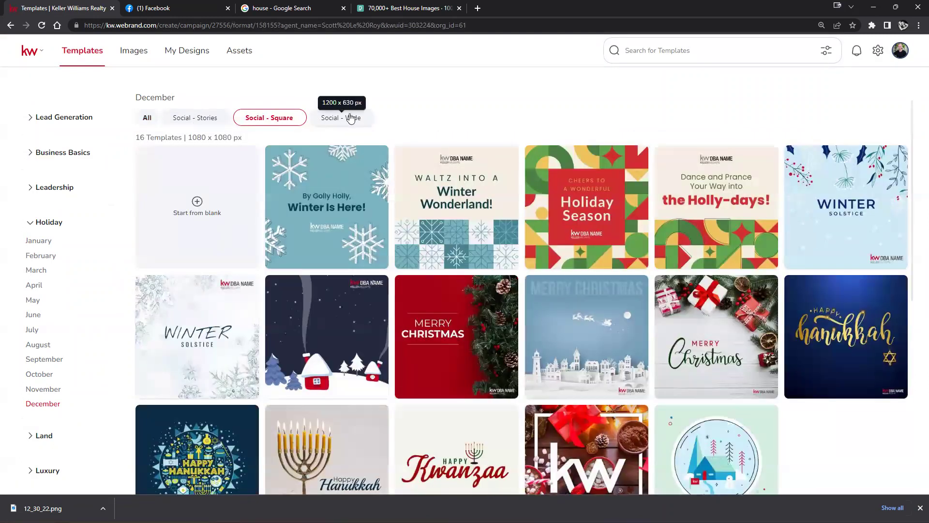
pyautogui.click(364, 121)
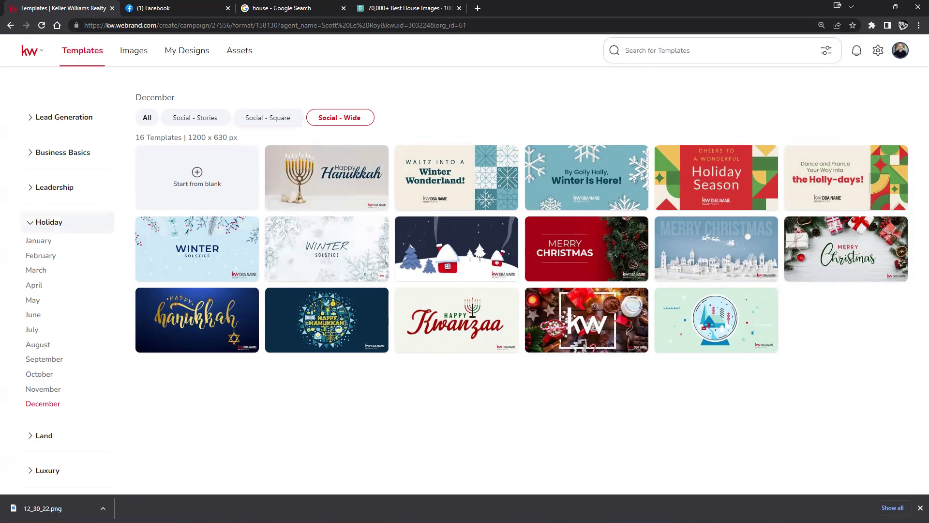
# Filter the January holiday templates to Social - Wide and open the Happy New Year 2023 template NewYearsDay-2021_W for editing.
pyautogui.click(42, 242)
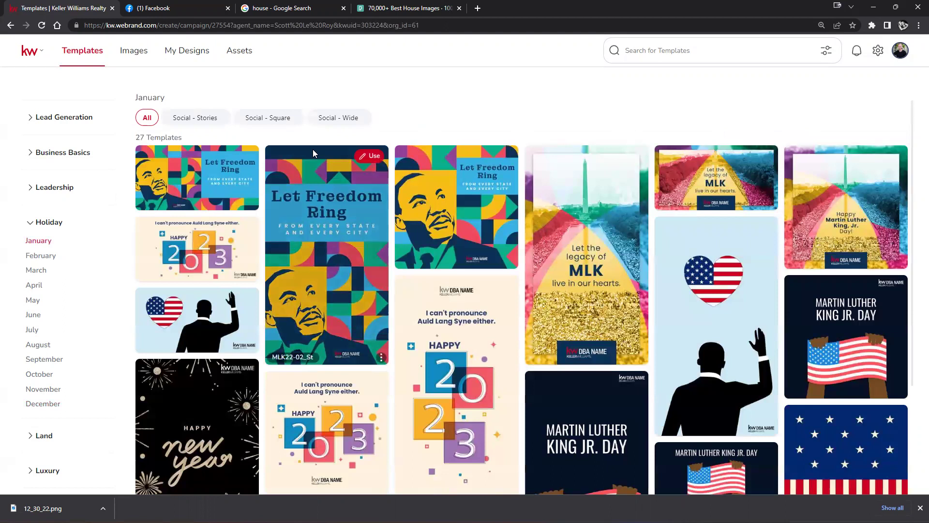
pyautogui.click(343, 119)
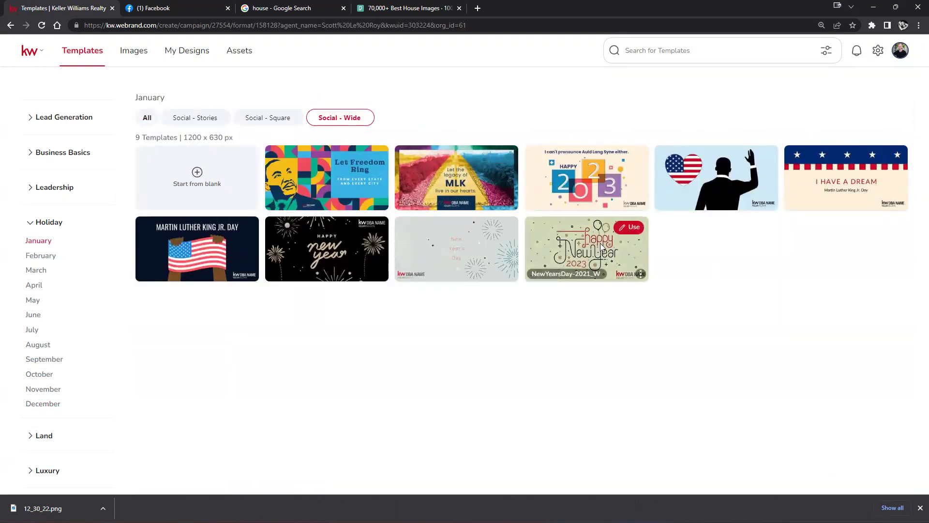
pyautogui.click(625, 228)
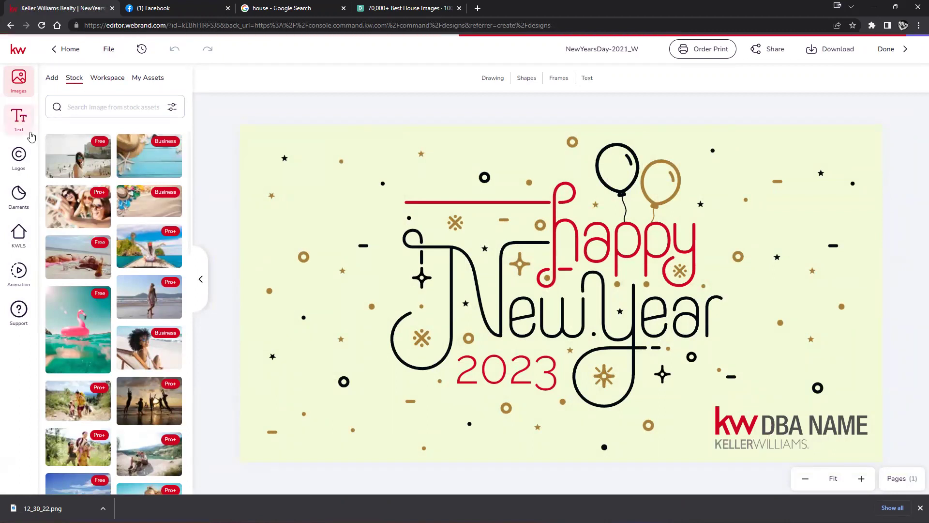
# Replace the DBA NAME logo on the New Year design with the SLM logo from My Assets and shrink it toward the corner.
pyautogui.click(18, 155)
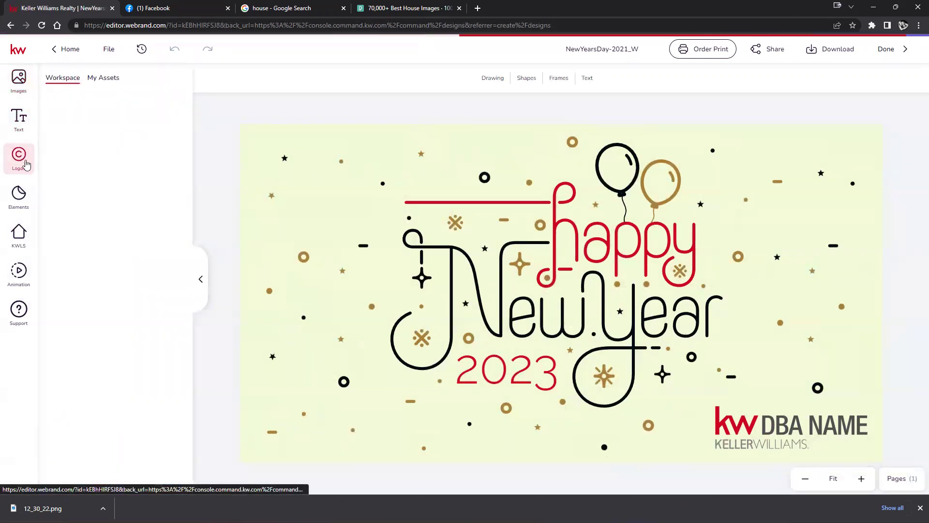
pyautogui.click(95, 77)
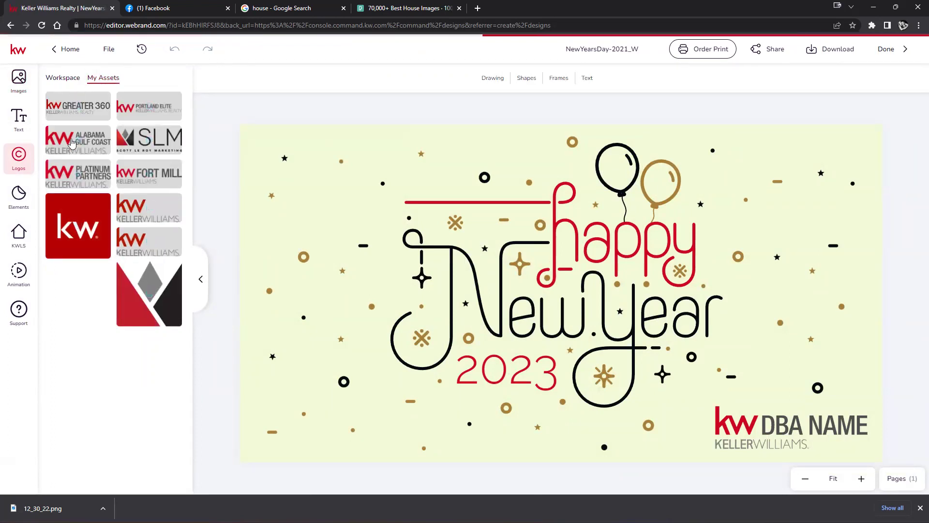
pyautogui.moveTo(147, 139); pyautogui.dragTo(736, 431)
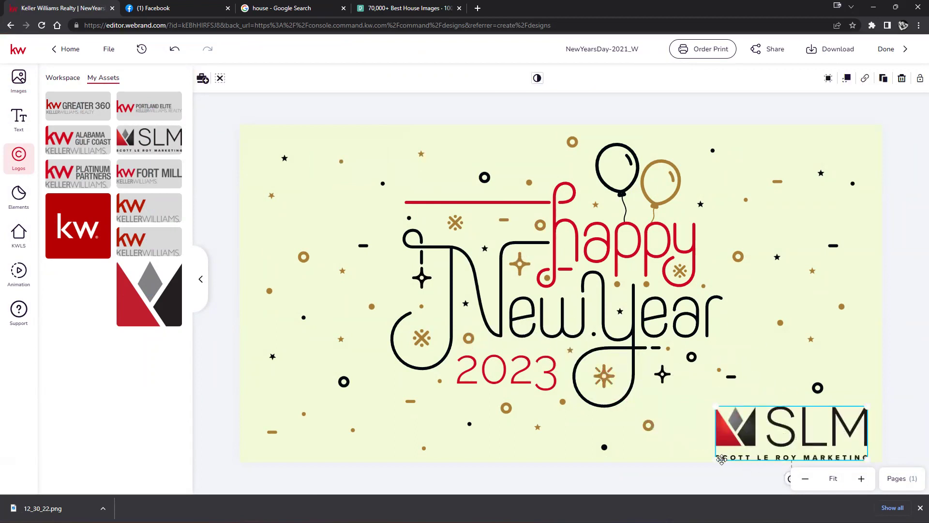
pyautogui.moveTo(718, 410); pyautogui.dragTo(762, 423)
pyautogui.click(894, 343)
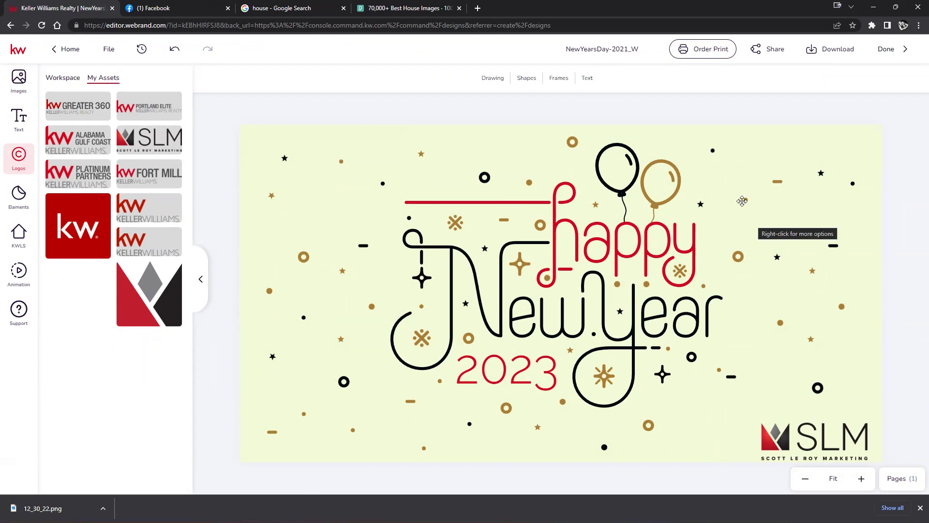
# Download the current page of the New Year design as a PNG file.
pyautogui.click(830, 50)
pyautogui.click(803, 93)
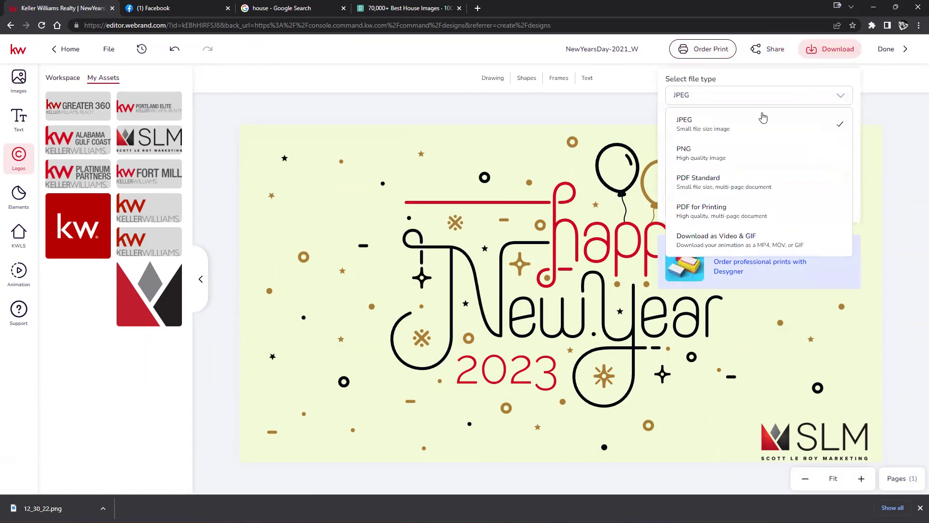
pyautogui.click(713, 155)
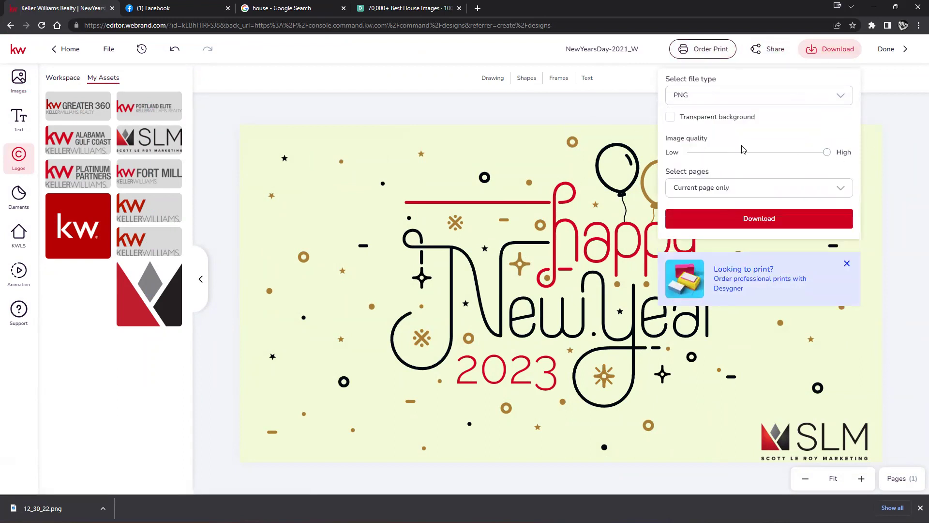
pyautogui.click(721, 219)
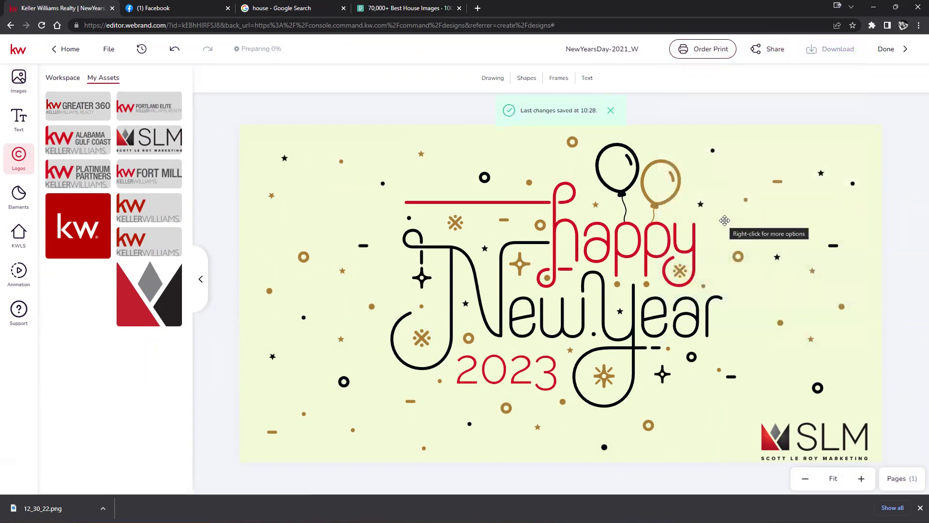
# Save the New Year design, finish editing to return to the Designs list, and dismiss the downloads bar.
pyautogui.click(108, 51)
pyautogui.click(110, 79)
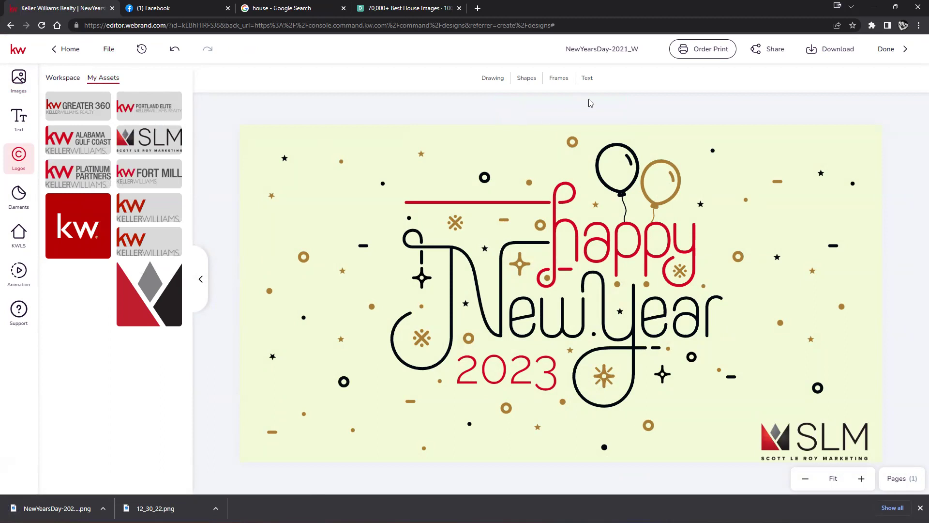
pyautogui.click(886, 52)
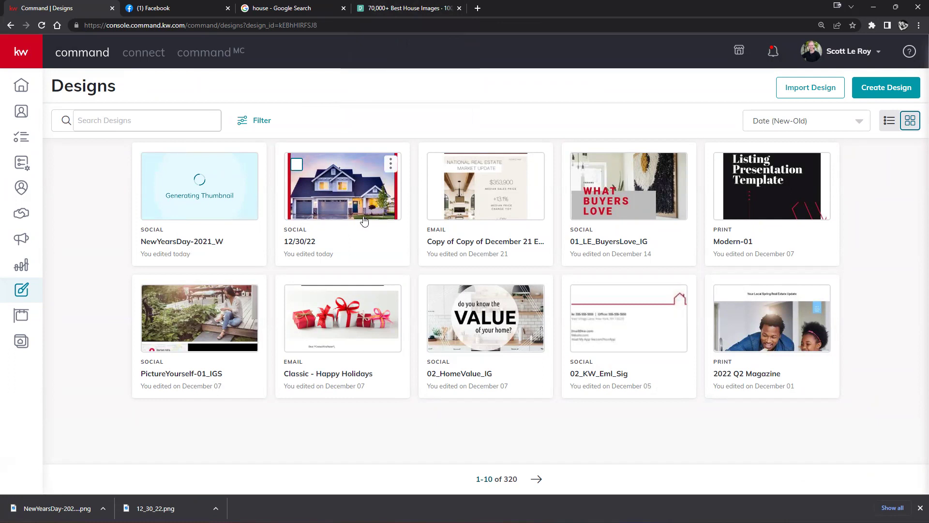
pyautogui.click(43, 25)
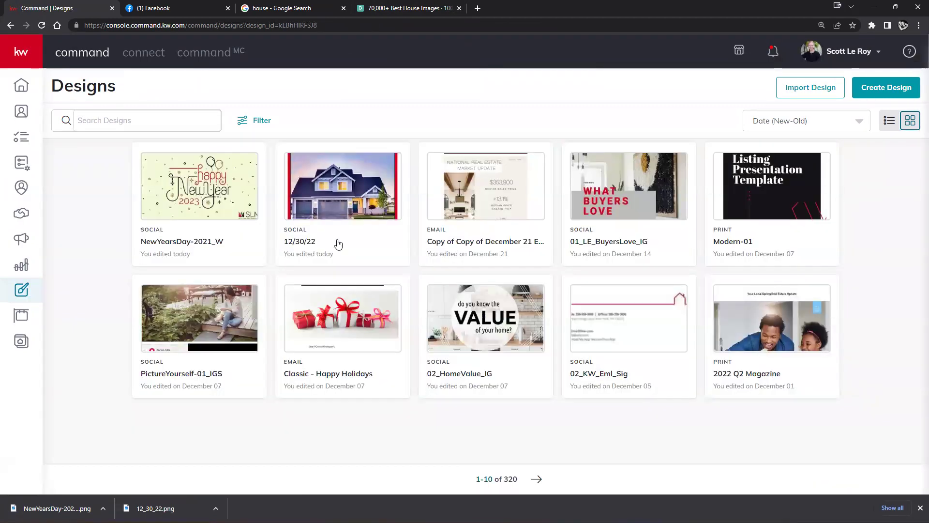
pyautogui.click(920, 507)
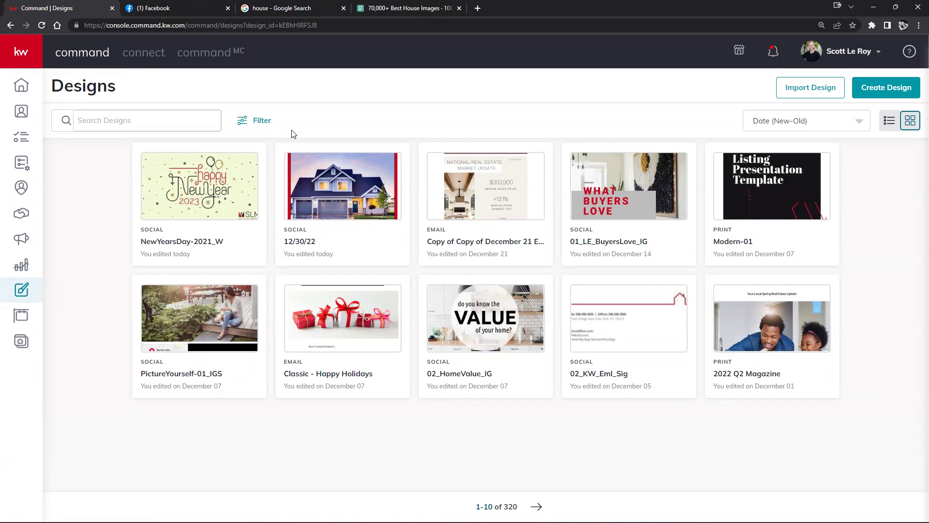
# Go to Campaigns and start a new paid Social Ad campaign.
pyautogui.click(22, 57)
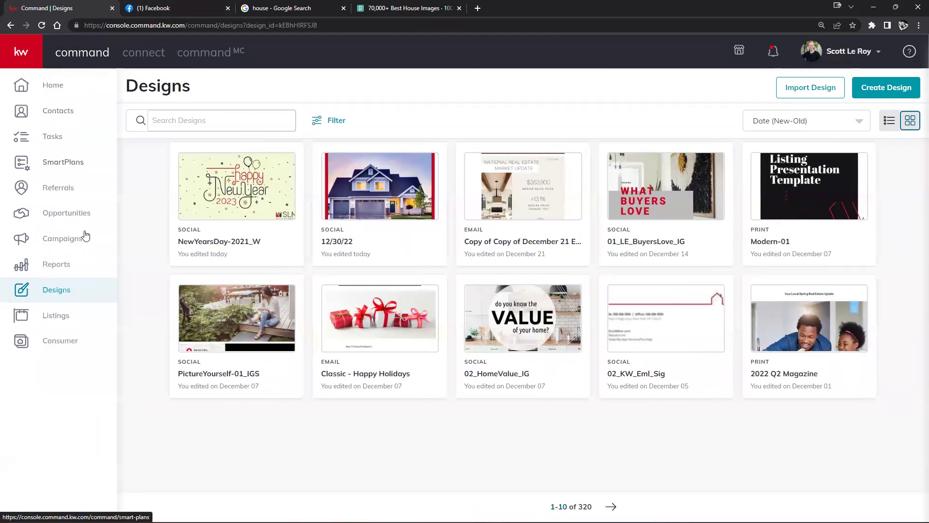
pyautogui.click(68, 240)
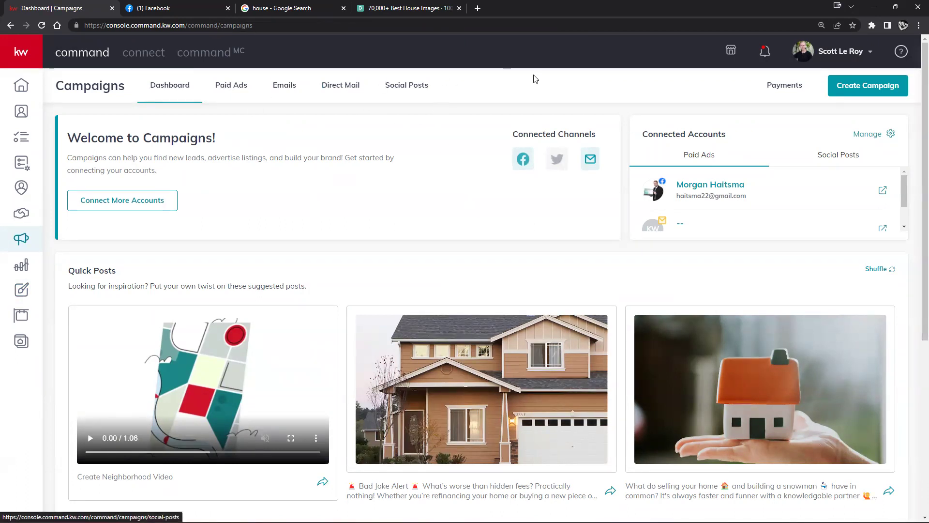
pyautogui.click(856, 84)
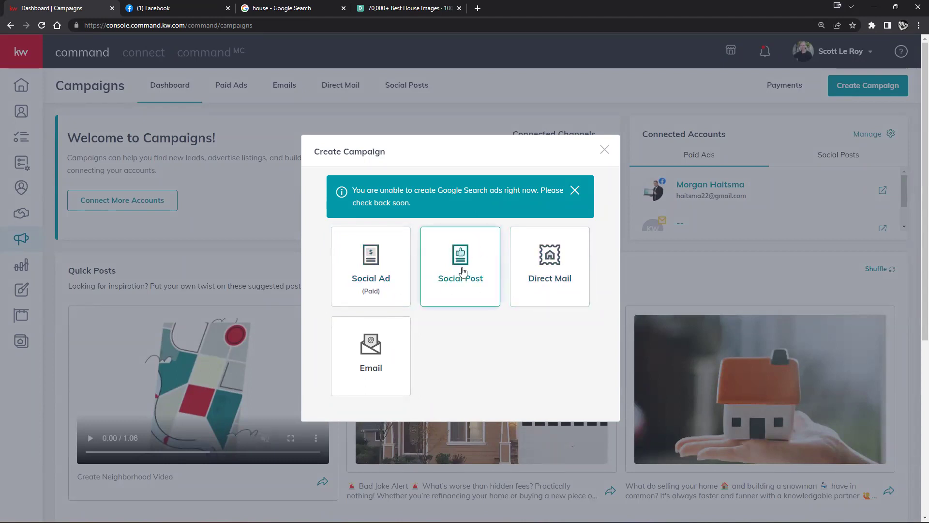
pyautogui.click(386, 270)
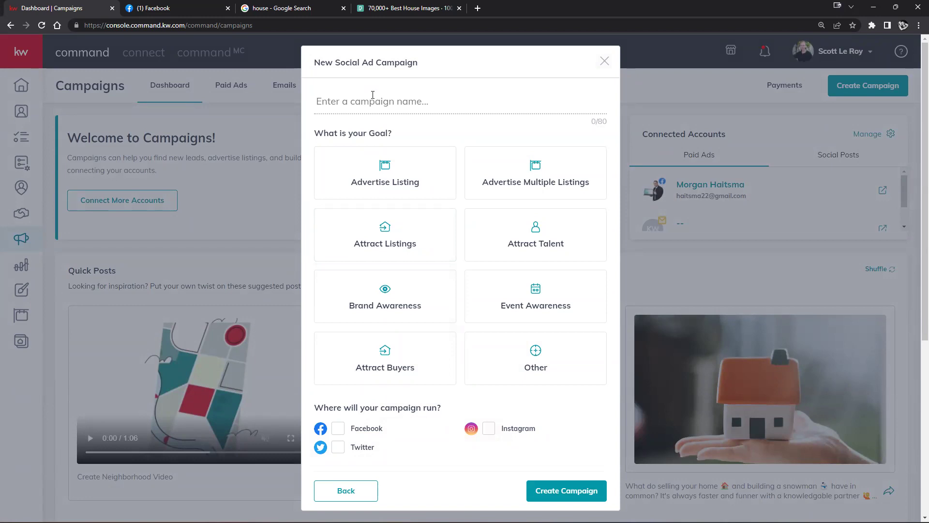
# Name the social ad campaign "MLS AD" and set its goal to Advertise Multiple Listings.
pyautogui.write('MLS Ad')
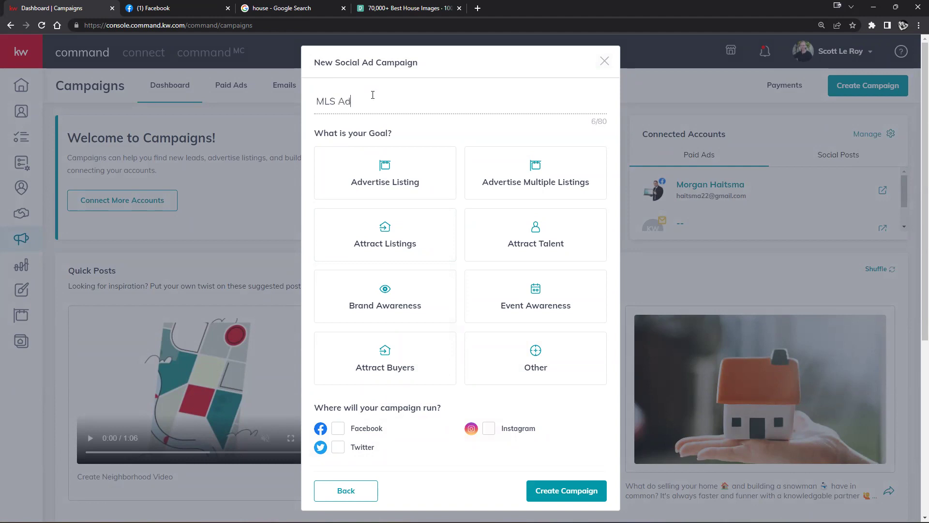
pyautogui.press('BackSpace')
pyautogui.write('D')
pyautogui.click(376, 175)
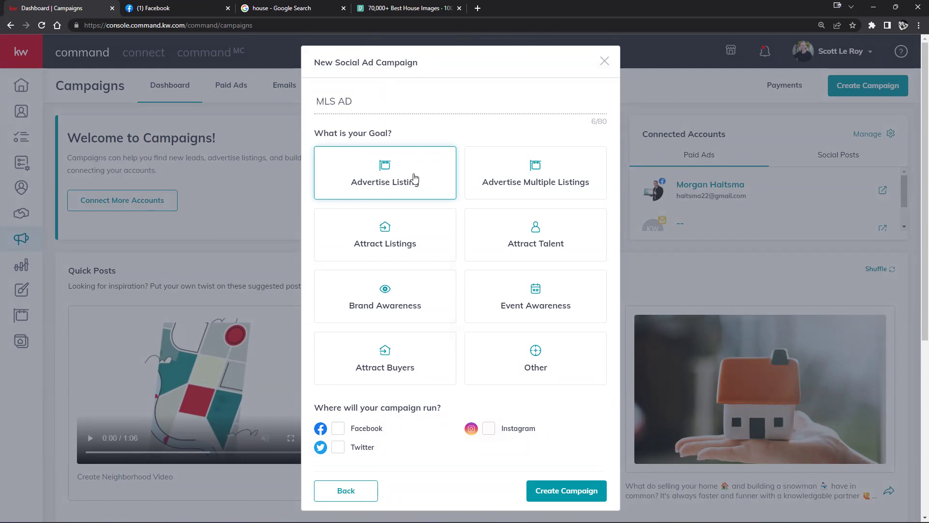
pyautogui.click(489, 167)
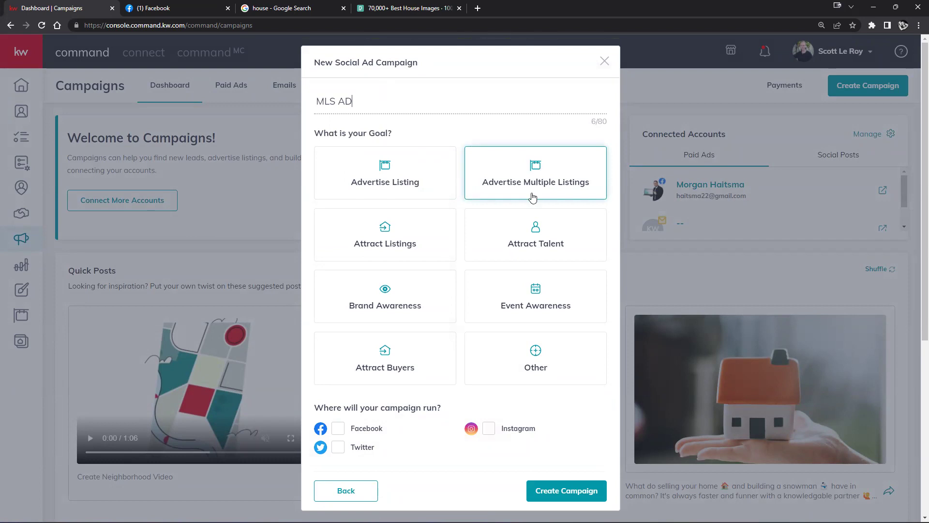
pyautogui.click(385, 167)
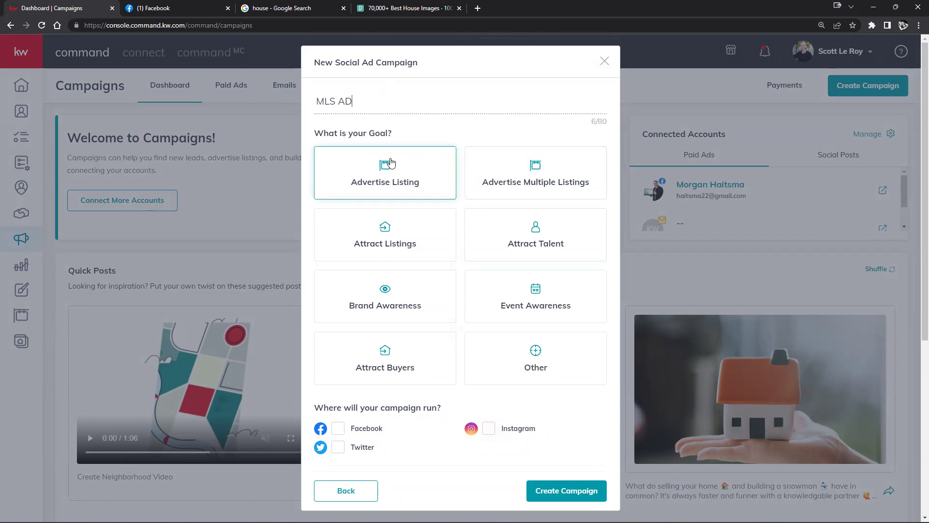
pyautogui.click(491, 177)
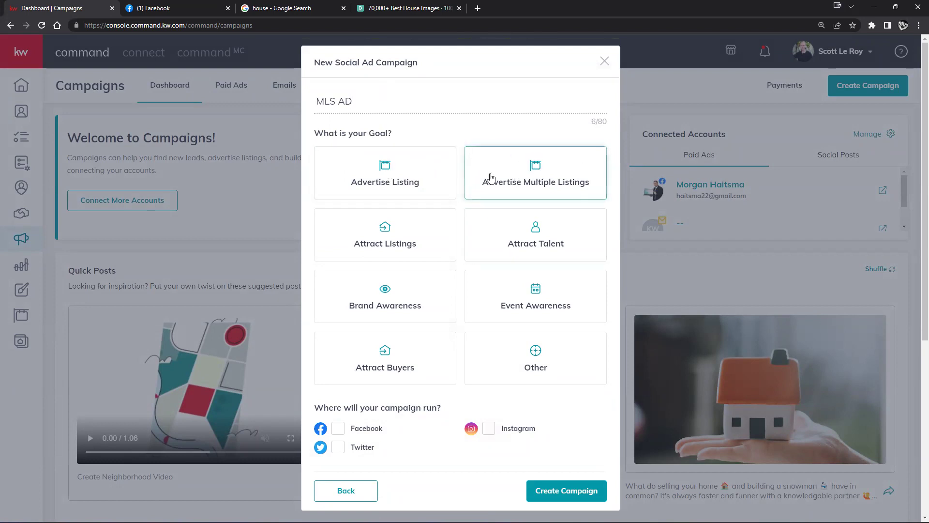
pyautogui.click(525, 177)
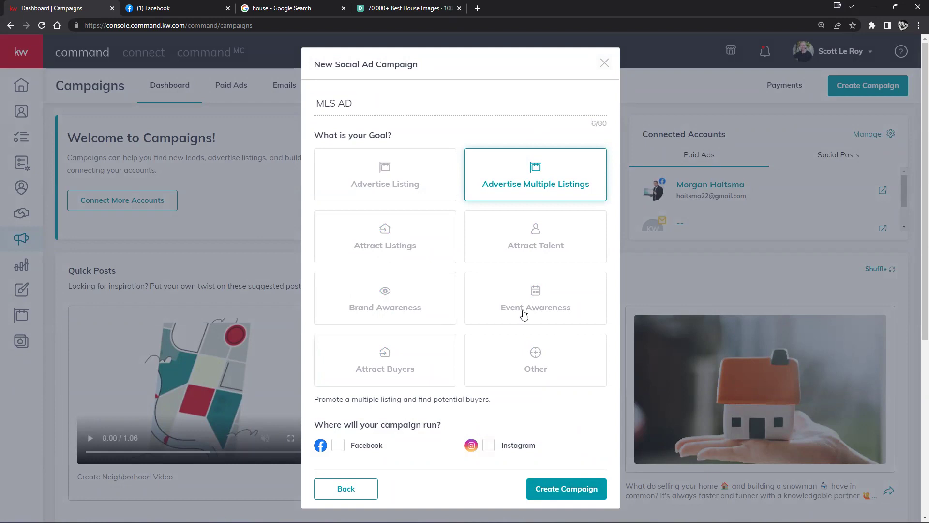
# Set the campaign to run on Facebook only and create it.
pyautogui.click(336, 447)
pyautogui.click(488, 446)
pyautogui.click(488, 448)
pyautogui.click(562, 499)
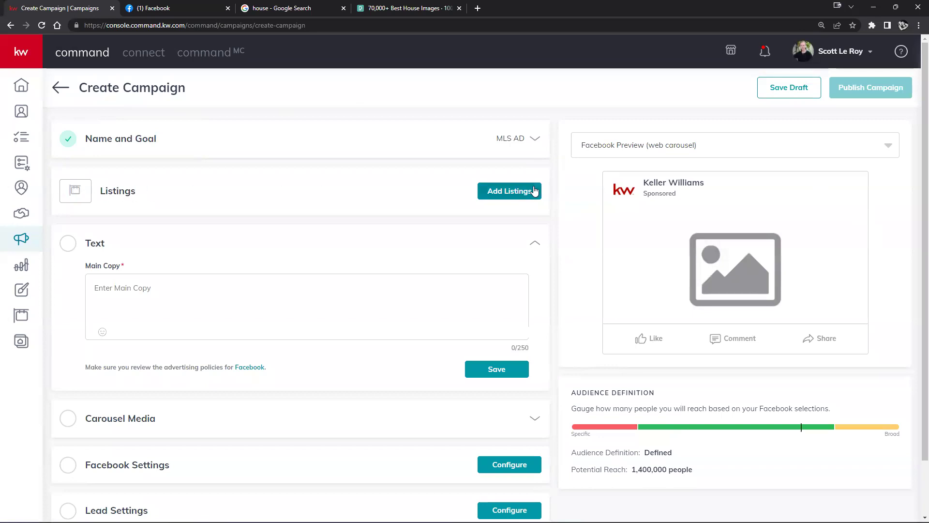
# Start adding listings to the campaign and show All Listings instead of only the agent's own.
pyautogui.click(499, 193)
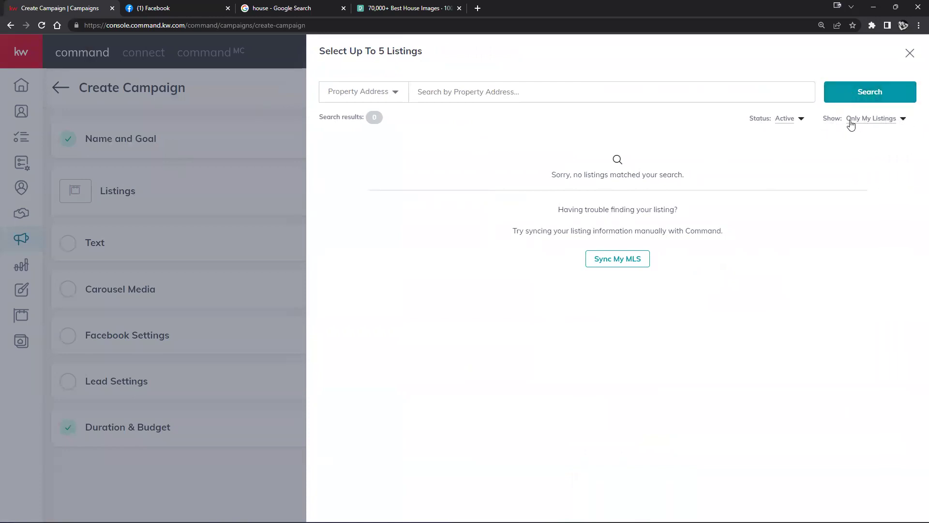
pyautogui.click(890, 124)
pyautogui.click(869, 135)
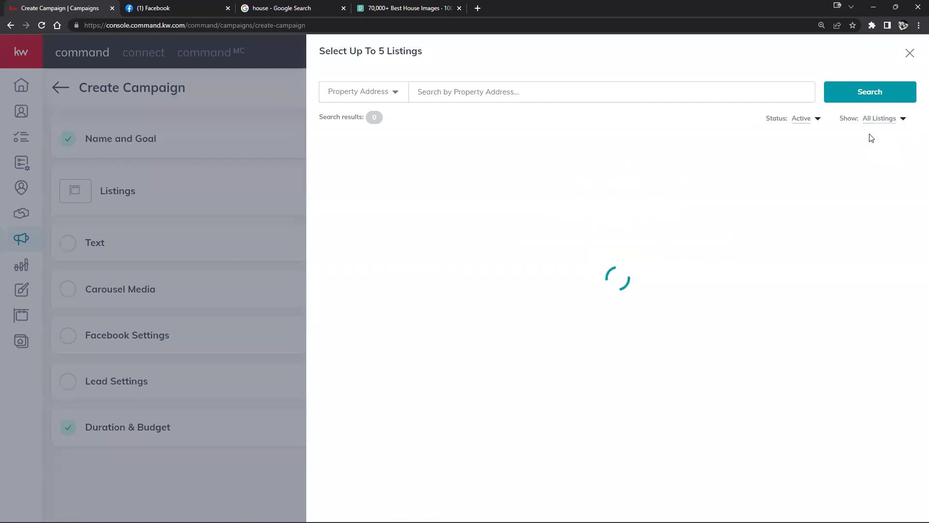
pyautogui.scroll(-10, 654, 166)
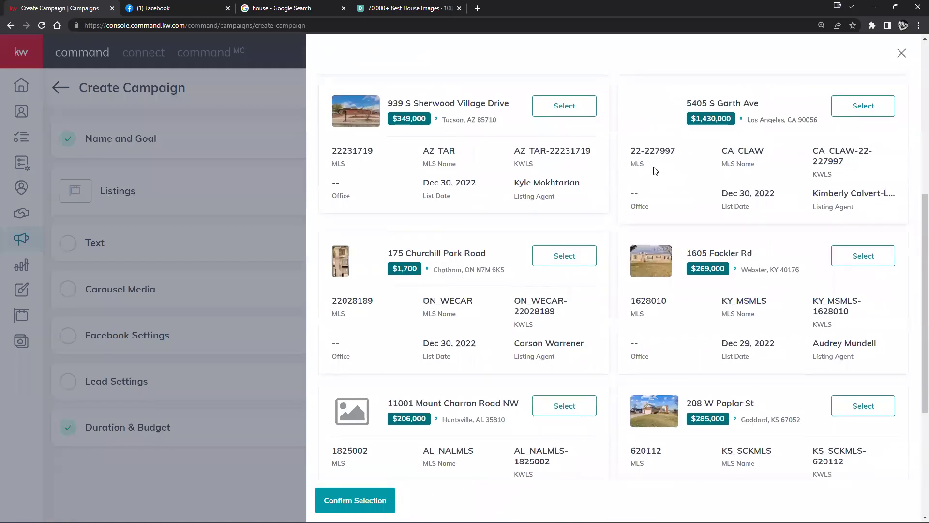
pyautogui.scroll(10, 653, 166)
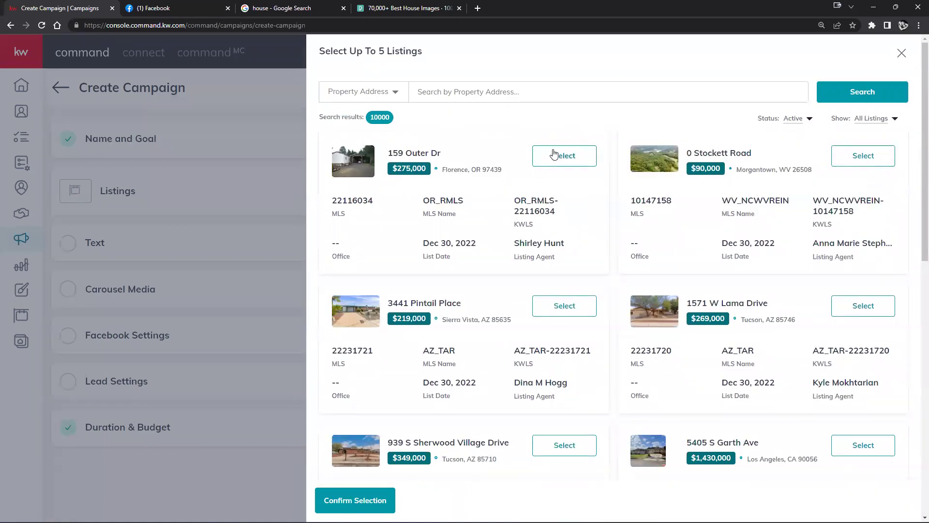
# Search the listings by the sample property address and look through the matching properties.
pyautogui.click(571, 95)
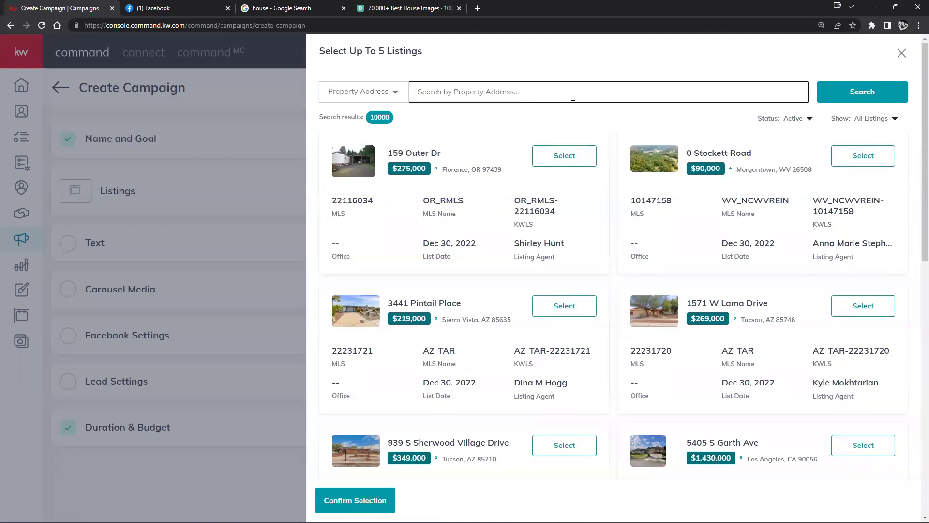
pyautogui.write('123 M')
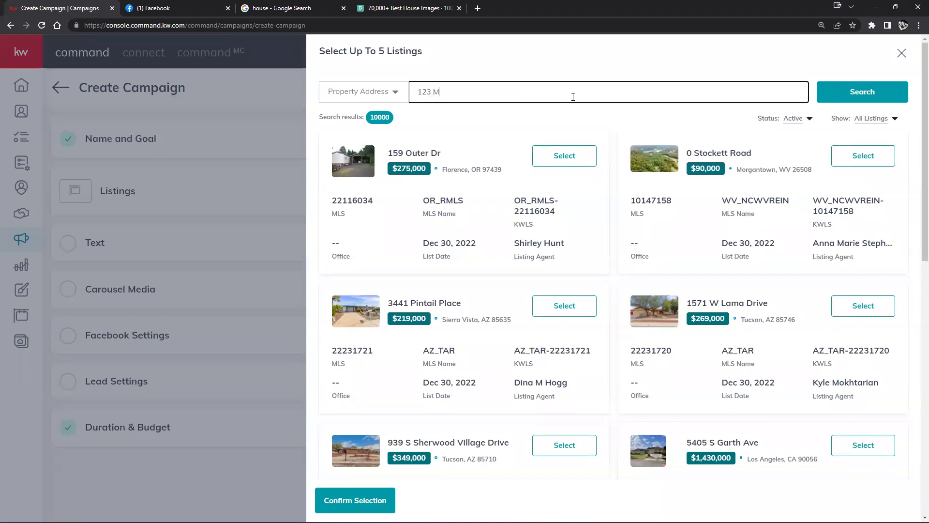
pyautogui.write('ain St')
pyautogui.press('Return')
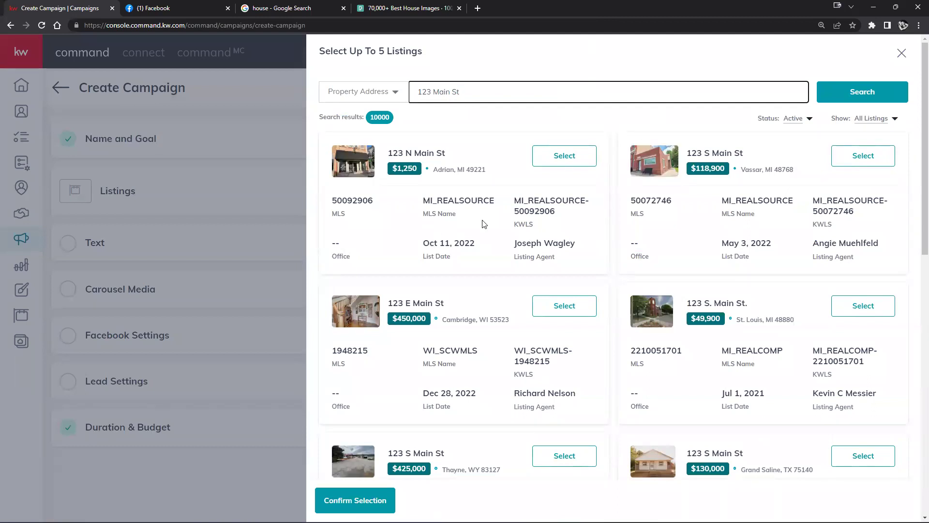
pyautogui.scroll(-7, 498, 222)
pyautogui.scroll(4, 505, 225)
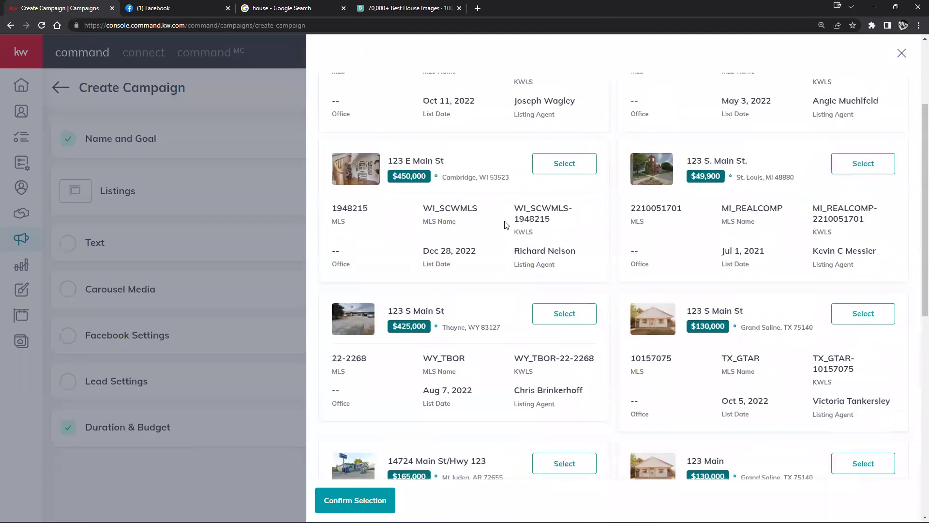
pyautogui.scroll(2, 505, 225)
# Add the $49,900 St. Louis, $450,000 Cambridge and $425,000 Thayne listings to the campaign.
pyautogui.click(860, 264)
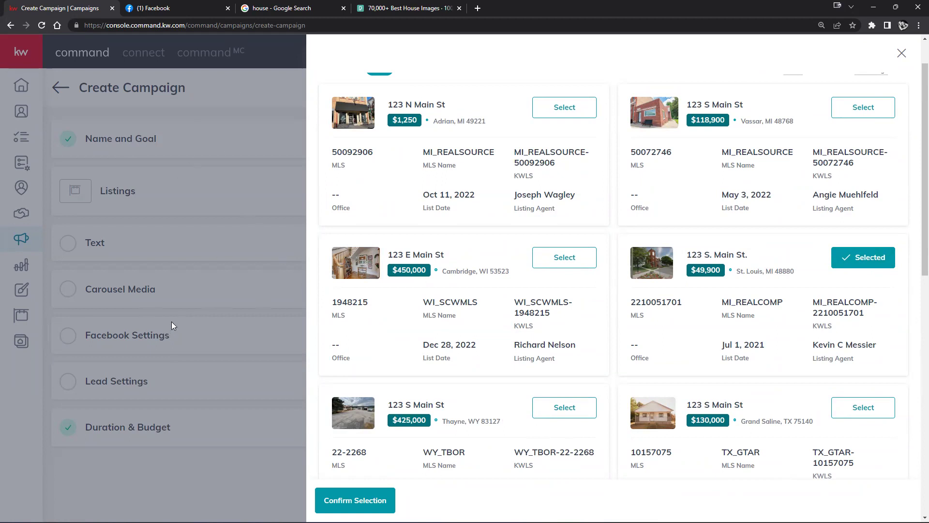
pyautogui.click(549, 257)
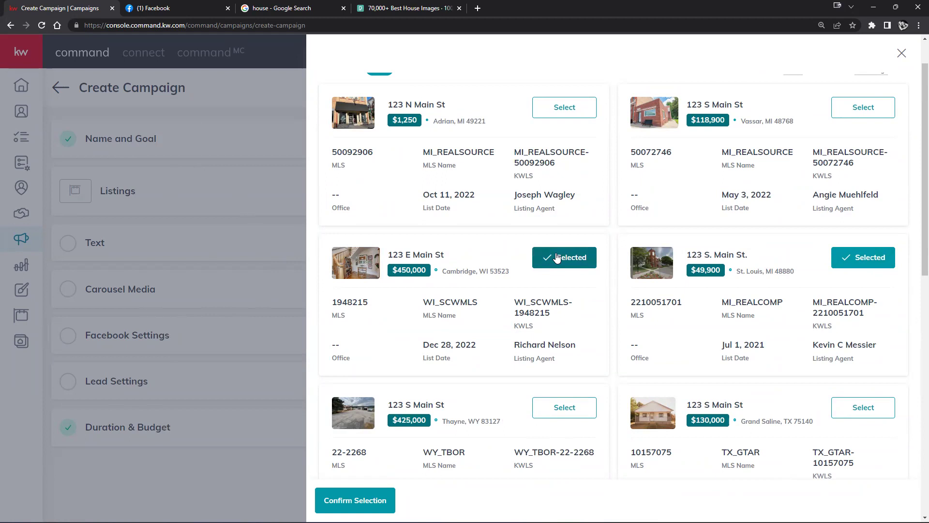
pyautogui.click(556, 409)
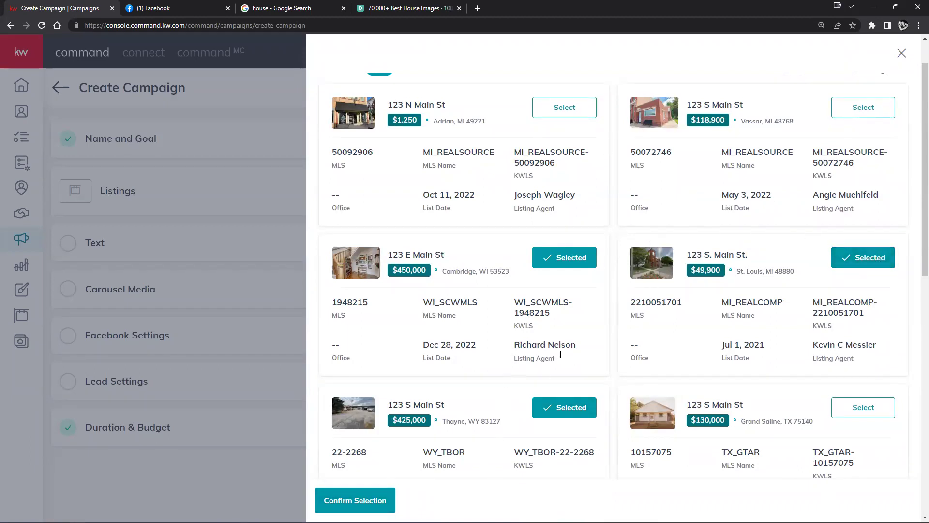
pyautogui.click(385, 499)
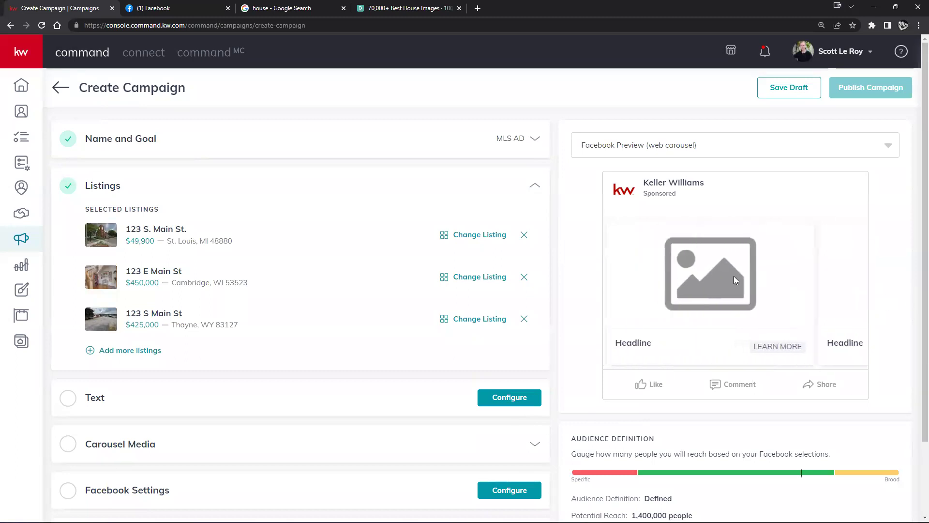
pyautogui.scroll(-2, 380, 393)
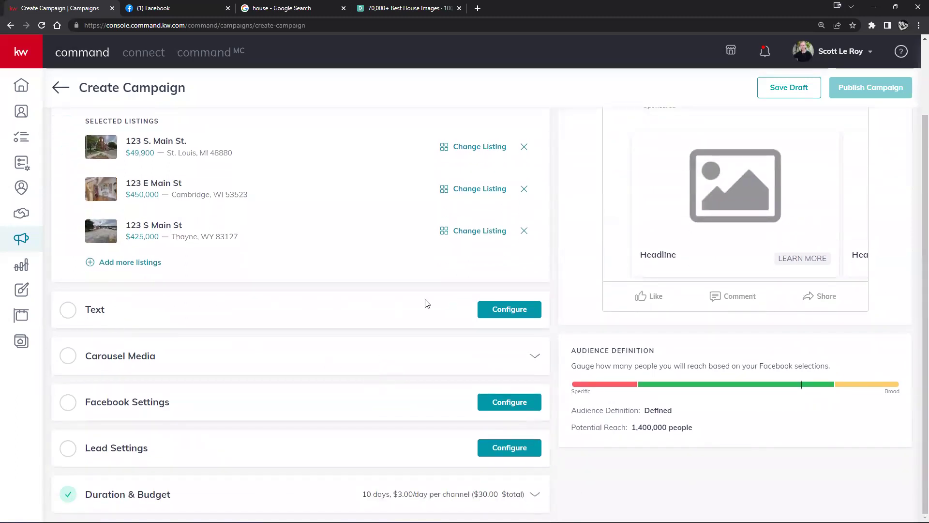
# Enter "Check out these New Listings in the Area!" as the campaign's main copy.
pyautogui.click(504, 312)
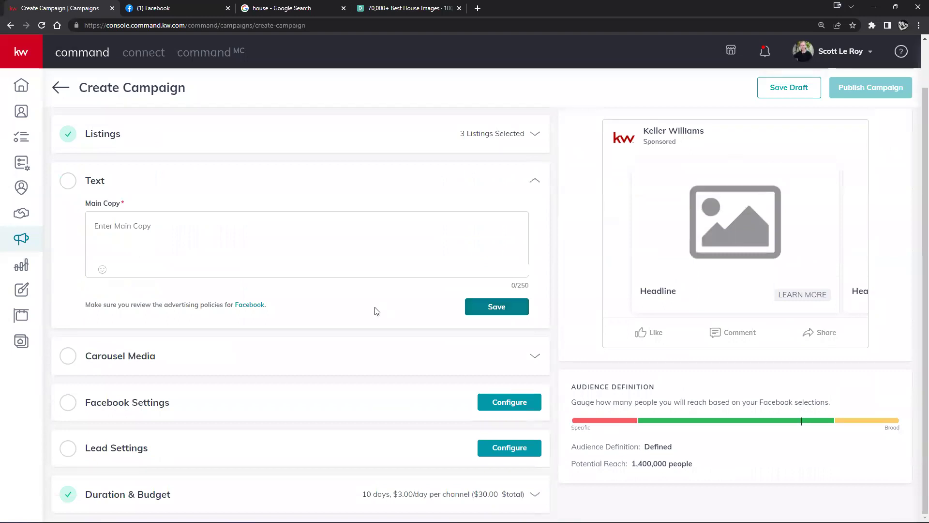
pyautogui.scroll(1, 484, 305)
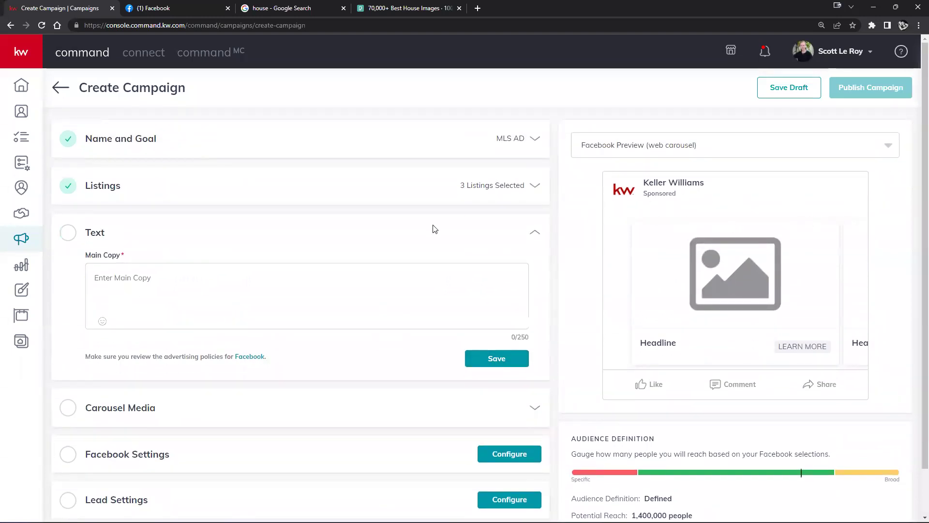
pyautogui.click(415, 277)
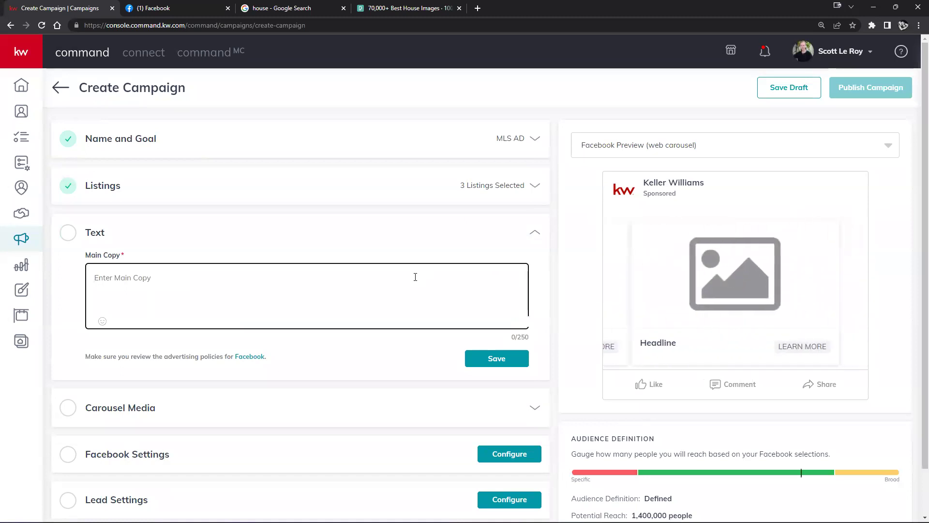
pyautogui.write('Check o')
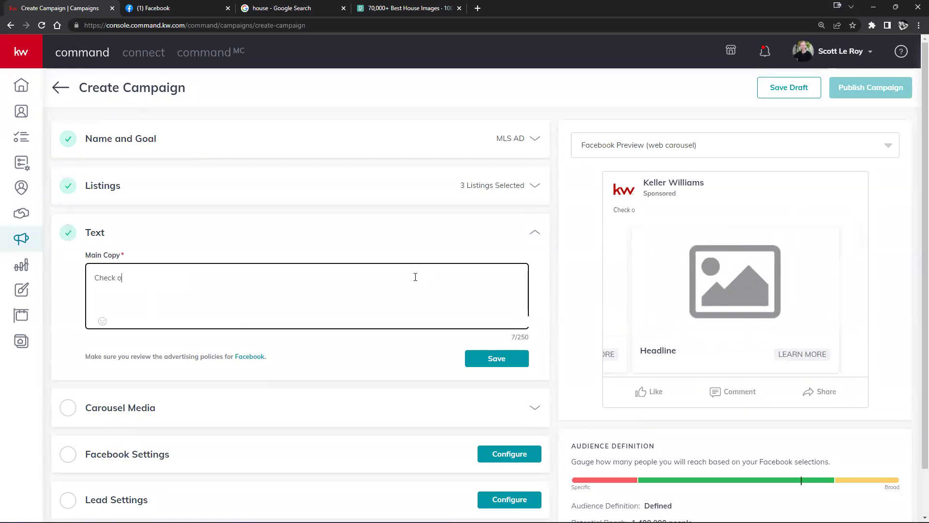
pyautogui.write('ut these New Listings')
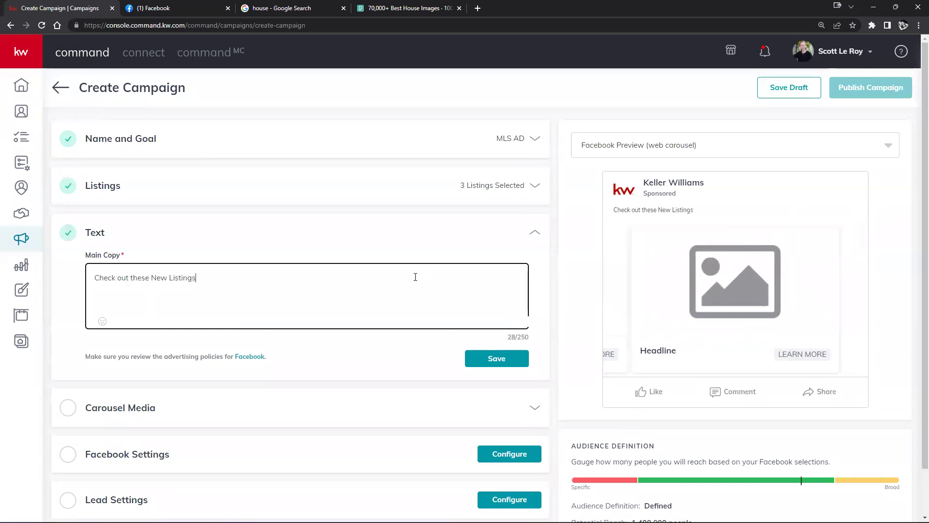
pyautogui.write(' in the Area!')
# Append two different house emojis to the main copy and save the campaign text.
pyautogui.click(102, 322)
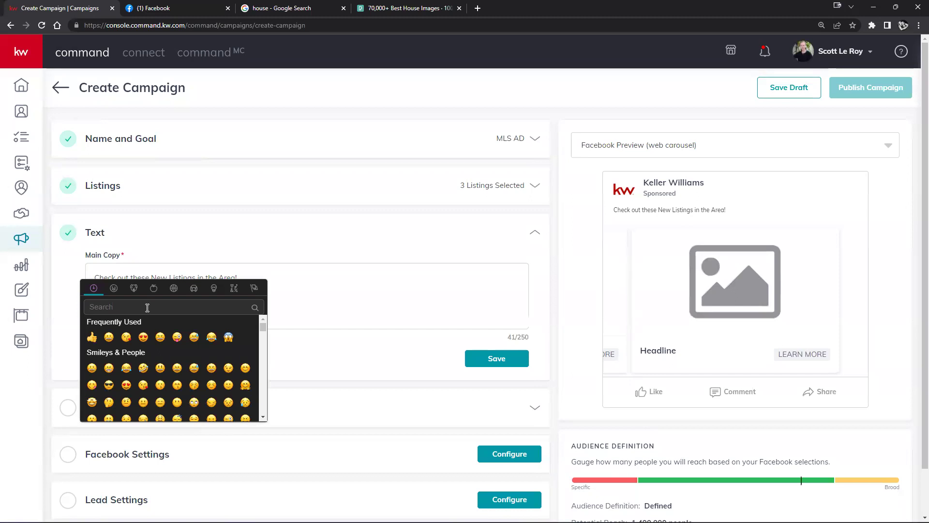
pyautogui.write('house')
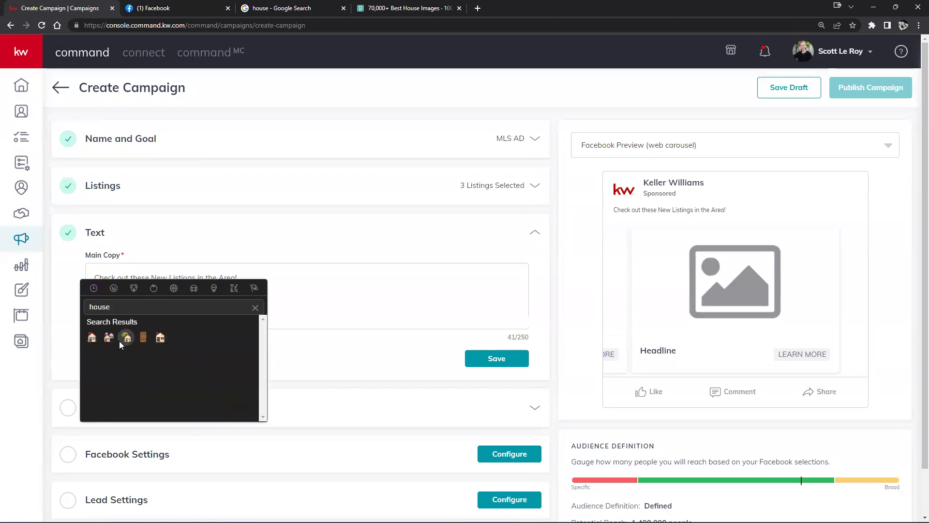
pyautogui.click(125, 338)
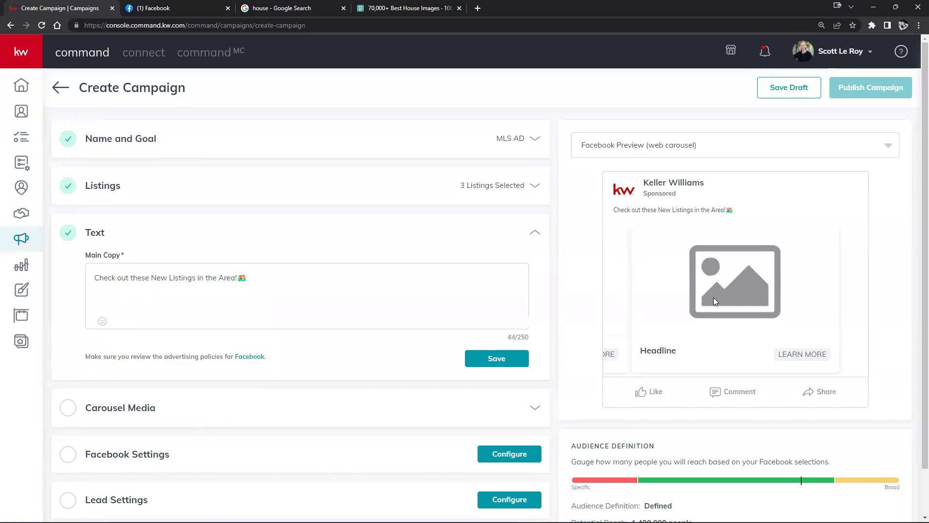
pyautogui.click(324, 284)
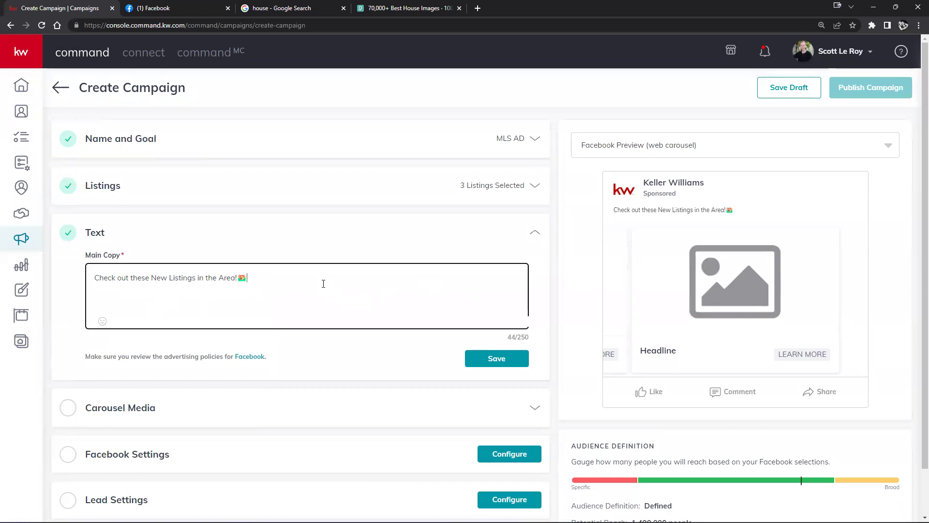
pyautogui.click(102, 321)
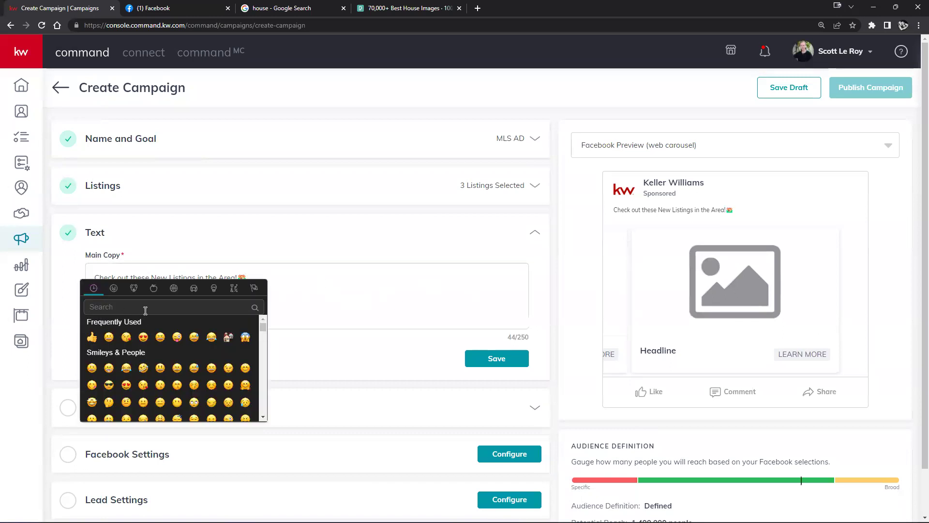
pyautogui.write('house')
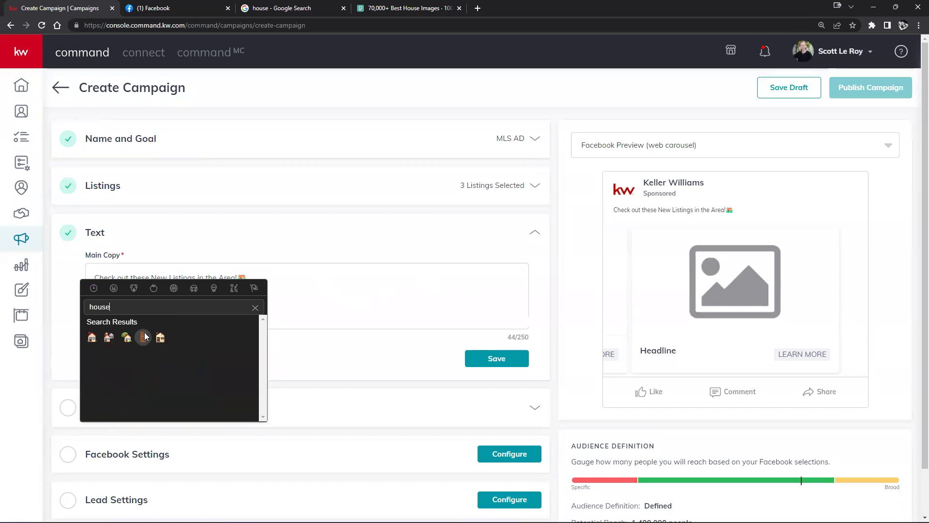
pyautogui.click(98, 339)
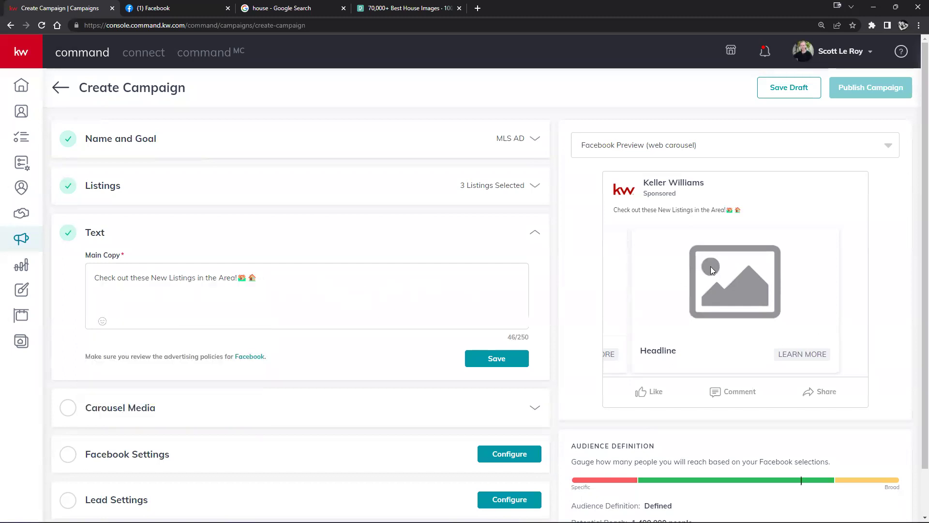
pyautogui.click(503, 364)
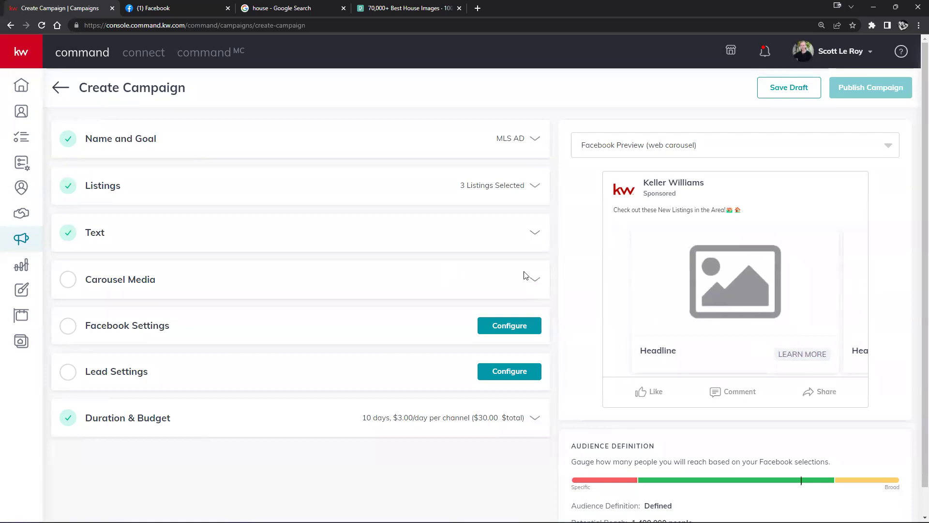
# Look through the three listing entries in Carousel Media and compare them with the campaign's selected listings.
pyautogui.click(546, 280)
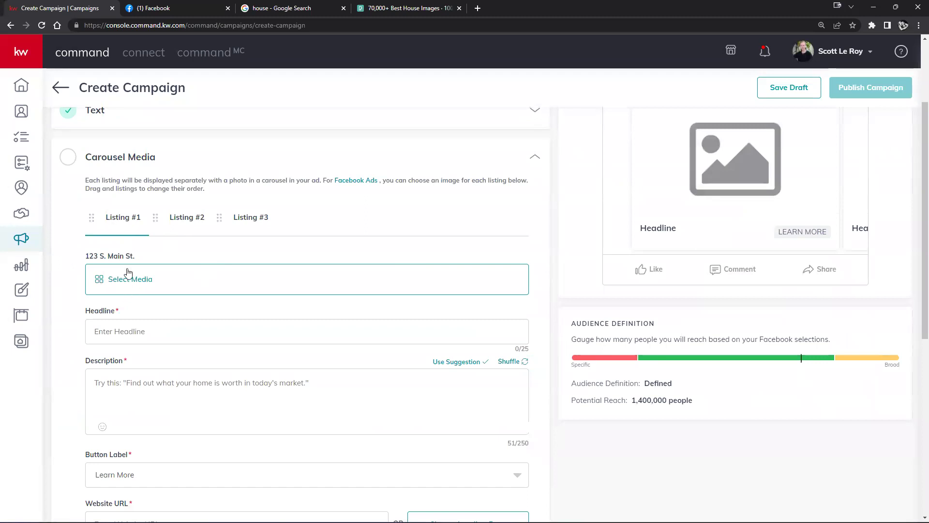
pyautogui.click(193, 223)
pyautogui.click(248, 217)
pyautogui.scroll(3, 348, 249)
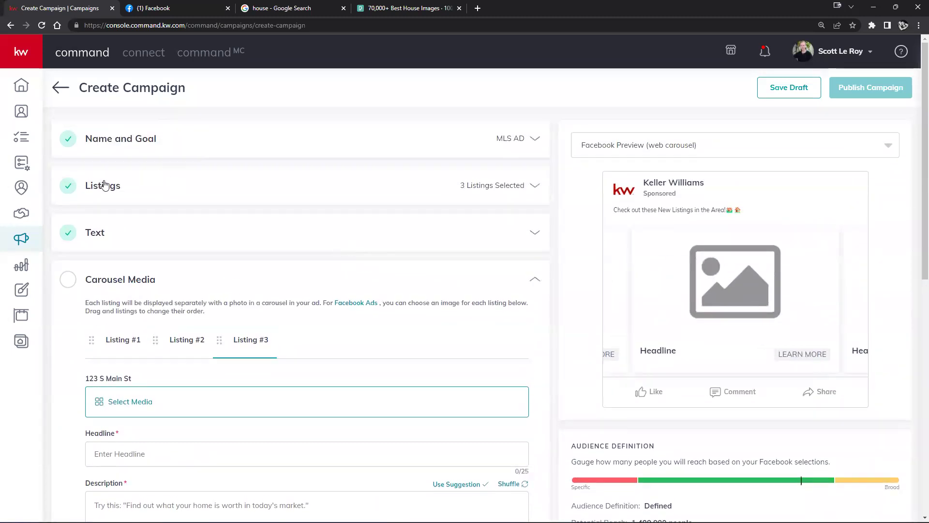
pyautogui.click(135, 191)
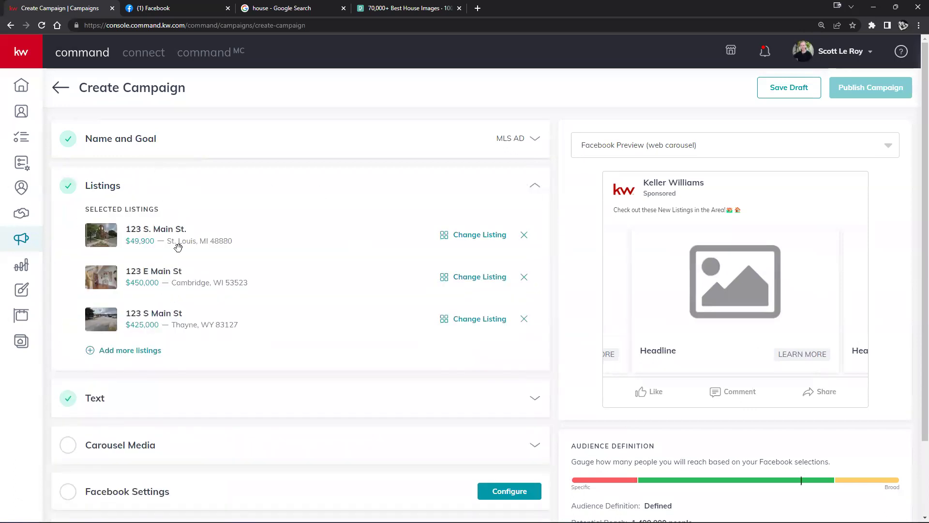
pyautogui.scroll(-2, 230, 317)
pyautogui.click(245, 363)
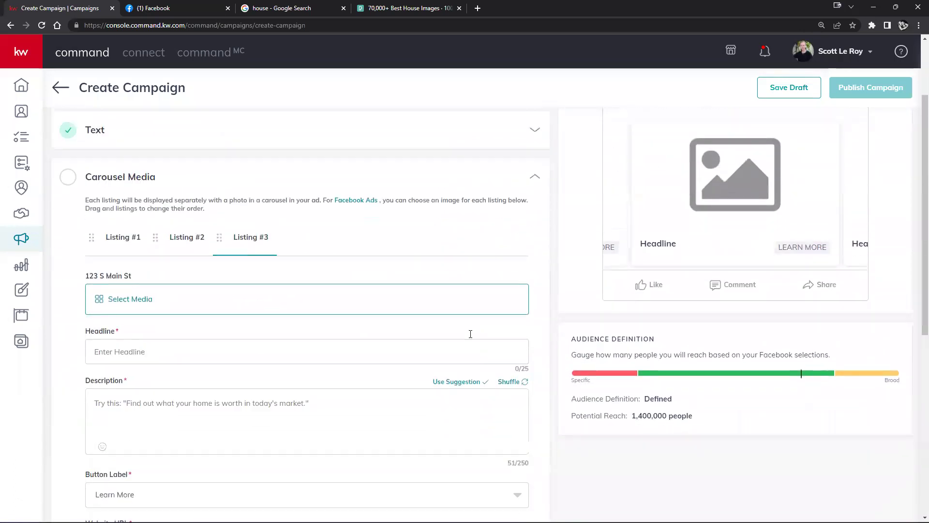
# Set the brick building photo as the Listing #1 carousel image, with its square crop shifted towards the street side.
pyautogui.click(122, 213)
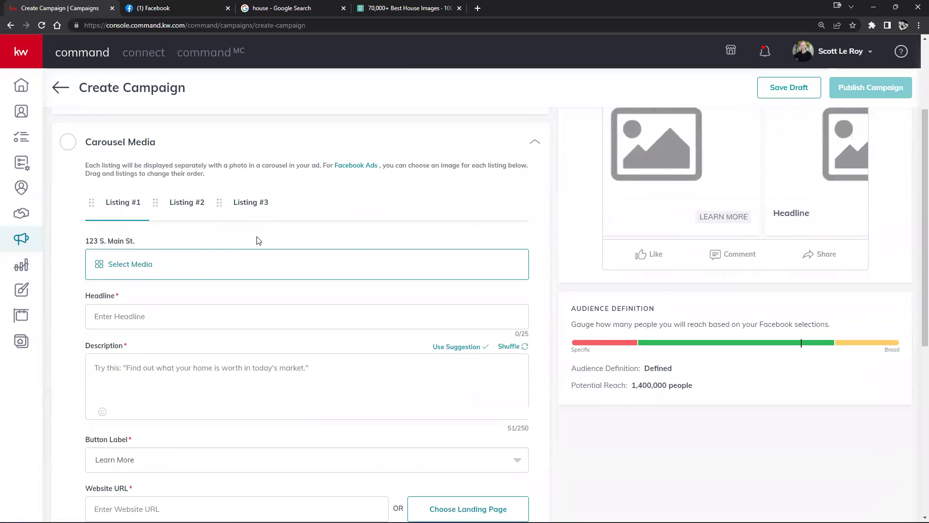
pyautogui.click(155, 268)
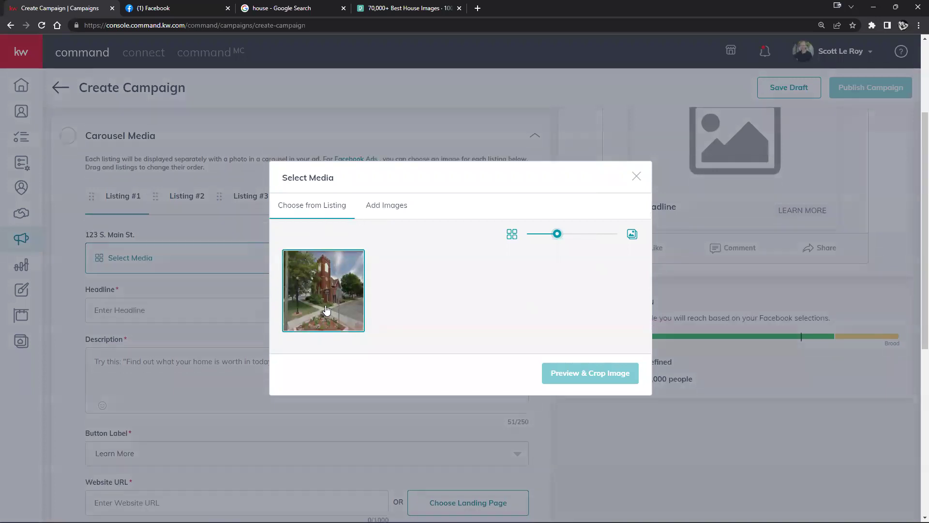
pyautogui.click(321, 295)
pyautogui.click(589, 382)
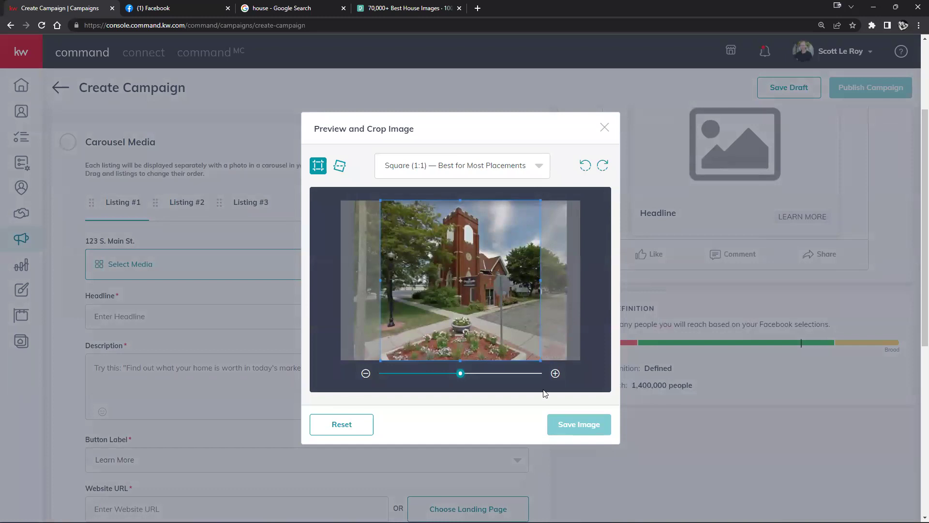
pyautogui.moveTo(485, 334); pyautogui.dragTo(517, 331)
pyautogui.click(576, 424)
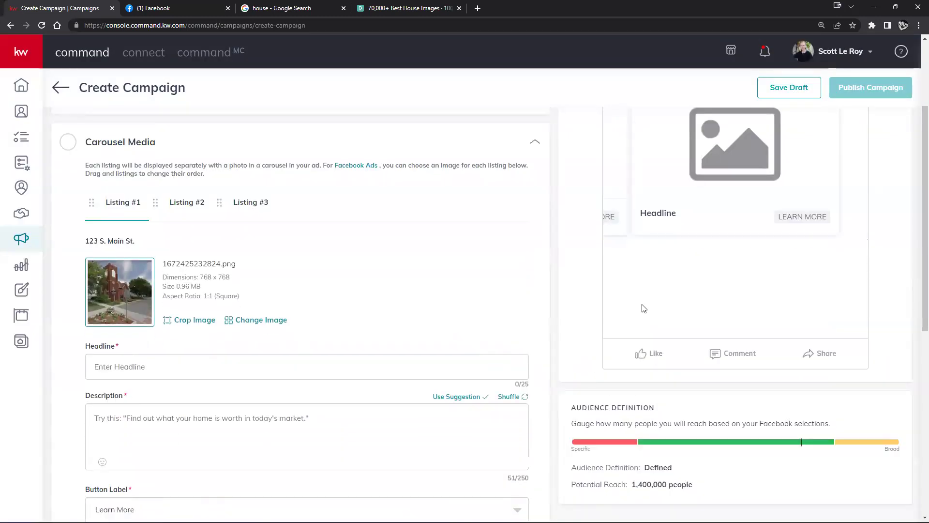
pyautogui.scroll(3, 644, 308)
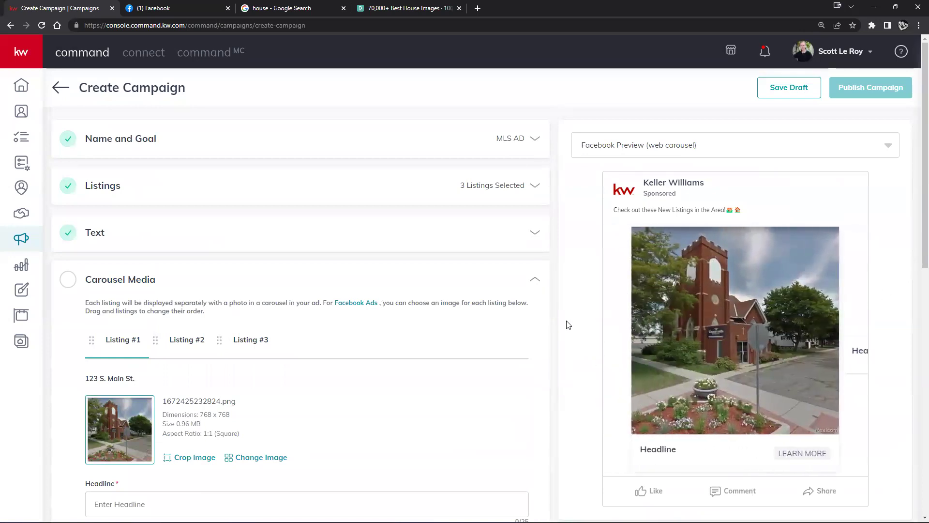
# Set the snowy front exterior photo with the garage as the Listing #2 carousel image, with its square crop shifted slightly towards the garage.
pyautogui.click(192, 343)
pyautogui.scroll(-2, 354, 302)
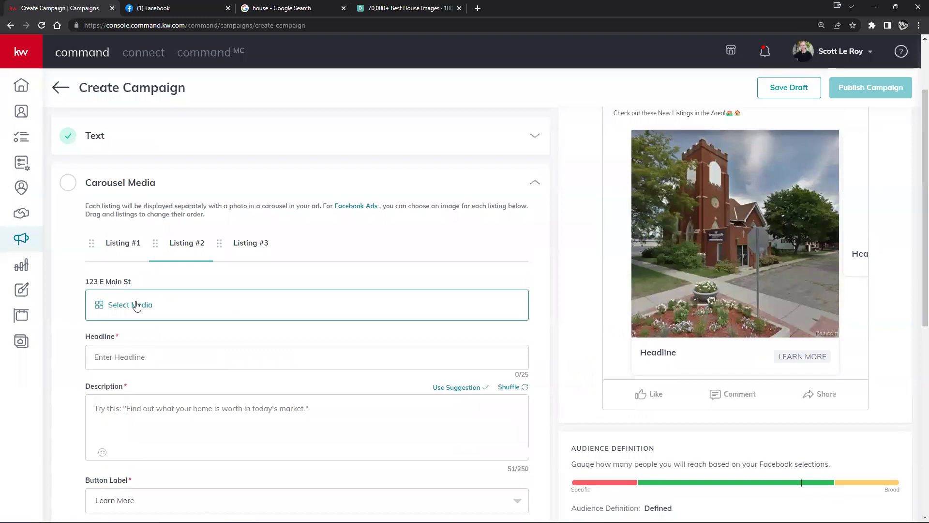
pyautogui.click(122, 305)
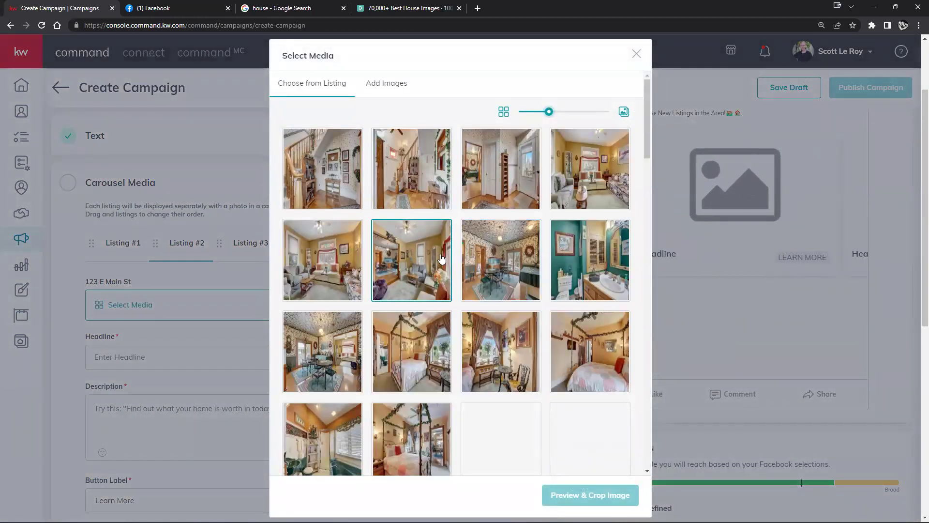
pyautogui.scroll(-5, 426, 276)
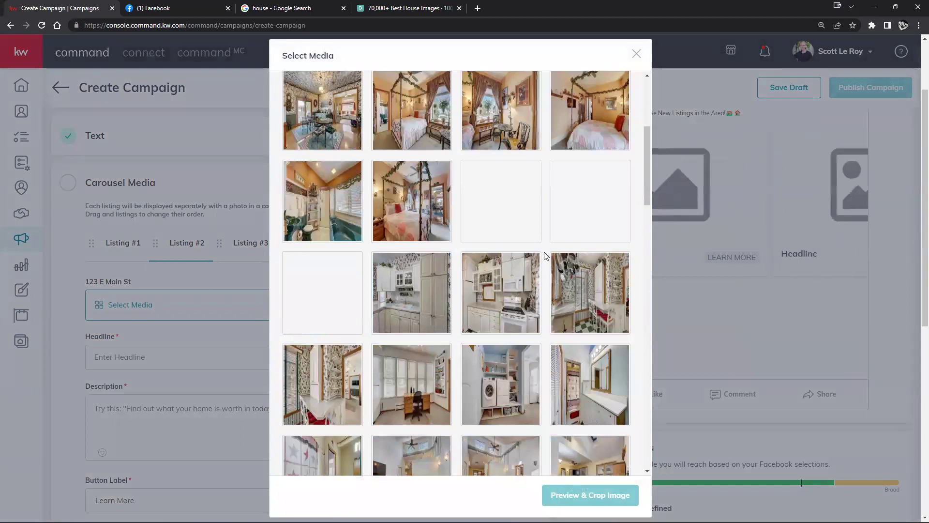
pyautogui.scroll(-8, 533, 266)
pyautogui.scroll(-15, 534, 267)
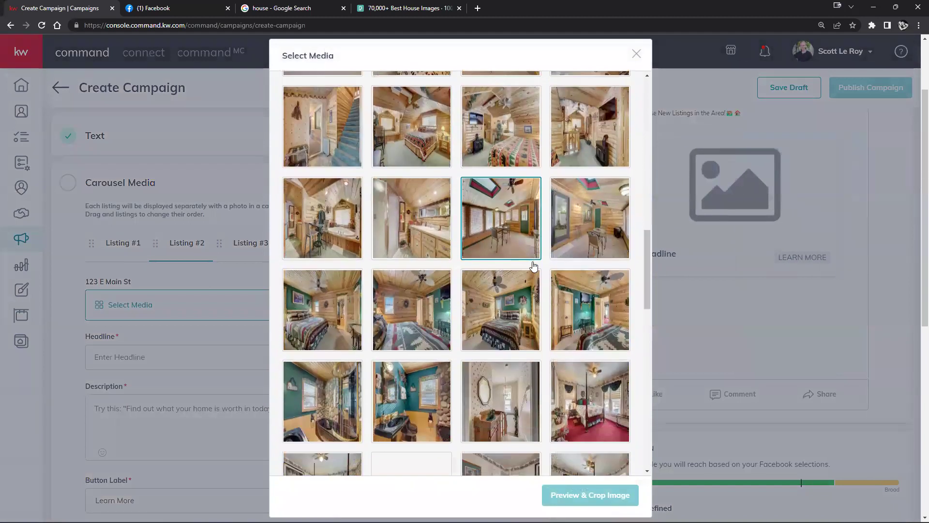
pyautogui.scroll(-2, 534, 267)
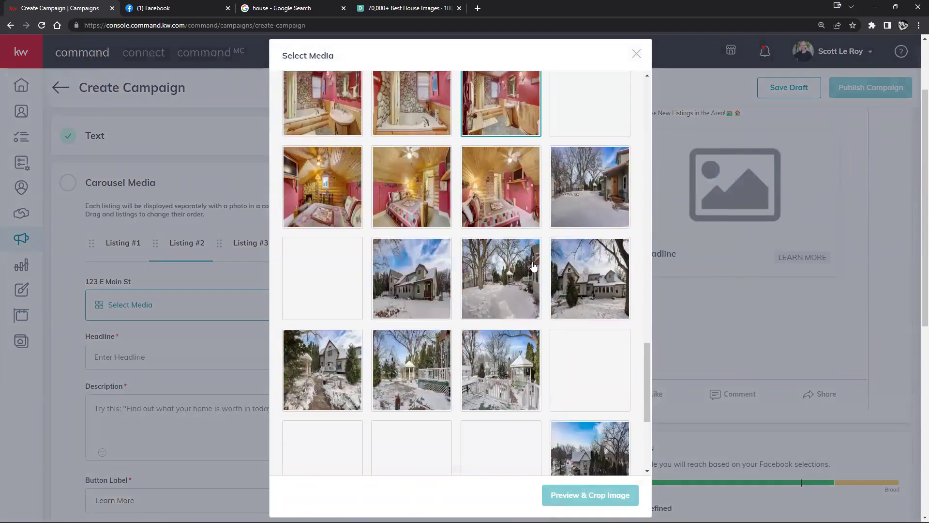
pyautogui.click(602, 283)
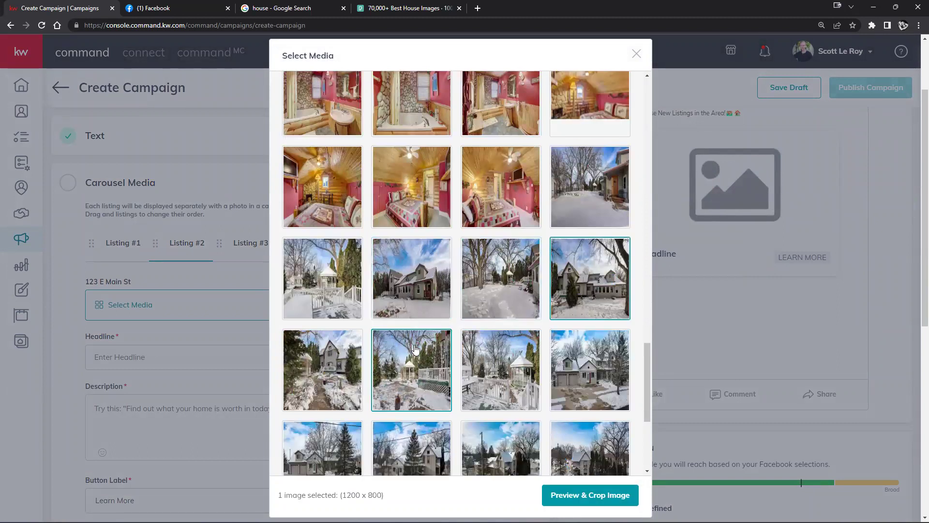
pyautogui.click(573, 378)
pyautogui.click(598, 495)
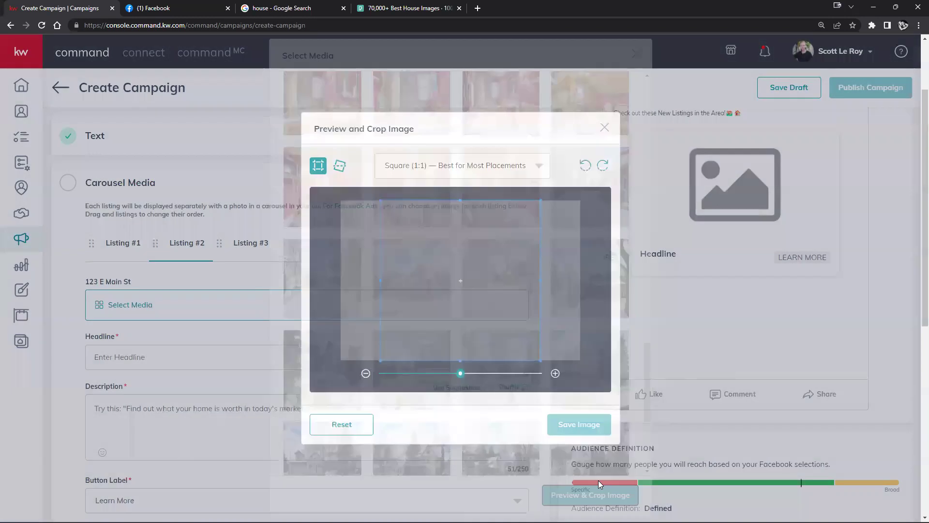
pyautogui.moveTo(489, 246); pyautogui.dragTo(472, 250)
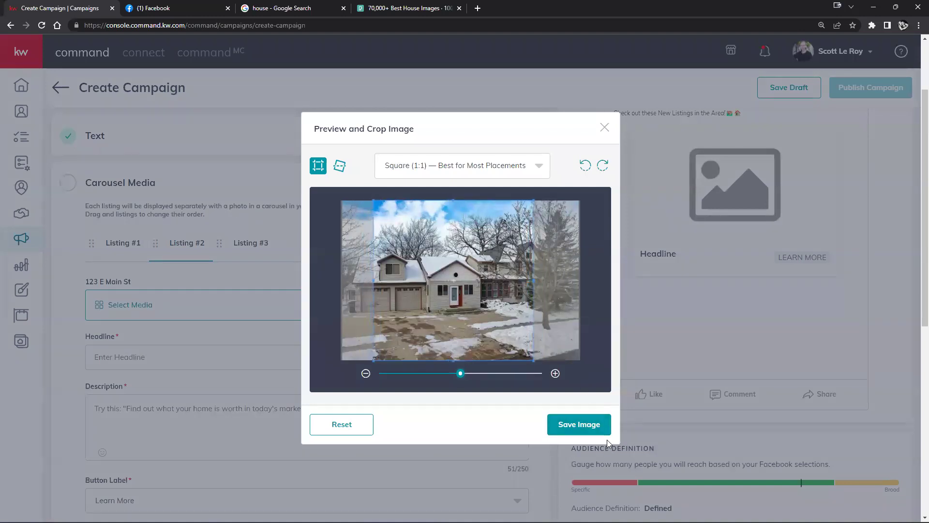
pyautogui.click(600, 427)
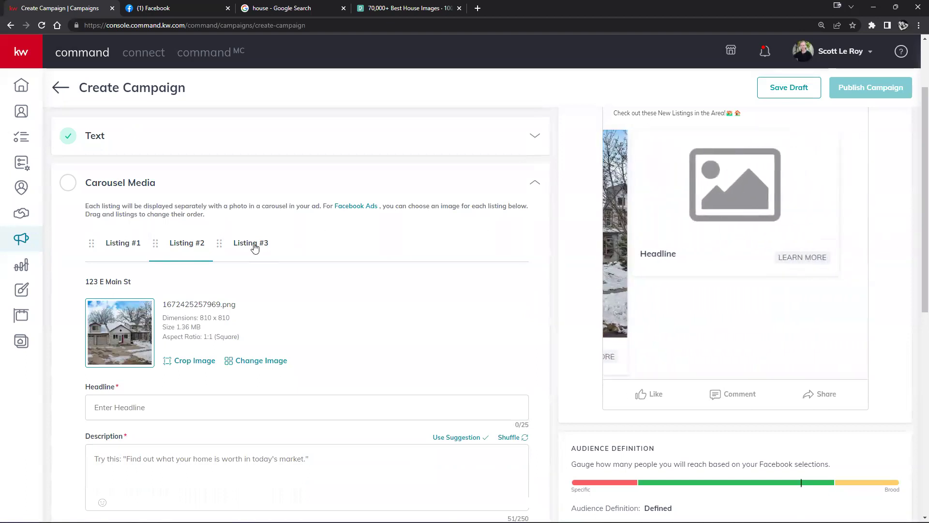
# Open the listing photos for choosing the Listing #3 carousel image.
pyautogui.click(250, 243)
pyautogui.click(129, 309)
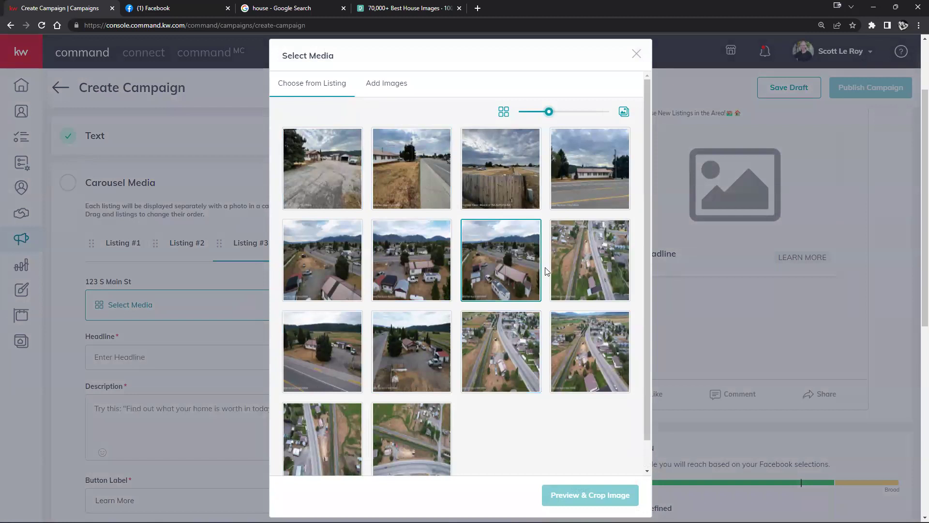
# Select the roadside photo with the large tree for Listing #3, zoom and reposition its square (1:1) crop, and save the image.
pyautogui.click(320, 346)
pyautogui.click(599, 495)
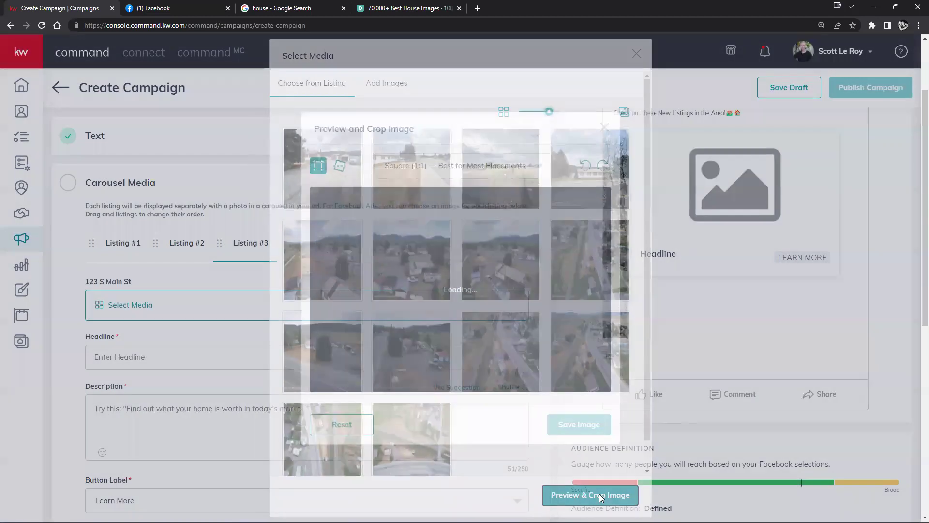
pyautogui.moveTo(461, 374); pyautogui.dragTo(494, 372)
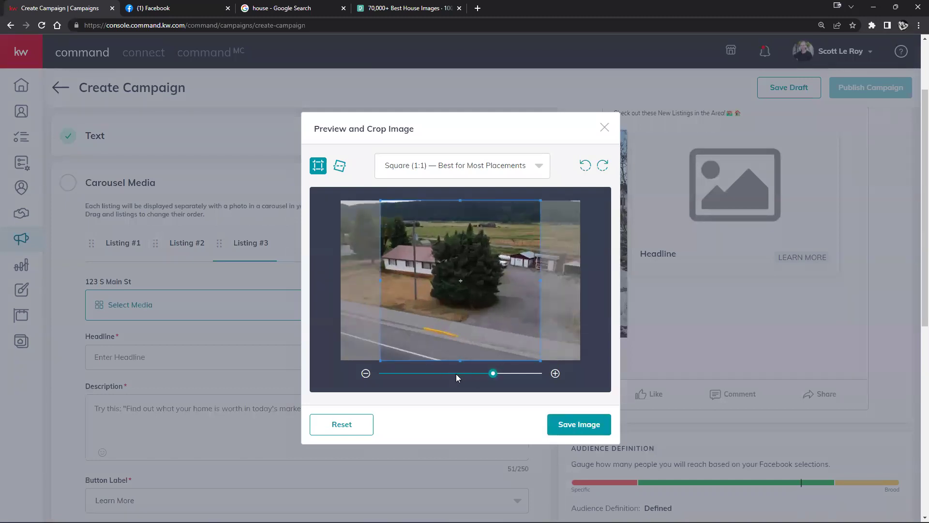
pyautogui.moveTo(489, 328); pyautogui.dragTo(490, 326)
pyautogui.moveTo(491, 374); pyautogui.dragTo(477, 374)
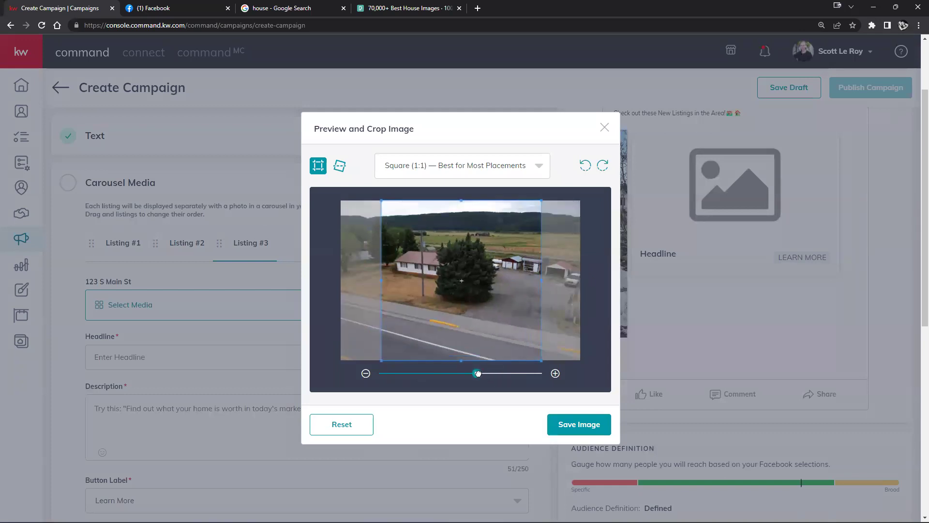
pyautogui.moveTo(489, 327); pyautogui.dragTo(501, 327)
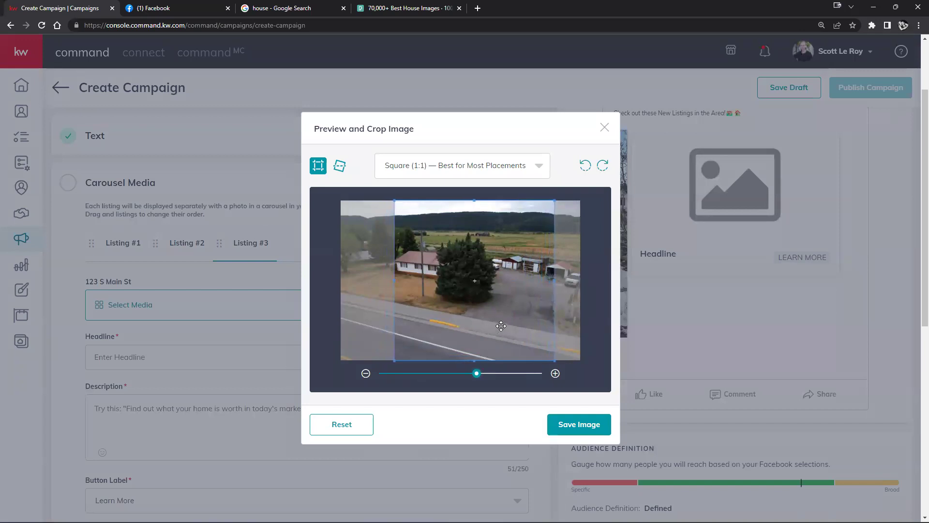
pyautogui.click(570, 424)
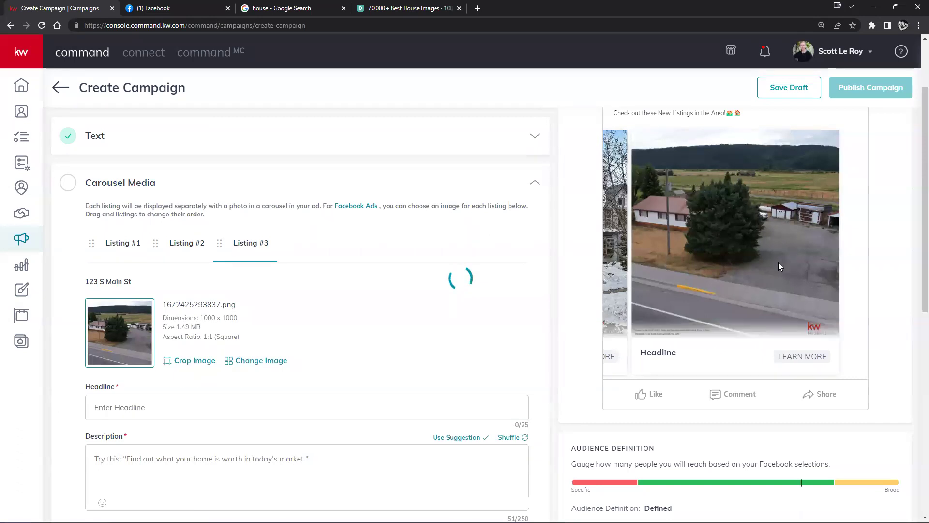
# Review the carousel preview's images and enter the property's street address as Listing #1's headline.
pyautogui.scroll(2, 668, 335)
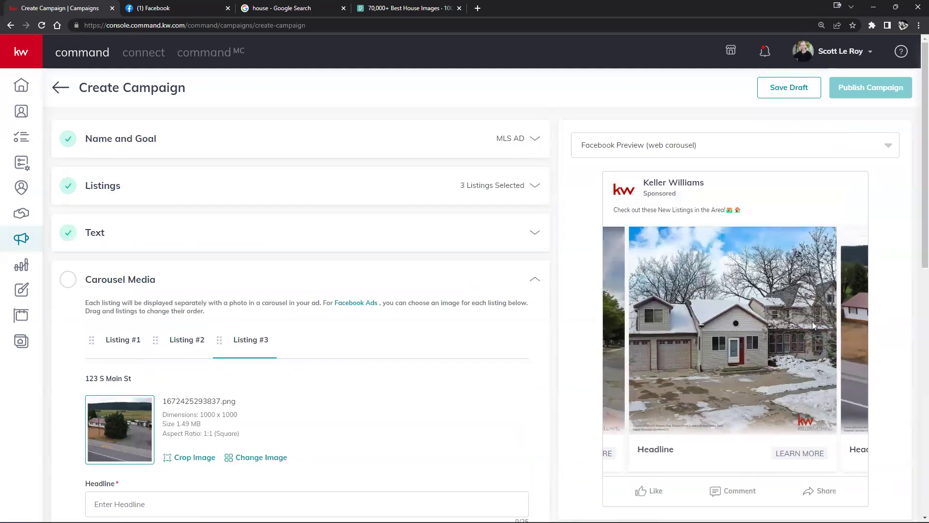
pyautogui.moveTo(668, 324); pyautogui.dragTo(800, 322)
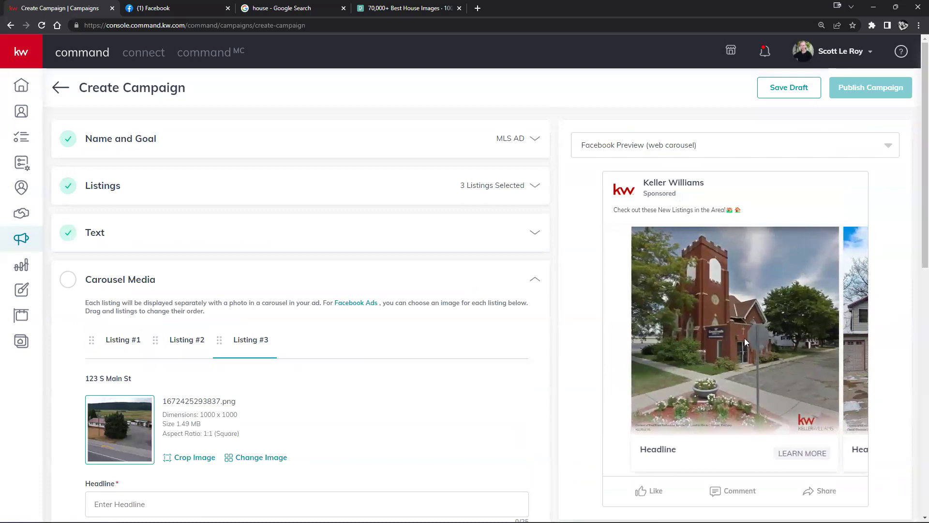
pyautogui.scroll(-2, 273, 387)
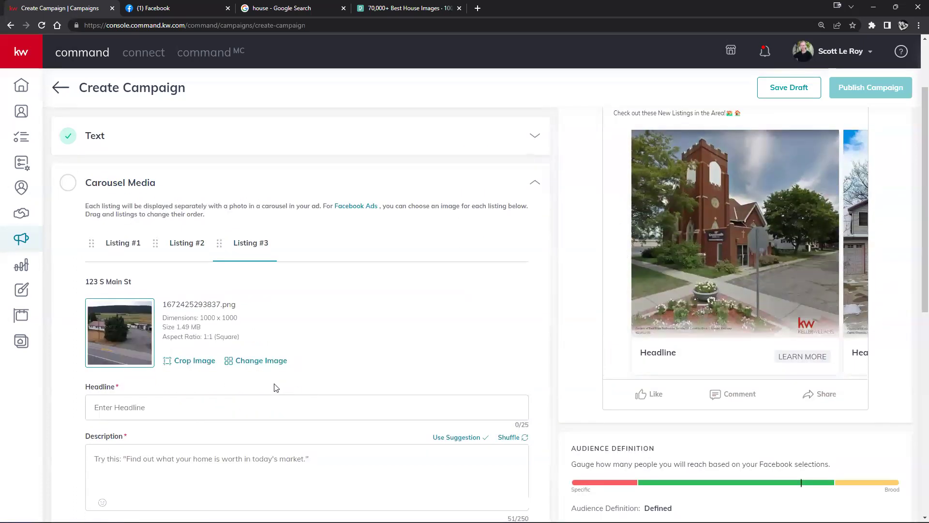
pyautogui.click(109, 251)
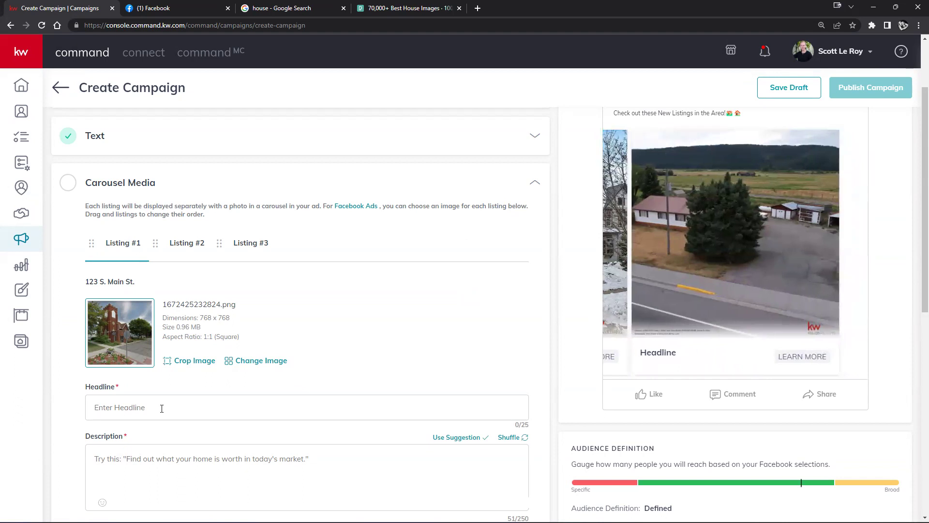
pyautogui.click(161, 409)
pyautogui.write('123 S Main St')
# Copy Listing #2's street address from above its image into its headline.
pyautogui.click(198, 244)
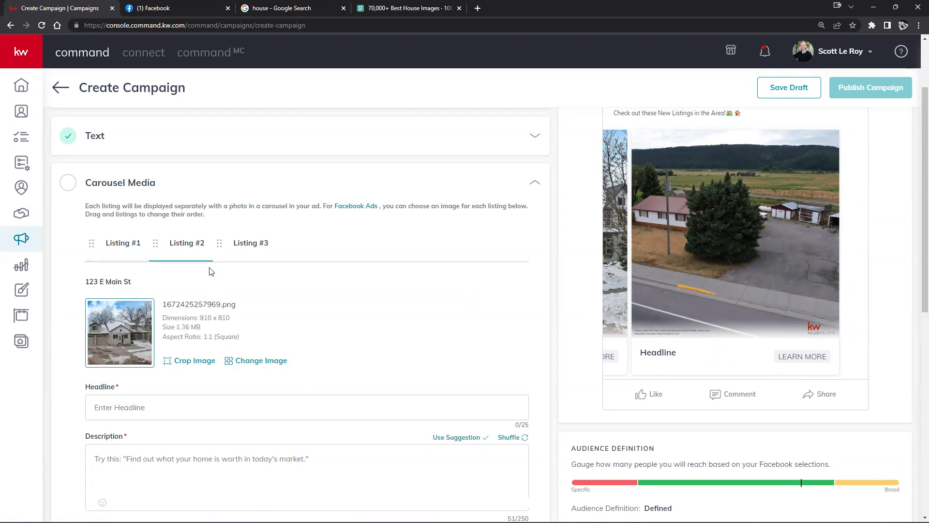
pyautogui.moveTo(131, 283); pyautogui.dragTo(87, 286)
pyautogui.hotkey('ctrl', 'c')
pyautogui.click(135, 410)
pyautogui.hotkey('ctrl', 'v')
# Copy Listing #3's street address from above its image into its headline.
pyautogui.click(232, 242)
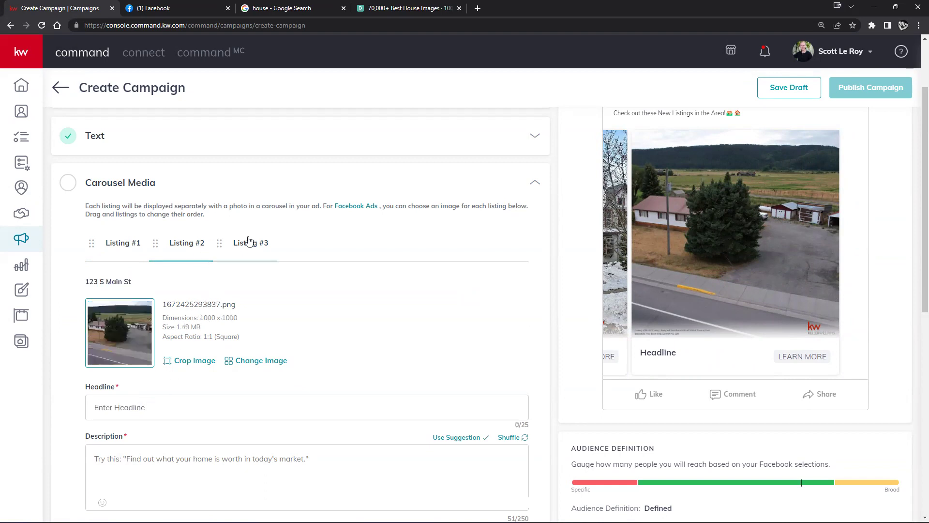
pyautogui.moveTo(141, 285); pyautogui.dragTo(87, 283)
pyautogui.hotkey('ctrl', 'c')
pyautogui.rightClick(131, 408)
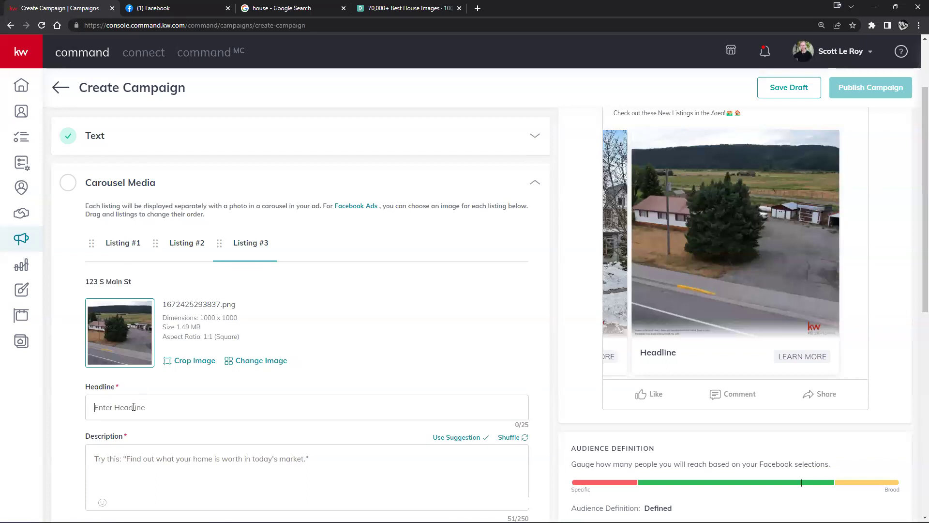
pyautogui.click(179, 326)
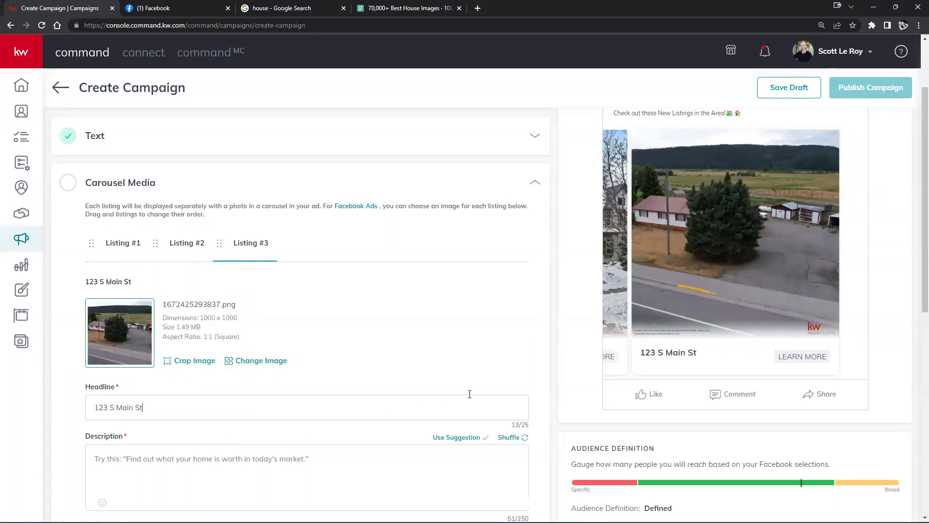
# Check the headlines in the carousel preview and enter "Open House 1/7/2023" as Listing #3's description.
pyautogui.moveTo(688, 283); pyautogui.dragTo(811, 273)
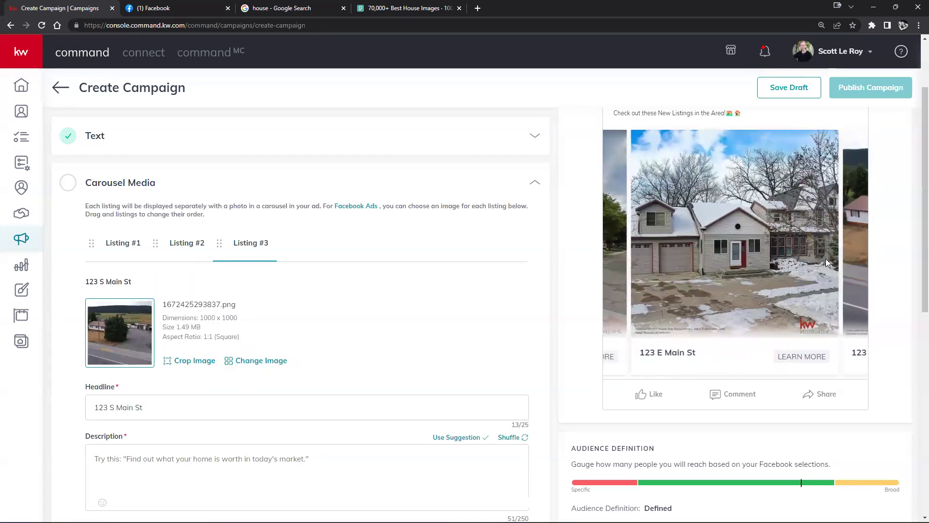
pyautogui.moveTo(705, 258); pyautogui.dragTo(642, 258)
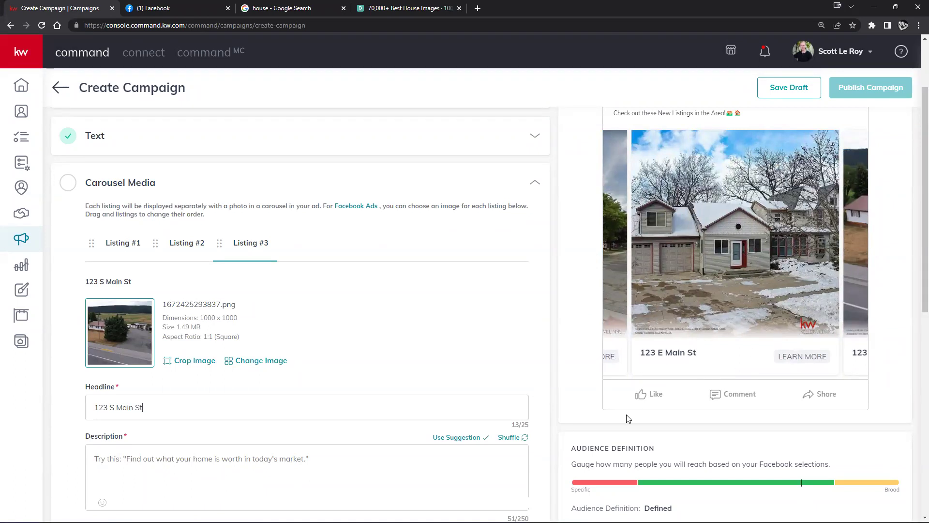
pyautogui.click(228, 475)
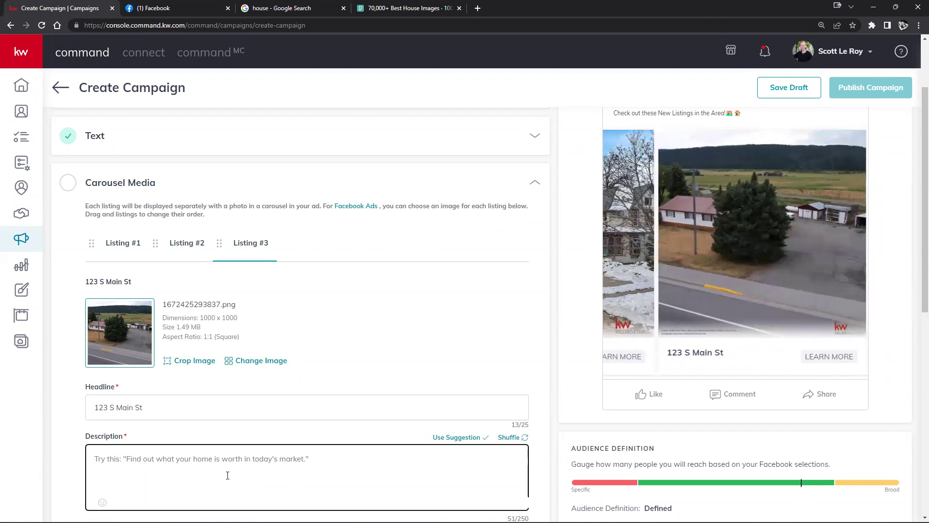
pyautogui.write('Open House 1/')
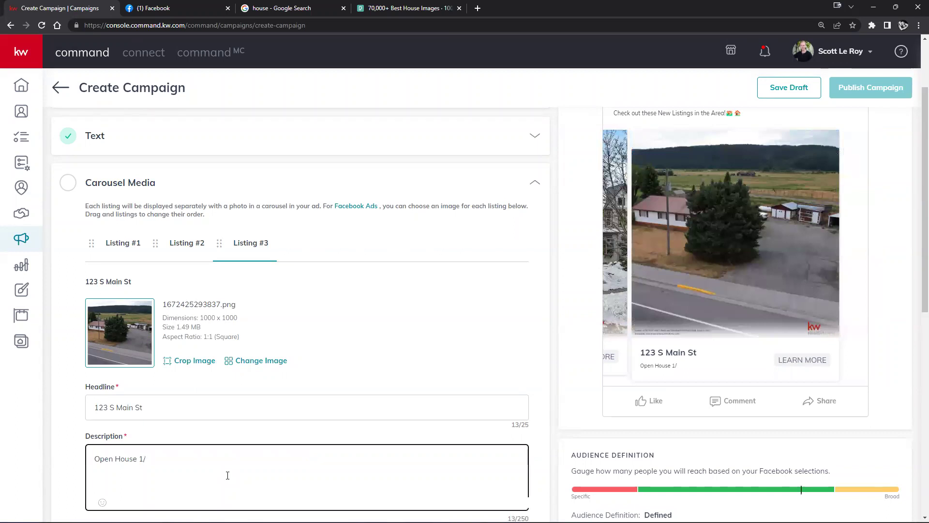
pyautogui.write('7/2023')
# Copy Listing #3's description to Listing #2 and change its date so it reads "Open House 1/10/2023".
pyautogui.tripleClick(131, 455)
pyautogui.rightClick(128, 462)
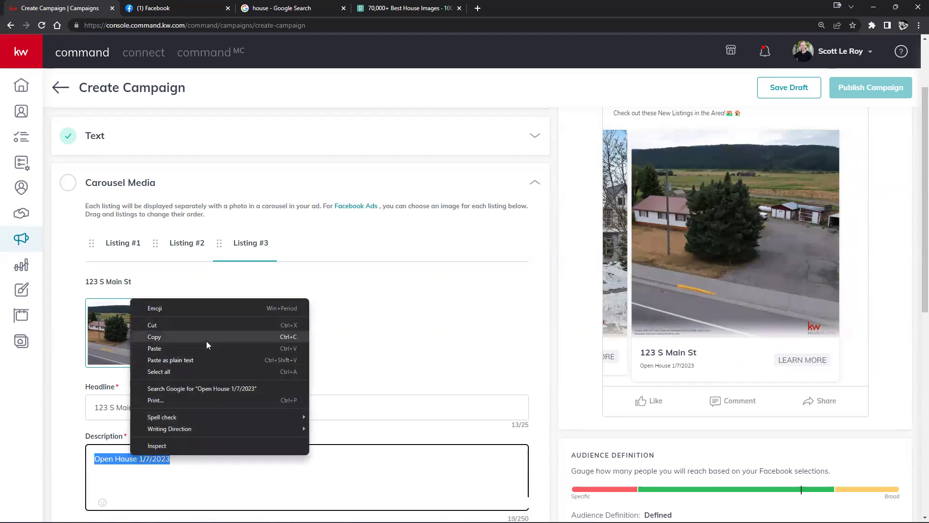
pyautogui.click(206, 340)
pyautogui.click(187, 242)
pyautogui.rightClick(141, 456)
pyautogui.click(165, 378)
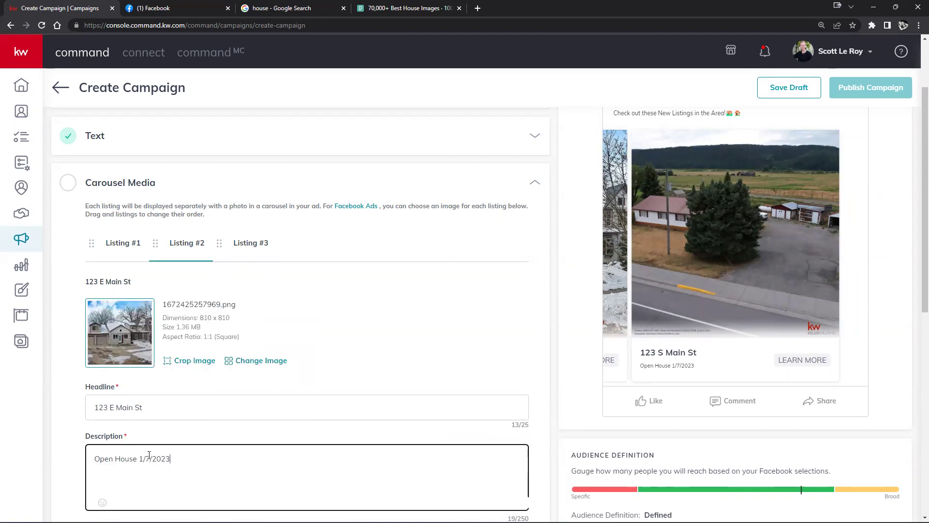
pyautogui.write('10')
# Paste the copied description into Listing #1 and change its date so it reads "Open House 1/3/2023".
pyautogui.click(129, 248)
pyautogui.rightClick(163, 457)
pyautogui.click(177, 386)
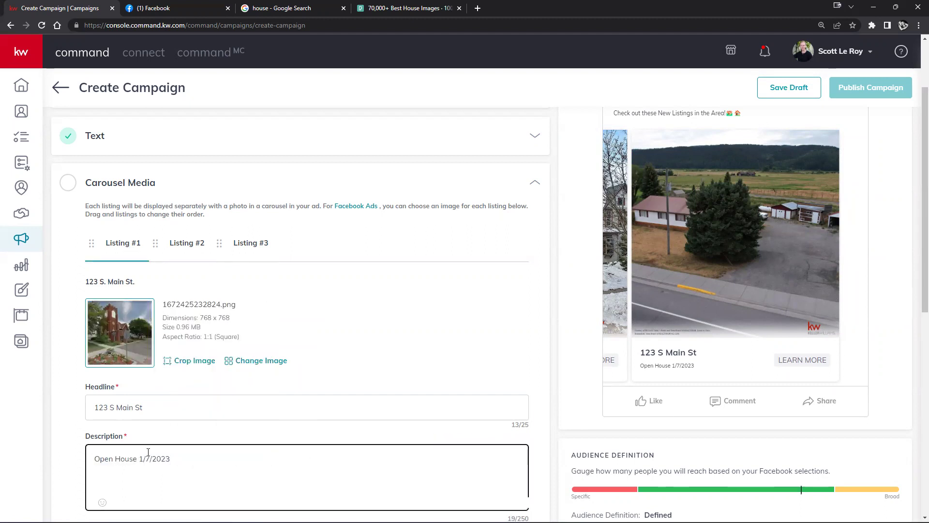
pyautogui.click(149, 452)
pyautogui.press('BackSpace')
pyautogui.click(508, 338)
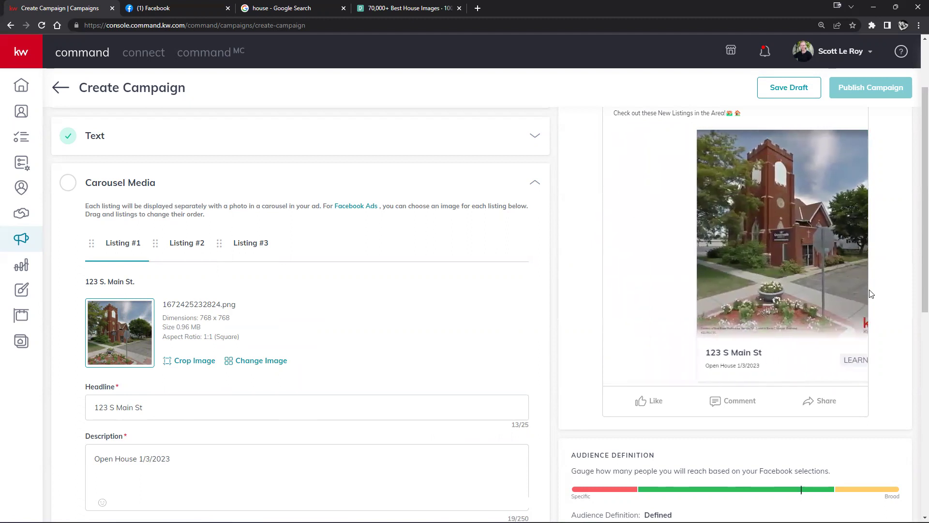
# Browse the carousel preview's listings, set Listing #1's button label to Sign Up, and check it in the preview.
pyautogui.scroll(1, 752, 307)
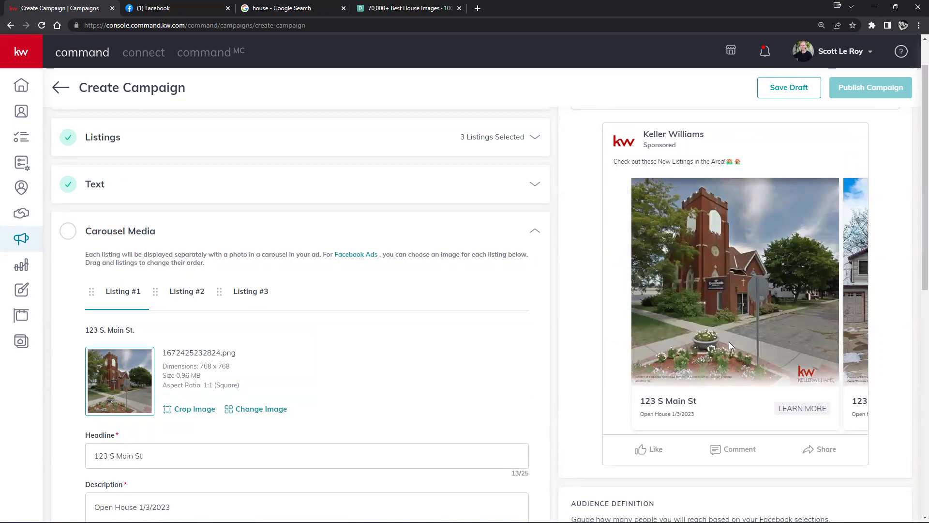
pyautogui.moveTo(760, 312); pyautogui.dragTo(640, 285)
pyautogui.moveTo(699, 294); pyautogui.dragTo(787, 284)
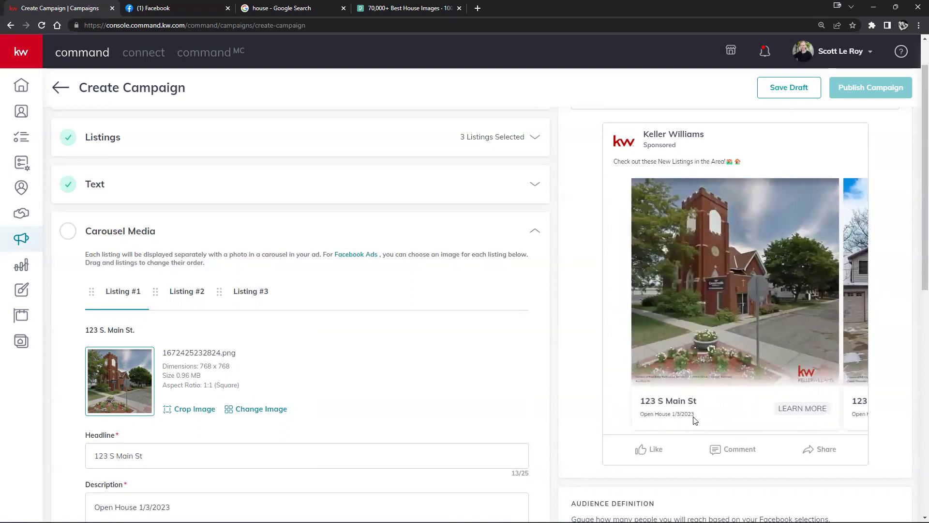
pyautogui.moveTo(774, 313); pyautogui.dragTo(568, 324)
pyautogui.scroll(-5, 455, 348)
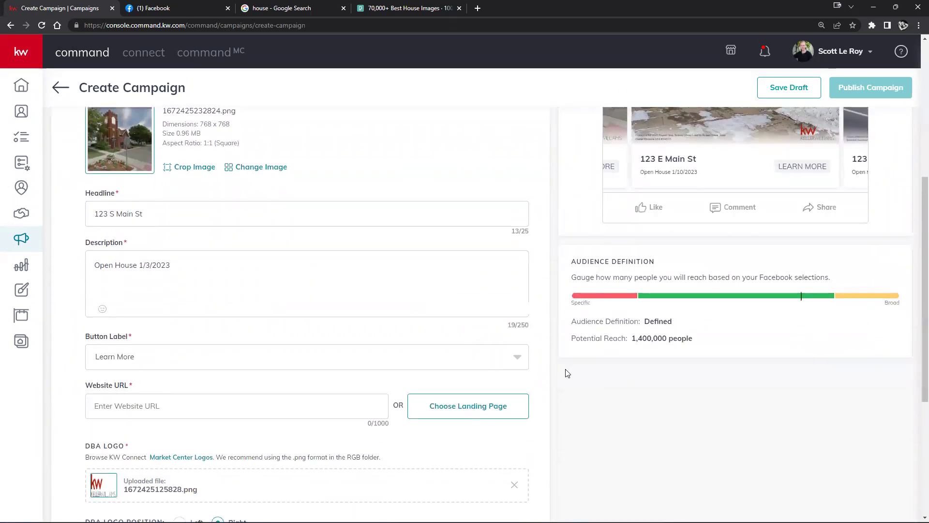
pyautogui.click(516, 357)
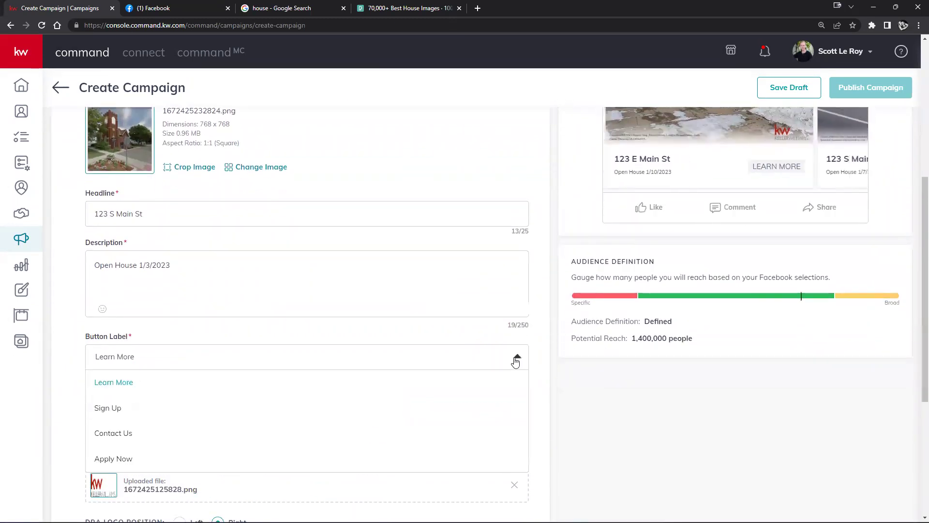
pyautogui.click(109, 409)
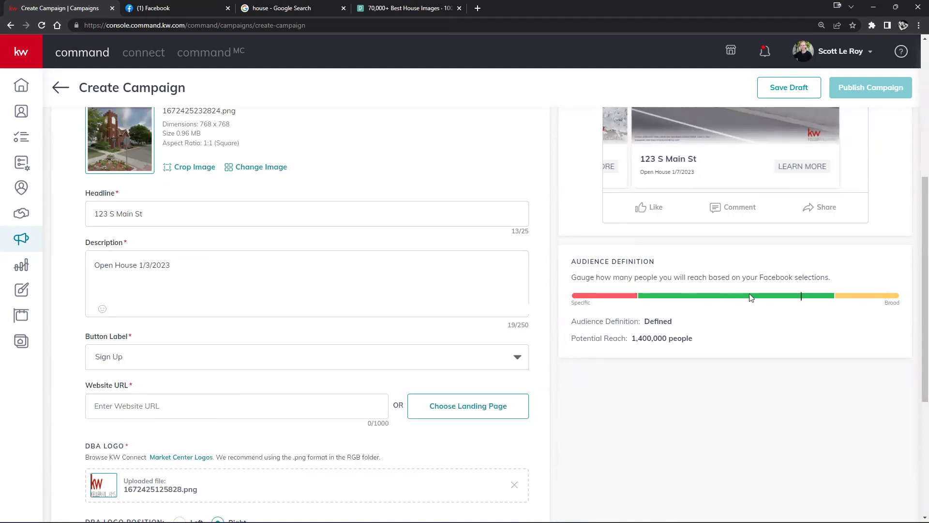
pyautogui.scroll(1, 753, 296)
pyautogui.scroll(2, 770, 187)
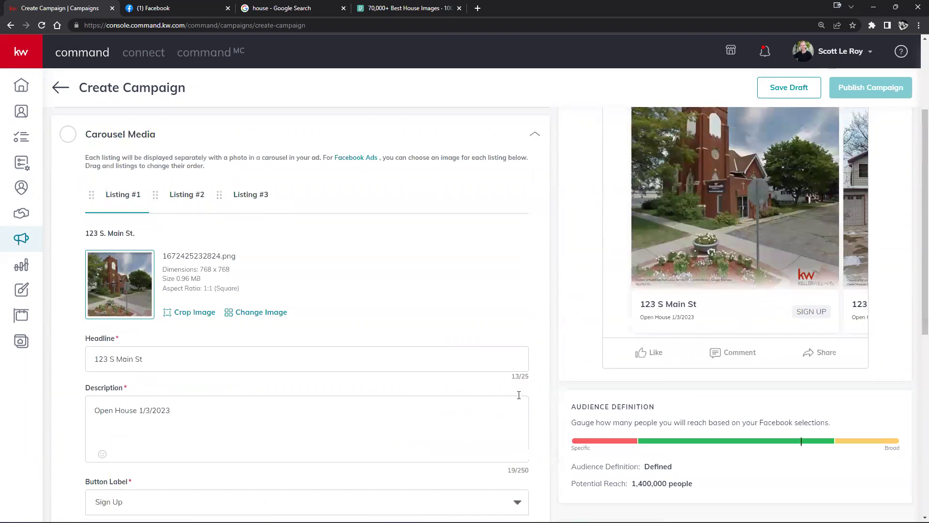
# Open the Consumer agent site pages in a new tab, visit the configured agent site, and copy its web address.
pyautogui.scroll(-3, 519, 394)
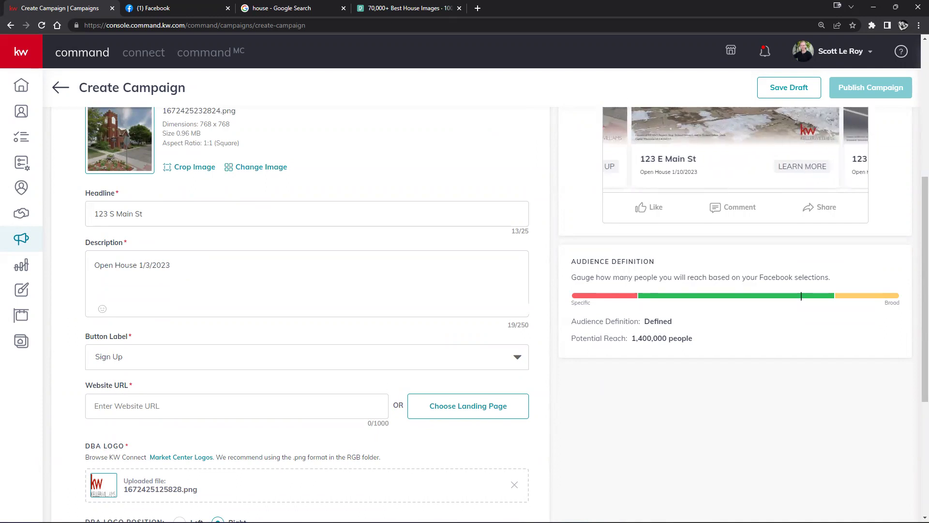
pyautogui.rightClick(25, 342)
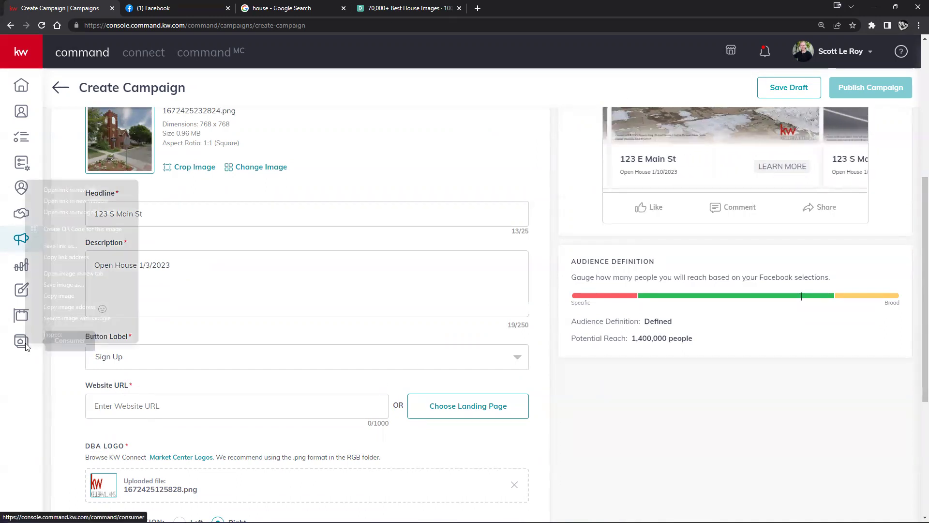
pyautogui.click(73, 190)
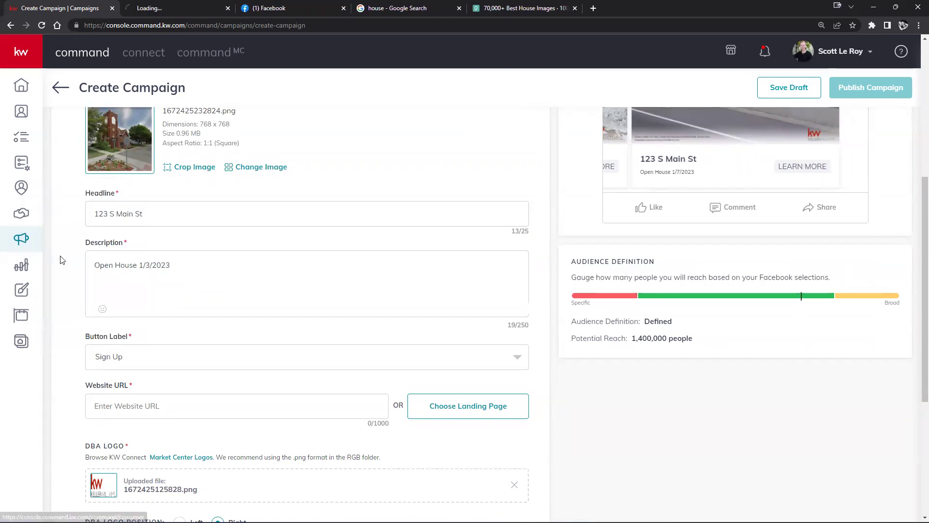
pyautogui.click(171, 9)
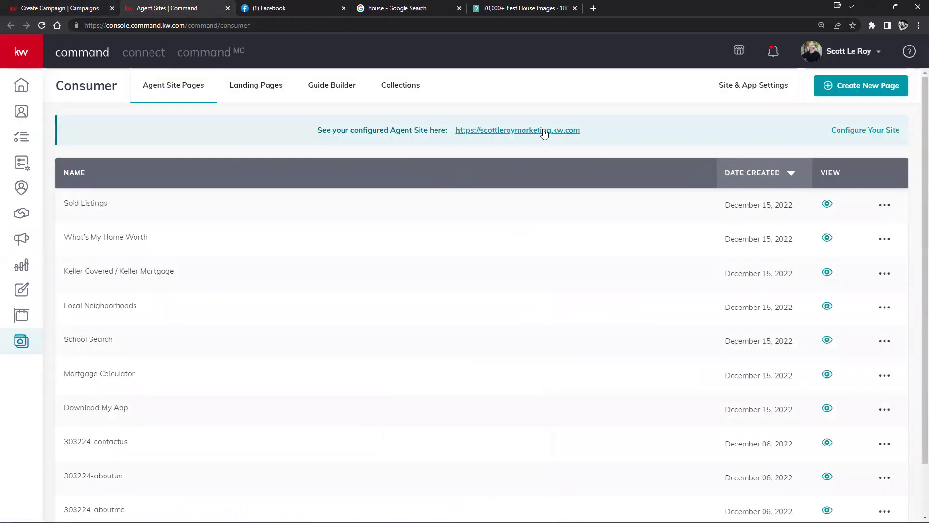
pyautogui.click(535, 130)
pyautogui.click(172, 27)
pyautogui.rightClick(172, 27)
pyautogui.click(195, 98)
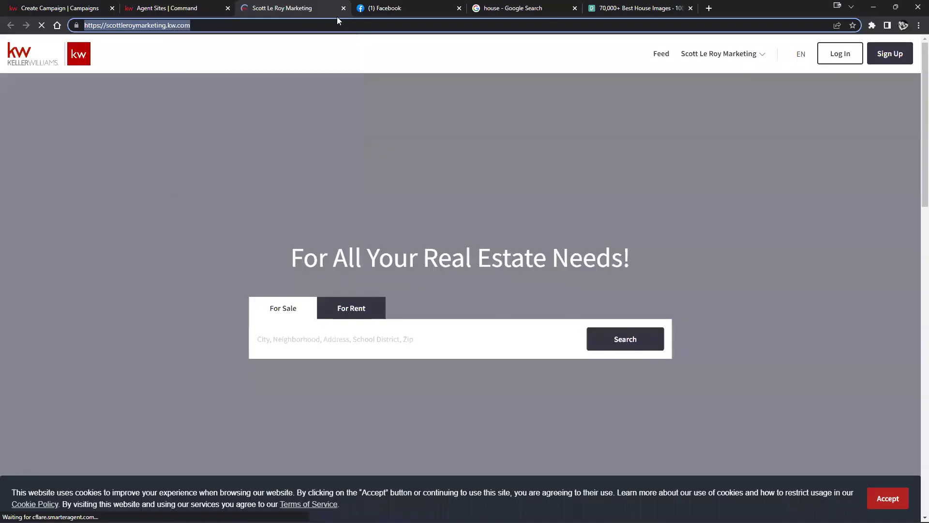
# Close the agent site and Consumer tabs, return to the campaign, and paste the copied site address as Listing #1's website URL.
pyautogui.click(343, 8)
pyautogui.click(227, 8)
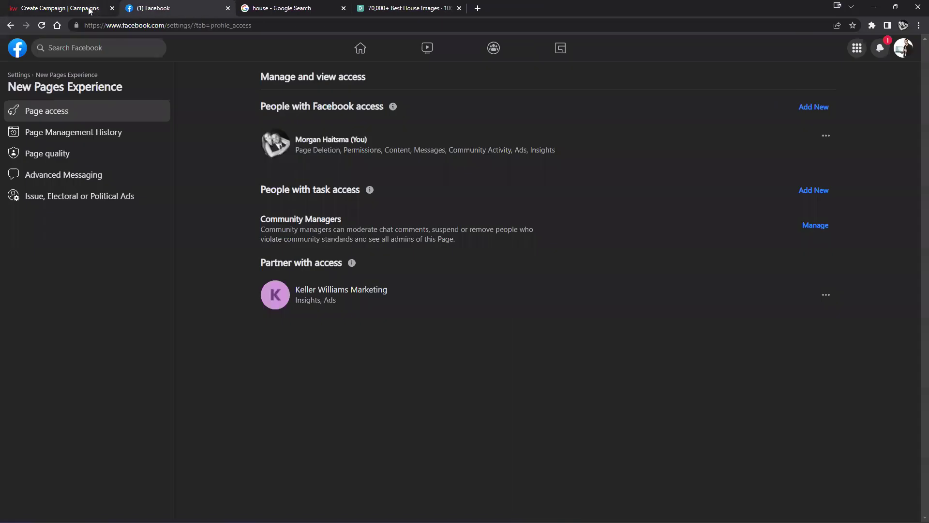
pyautogui.click(86, 10)
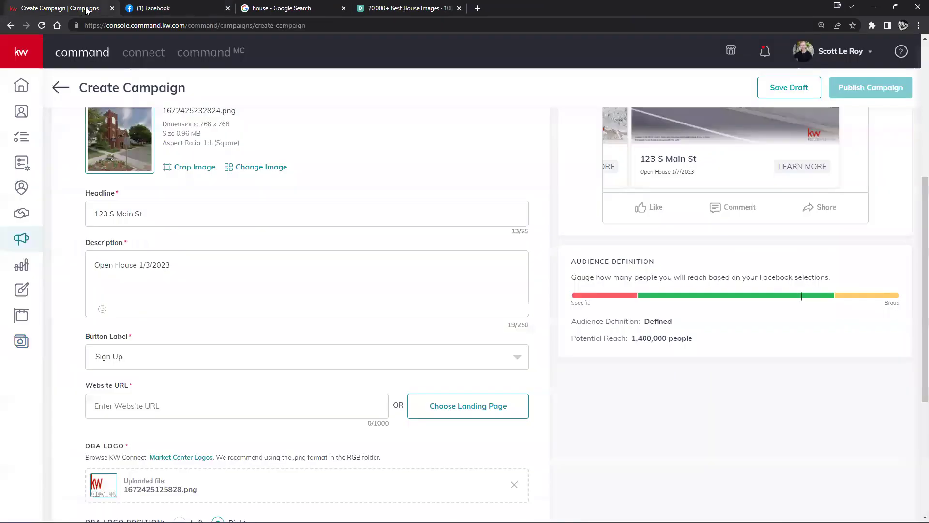
pyautogui.rightClick(128, 413)
pyautogui.click(146, 332)
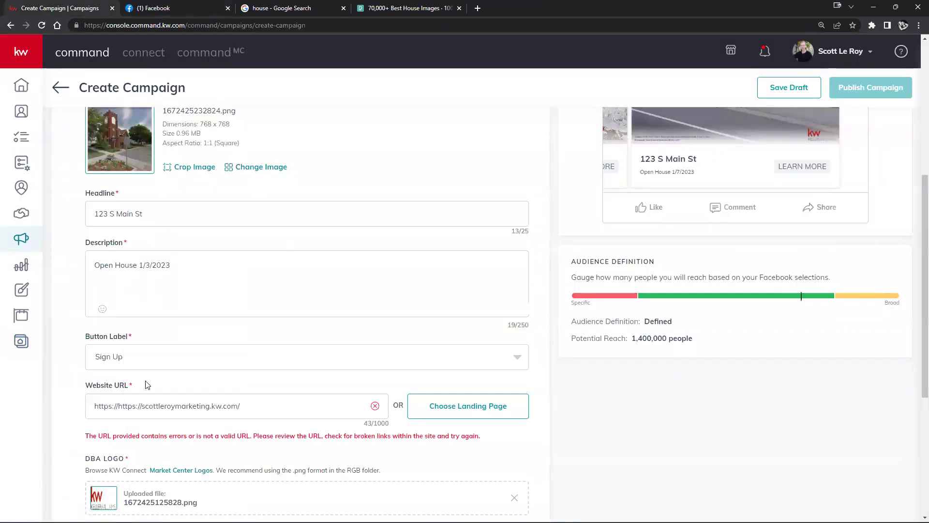
pyautogui.moveTo(118, 408); pyautogui.dragTo(71, 409)
pyautogui.press('BackSpace')
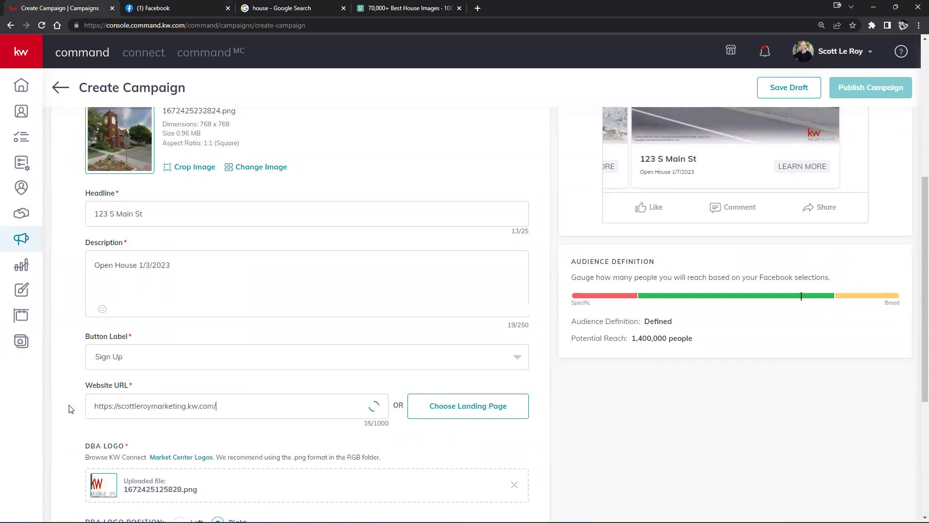
pyautogui.click(442, 411)
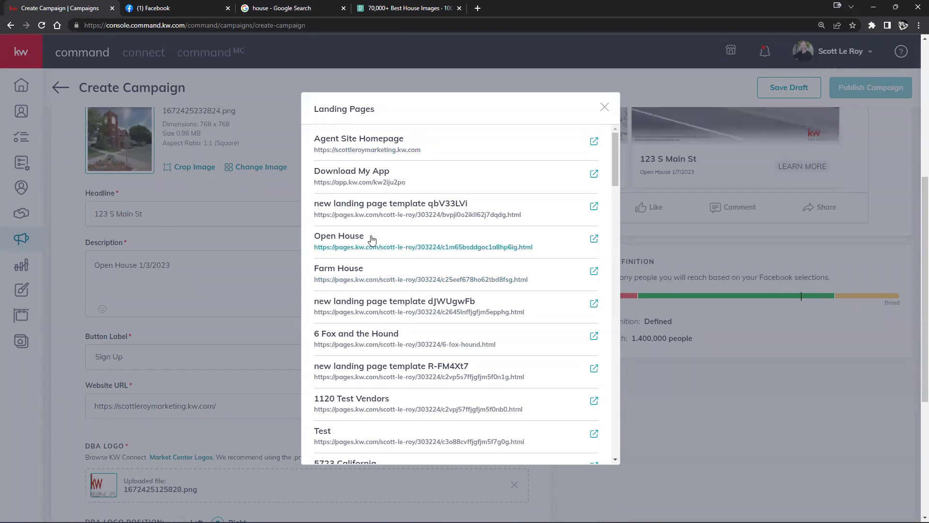
pyautogui.scroll(-2, 364, 407)
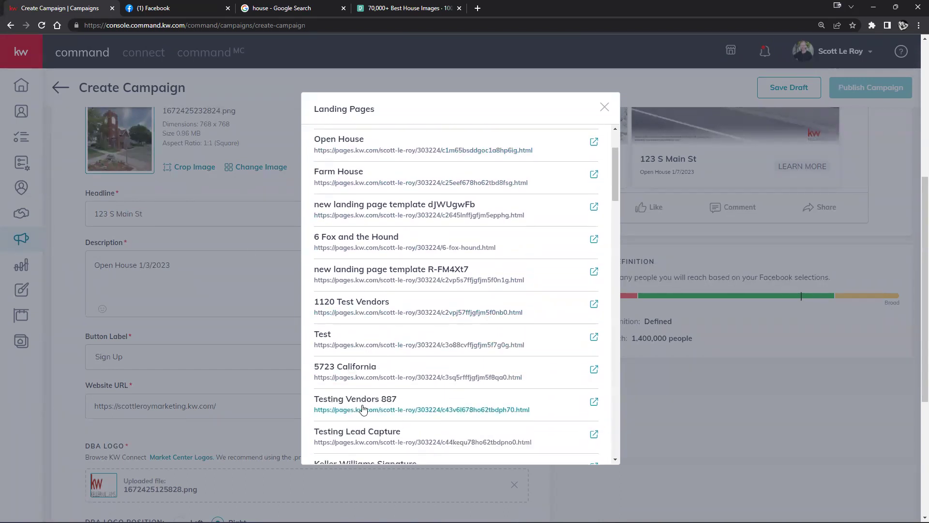
pyautogui.click(730, 477)
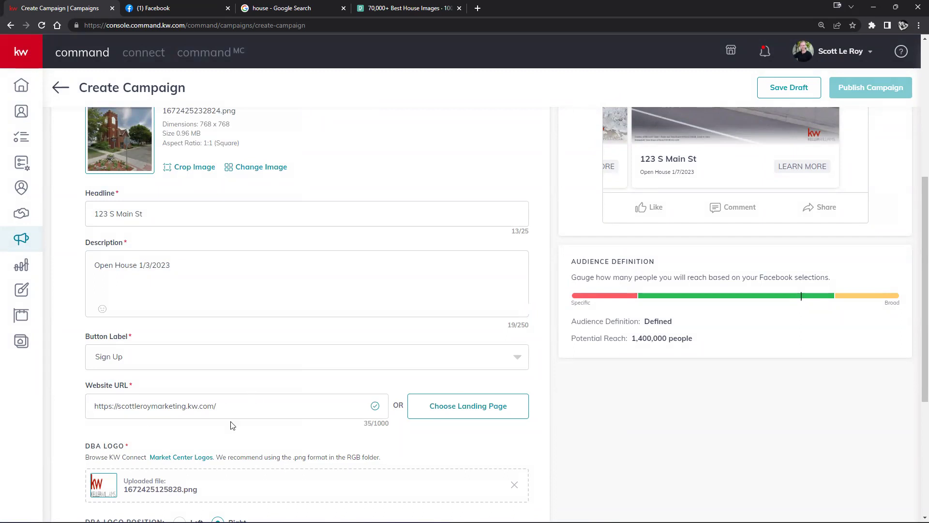
# Replace the website URL of Listing #2 with the copied agent site address.
pyautogui.scroll(3, 584, 450)
pyautogui.scroll(-2, 593, 444)
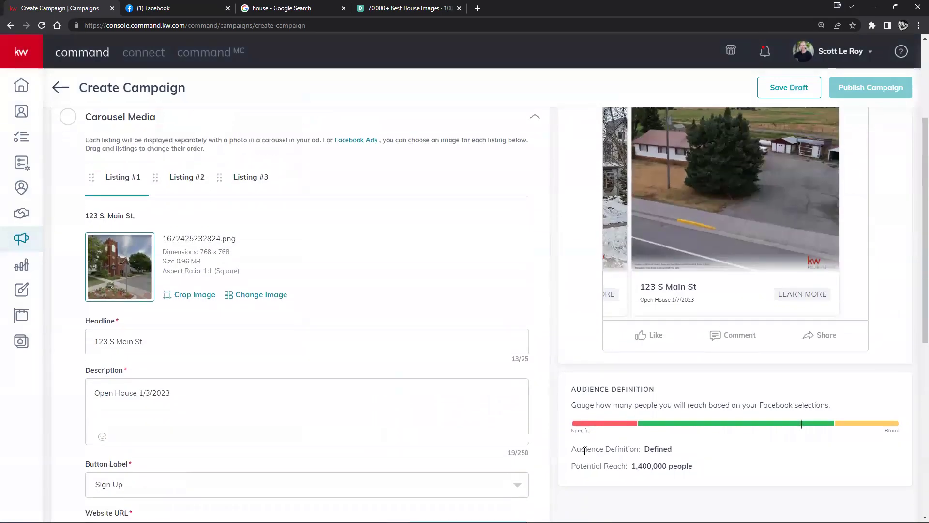
pyautogui.scroll(-2, 527, 472)
pyautogui.scroll(2, 530, 473)
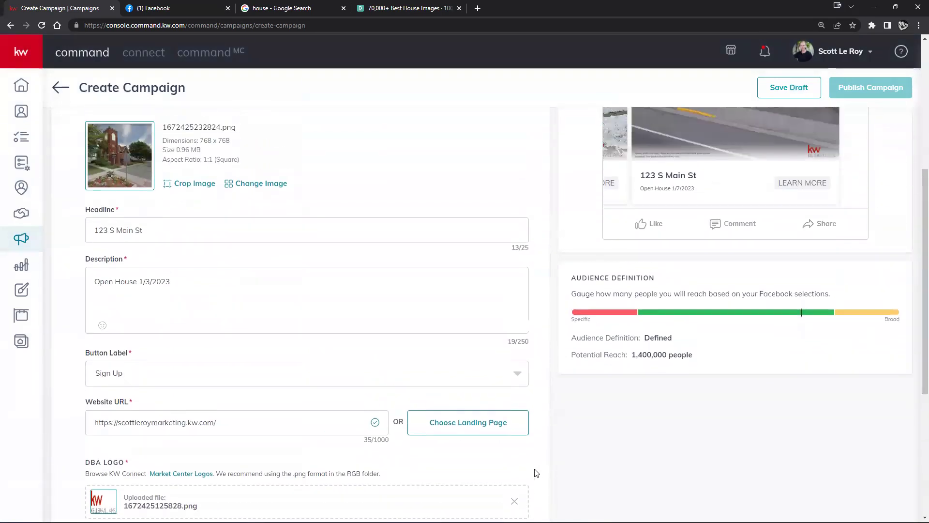
pyautogui.scroll(3, 223, 158)
pyautogui.click(181, 243)
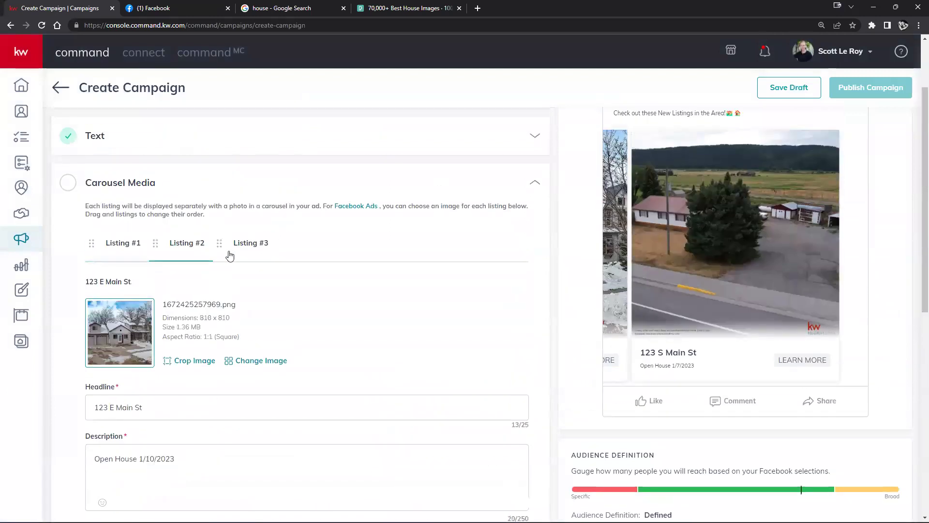
pyautogui.scroll(-6, 335, 318)
pyautogui.rightClick(202, 309)
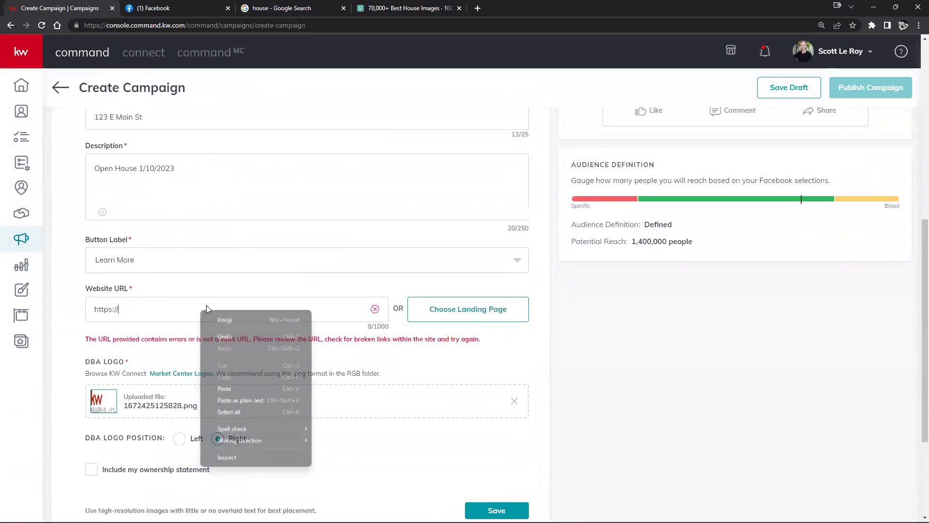
pyautogui.press('Escape')
pyautogui.hotkey('ctrl', 'a')
pyautogui.rightClick(179, 311)
pyautogui.click(158, 358)
pyautogui.hotkey('ctrl', 'v')
pyautogui.scroll(3, 255, 303)
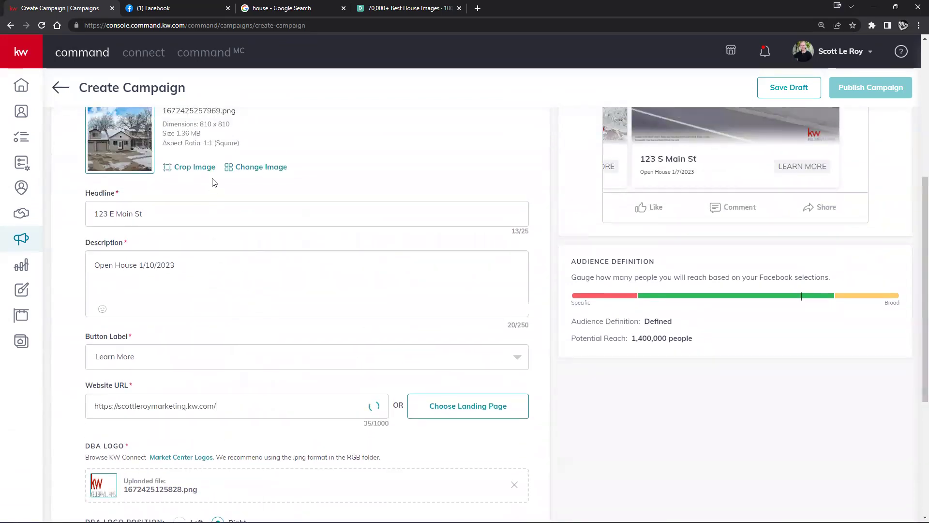
# Paste the copied agent site address as Listing #3's website URL.
pyautogui.scroll(2, 227, 183)
pyautogui.click(240, 186)
pyautogui.scroll(-4, 278, 226)
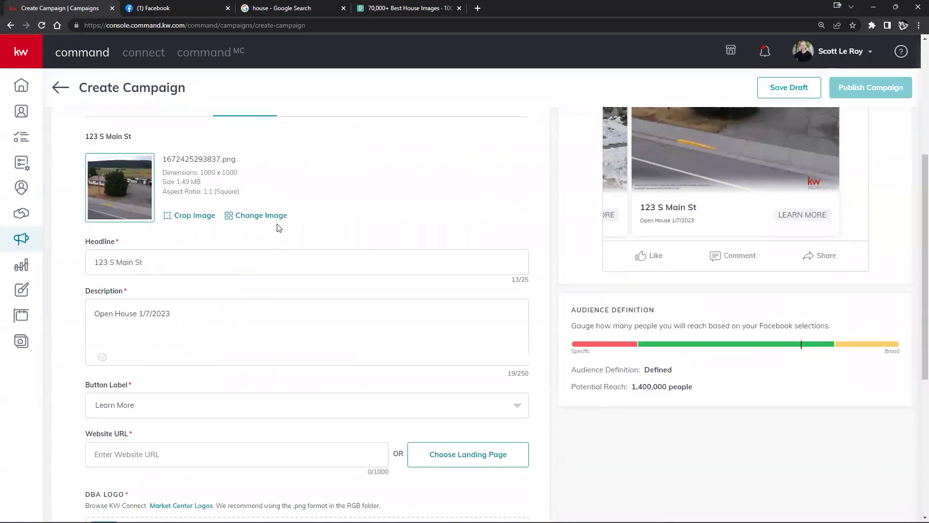
pyautogui.click(119, 358)
pyautogui.rightClick(118, 358)
pyautogui.press('Escape')
pyautogui.hotkey('ctrl', 'a')
pyautogui.rightClick(118, 358)
pyautogui.click(154, 253)
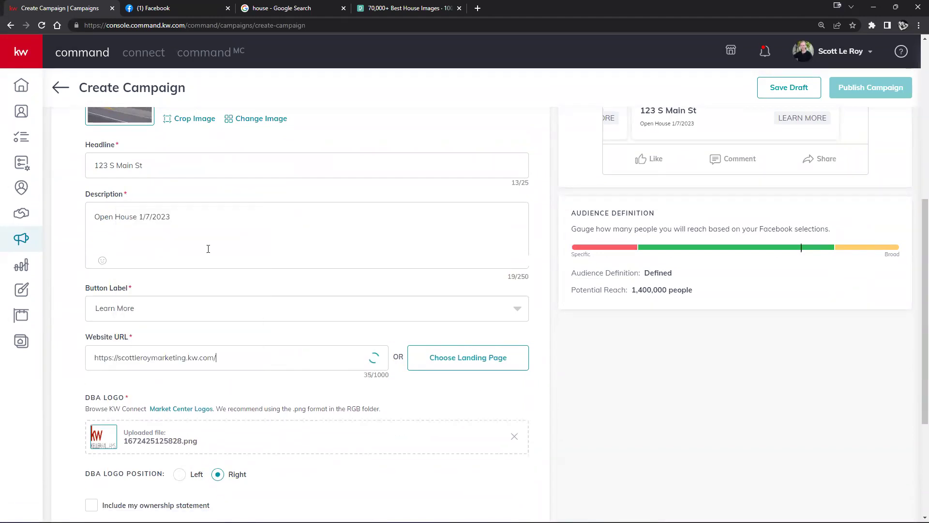
# Return to Listing #2 and set its button label to Contact Us.
pyautogui.scroll(2, 626, 365)
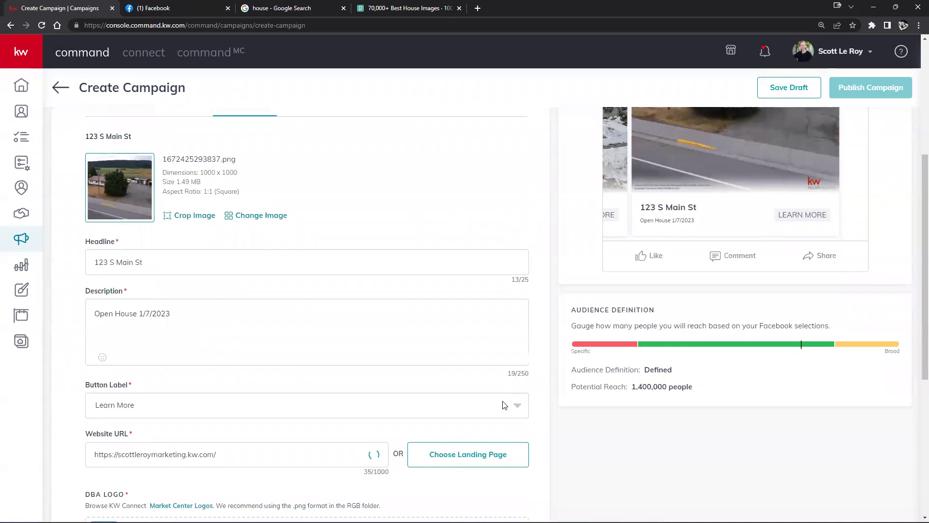
pyautogui.scroll(2, 303, 342)
pyautogui.click(187, 195)
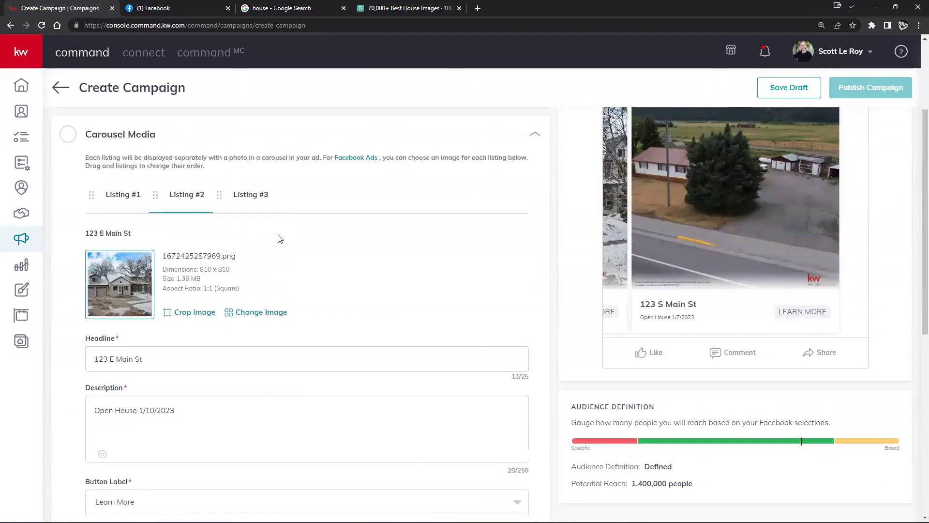
pyautogui.scroll(-2, 369, 278)
pyautogui.click(424, 405)
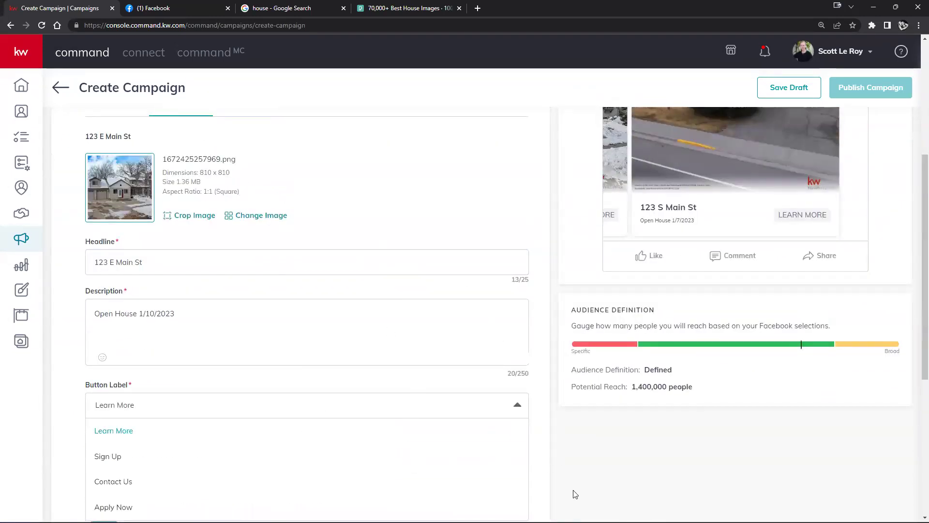
pyautogui.click(208, 481)
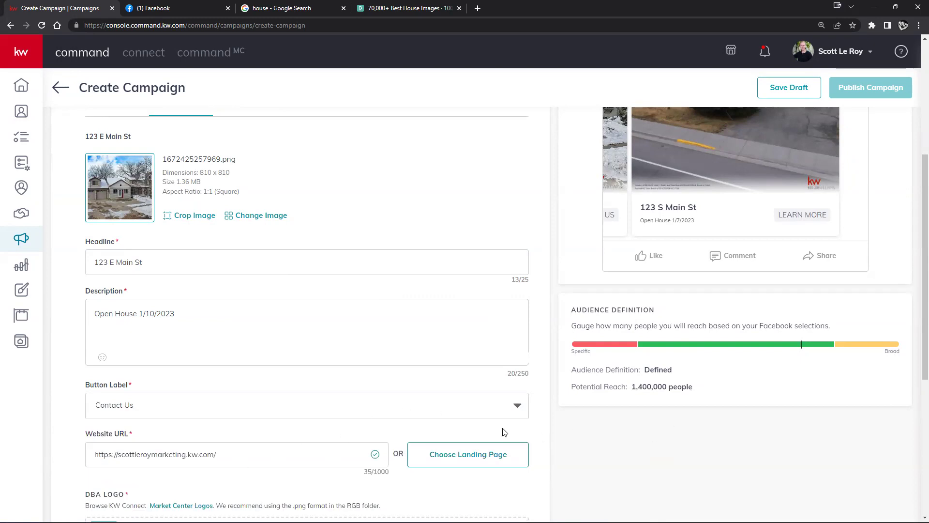
# Browse all three listings in the carousel preview to check their images, open house dates and button labels.
pyautogui.scroll(1, 505, 432)
pyautogui.moveTo(656, 185); pyautogui.dragTo(865, 204)
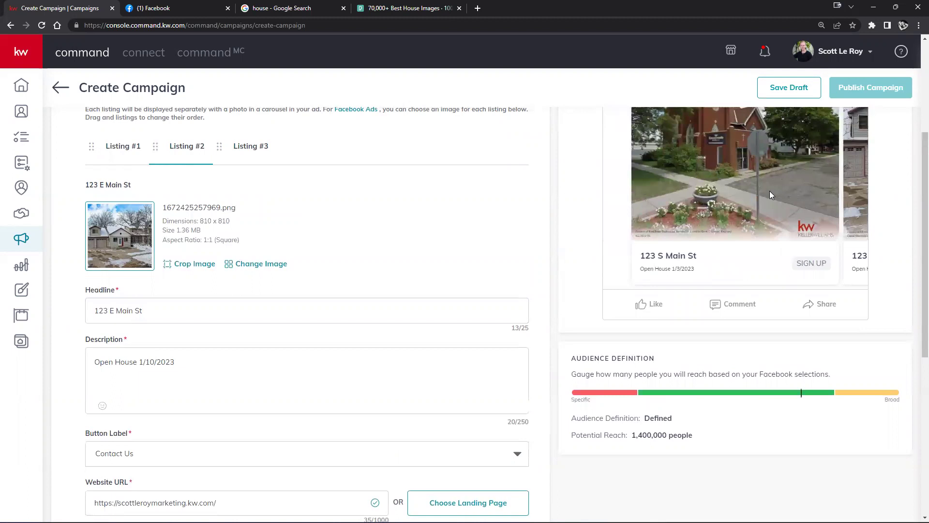
pyautogui.scroll(2, 765, 232)
pyautogui.moveTo(759, 273); pyautogui.dragTo(643, 227)
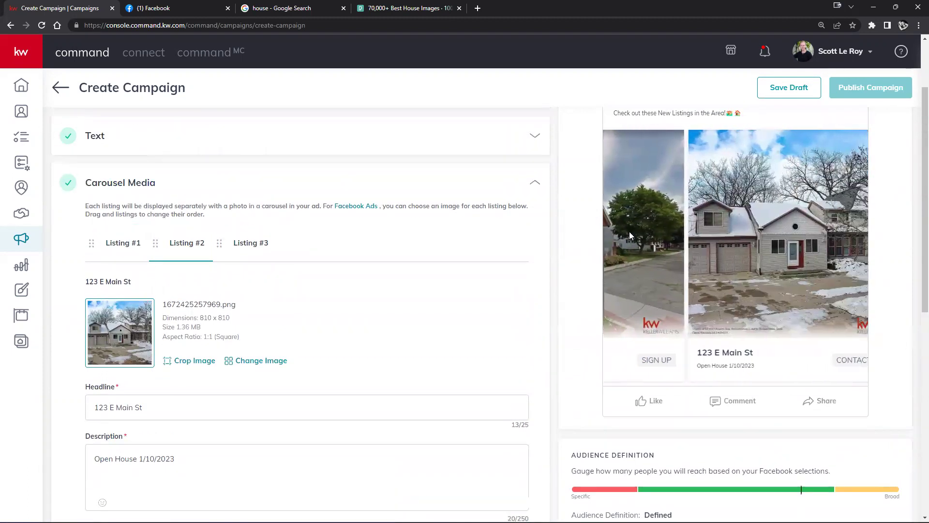
pyautogui.moveTo(740, 242); pyautogui.dragTo(549, 247)
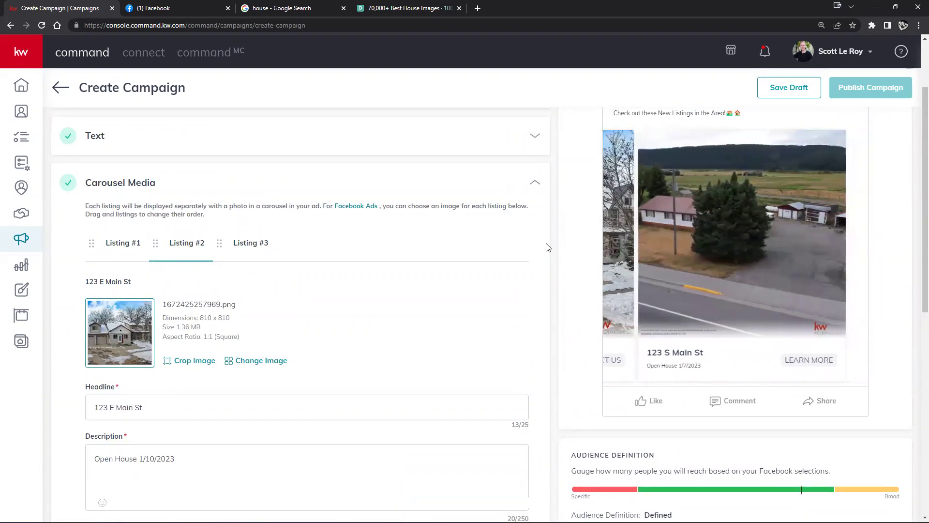
# Set the DBA logo position to Left, check it in the preview, and save the Carousel Media section.
pyautogui.scroll(-10, 532, 328)
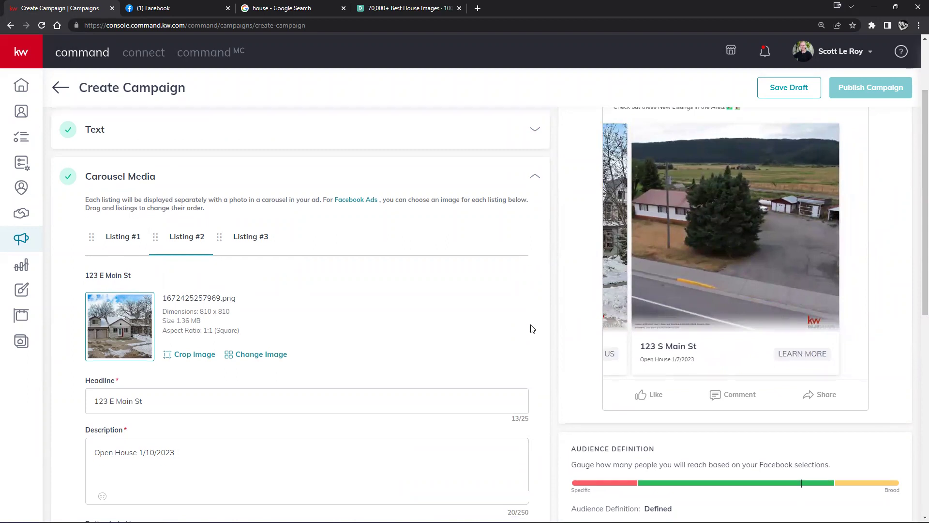
pyautogui.scroll(5, 572, 338)
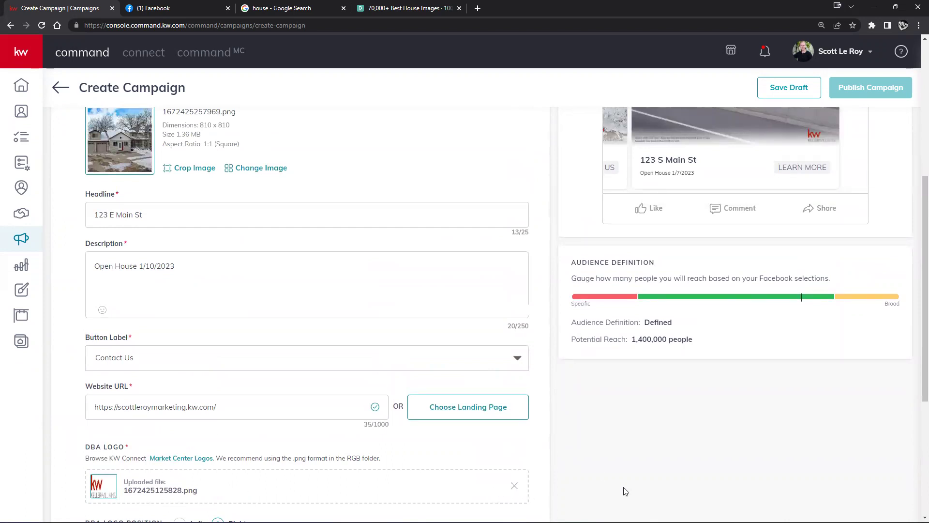
pyautogui.scroll(3, 792, 433)
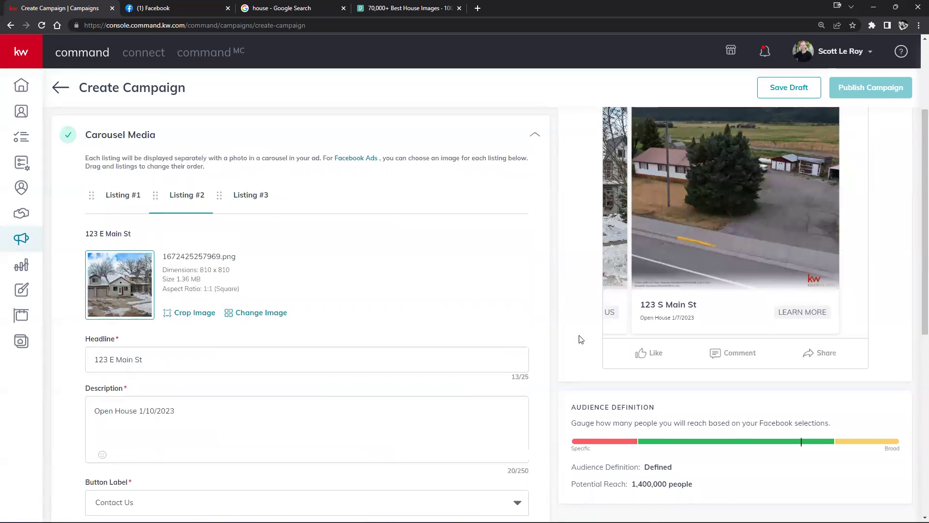
pyautogui.scroll(-5, 537, 373)
pyautogui.click(180, 426)
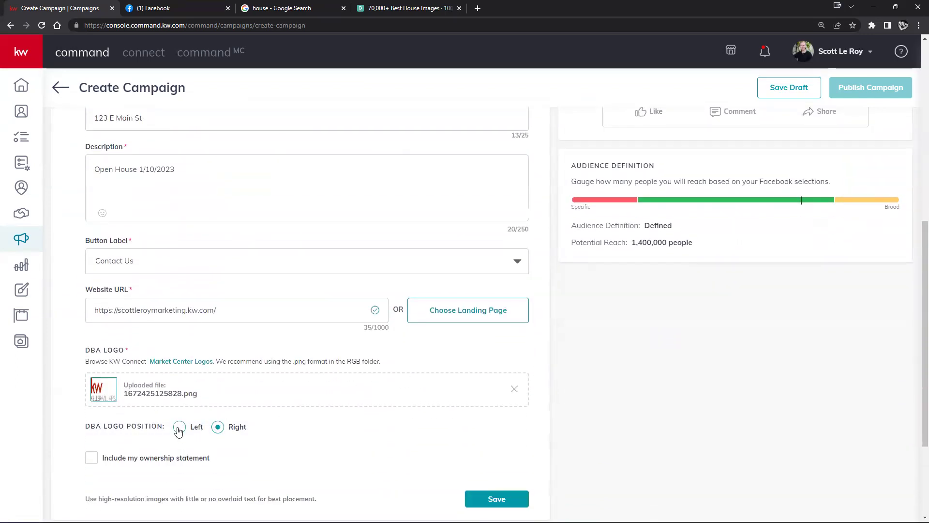
pyautogui.scroll(3, 683, 424)
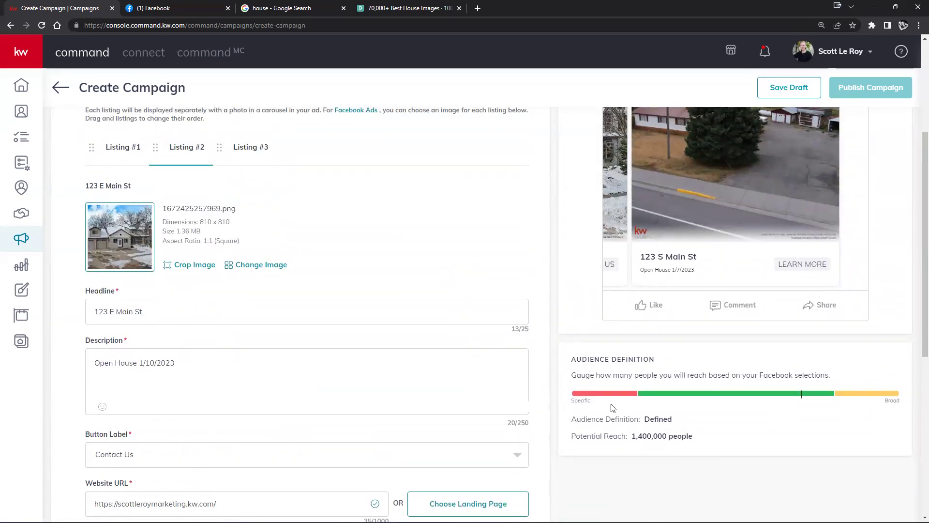
pyautogui.scroll(-7, 592, 377)
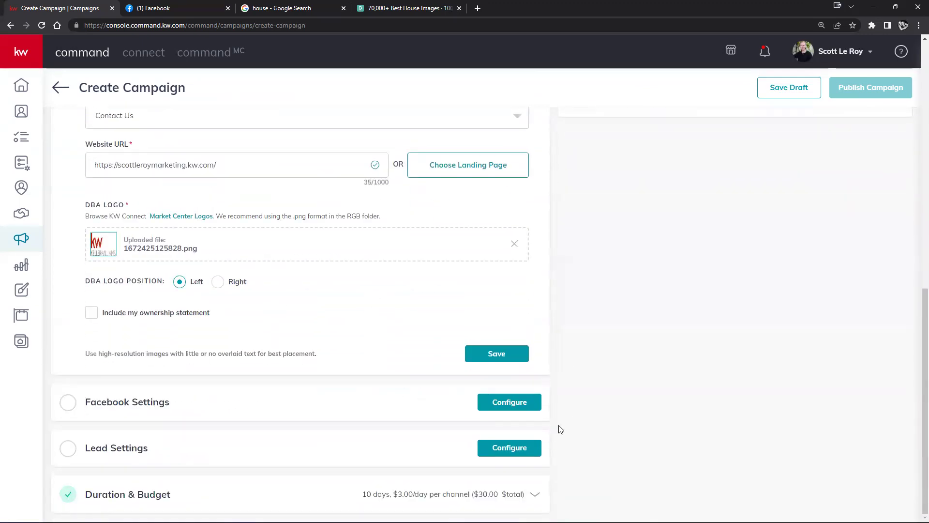
pyautogui.click(497, 354)
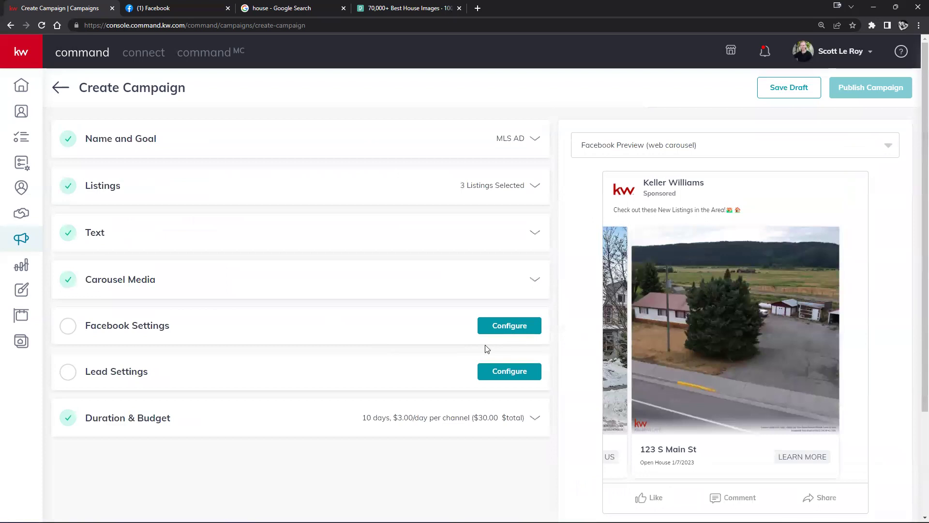
# Configure the Facebook Settings by checking the account choices and selecting the KW Teaching samples page.
pyautogui.click(509, 326)
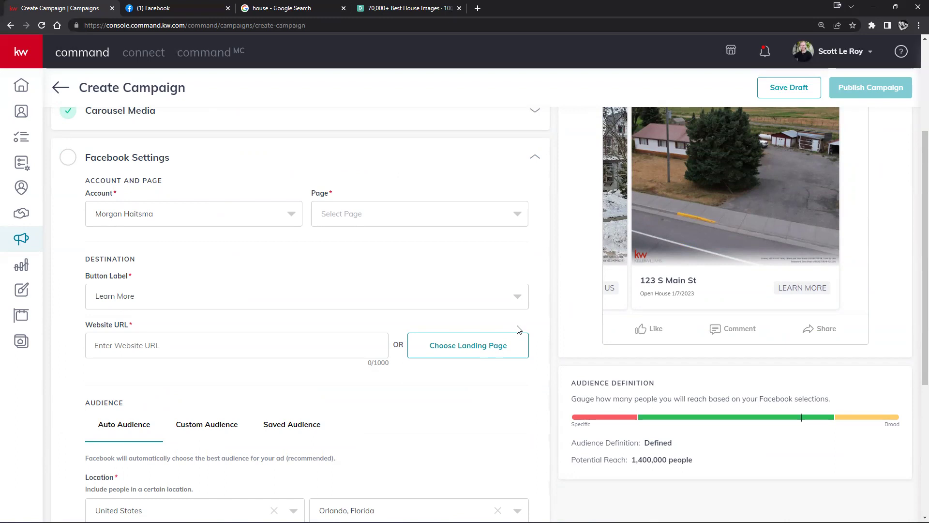
pyautogui.scroll(2, 213, 267)
pyautogui.click(153, 317)
pyautogui.click(190, 314)
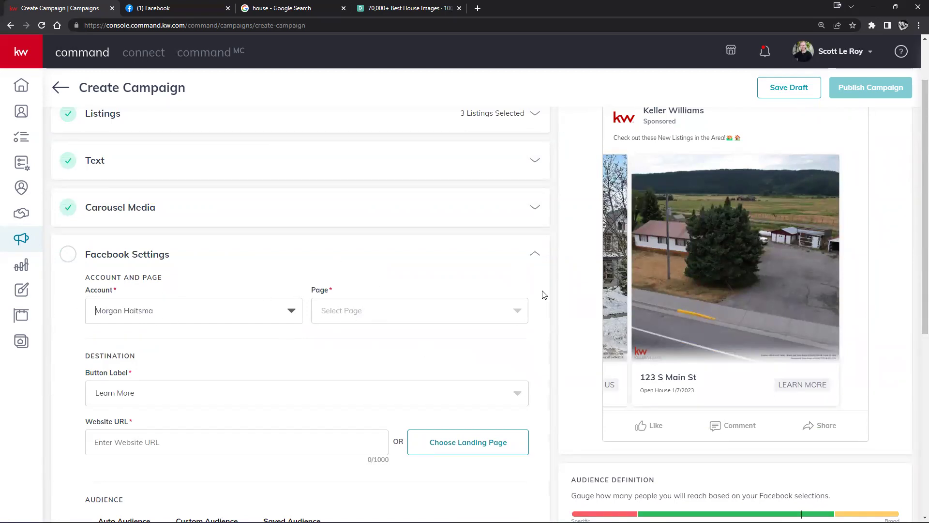
pyautogui.click(374, 306)
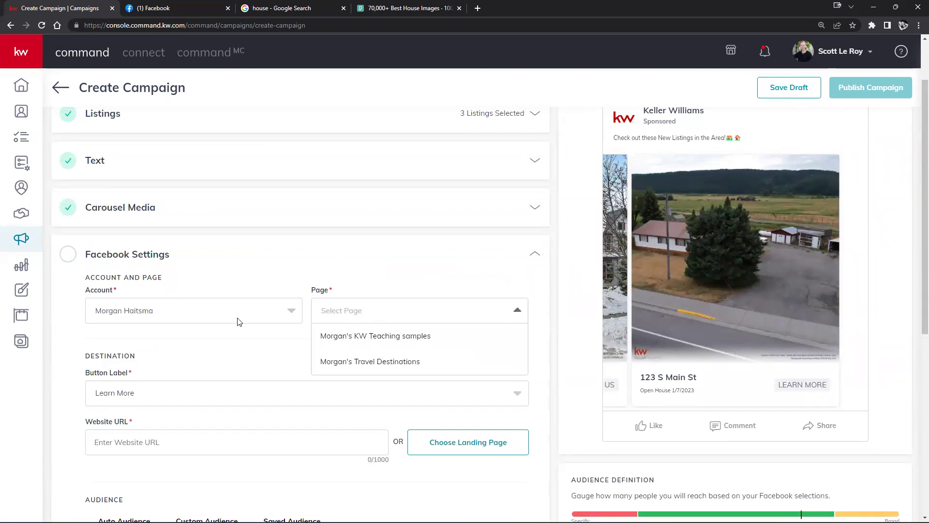
pyautogui.click(844, 51)
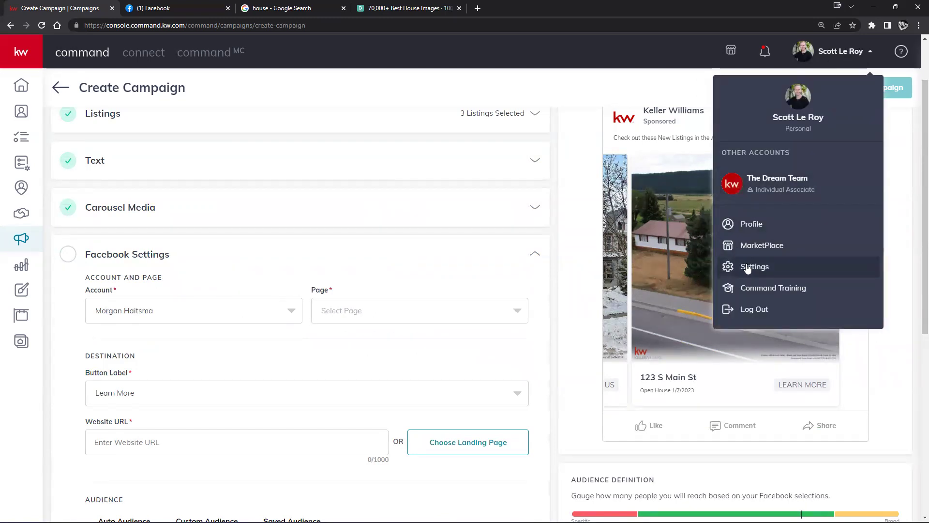
pyautogui.click(517, 310)
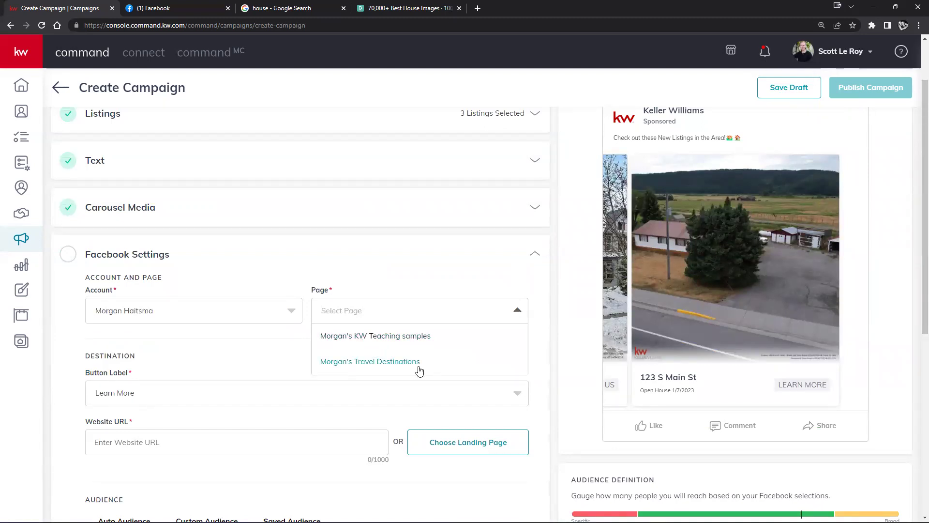
pyautogui.click(397, 342)
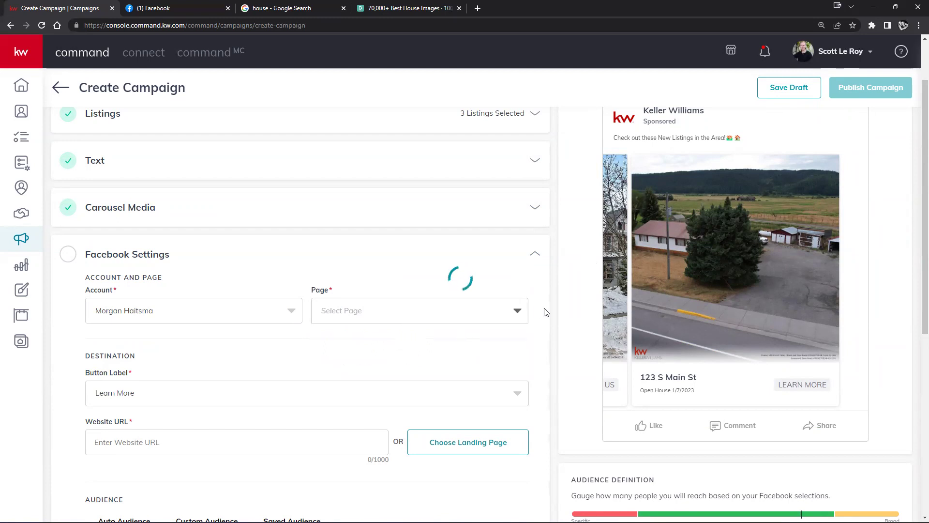
# Check the page shown in the ad preview, and review the destination and audience settings.
pyautogui.scroll(2, 692, 282)
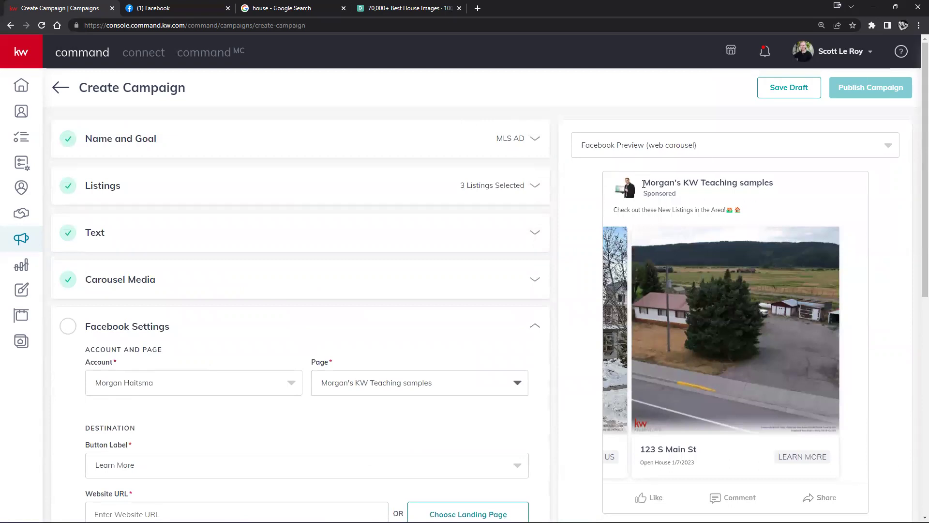
pyautogui.scroll(-6, 584, 259)
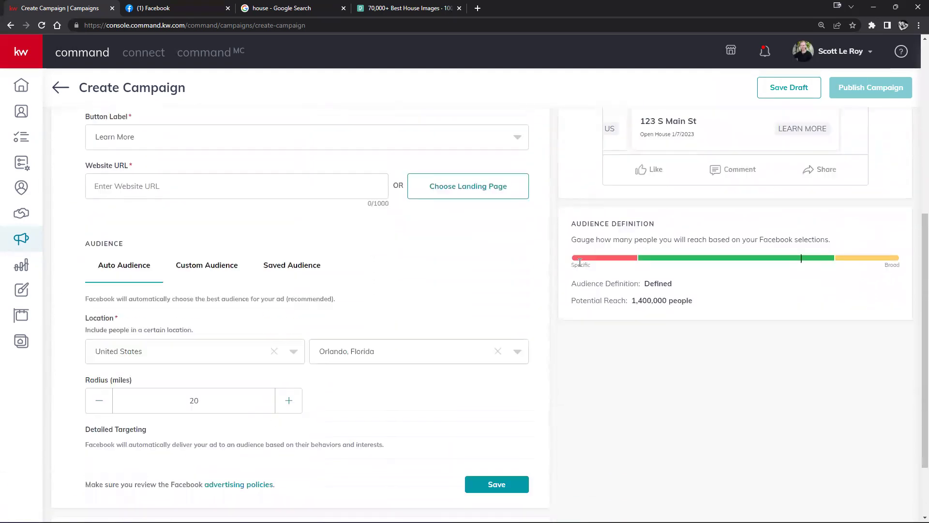
pyautogui.scroll(1, 579, 269)
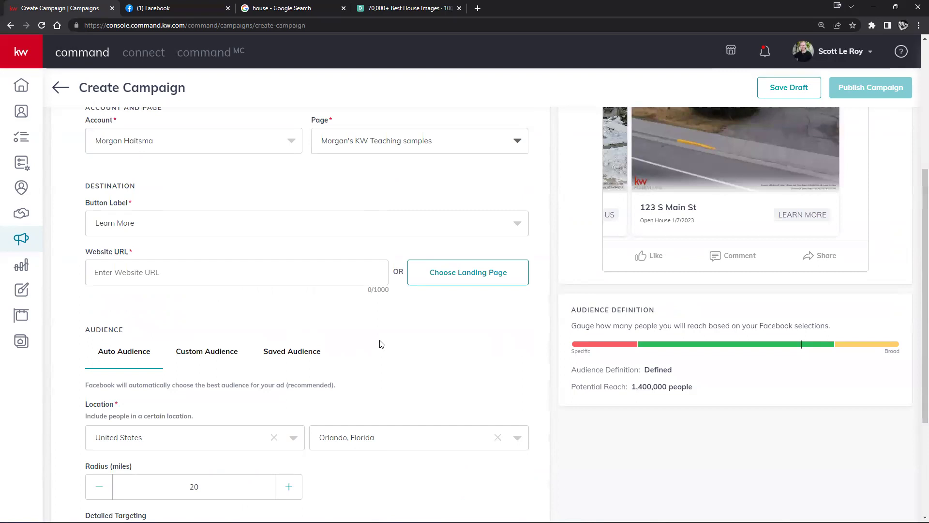
pyautogui.scroll(3, 379, 343)
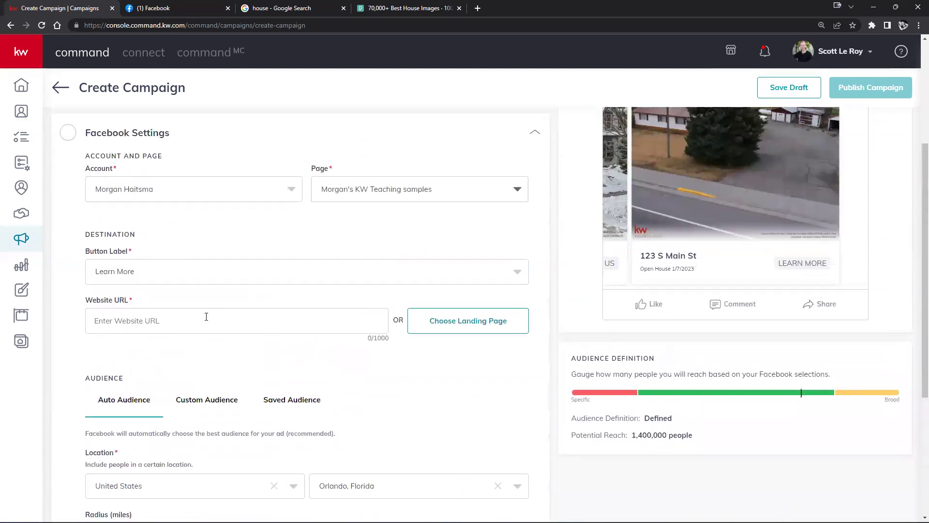
# Paste the agent's kw.com website address as the destination URL in Facebook Settings.
pyautogui.click(205, 317)
pyautogui.tripleClick(173, 325)
pyautogui.rightClick(173, 325)
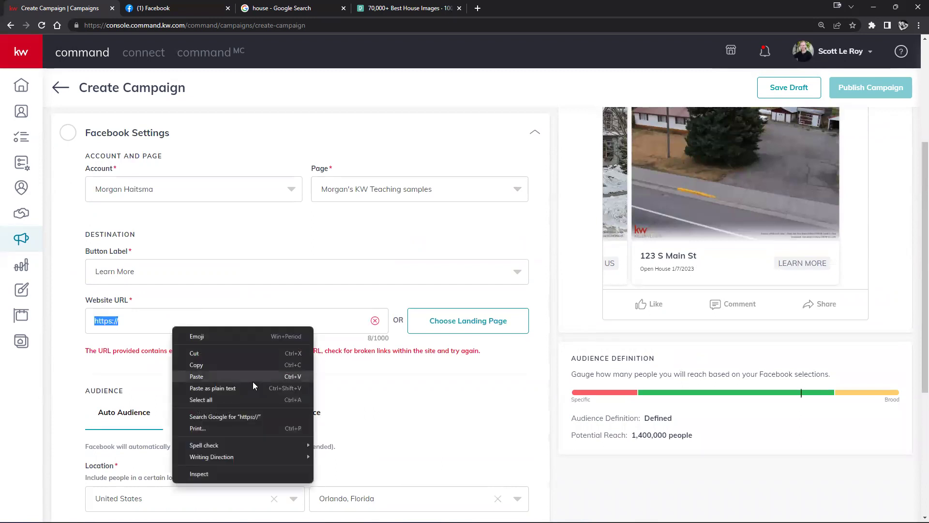
pyautogui.click(253, 379)
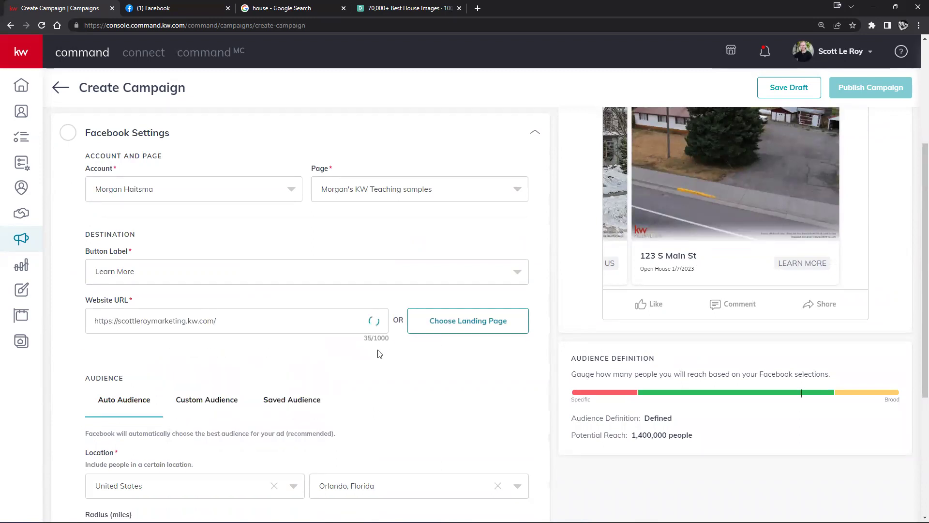
# Review the auto audience's location, radius and potential reach alongside the destination settings.
pyautogui.scroll(-3, 411, 388)
pyautogui.scroll(-1, 411, 387)
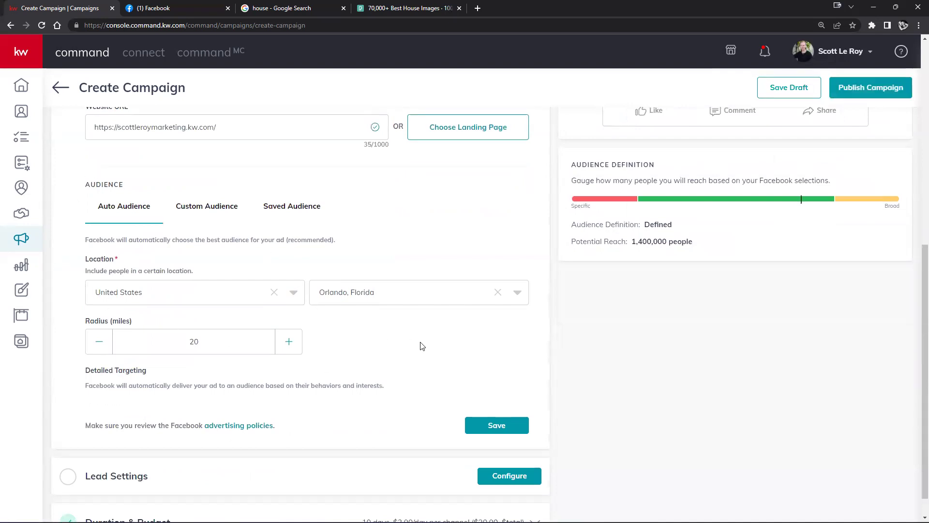
pyautogui.scroll(-1, 420, 345)
pyautogui.scroll(2, 420, 347)
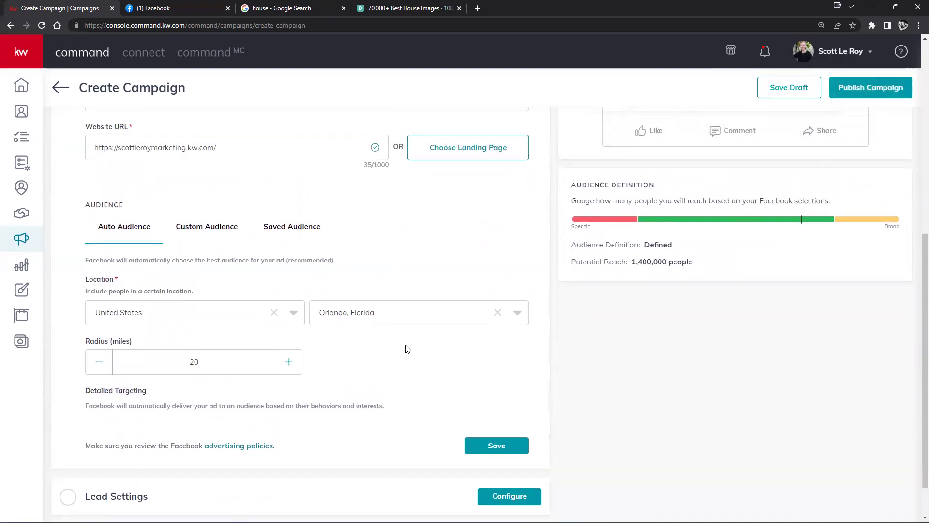
pyautogui.scroll(1, 750, 434)
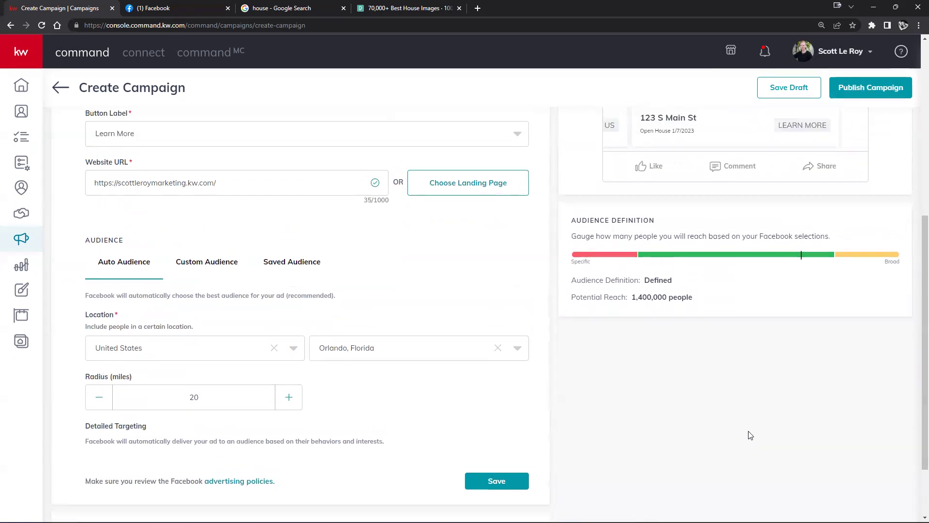
pyautogui.scroll(3, 750, 434)
pyautogui.scroll(-3, 750, 434)
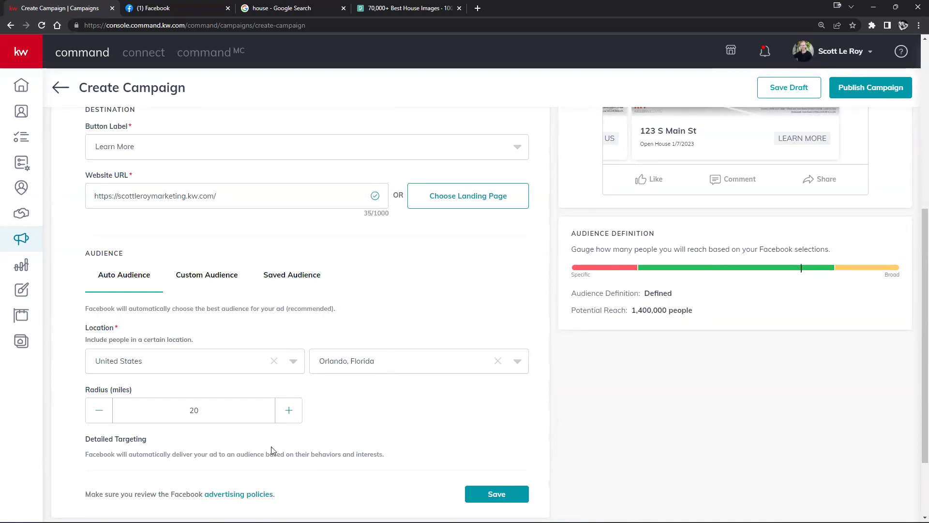
# Adjust the auto audience's radius around Orlando, Florida, raising it to 50 miles.
pyautogui.click(102, 420)
pyautogui.click(292, 416)
pyautogui.click(291, 417)
pyautogui.click(290, 418)
pyautogui.click(290, 418)
pyautogui.click(289, 418)
pyautogui.click(289, 417)
pyautogui.doubleClick(243, 413)
pyautogui.write('100000')
pyautogui.click(328, 394)
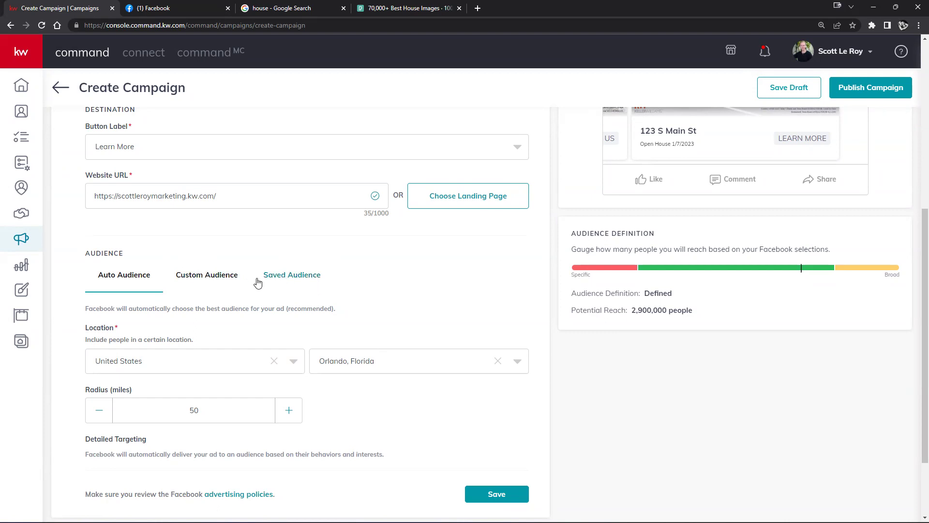
# Switch the ad targeting to Custom Audience and review its location, radius and detailed targeting options.
pyautogui.click(192, 280)
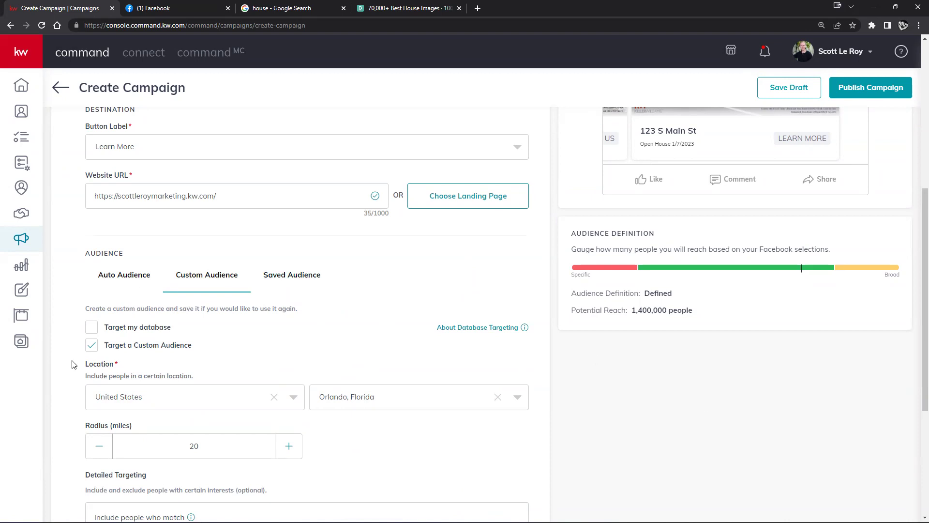
pyautogui.scroll(-4, 317, 371)
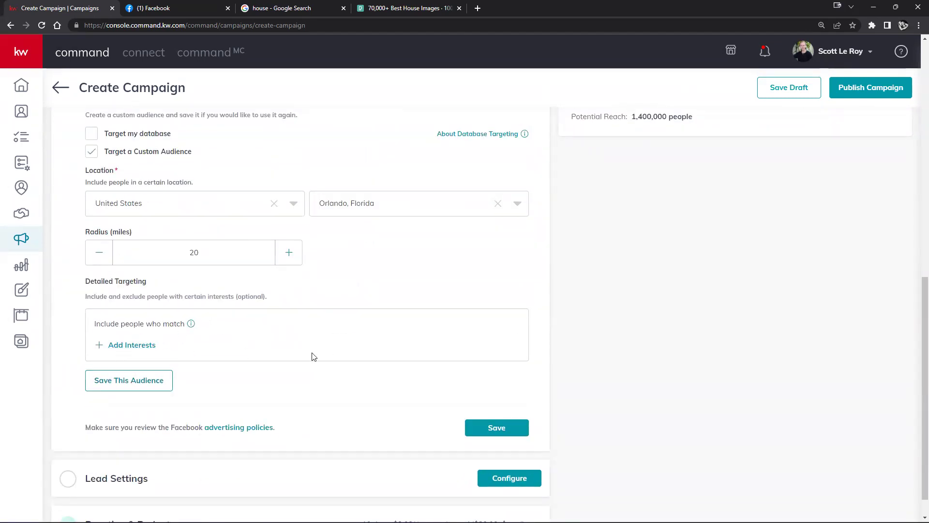
pyautogui.scroll(2, 315, 357)
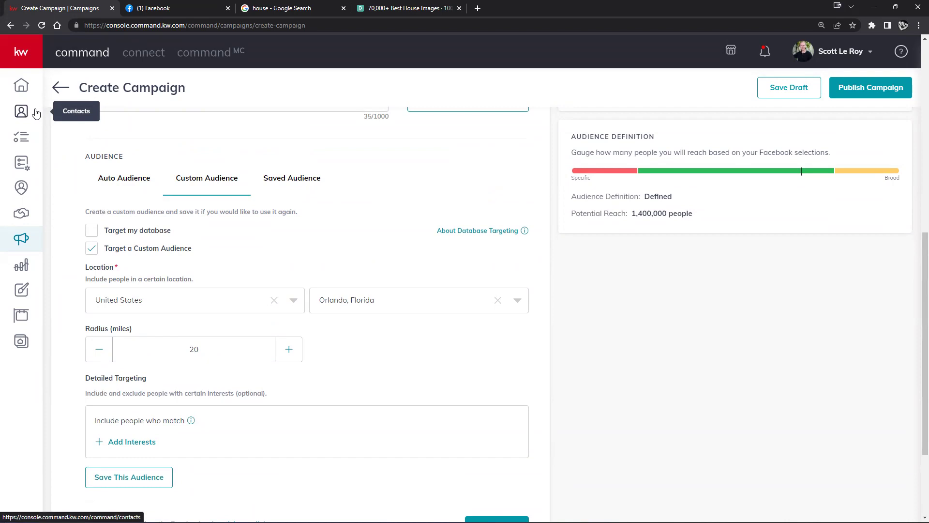
# Try targeting the contact database and check its audience choices, then restore Target a Custom Audience as the only targeting option.
pyautogui.click(92, 231)
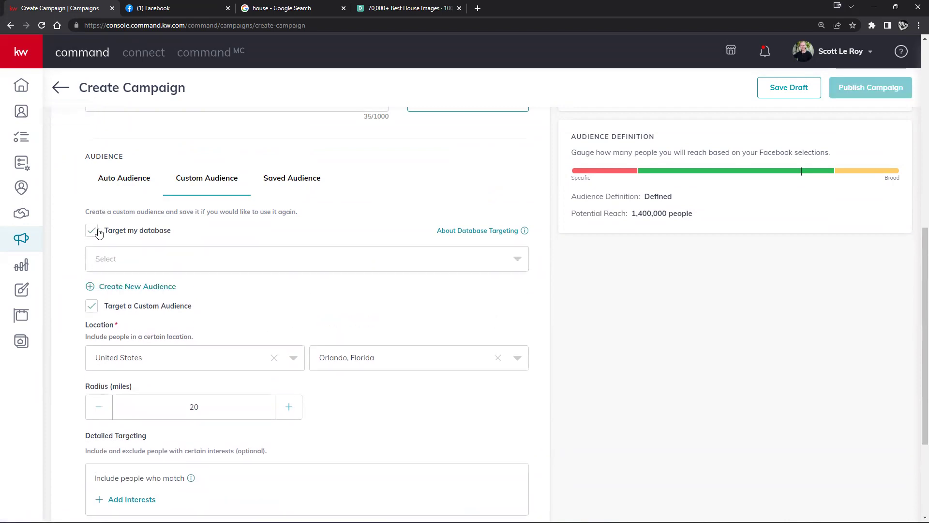
pyautogui.click(431, 264)
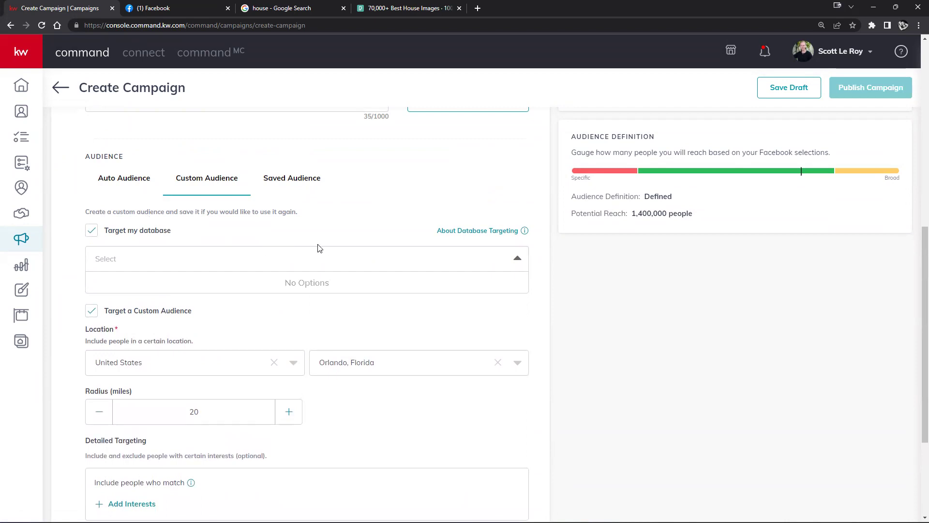
pyautogui.click(371, 235)
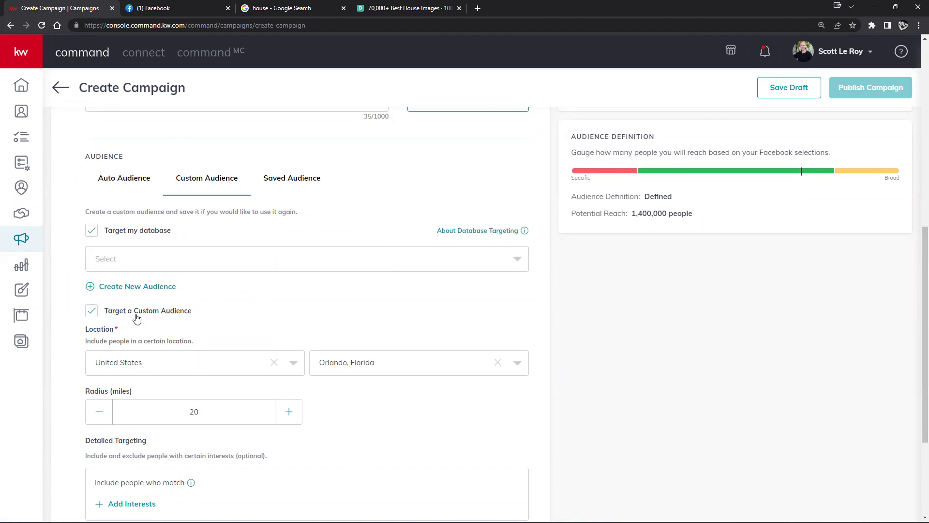
pyautogui.click(87, 314)
pyautogui.click(266, 310)
pyautogui.click(95, 285)
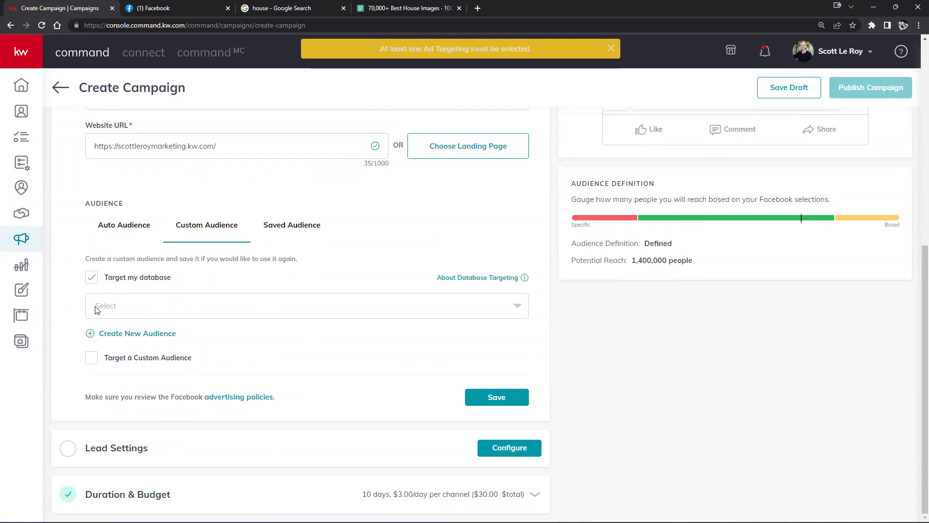
pyautogui.click(96, 287)
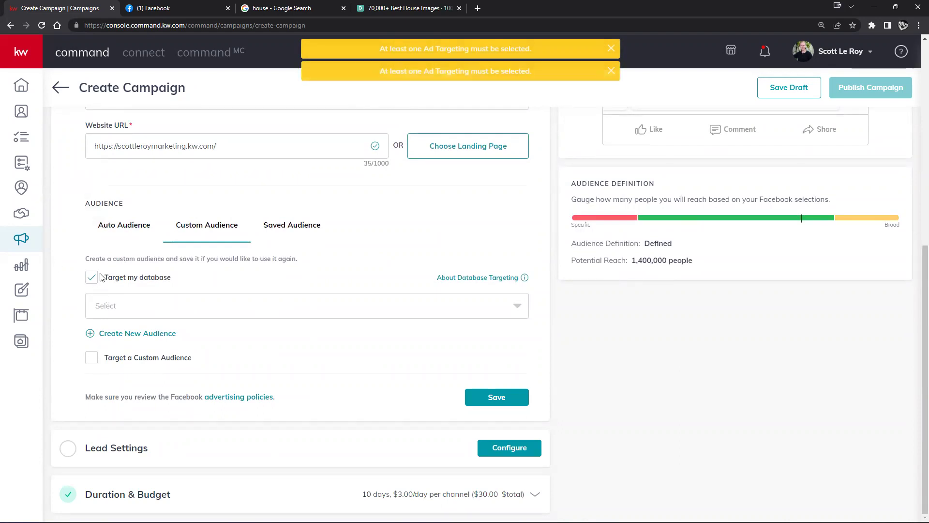
pyautogui.click(88, 359)
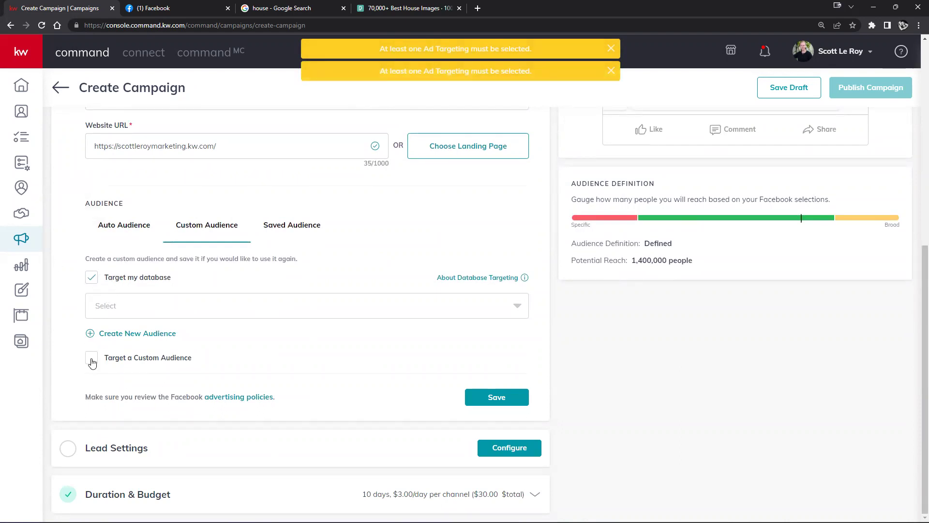
pyautogui.click(90, 278)
# Browse the interests and their estimated audience sizes for the custom audience's detailed targeting, and close the list without selecting any.
pyautogui.scroll(-2, 288, 369)
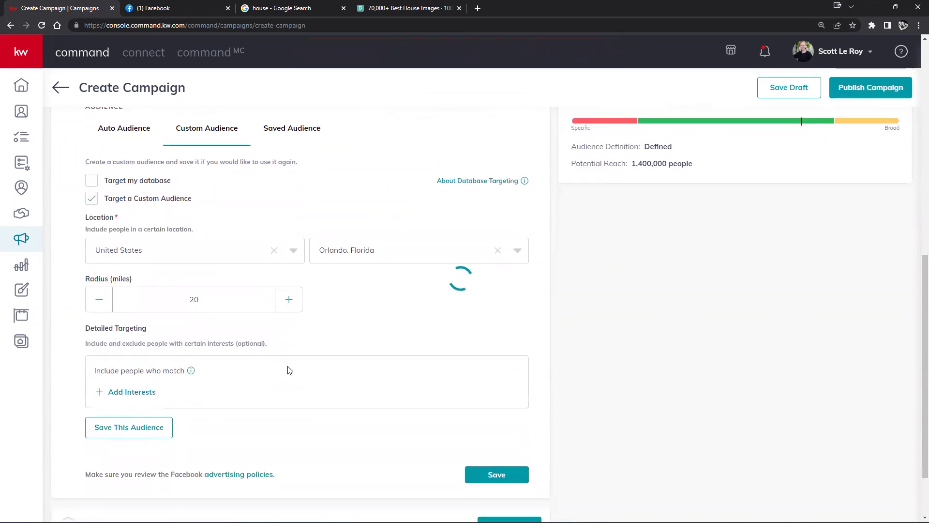
pyautogui.click(137, 392)
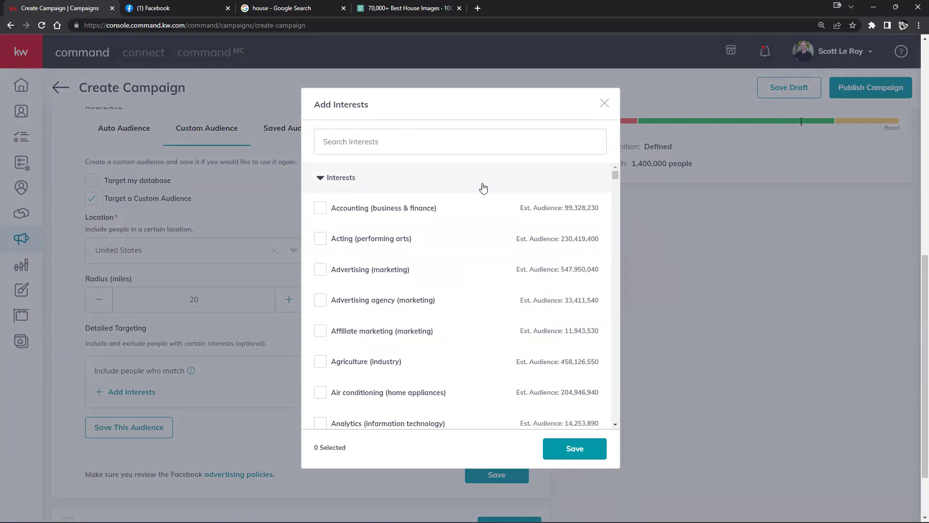
pyautogui.scroll(-5, 483, 188)
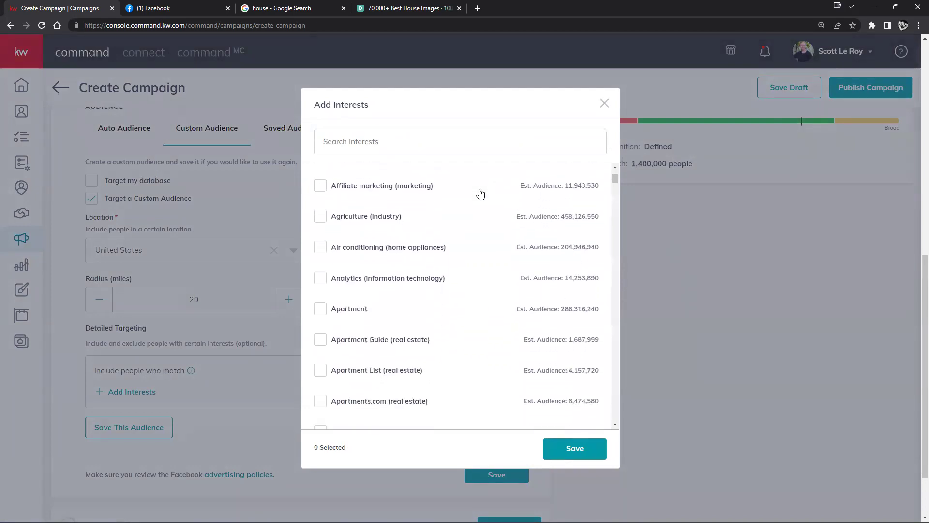
pyautogui.scroll(-10, 481, 194)
pyautogui.moveTo(541, 241)
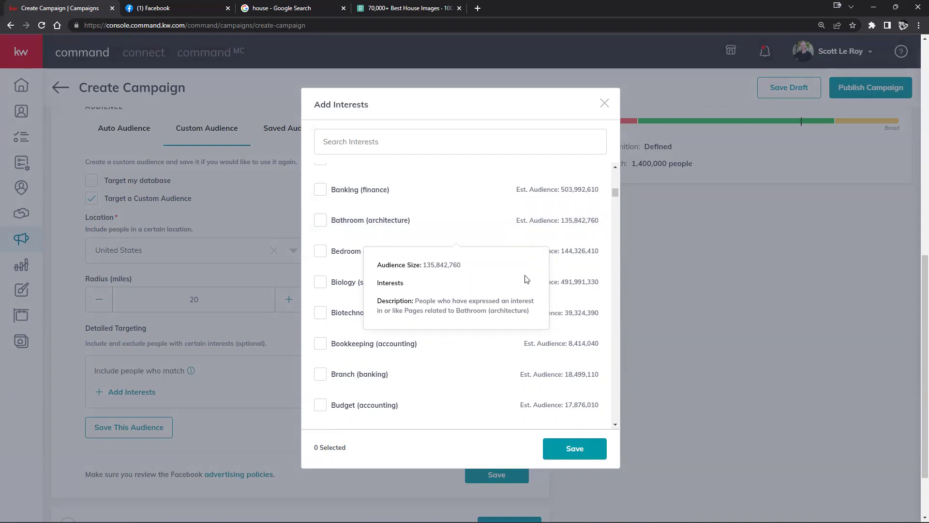
pyautogui.scroll(-3, 471, 394)
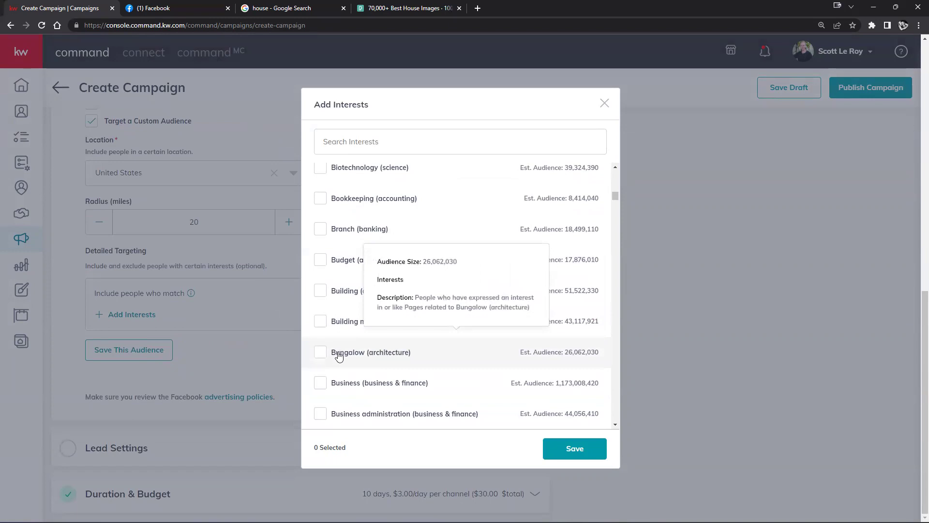
pyautogui.scroll(-1, 463, 386)
pyautogui.scroll(-8, 463, 386)
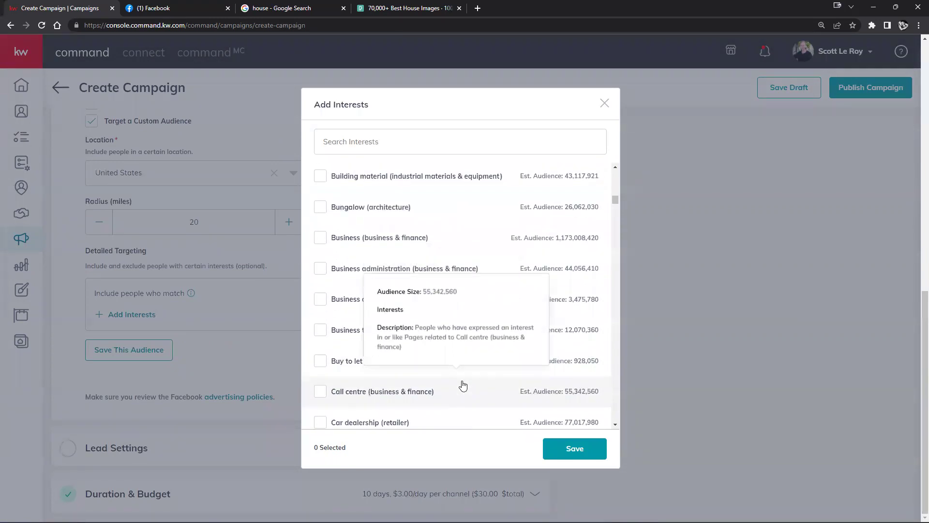
pyautogui.scroll(-2, 464, 385)
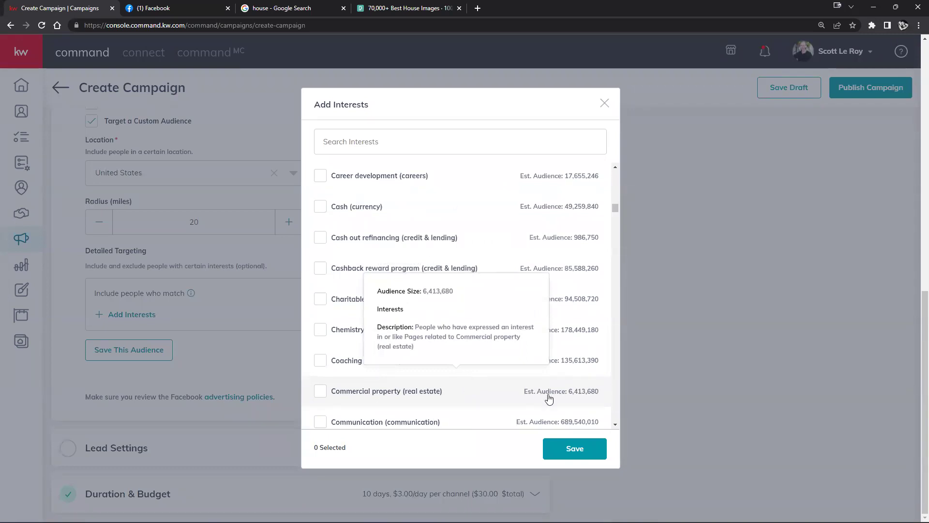
pyautogui.scroll(-1, 436, 382)
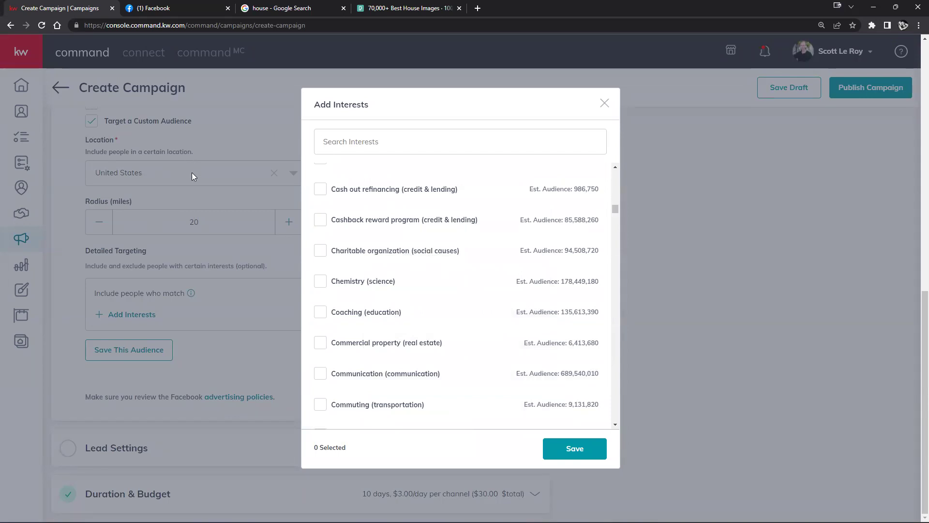
pyautogui.moveTo(419, 341)
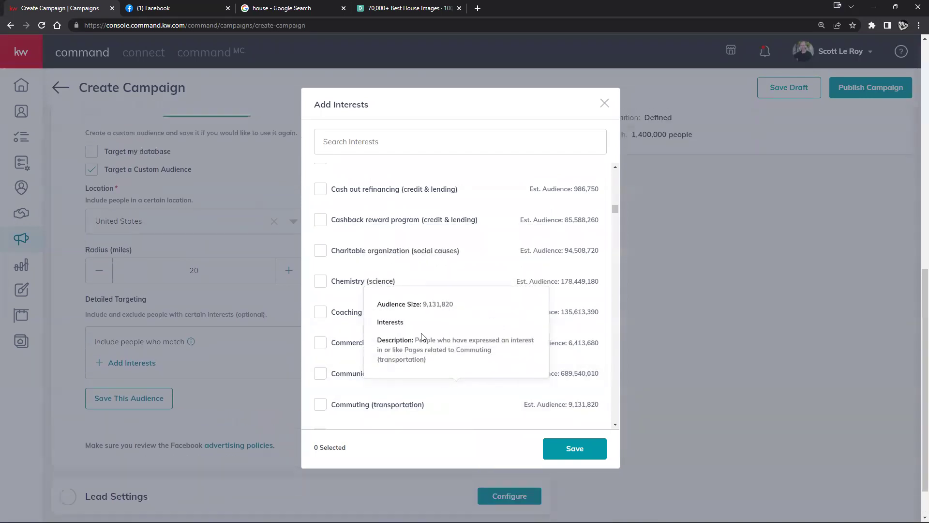
pyautogui.moveTo(306, 292)
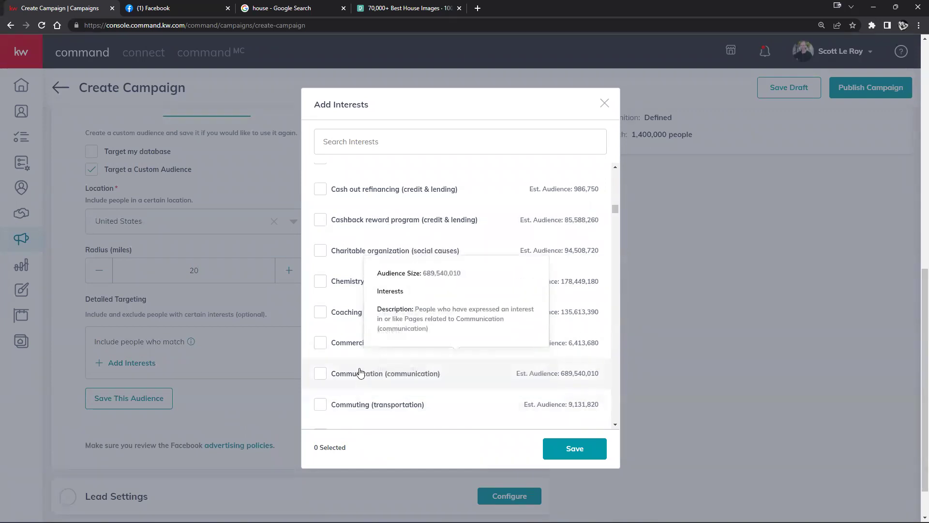
pyautogui.scroll(-3, 357, 369)
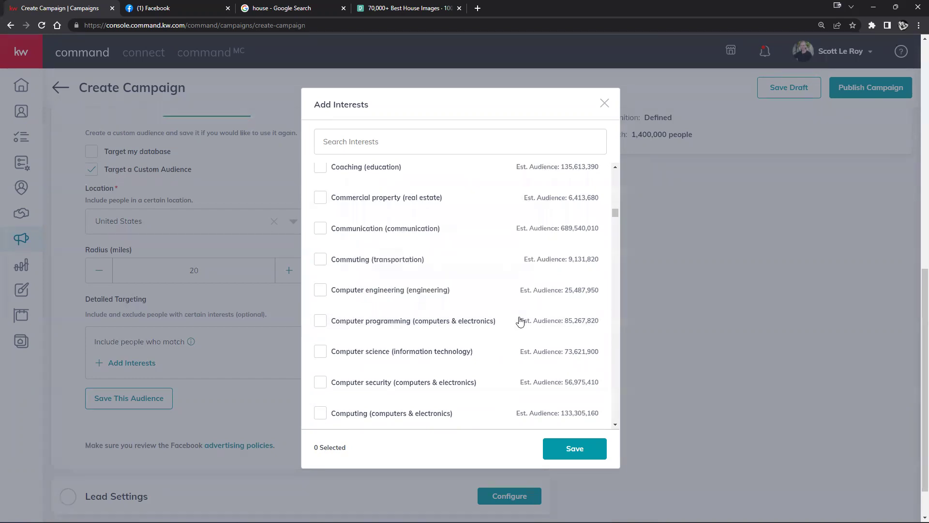
pyautogui.moveTo(466, 419)
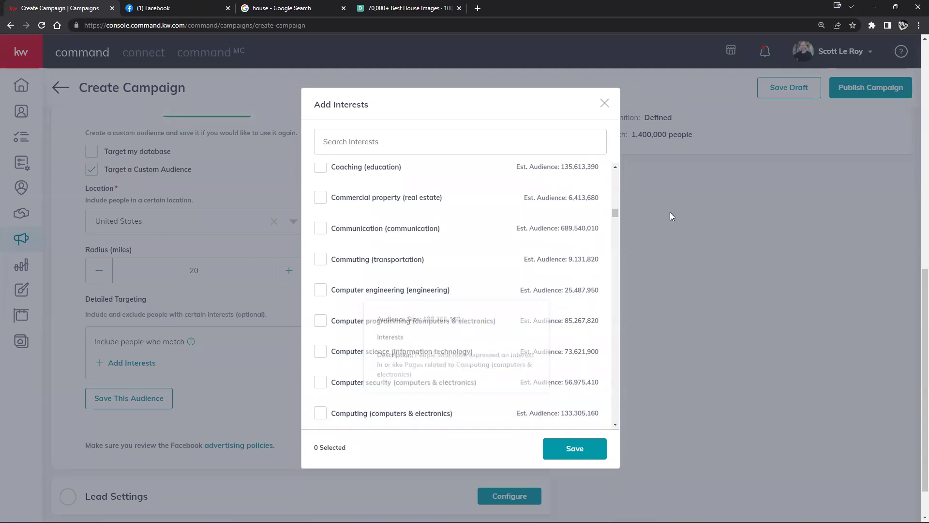
pyautogui.click(605, 103)
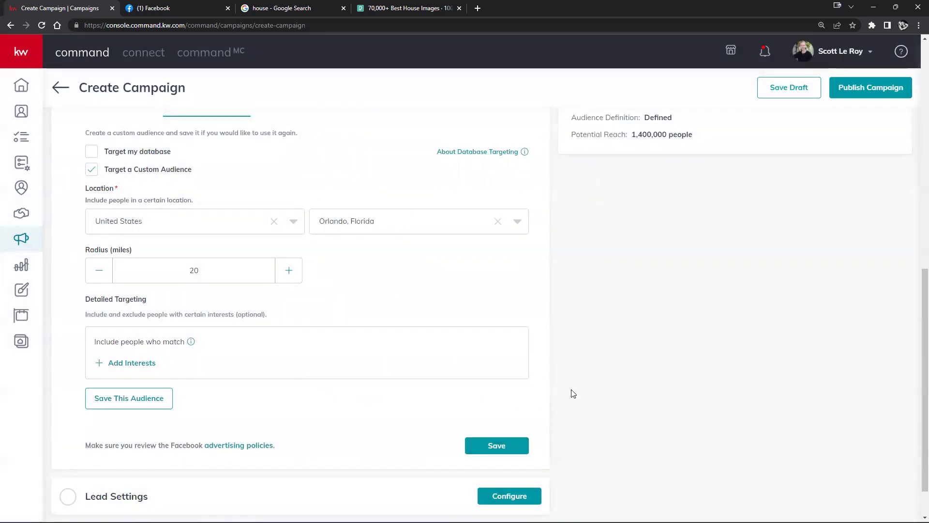
# Save the Facebook Settings section and open Lead Settings for configuration.
pyautogui.scroll(-1, 572, 393)
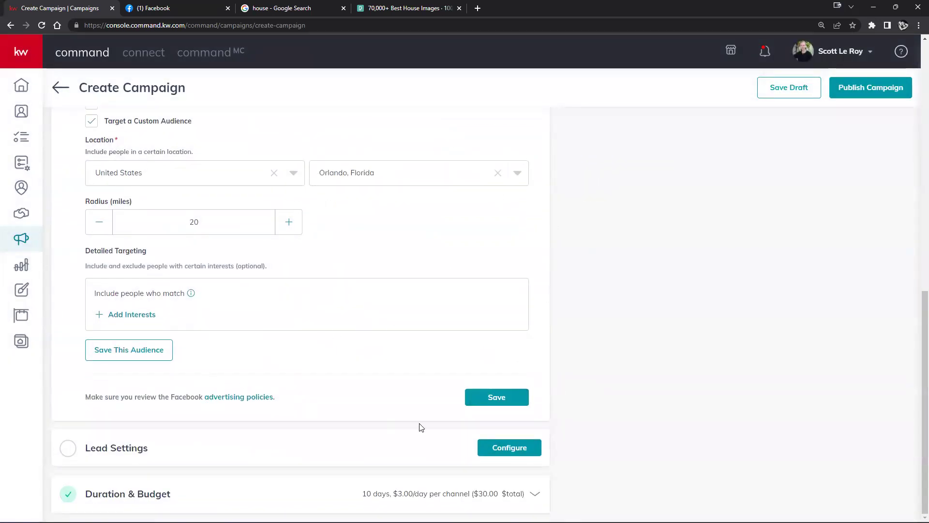
pyautogui.click(487, 397)
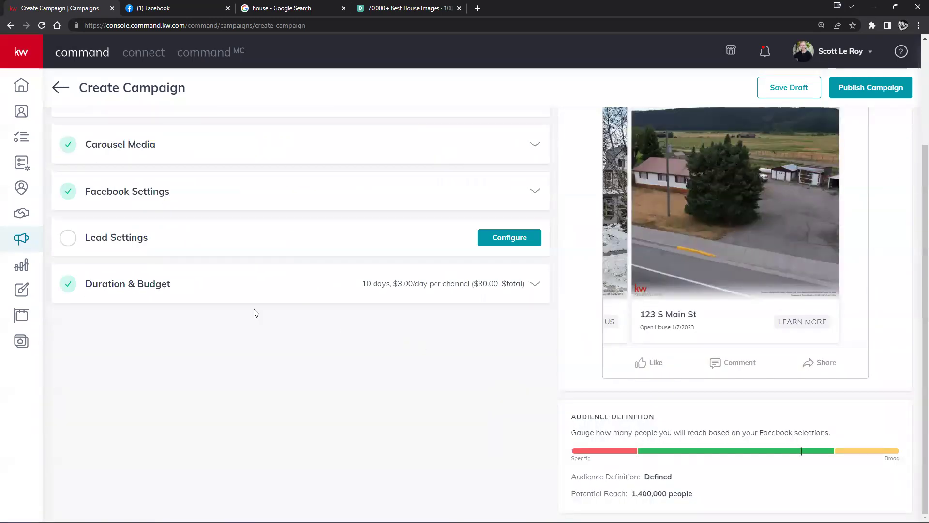
pyautogui.click(484, 240)
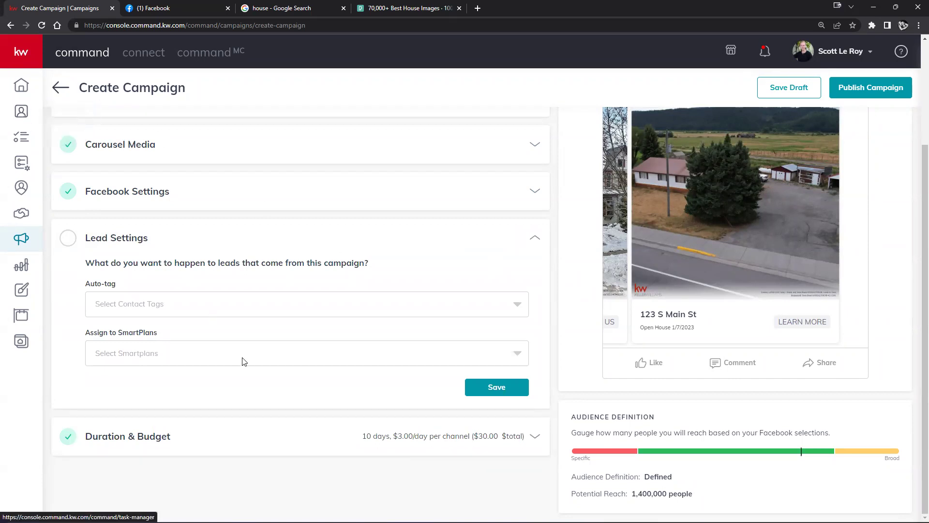
# Browse the contact tags offered for auto-tagging leads without choosing any, and review the campaign sections.
pyautogui.click(464, 314)
pyautogui.scroll(-3, 176, 419)
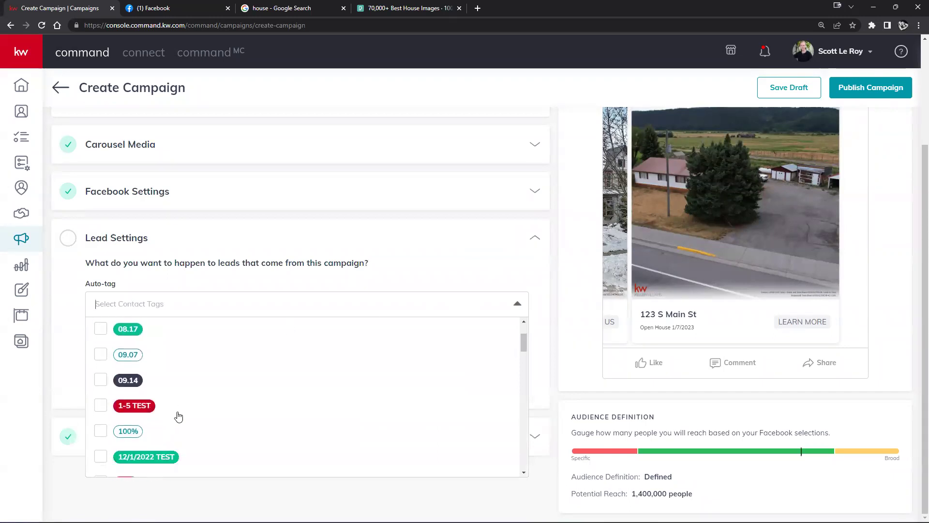
pyautogui.scroll(3, 178, 415)
pyautogui.click(449, 265)
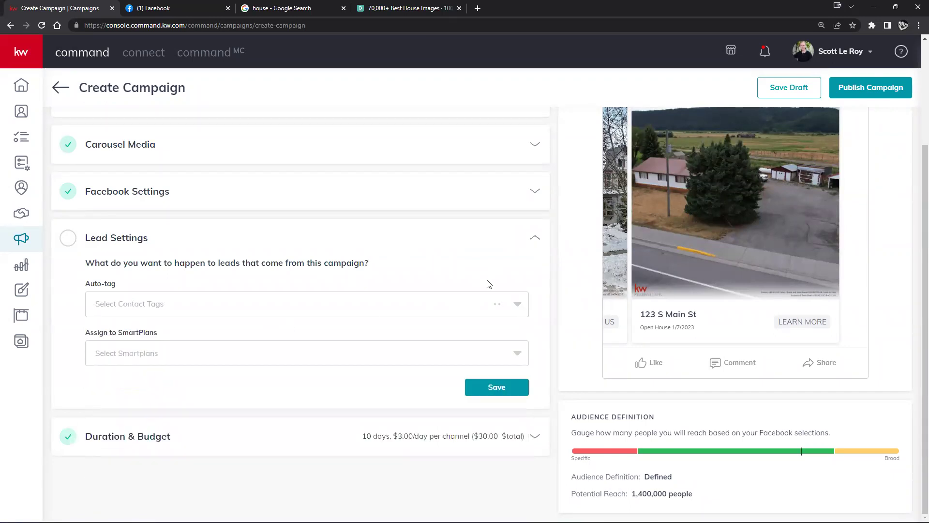
pyautogui.scroll(3, 487, 284)
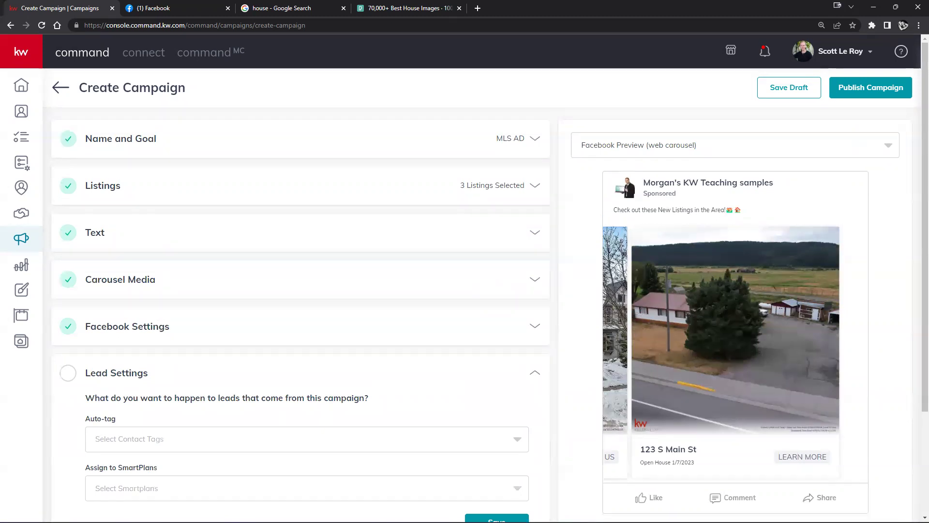
# Browse the contact tags and SmartPlans offered for the campaign's leads without selecting any.
pyautogui.click(248, 439)
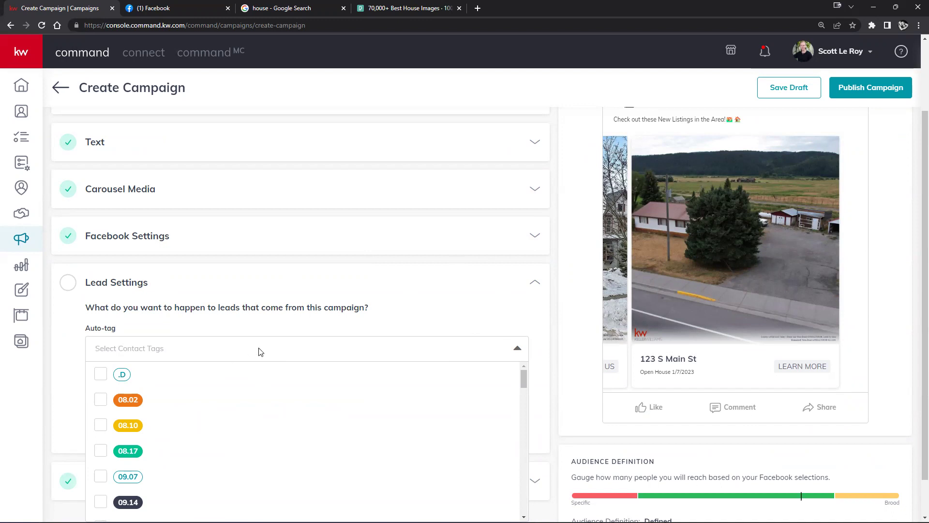
pyautogui.scroll(-3, 319, 423)
pyautogui.click(558, 377)
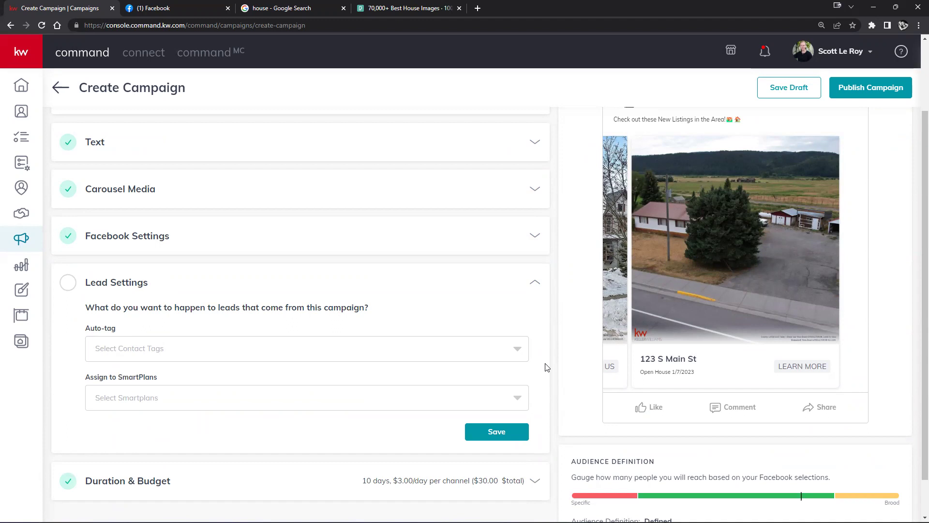
pyautogui.click(510, 408)
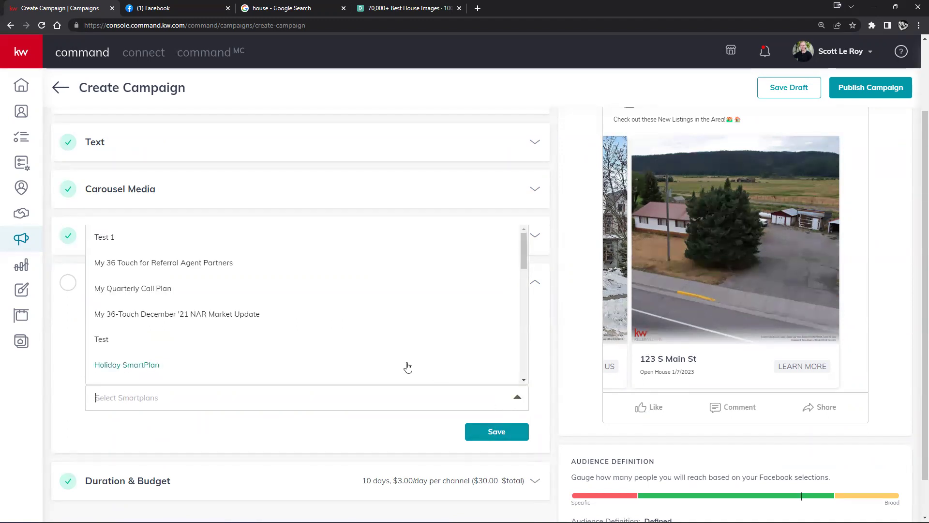
pyautogui.click(542, 360)
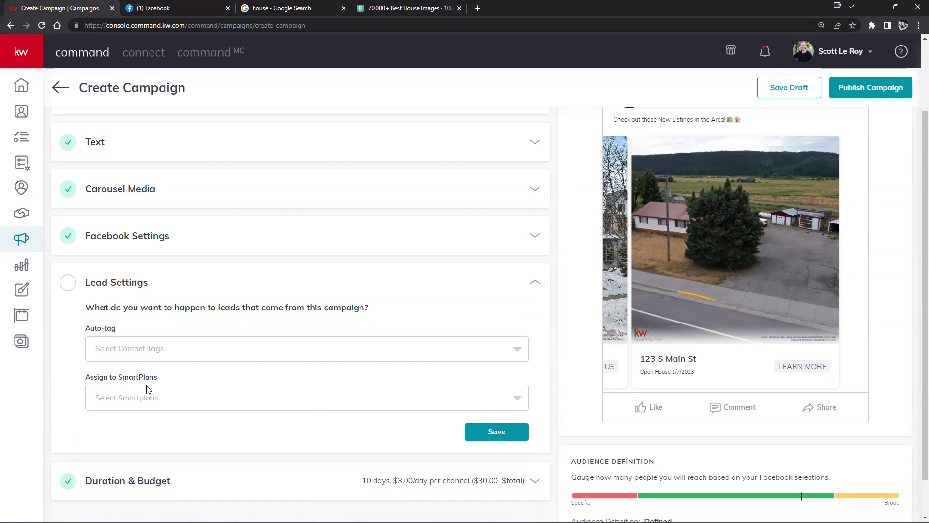
# Open Duration & Budget and set the campaign's end date to Jan 5, 2023.
pyautogui.scroll(-1, 237, 419)
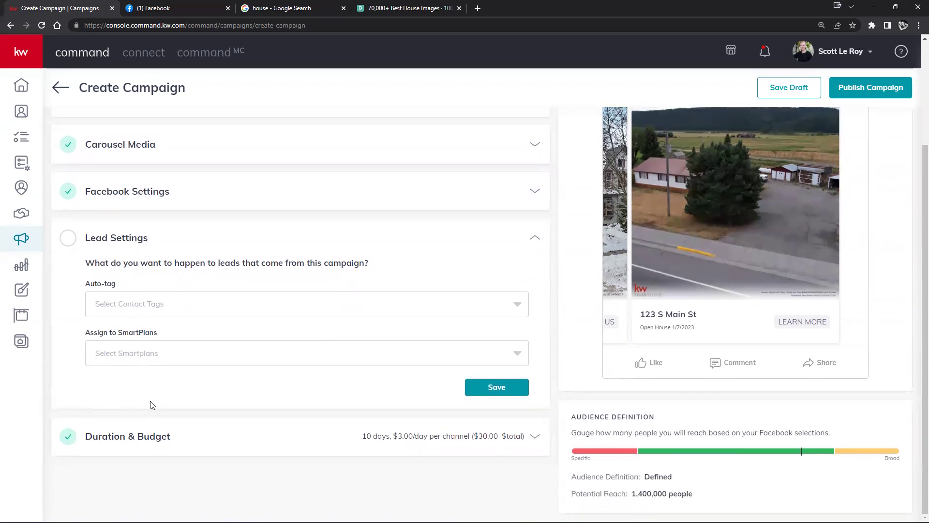
pyautogui.click(237, 435)
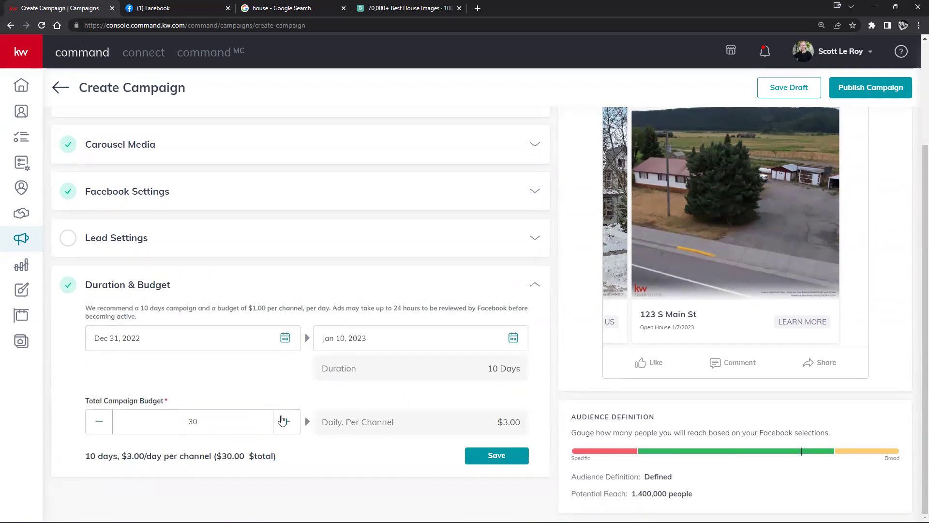
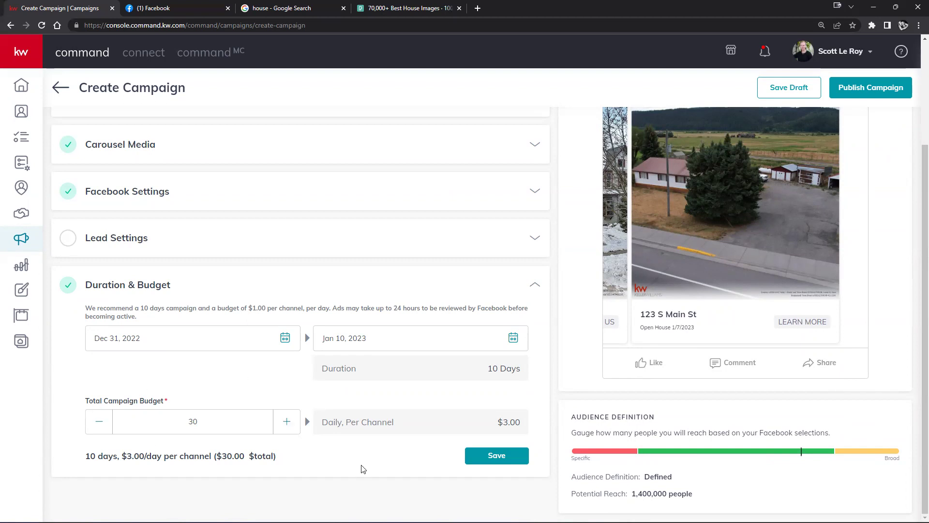
pyautogui.click(513, 338)
pyautogui.click(421, 409)
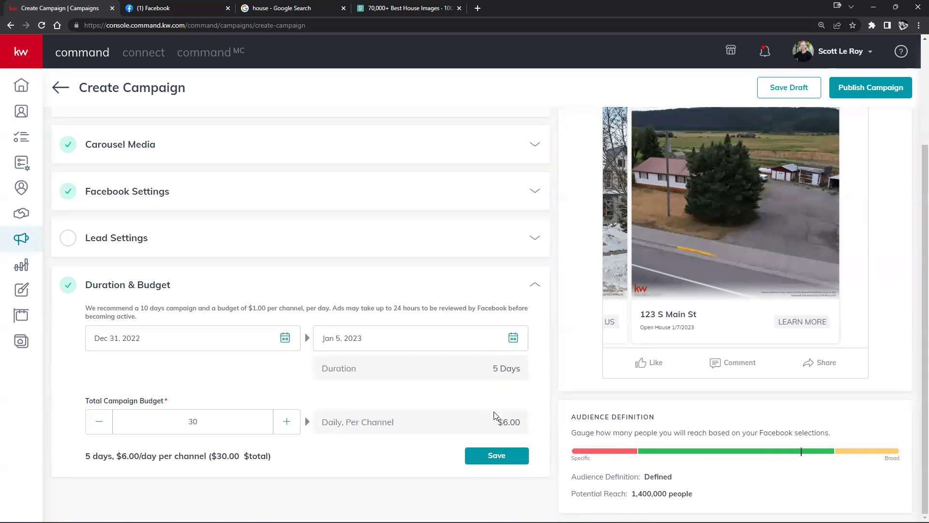
# Set the total campaign budget to $14 and save the Duration & Budget section.
pyautogui.click(105, 425)
pyautogui.click(107, 424)
pyautogui.click(108, 423)
pyautogui.click(108, 423)
pyautogui.click(108, 423)
pyautogui.click(108, 423)
pyautogui.click(108, 423)
pyautogui.click(108, 423)
pyautogui.click(109, 423)
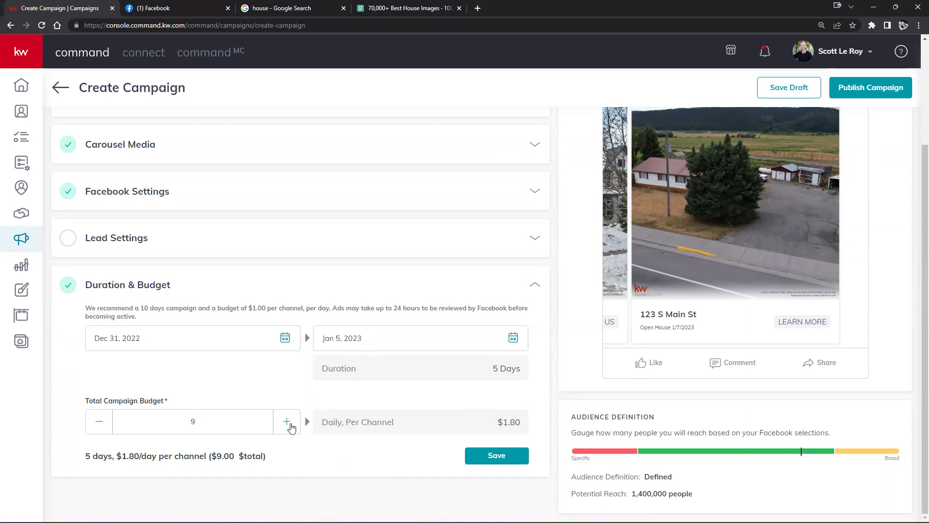
pyautogui.click(282, 424)
pyautogui.click(283, 428)
pyautogui.click(287, 425)
pyautogui.click(499, 455)
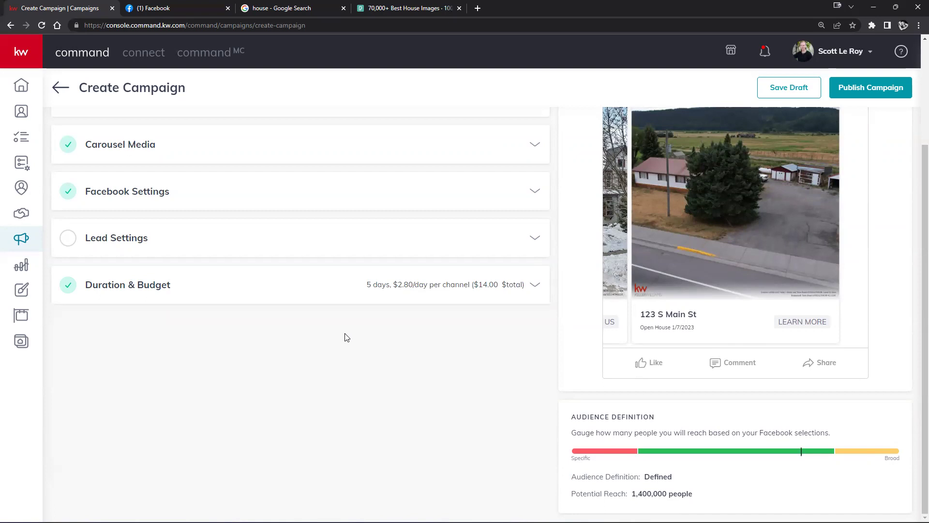
# Auto-tag the campaign's leads with the Facebook Lead tag and save the Lead Settings section.
pyautogui.scroll(1, 639, 347)
pyautogui.scroll(3, 639, 347)
pyautogui.click(303, 378)
pyautogui.scroll(-3, 358, 377)
pyautogui.click(518, 305)
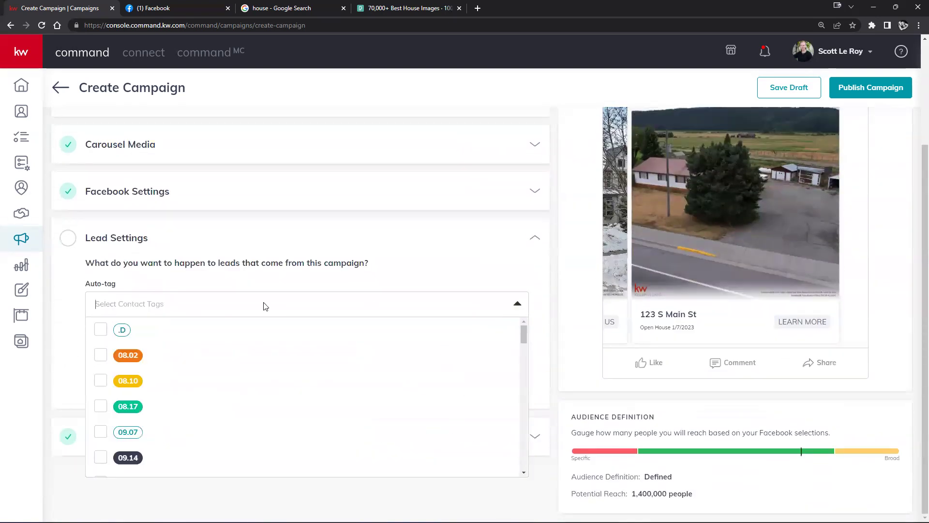
pyautogui.scroll(-3, 113, 377)
pyautogui.click(179, 304)
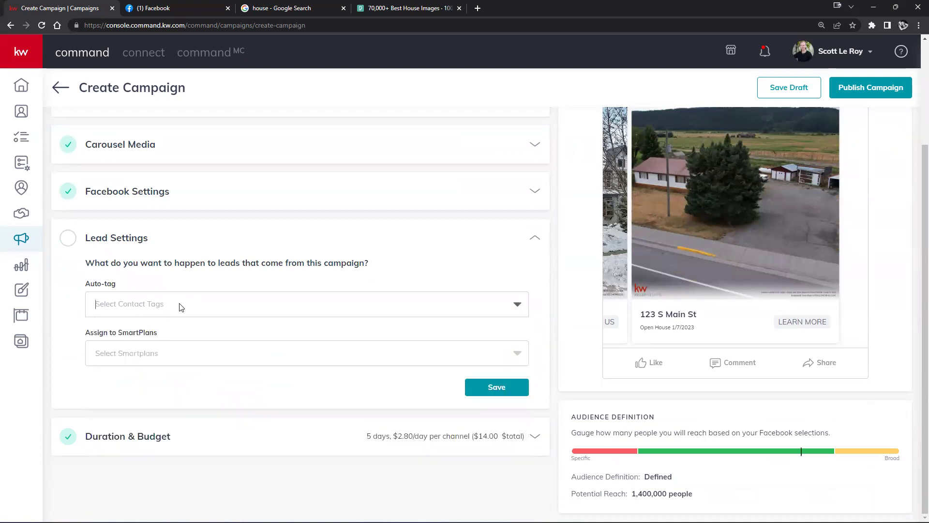
pyautogui.write('lead')
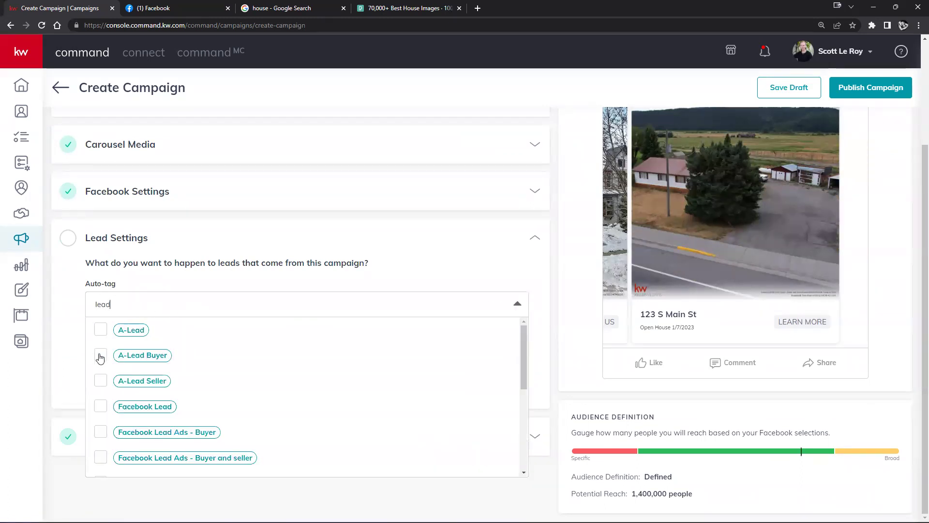
pyautogui.click(98, 408)
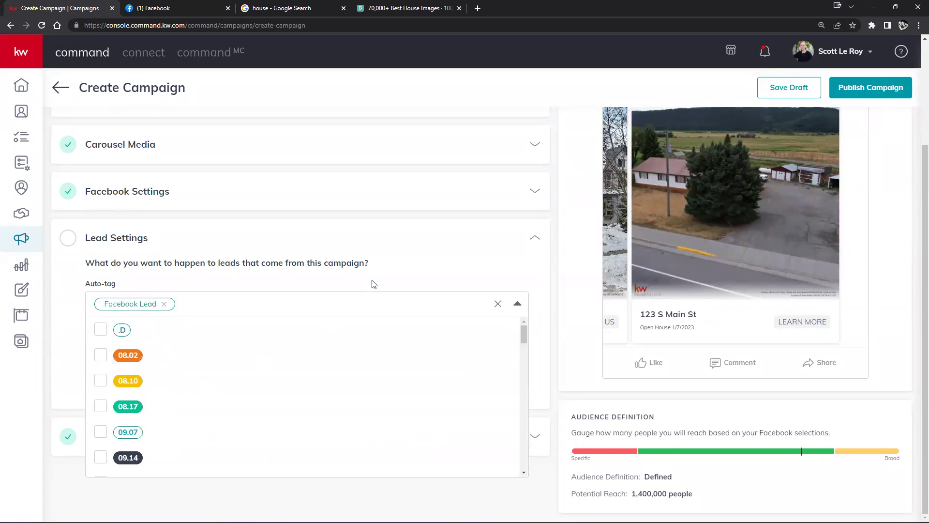
pyautogui.click(417, 258)
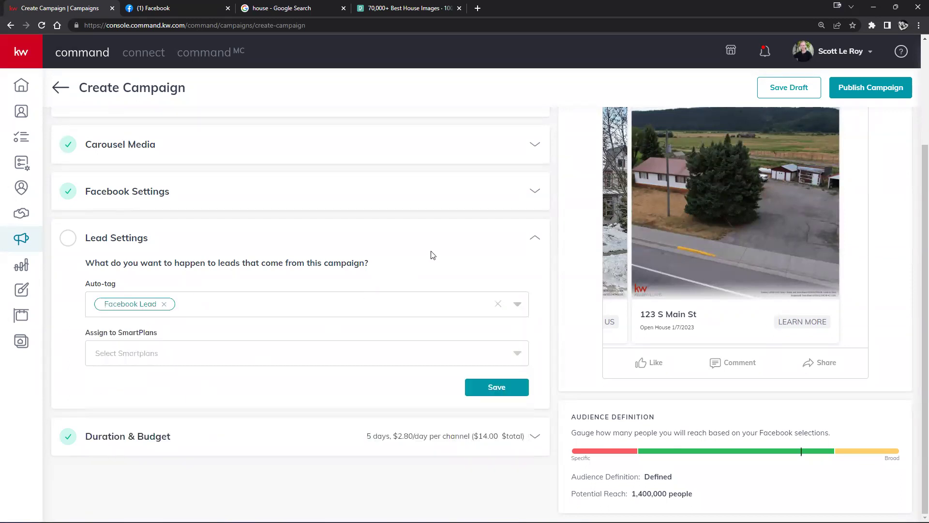
pyautogui.click(500, 386)
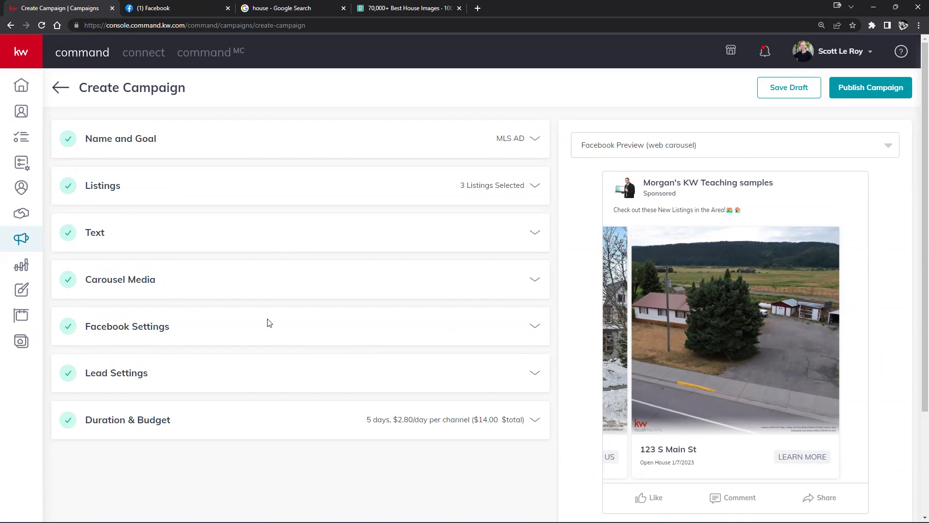
# Review the completed Facebook Settings, Carousel Media and Lead Settings sections of the campaign.
pyautogui.click(163, 327)
pyautogui.scroll(-3, 161, 328)
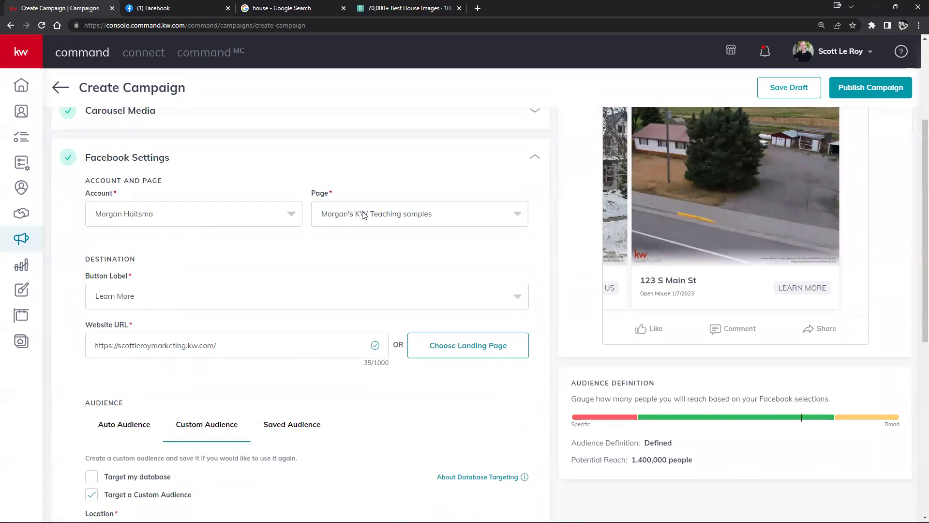
pyautogui.scroll(-2, 341, 256)
pyautogui.scroll(2, 329, 278)
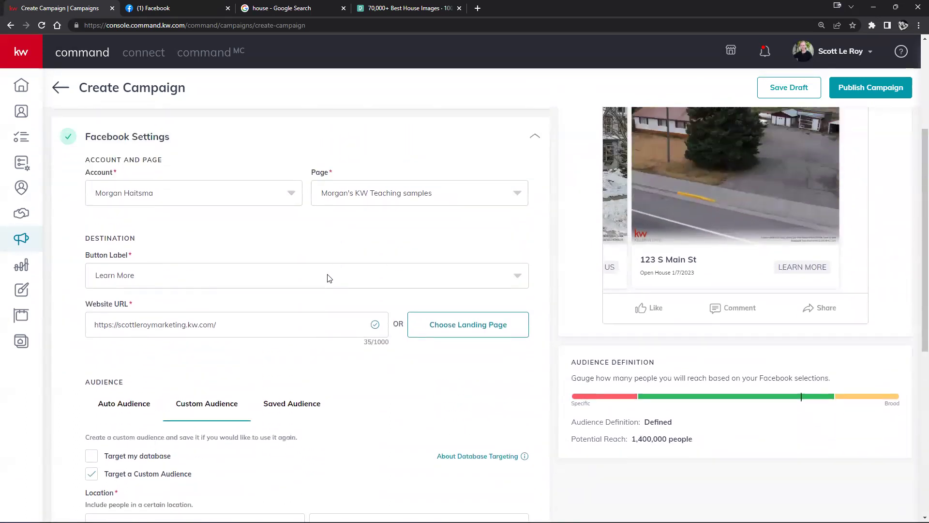
pyautogui.scroll(3, 327, 252)
pyautogui.click(342, 209)
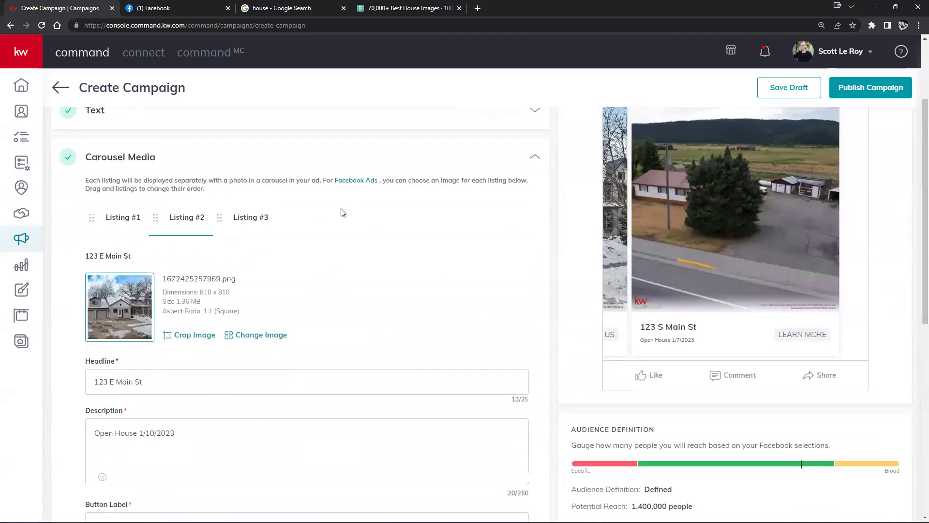
pyautogui.click(537, 158)
pyautogui.click(380, 250)
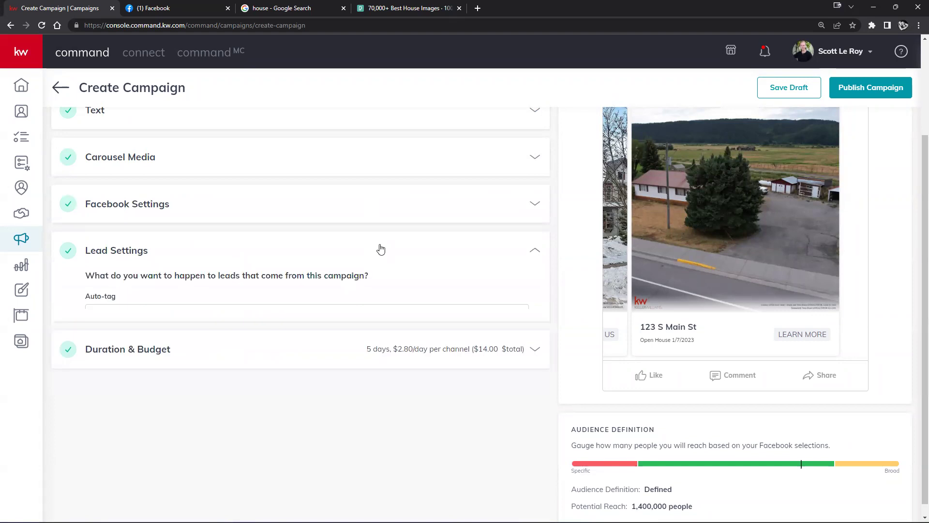
pyautogui.click(481, 197)
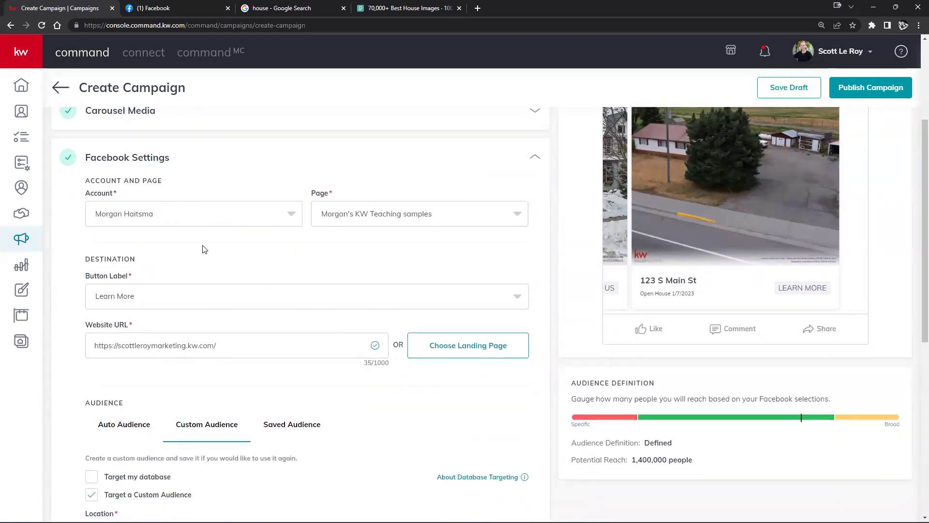
# Save the campaign as a draft and confirm the save.
pyautogui.scroll(1, 202, 251)
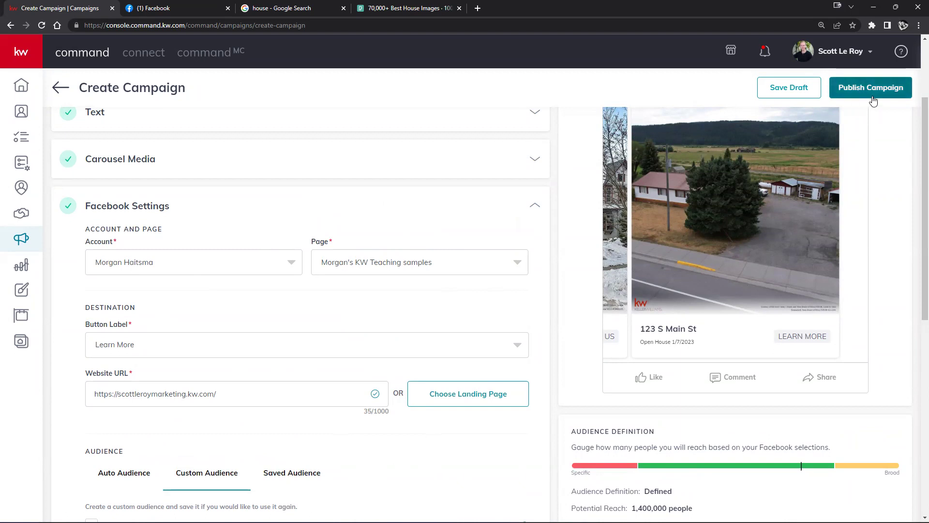
pyautogui.click(794, 88)
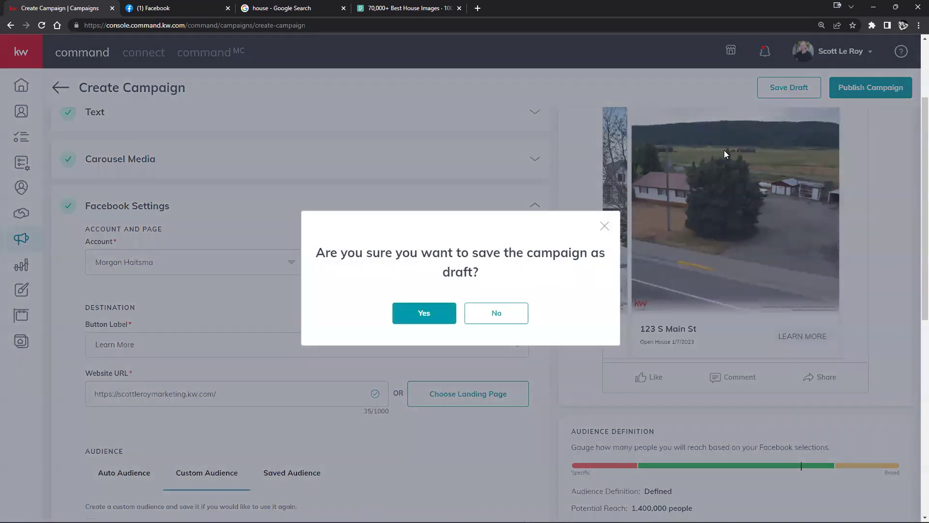
pyautogui.click(414, 318)
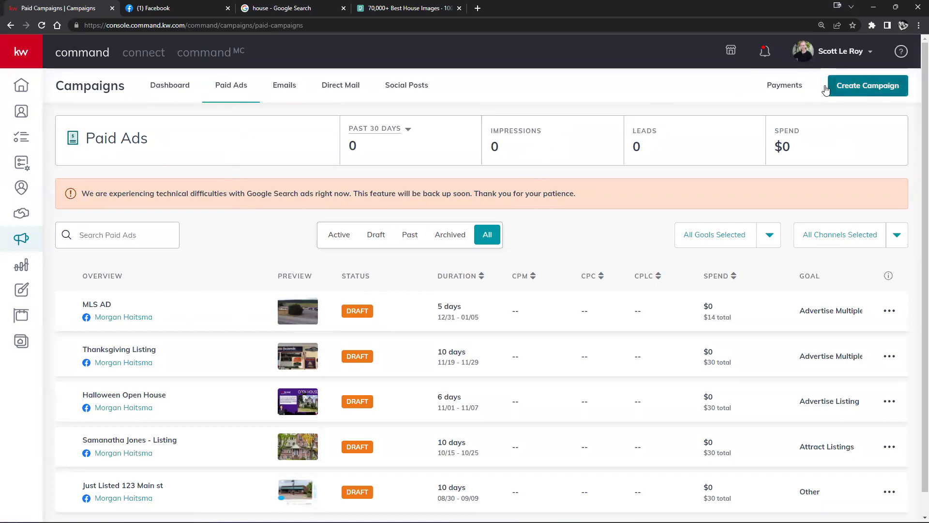
# Review the campaign payment information, including the form for adding a card and the remaining credits, without adding a payment method.
pyautogui.click(776, 92)
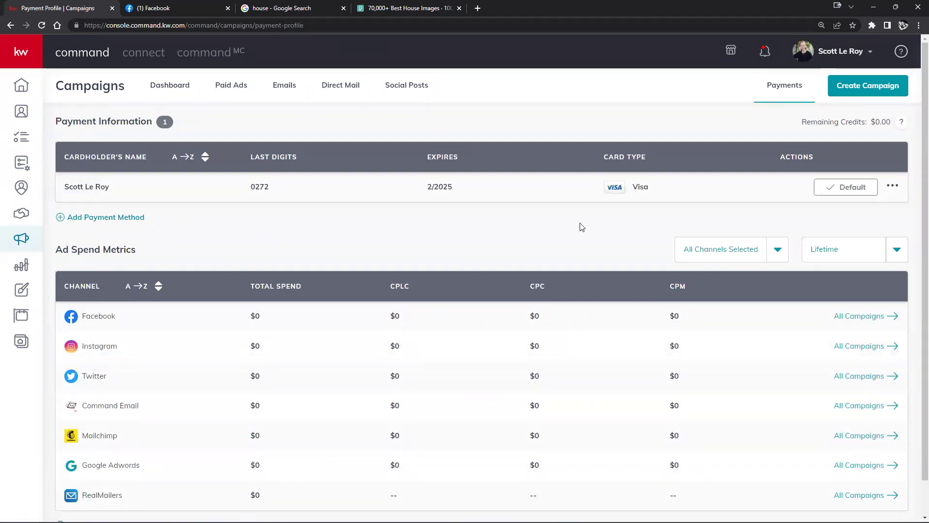
pyautogui.click(100, 219)
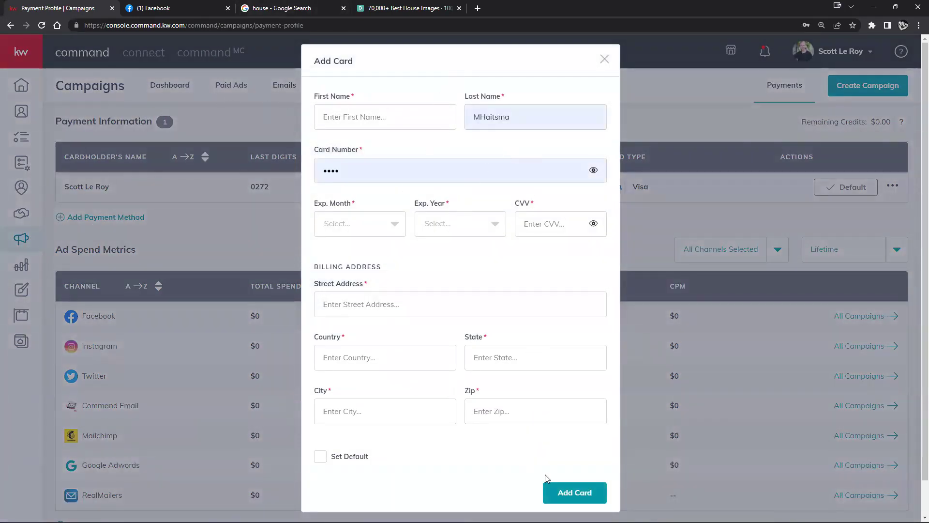
pyautogui.click(603, 60)
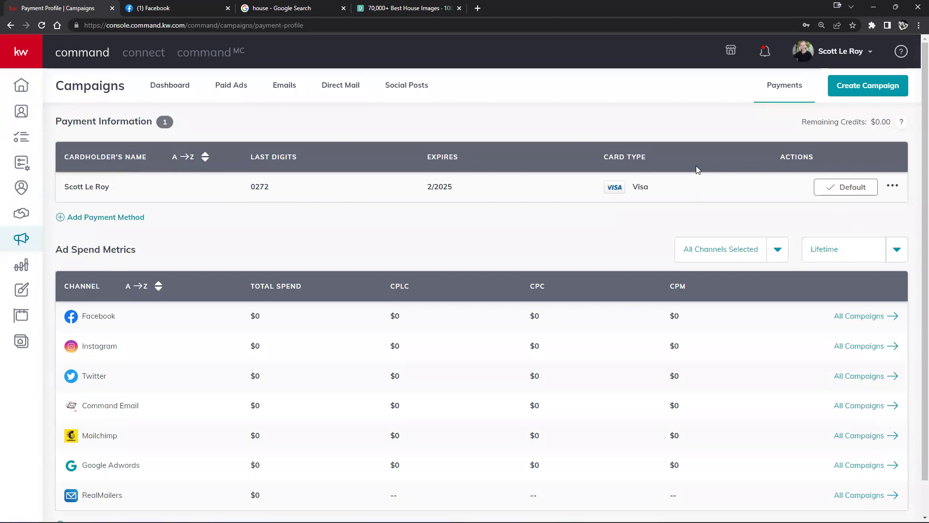
pyautogui.moveTo(802, 122); pyautogui.dragTo(892, 119)
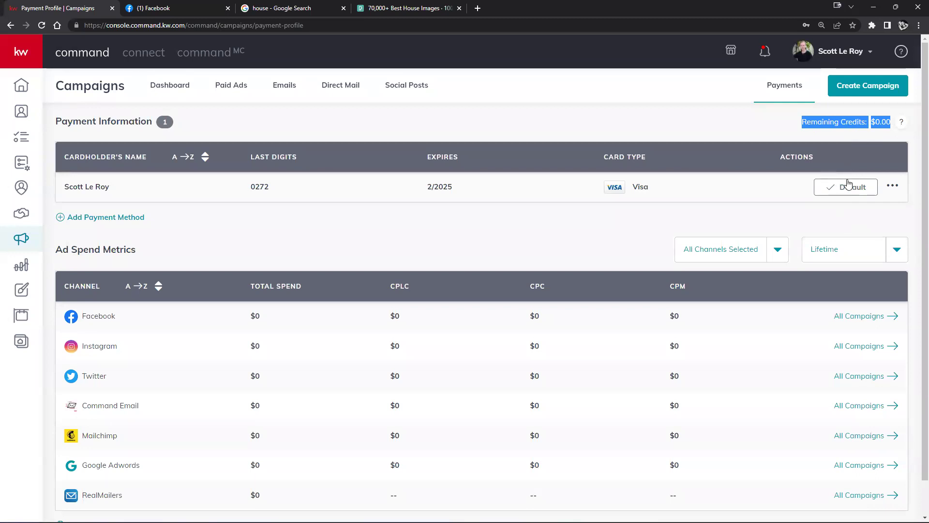
pyautogui.click(876, 122)
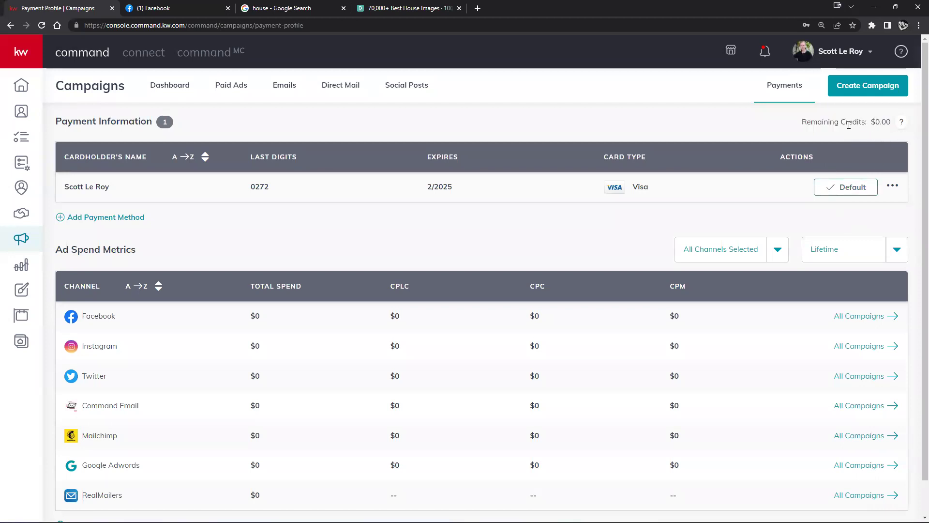
pyautogui.moveTo(842, 122); pyautogui.dragTo(890, 118)
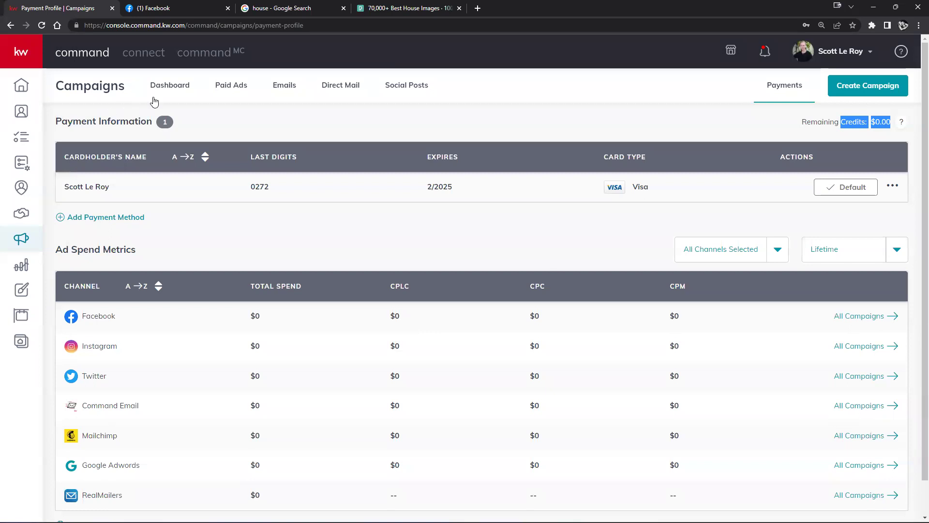
# Check the MLS AD draft's available actions and run dates in the paid ads list, and view the social posts calendar.
pyautogui.click(231, 88)
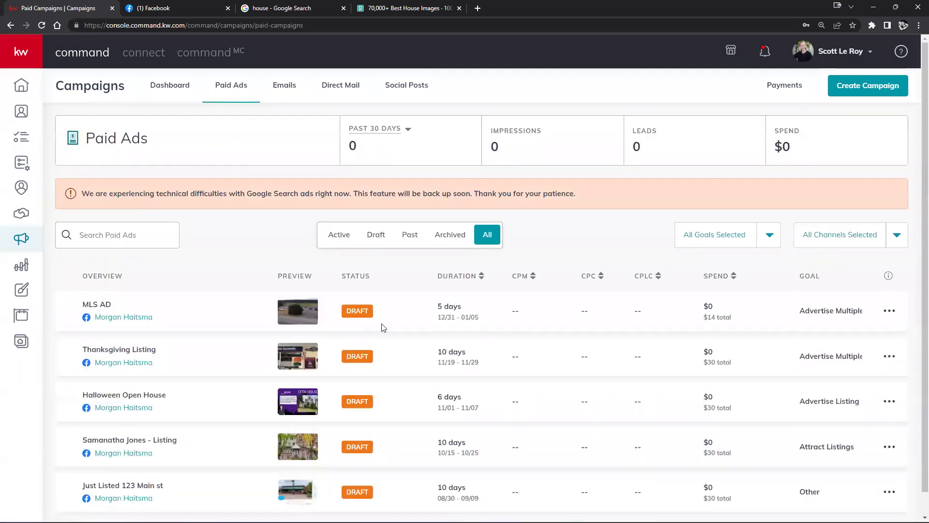
pyautogui.click(888, 312)
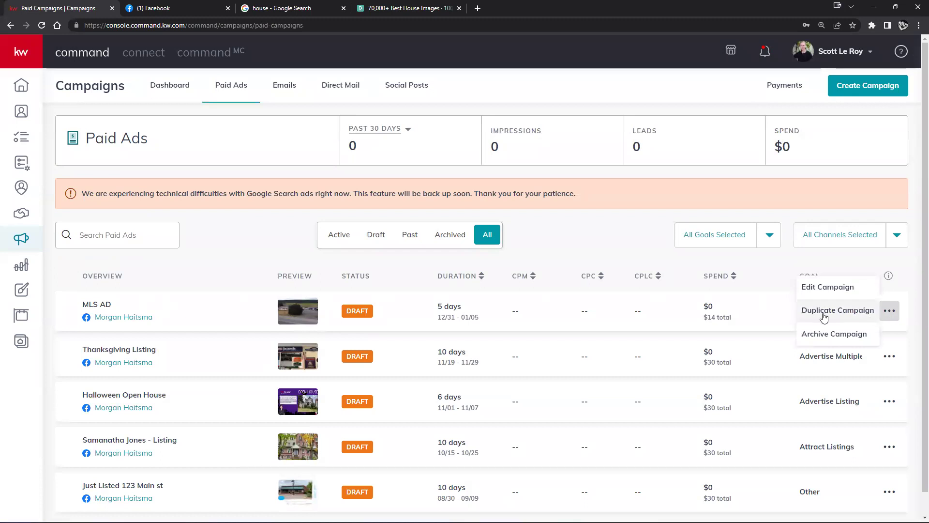
pyautogui.click(575, 235)
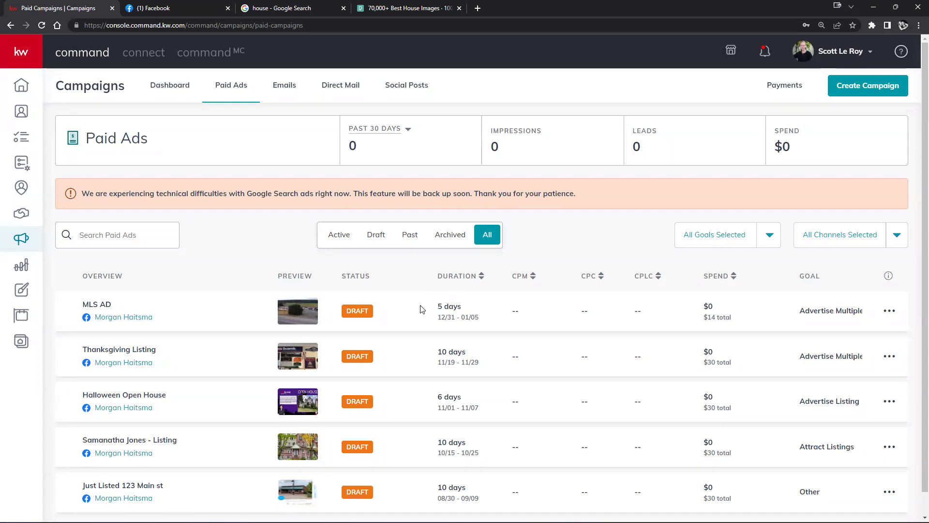
pyautogui.moveTo(438, 306); pyautogui.dragTo(476, 318)
pyautogui.click(484, 321)
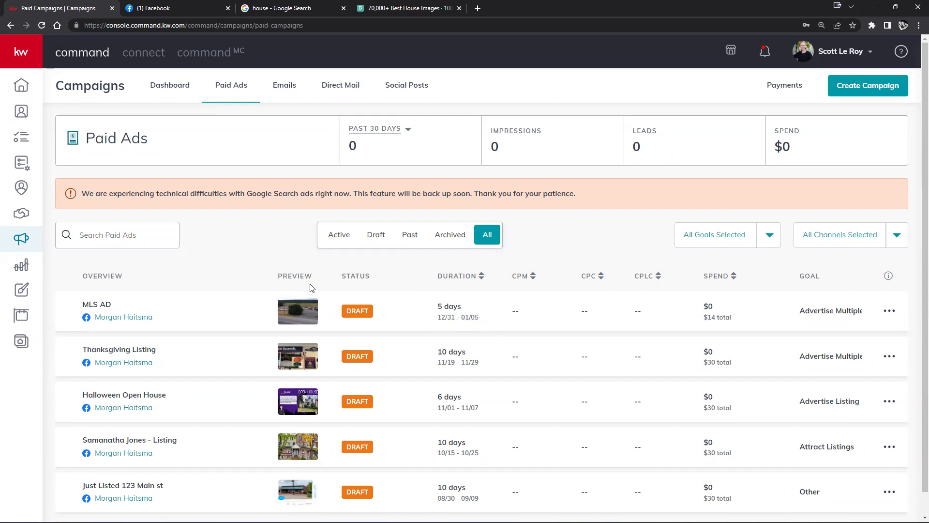
pyautogui.moveTo(462, 318); pyautogui.dragTo(481, 319)
pyautogui.click(462, 315)
pyautogui.click(411, 88)
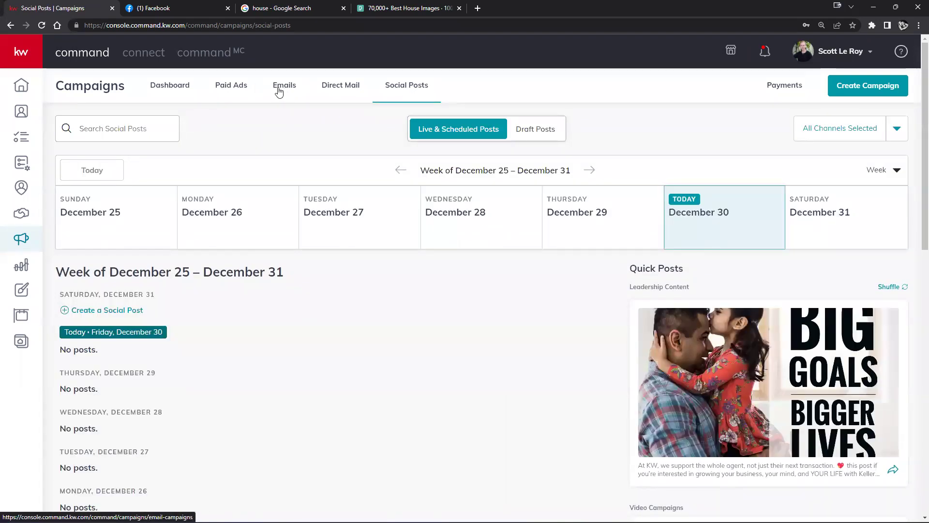
# Create a paid social ad campaign named "Listing 12/30/2022" with the goal Other, running on Facebook.
pyautogui.click(234, 88)
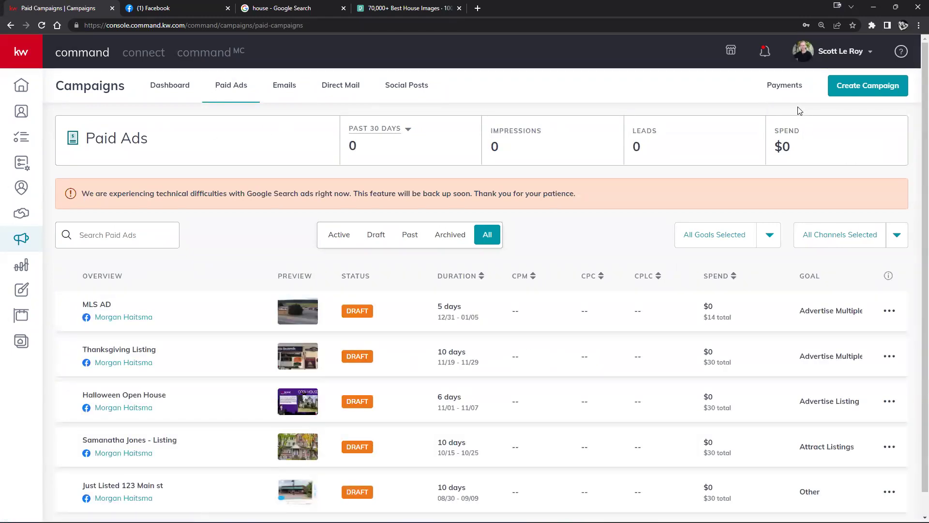
pyautogui.click(841, 92)
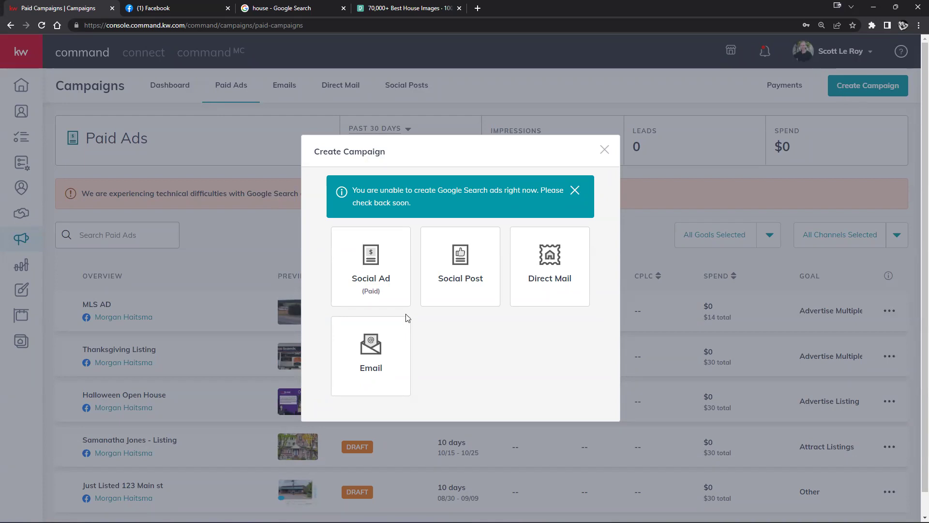
pyautogui.click(407, 236)
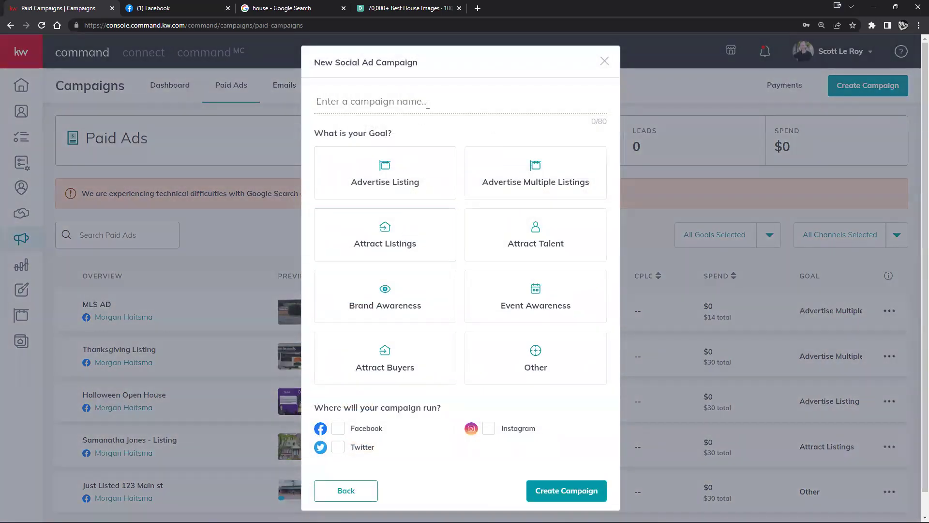
pyautogui.write('Listing')
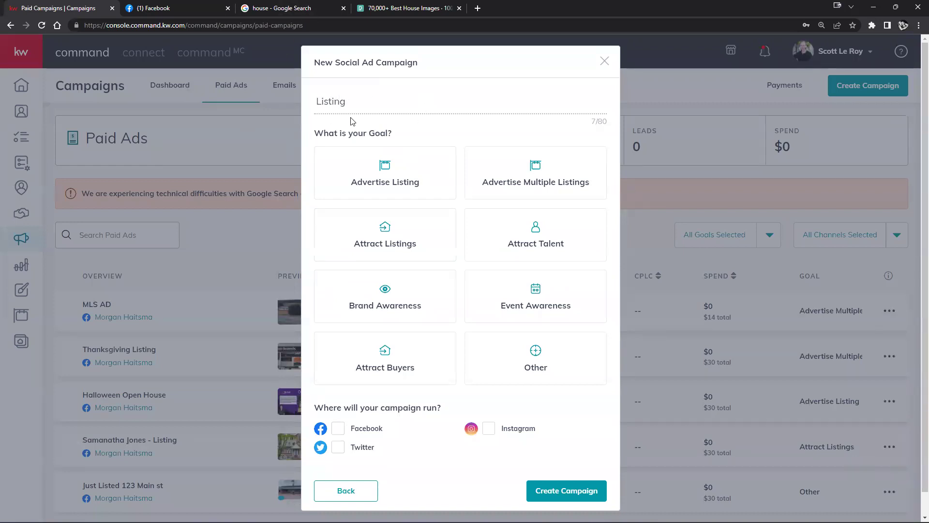
pyautogui.write(' 12')
pyautogui.write('/31')
pyautogui.write('/2022')
pyautogui.click(497, 358)
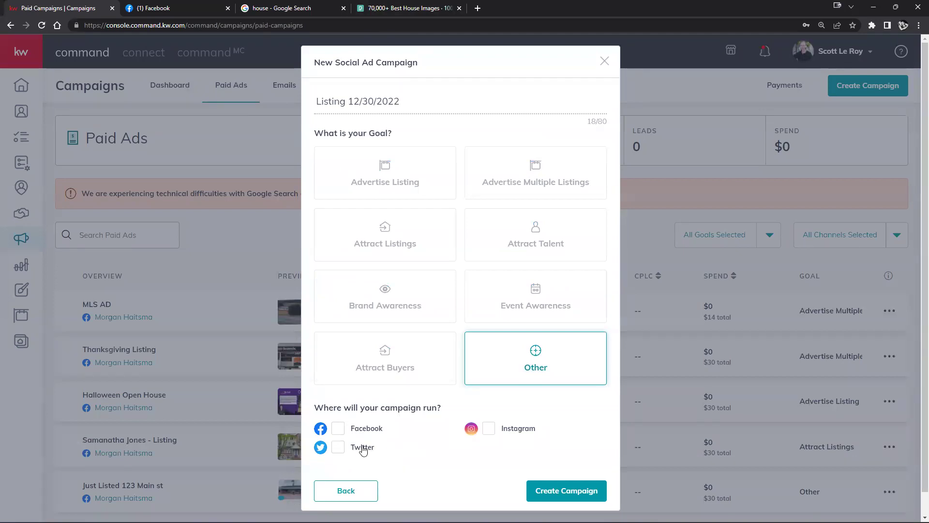
pyautogui.click(339, 428)
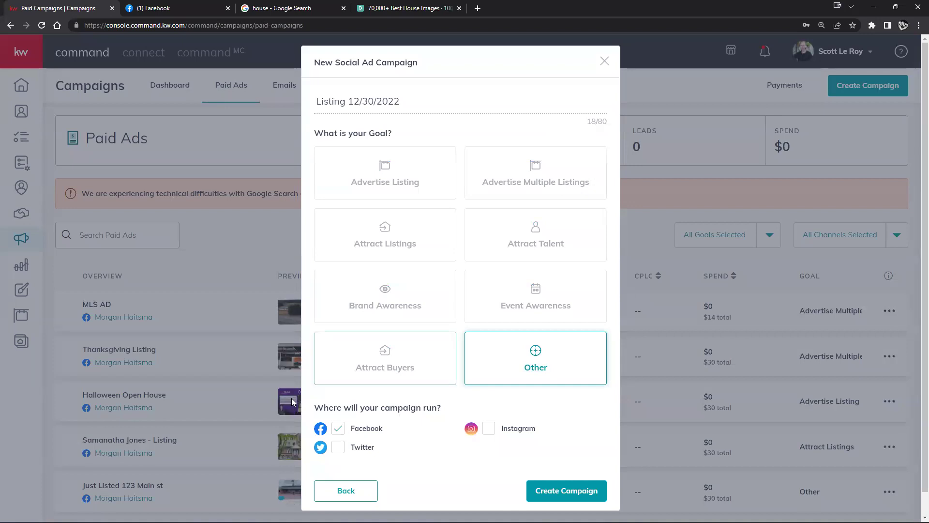
pyautogui.click(544, 491)
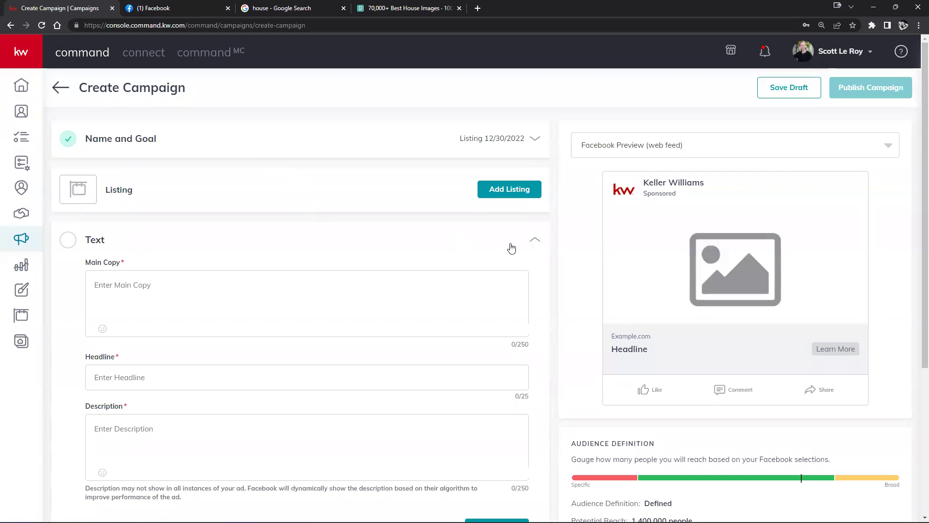
# Enter "Just Listed" as the ad's main copy and reuse the same text as the headline.
pyautogui.click(143, 294)
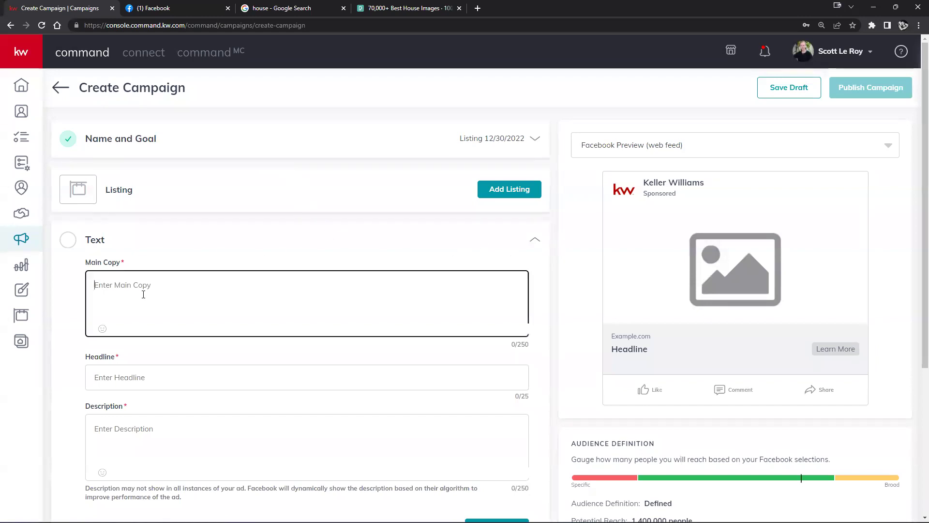
pyautogui.write('Juswt')
pyautogui.press('BackSpace')
pyautogui.press('BackSpace')
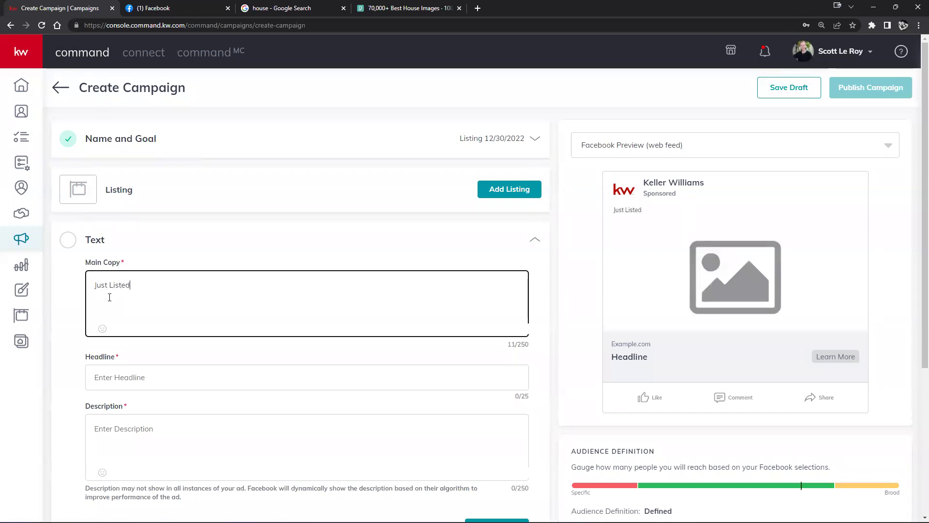
pyautogui.scroll(-2, 375, 222)
pyautogui.tripleClick(104, 191)
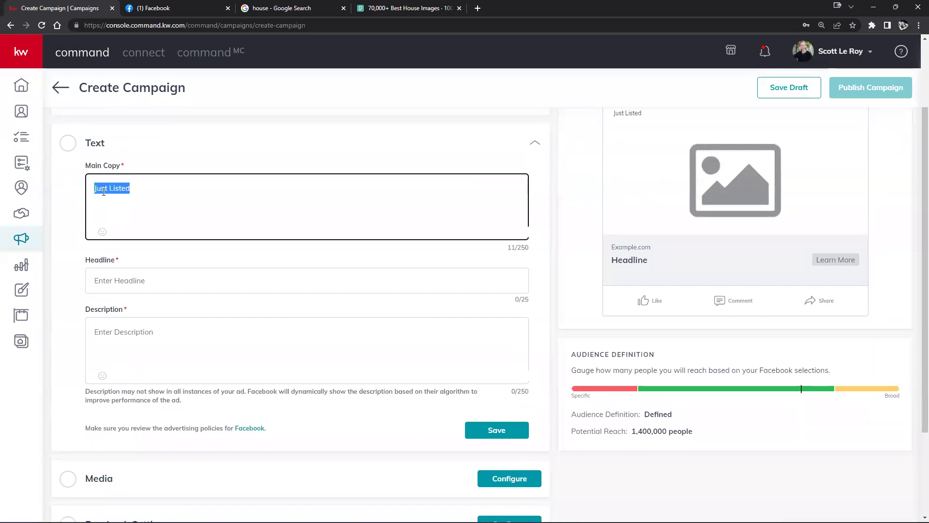
pyautogui.rightClick(104, 191)
pyautogui.click(145, 227)
pyautogui.rightClick(147, 281)
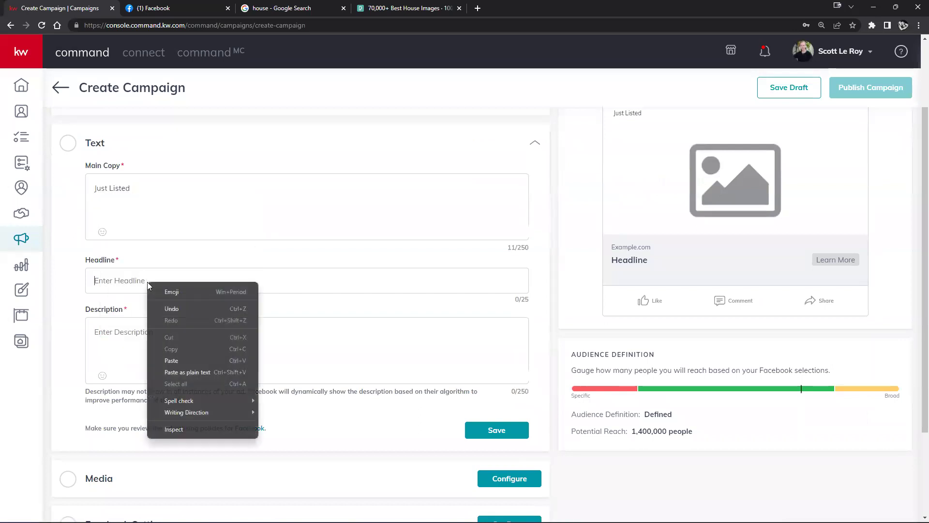
pyautogui.click(163, 360)
pyautogui.scroll(2, 666, 305)
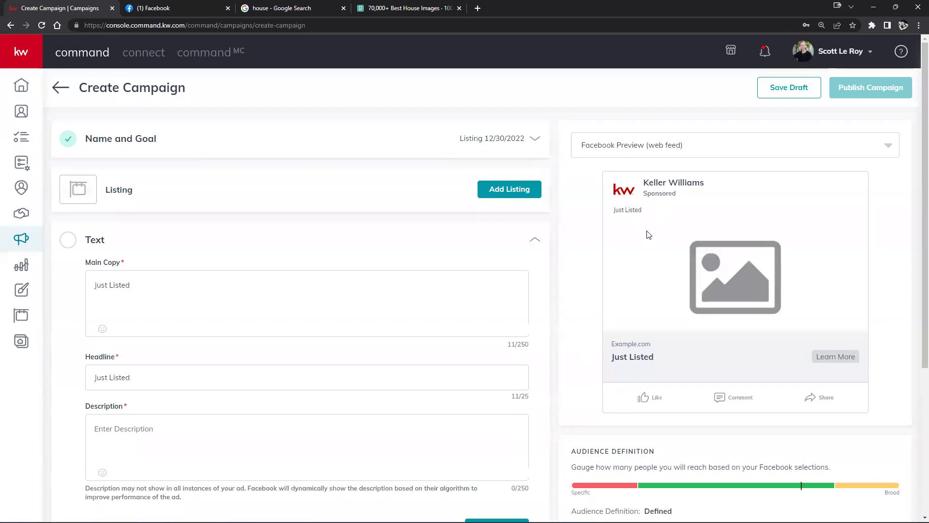
# Fill in the ad's required description with the copied text "Just Listed" and save the Text section.
pyautogui.scroll(-4, 237, 361)
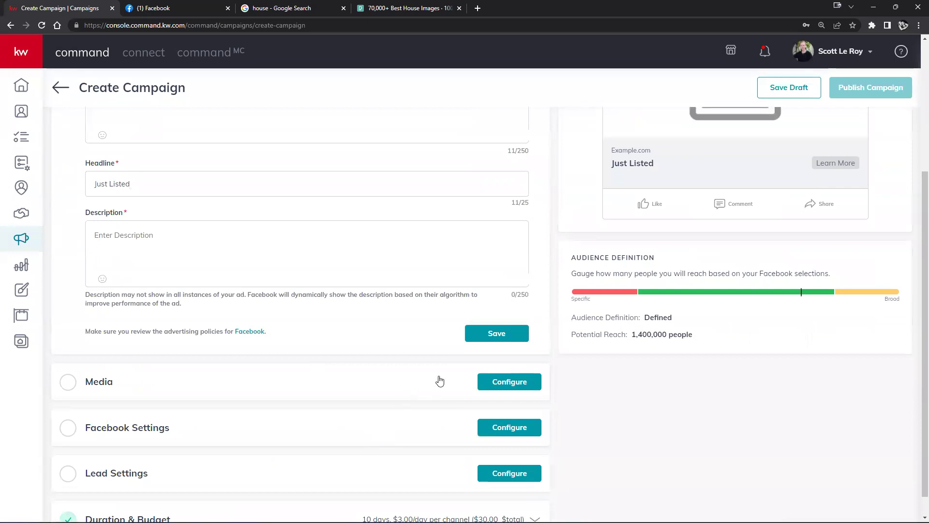
pyautogui.click(492, 336)
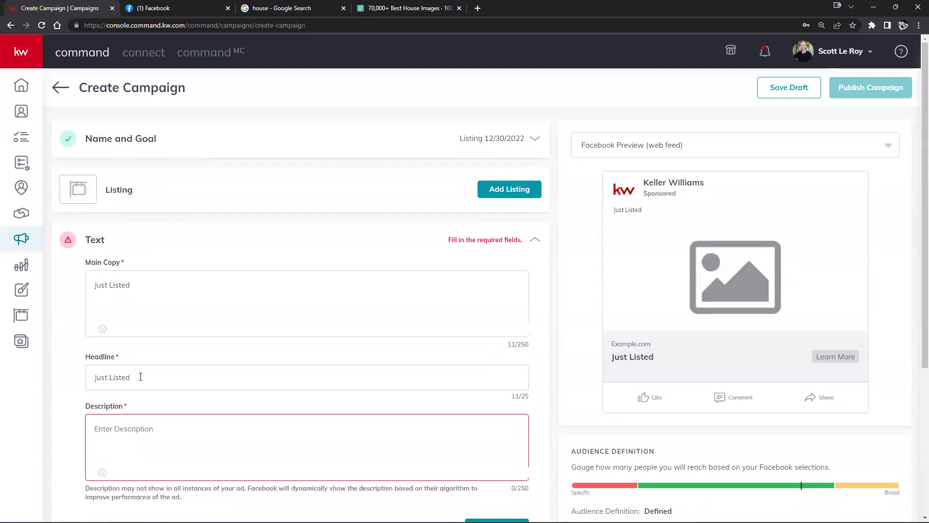
pyautogui.click(137, 435)
pyautogui.rightClick(137, 433)
pyautogui.click(167, 352)
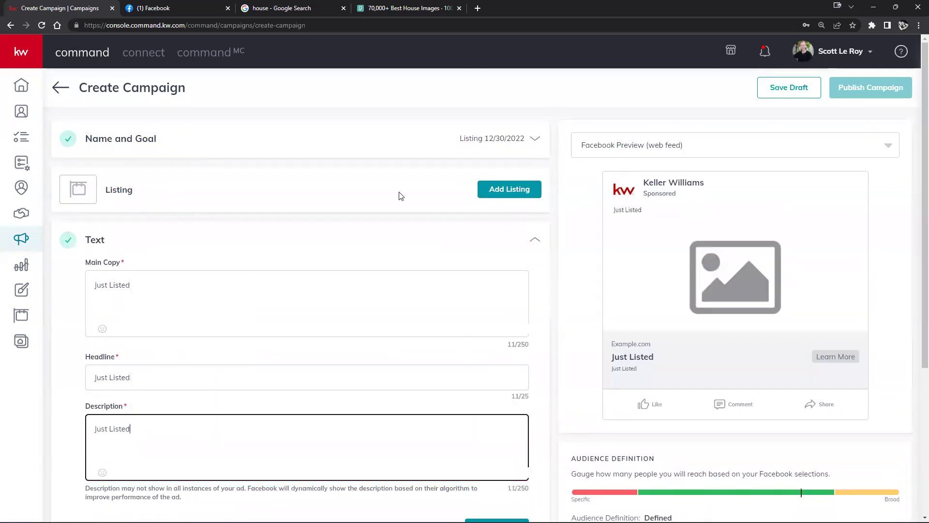
pyautogui.scroll(-3, 448, 304)
pyautogui.click(507, 382)
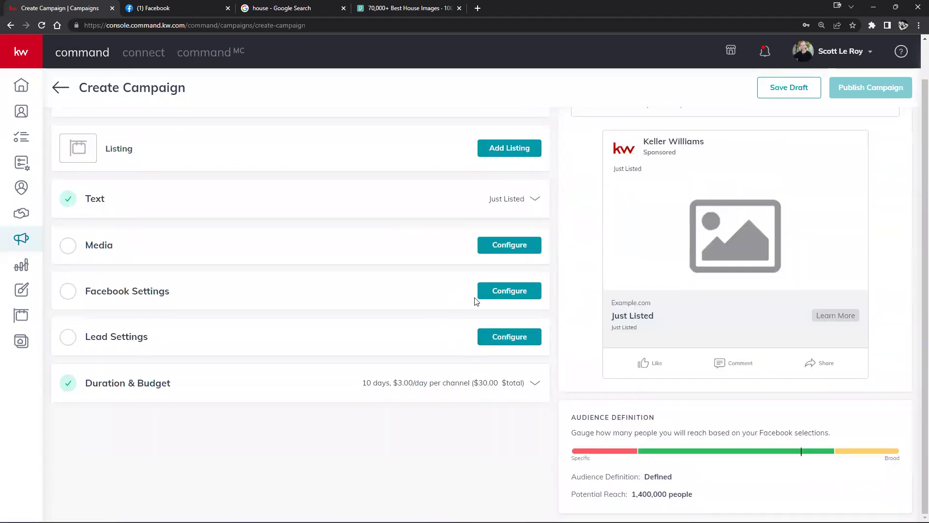
# Configure the ad's media by choosing the "12/30/22" house design from the Designs Library.
pyautogui.scroll(1, 461, 268)
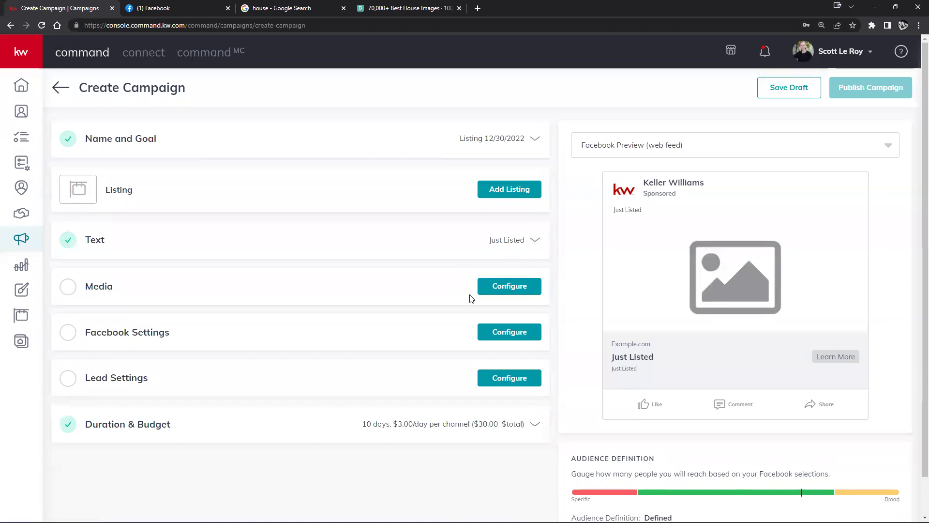
pyautogui.click(514, 286)
pyautogui.scroll(-3, 513, 286)
pyautogui.scroll(2, 543, 253)
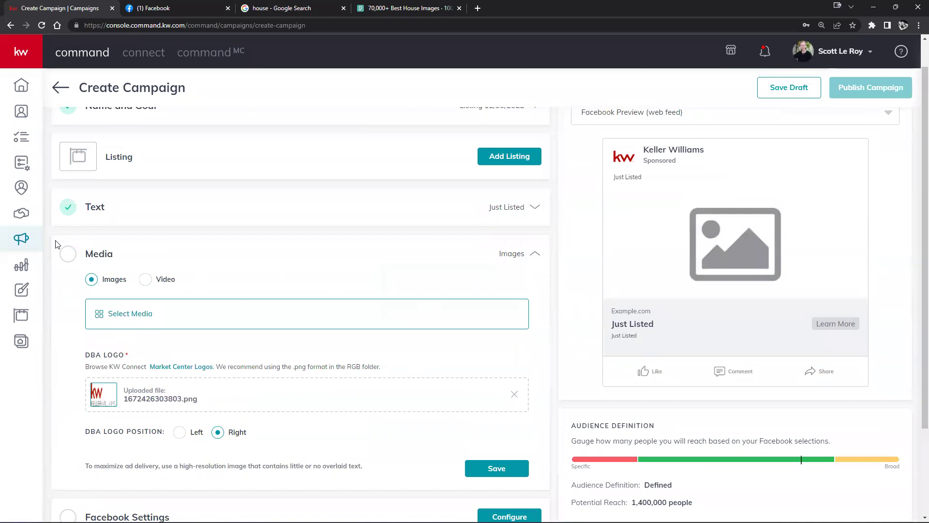
pyautogui.click(125, 313)
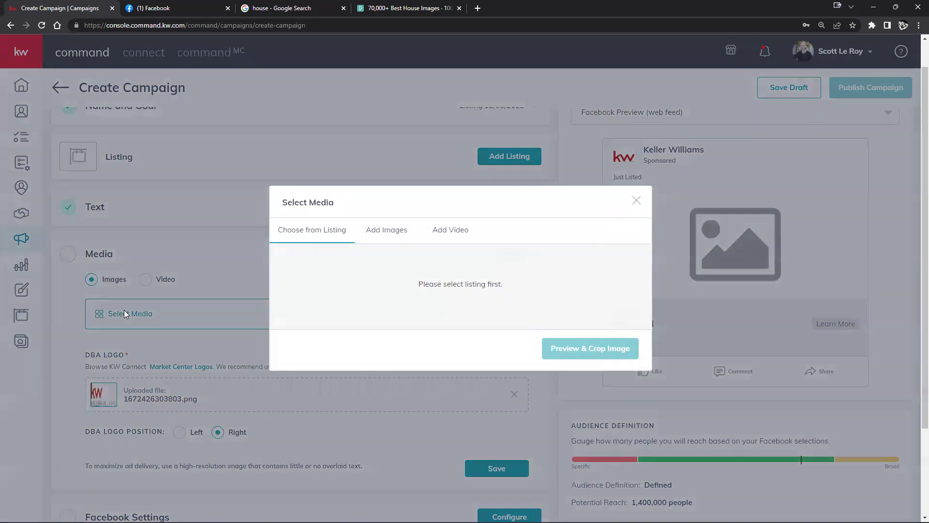
pyautogui.click(389, 232)
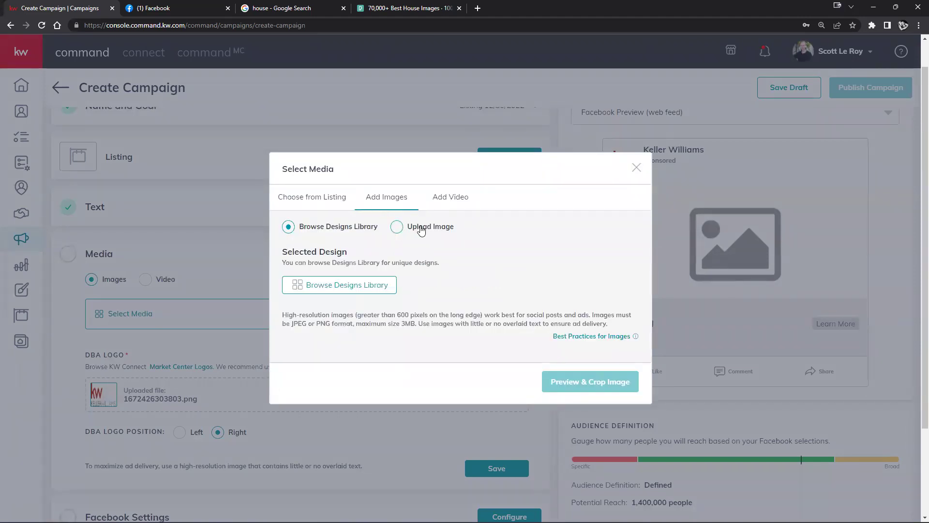
pyautogui.click(337, 286)
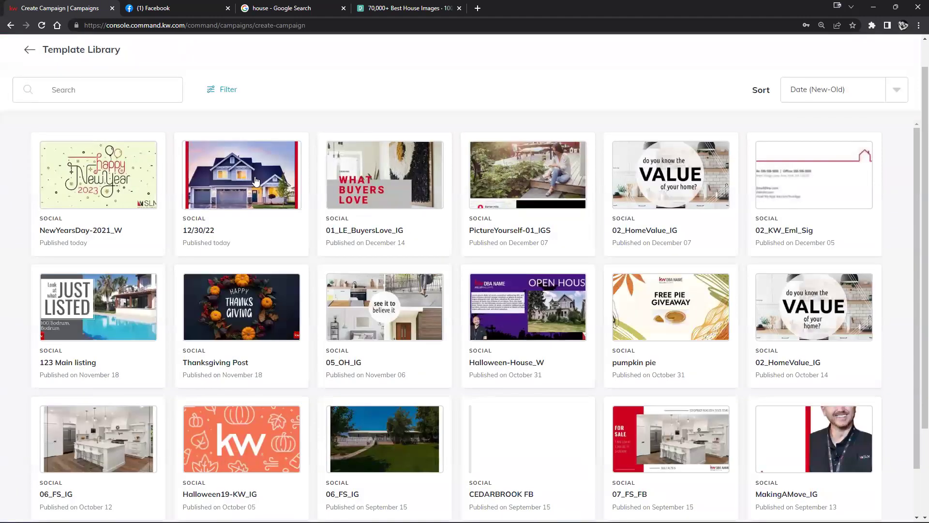
pyautogui.click(263, 179)
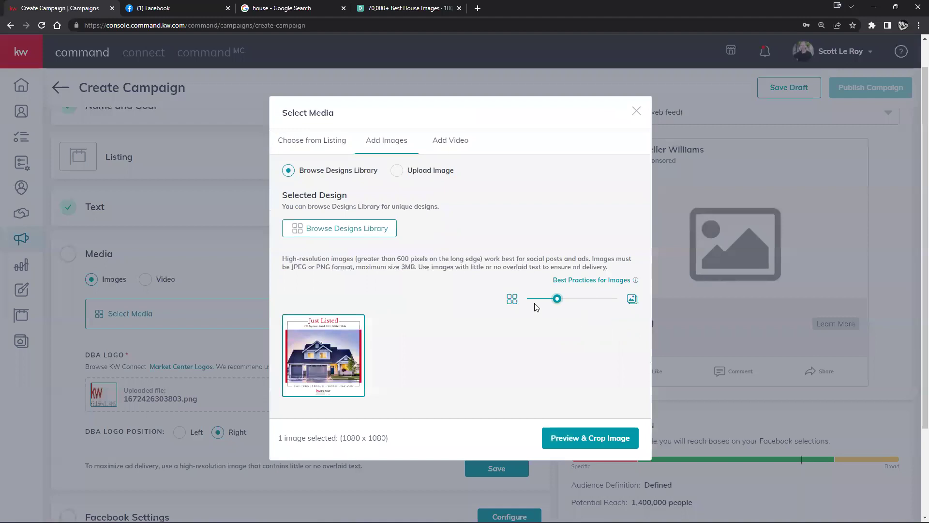
# Crop the selected design as Square (1:1), save the image, and save the Media section.
pyautogui.click(591, 438)
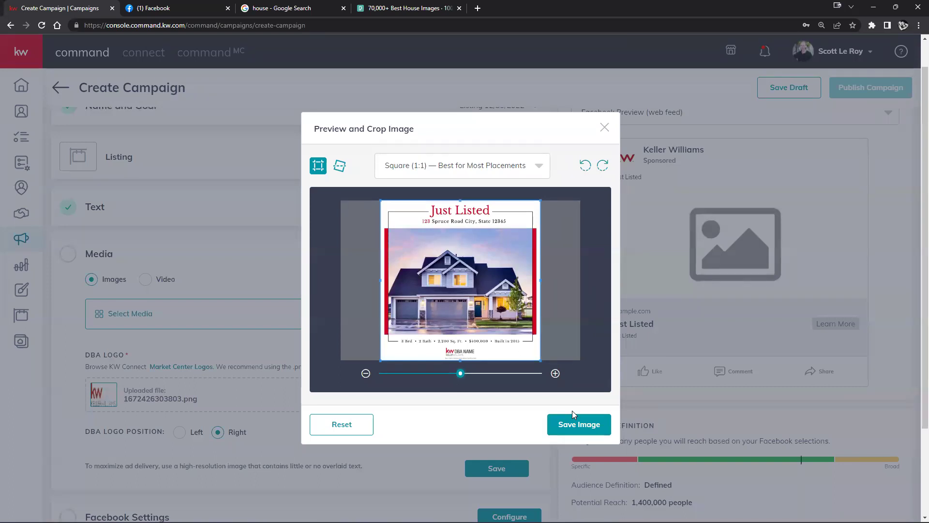
pyautogui.click(571, 421)
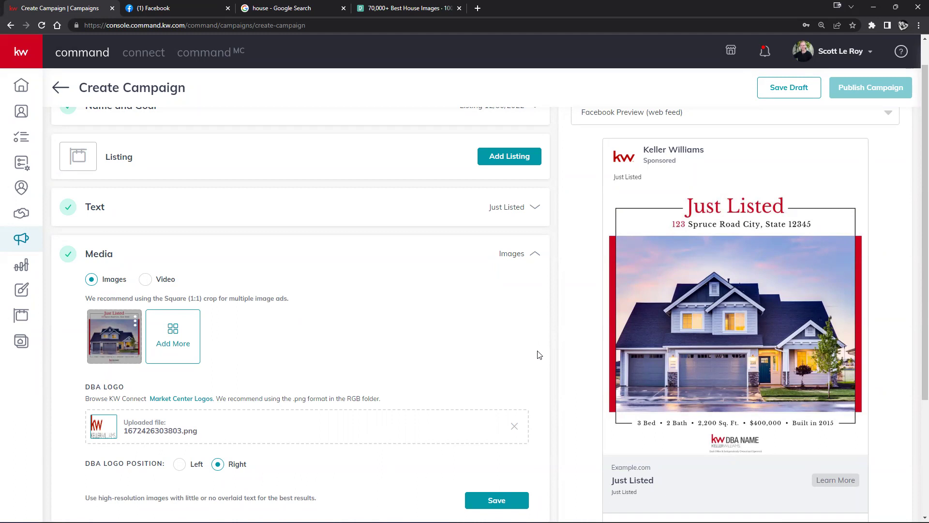
pyautogui.scroll(-2, 539, 354)
pyautogui.scroll(-1, 529, 356)
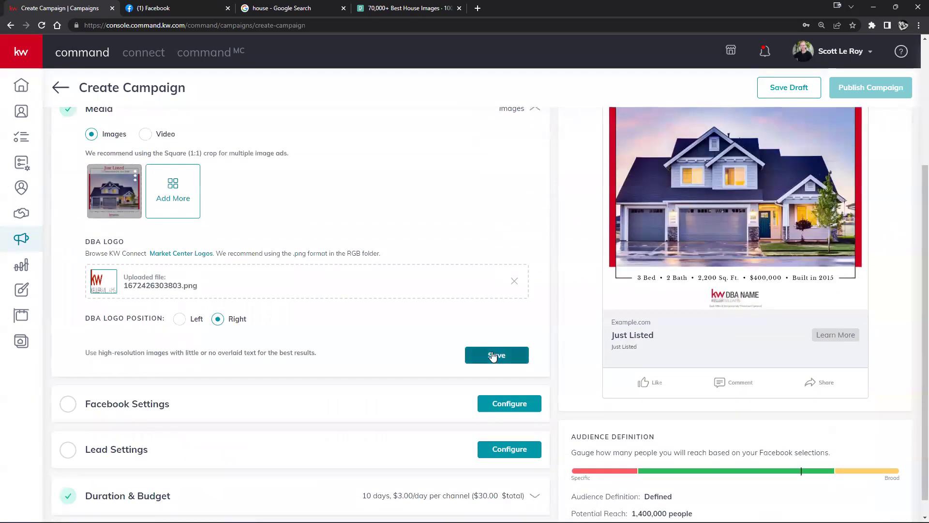
pyautogui.click(492, 356)
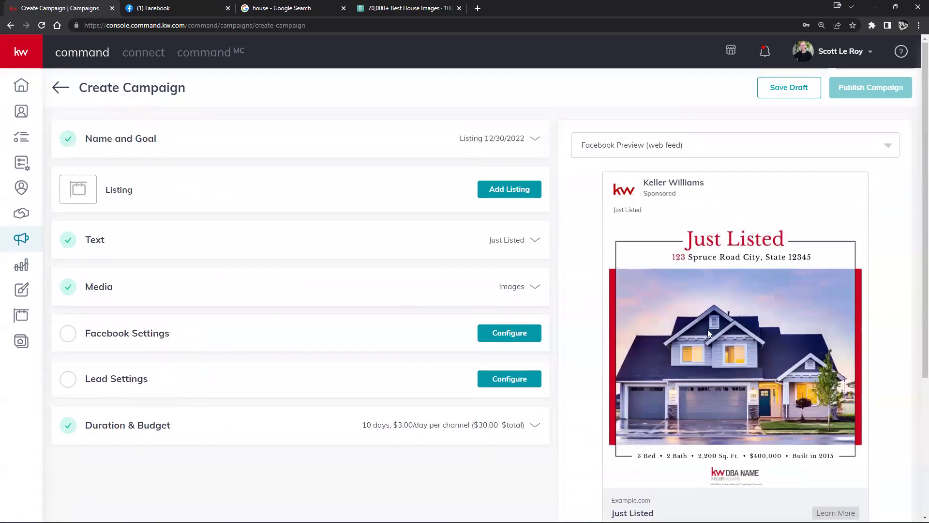
# Configure the Facebook Settings and select the KW Teaching samples page as the ad's Facebook page.
pyautogui.scroll(-1, 738, 308)
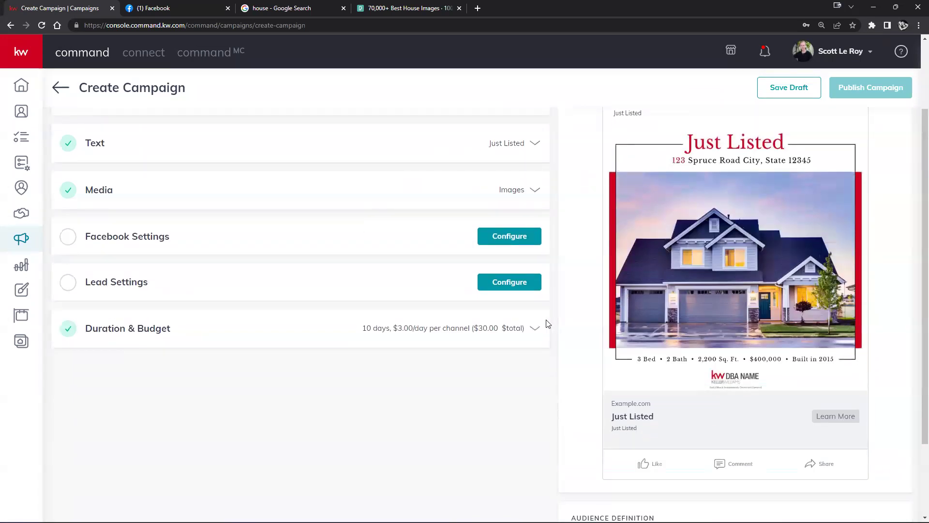
pyautogui.click(507, 237)
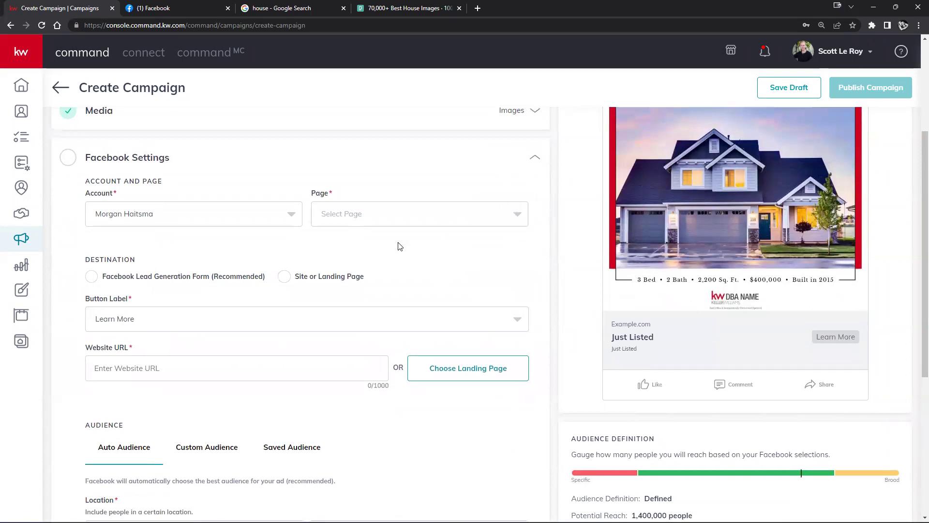
pyautogui.scroll(2, 111, 407)
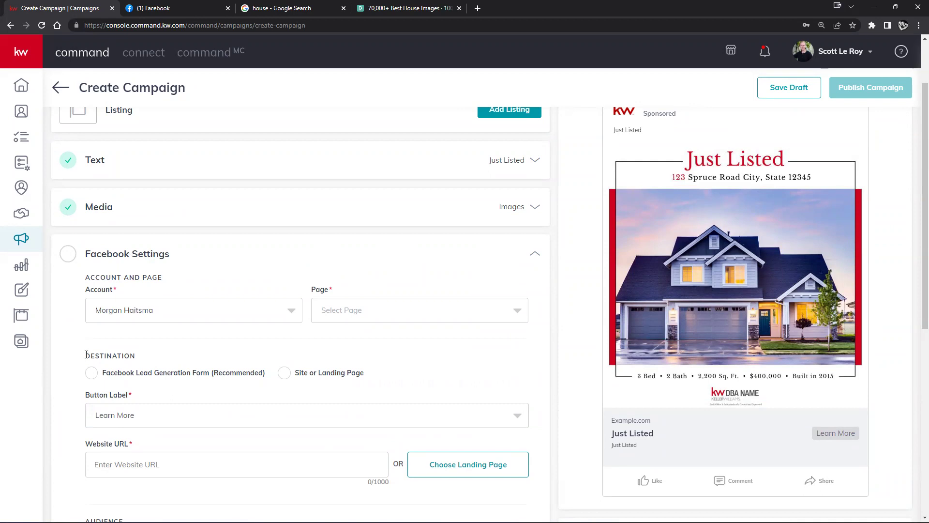
pyautogui.moveTo(86, 354); pyautogui.dragTo(175, 364)
pyautogui.click(92, 373)
pyautogui.click(92, 373)
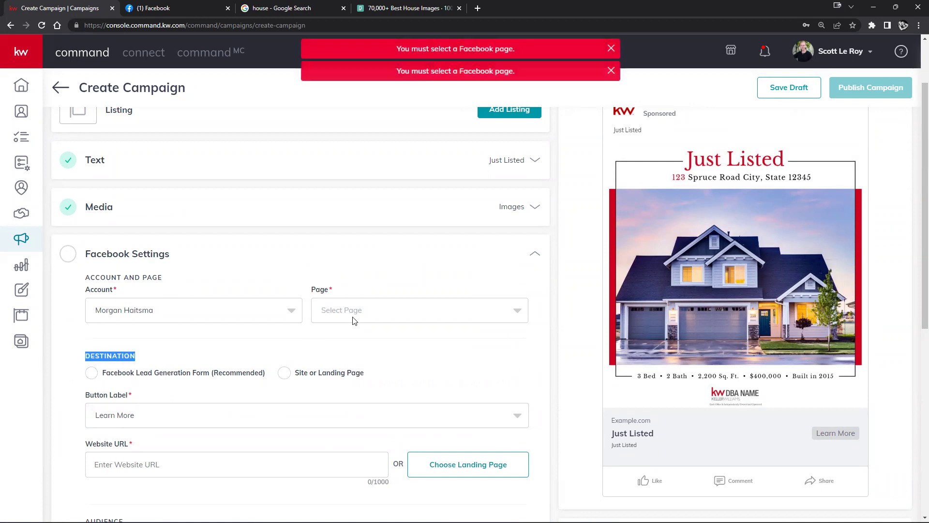
pyautogui.click(353, 315)
pyautogui.click(350, 333)
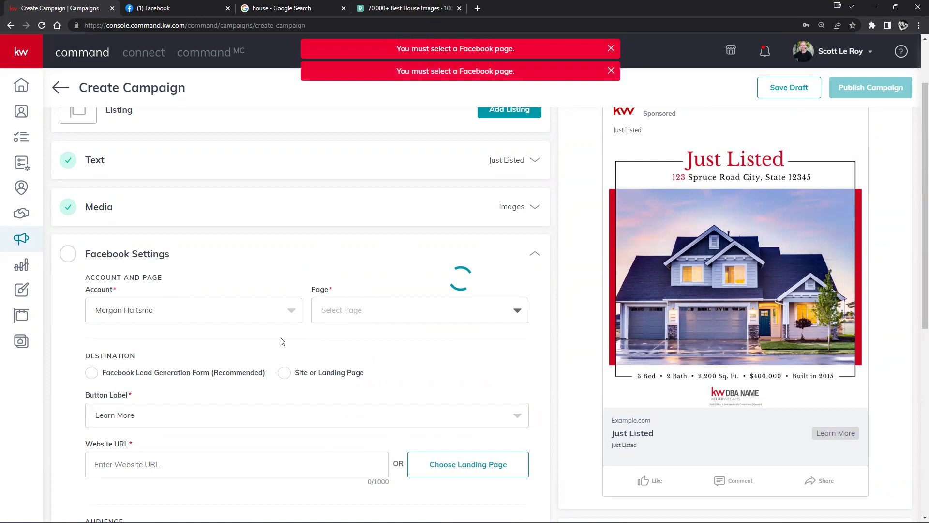
# Compare the two destination options and set the ad's destination to Facebook Lead Generation Form (Recommended).
pyautogui.click(90, 373)
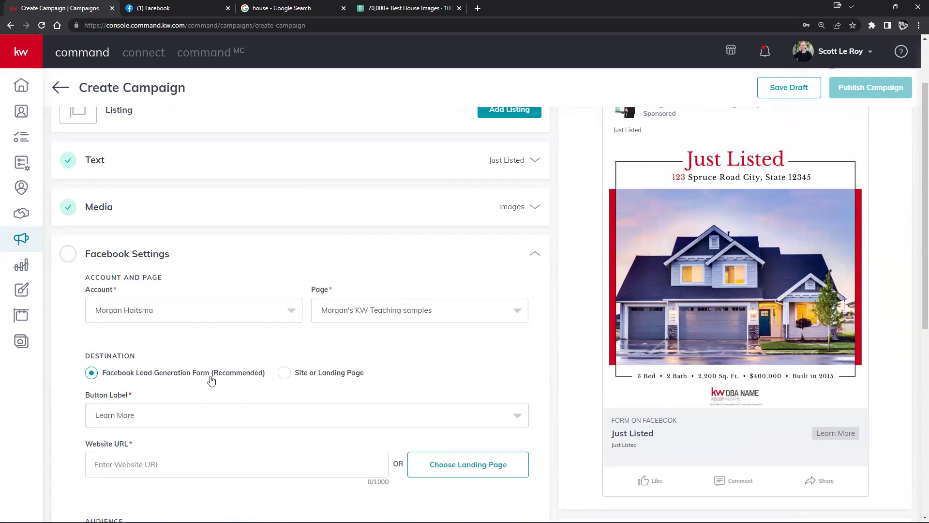
pyautogui.click(284, 373)
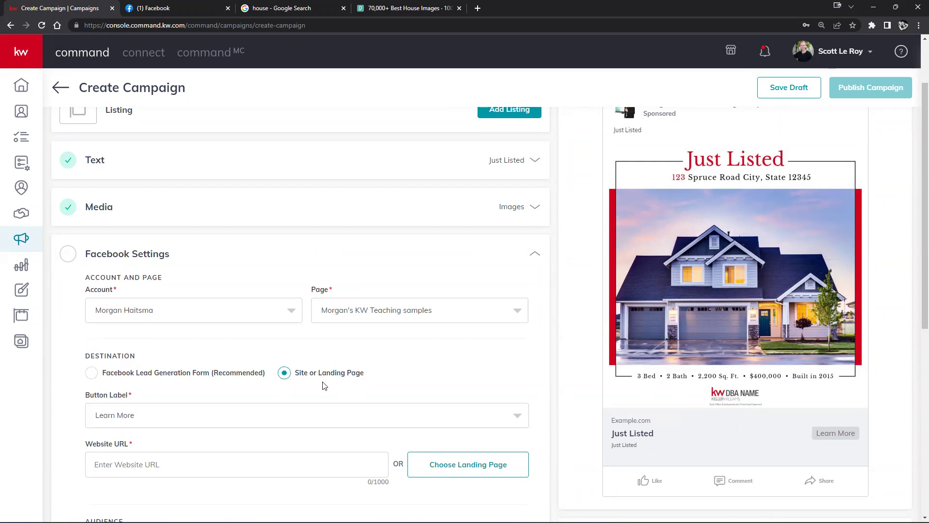
pyautogui.click(90, 371)
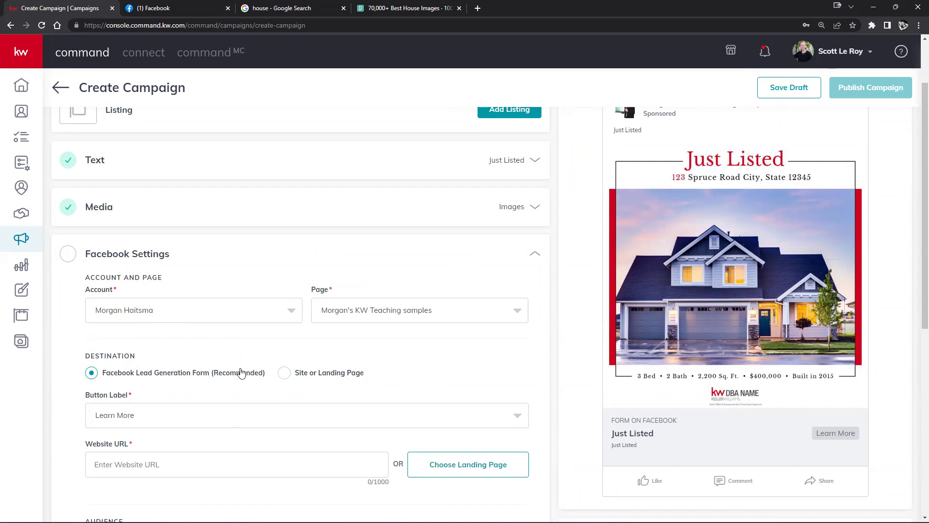
pyautogui.scroll(-8, 518, 379)
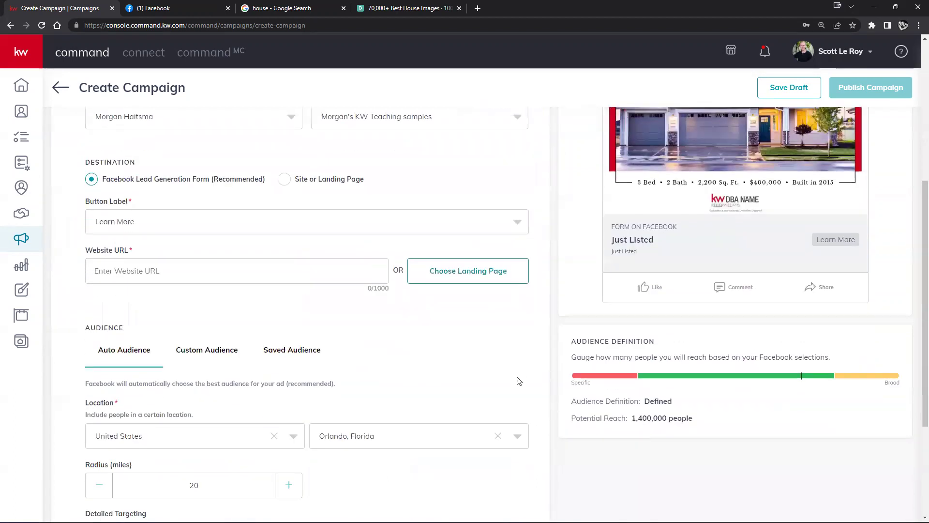
# Save the "Listing 12/30/2022" ad campaign as a draft and confirm the save.
pyautogui.scroll(8, 597, 245)
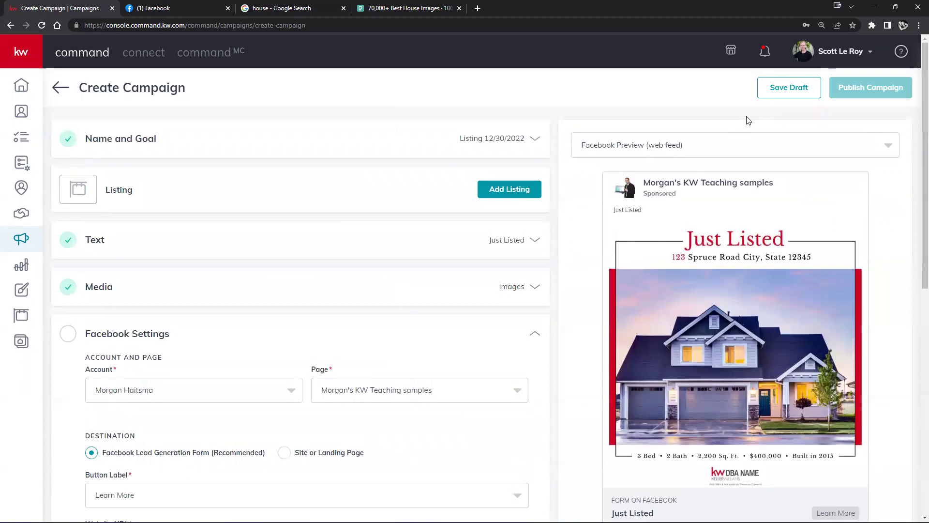
pyautogui.click(783, 90)
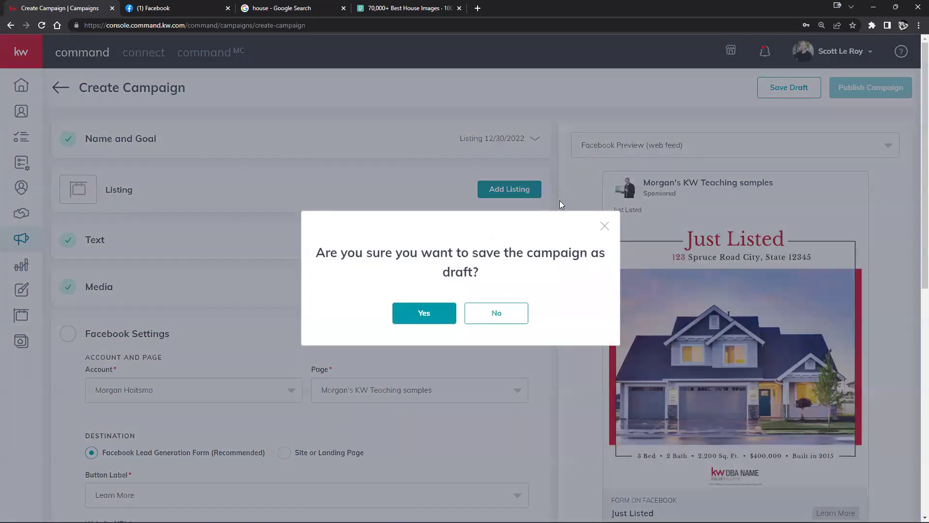
pyautogui.click(438, 308)
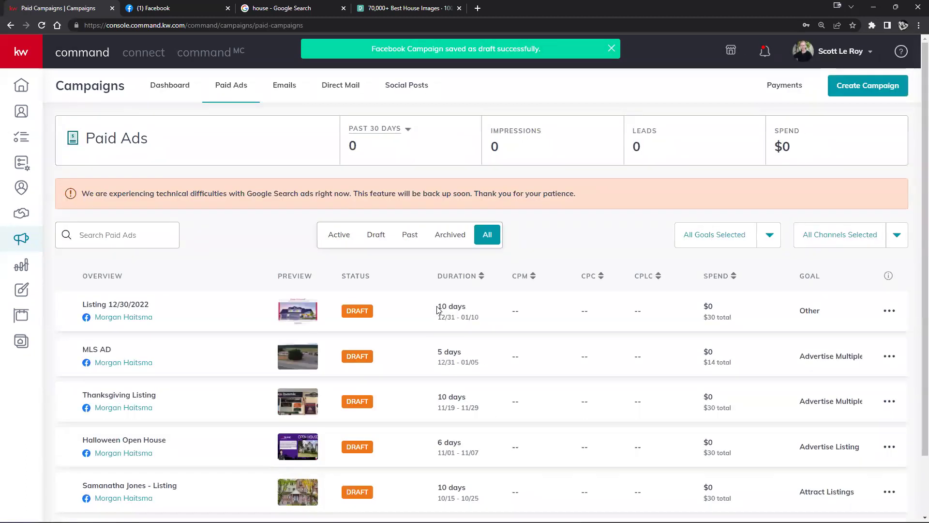
# Create a Social Post campaign that posts only to the KW Teaching samples Facebook page, removing the preselected Instagram account.
pyautogui.click(862, 87)
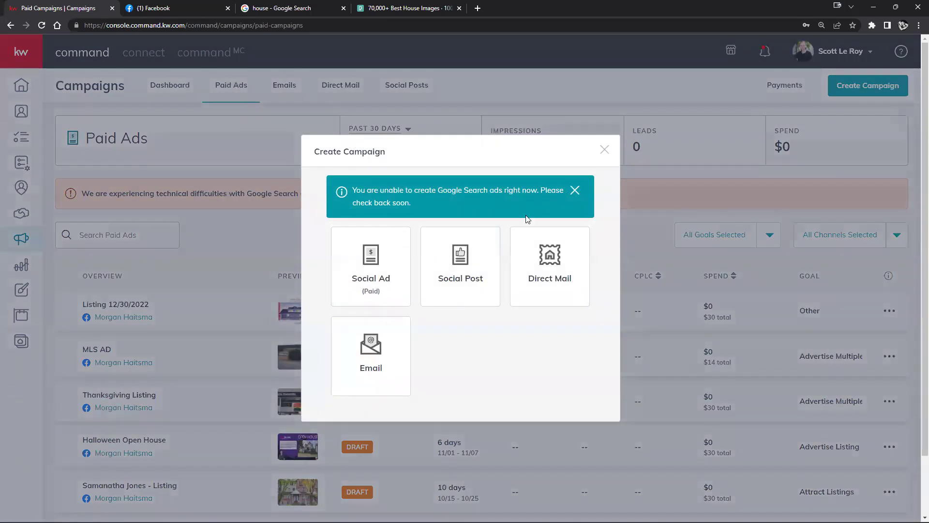
pyautogui.click(452, 274)
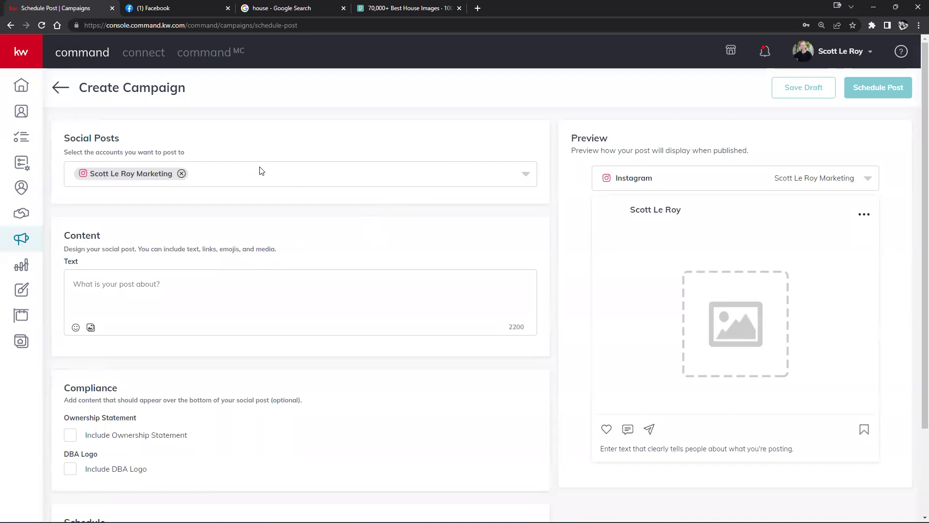
pyautogui.click(279, 182)
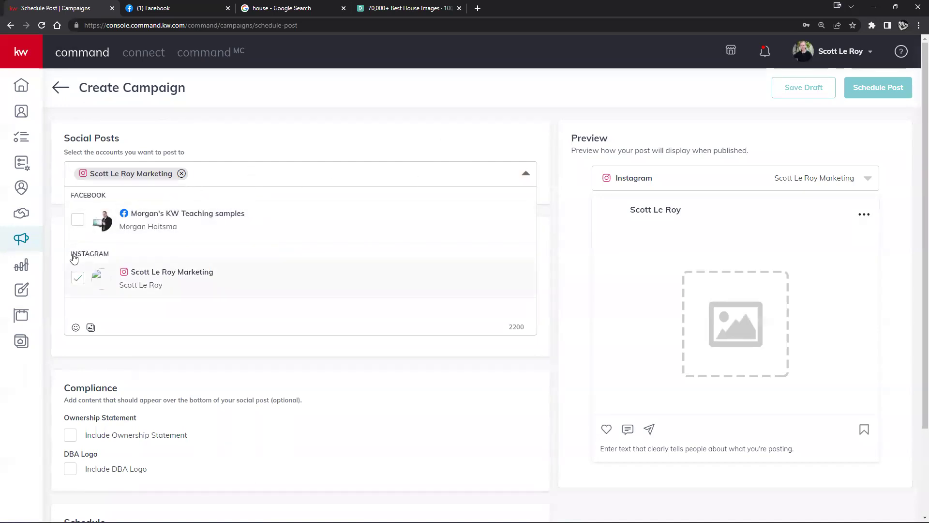
pyautogui.click(76, 220)
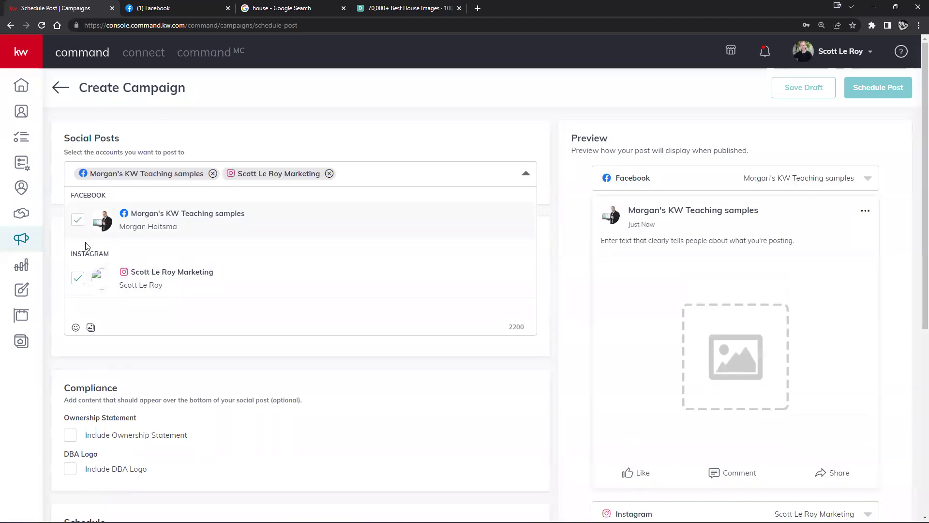
pyautogui.click(77, 278)
pyautogui.click(381, 331)
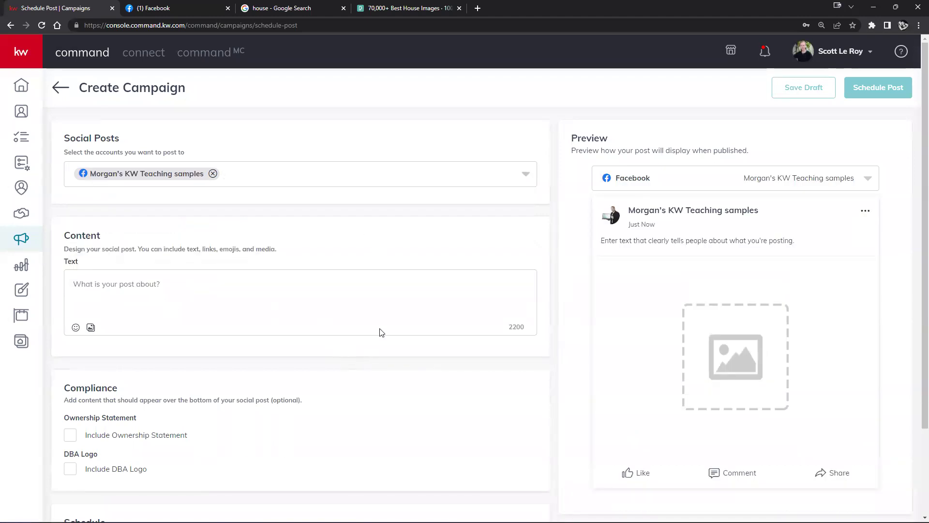
# Write "Happy New Year!" as the post text and add the clinking champagne glasses emoji, found by searching "celebrate".
pyautogui.click(339, 309)
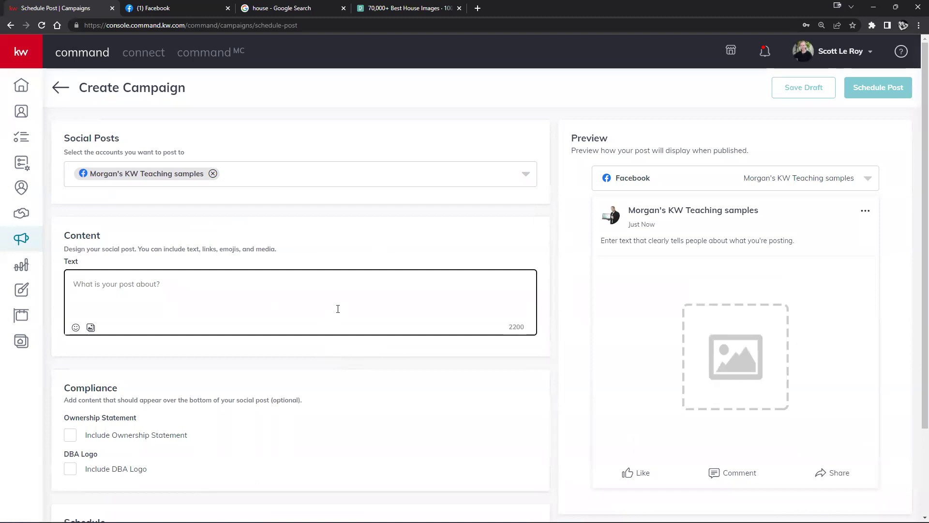
pyautogui.write('Happy New Year')
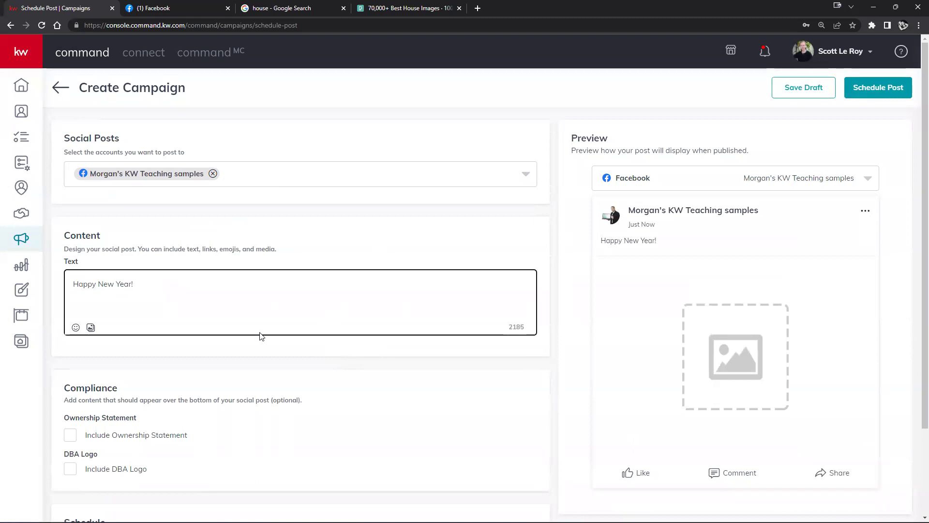
pyautogui.write('!')
pyautogui.click(76, 329)
pyautogui.write('celebrate')
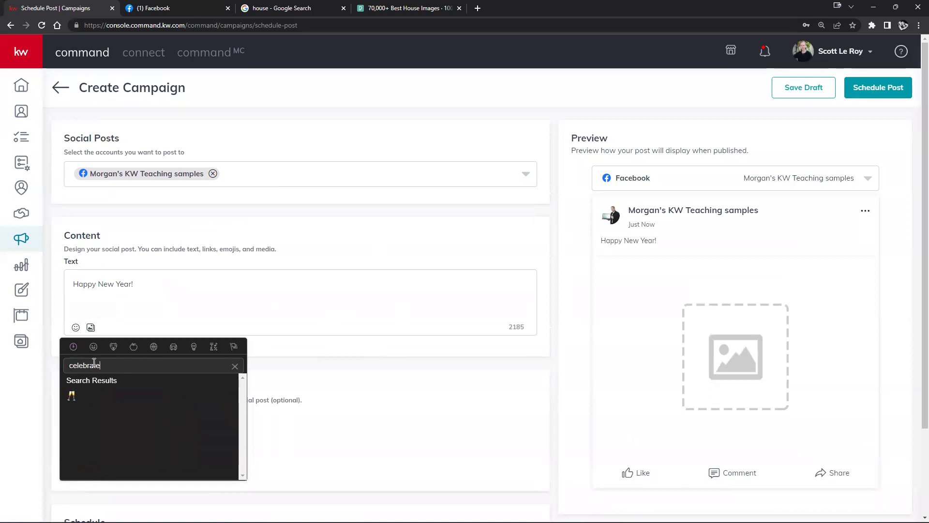
pyautogui.click(72, 395)
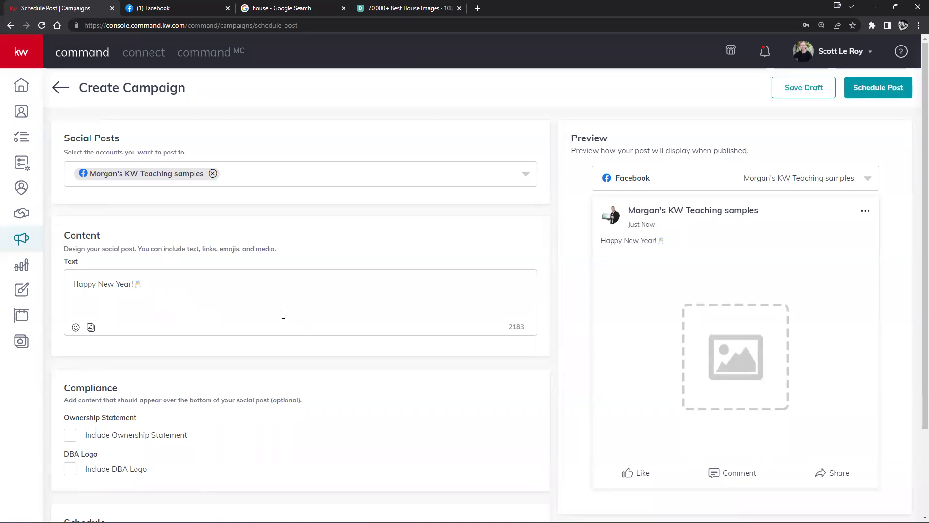
pyautogui.click(75, 329)
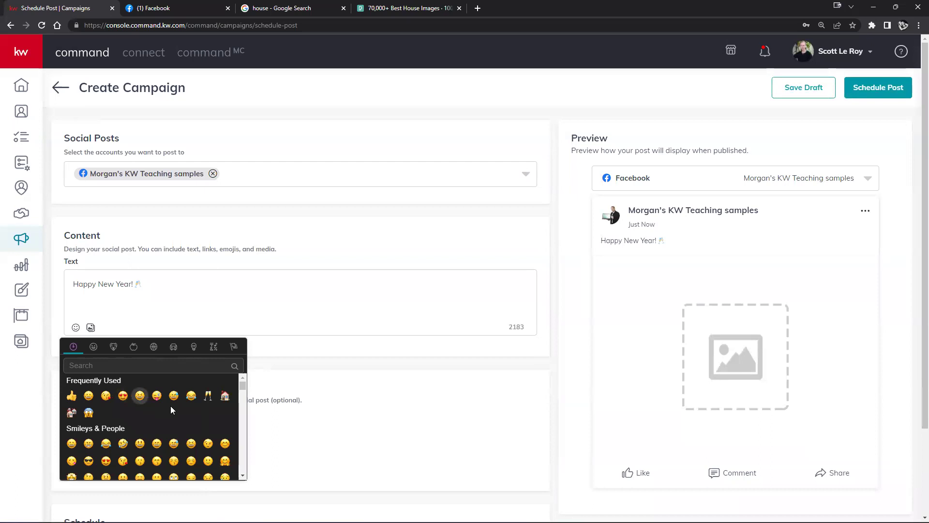
pyautogui.scroll(-5, 104, 397)
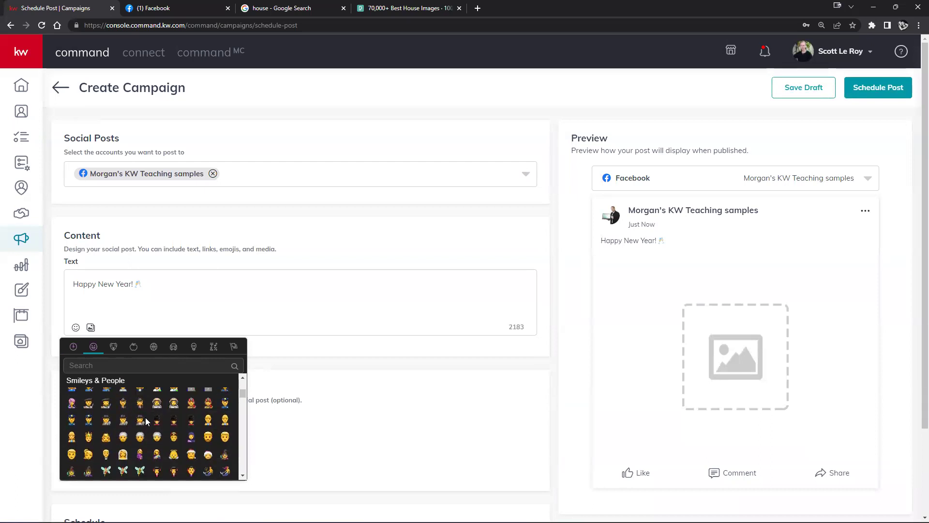
pyautogui.click(183, 301)
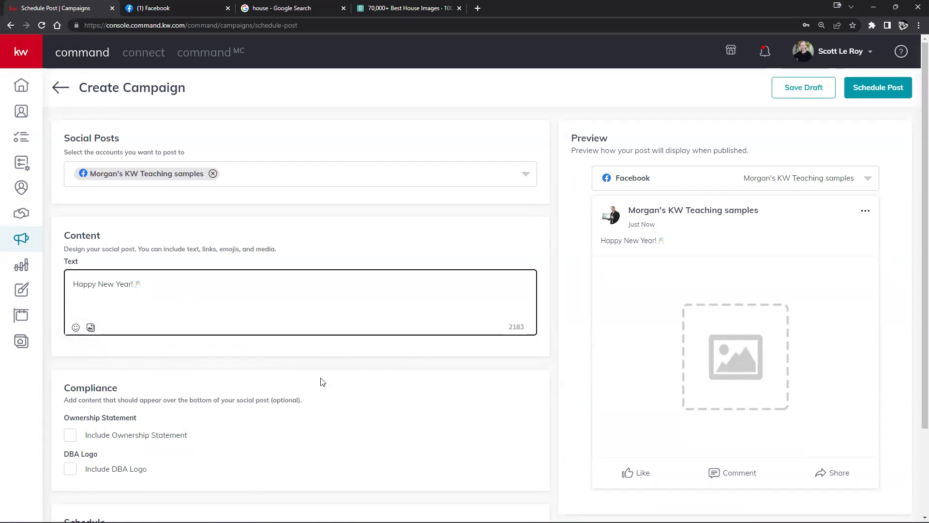
# Add the "NewYearsDay-2021_W" design from the Template Library as the post's media, cropped as Wide (1.91:1).
pyautogui.click(90, 328)
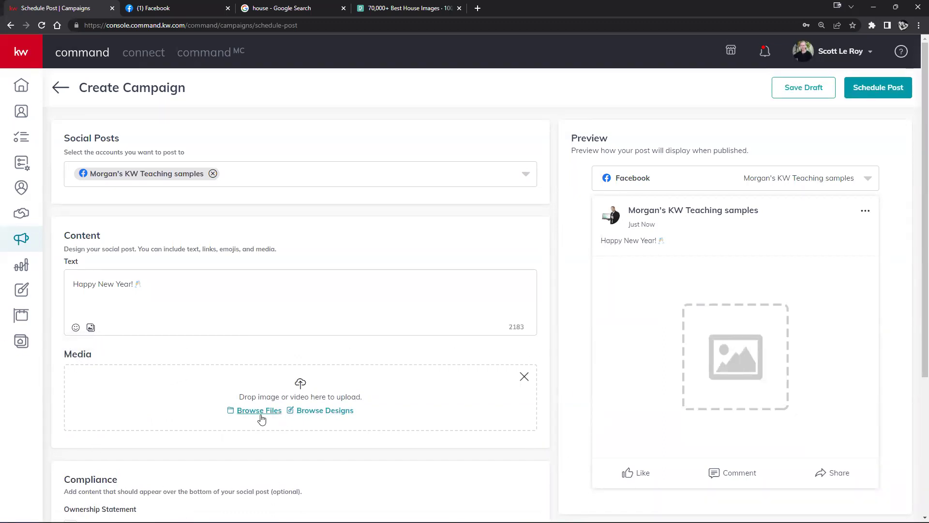
pyautogui.click(325, 411)
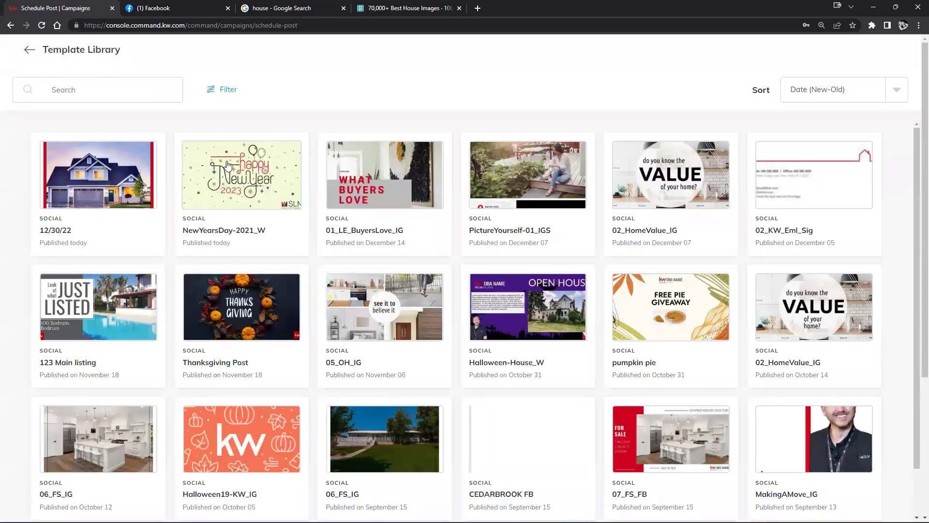
pyautogui.click(253, 186)
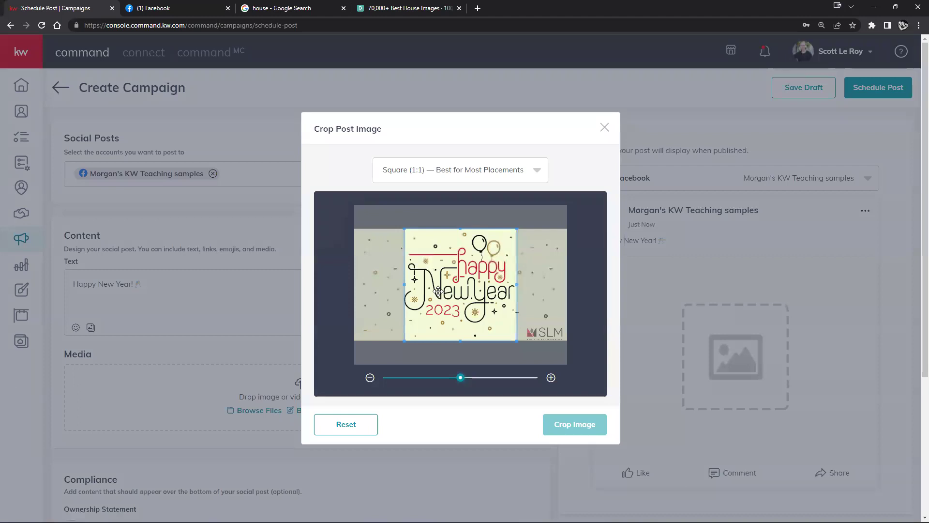
pyautogui.click(441, 172)
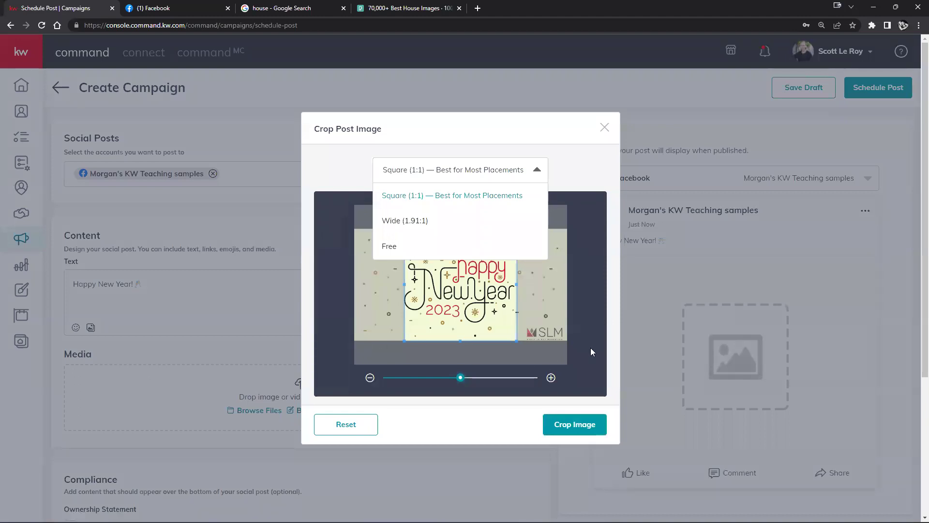
pyautogui.click(394, 221)
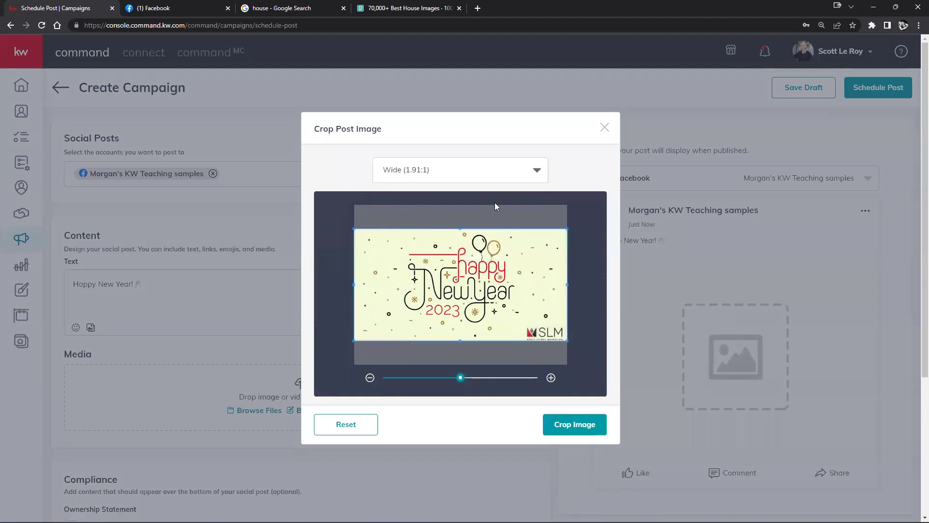
pyautogui.click(567, 427)
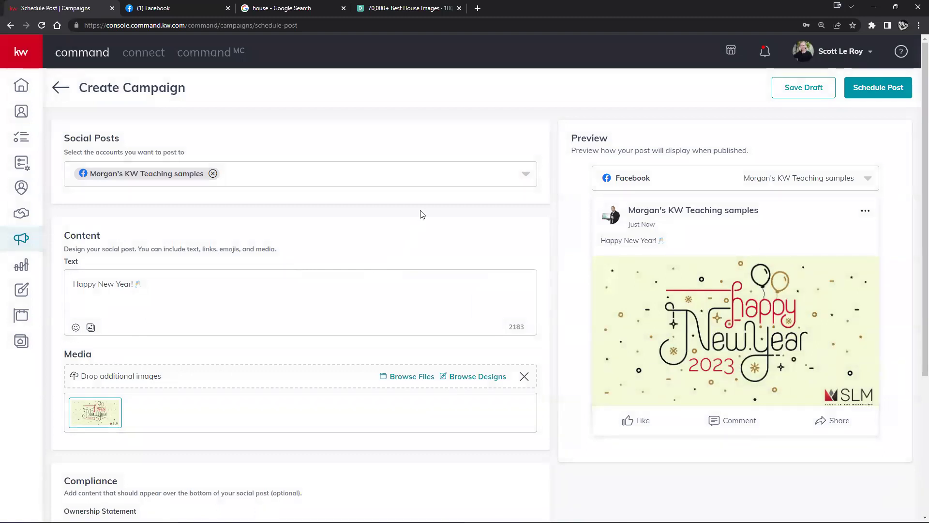
# Include the DBA logo and the ownership statement in the post's compliance content, with the logo left aligned.
pyautogui.scroll(-3, 421, 214)
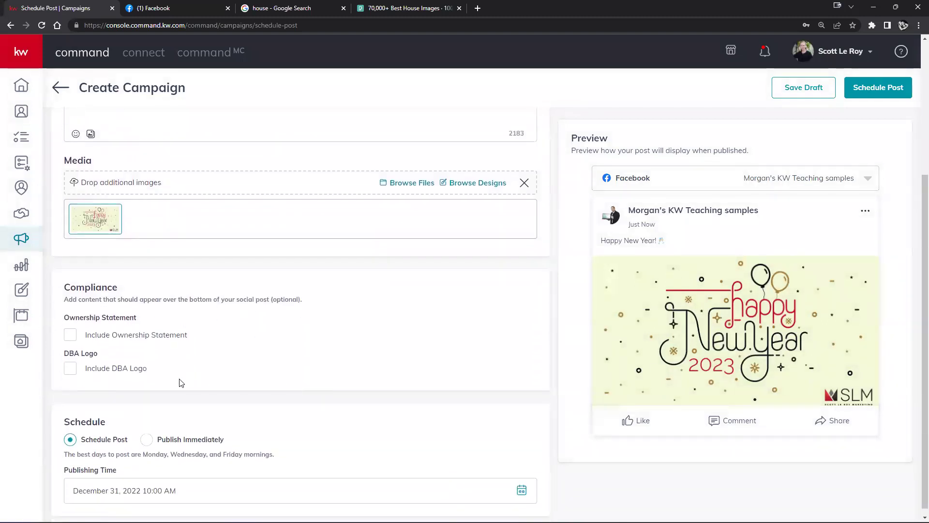
pyautogui.click(70, 369)
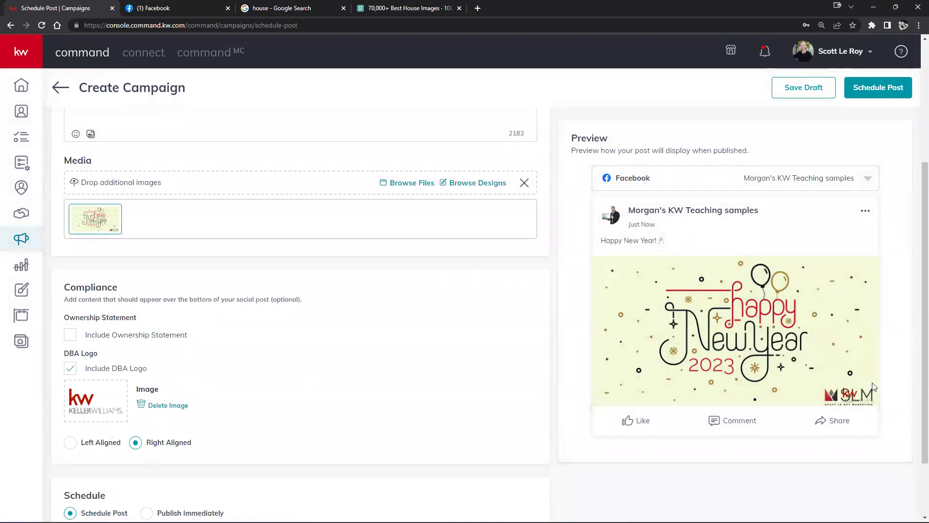
pyautogui.click(70, 335)
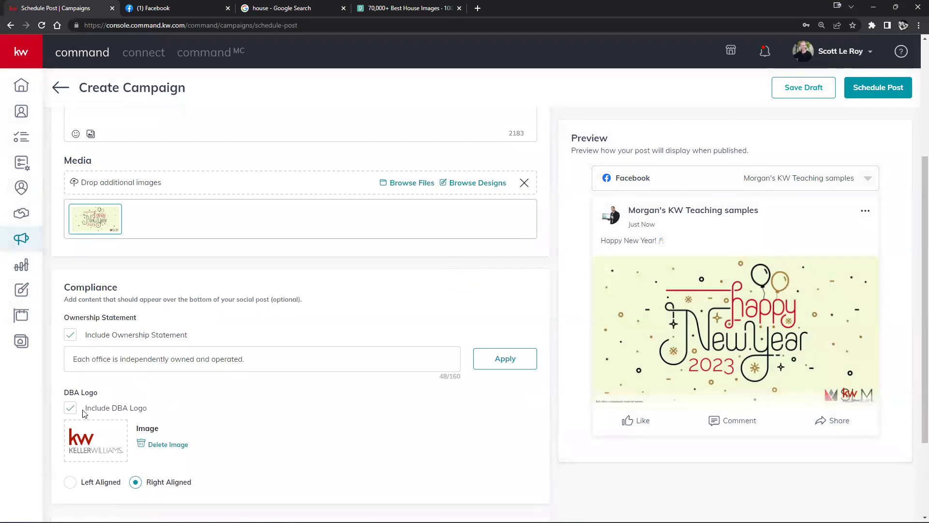
pyautogui.click(70, 482)
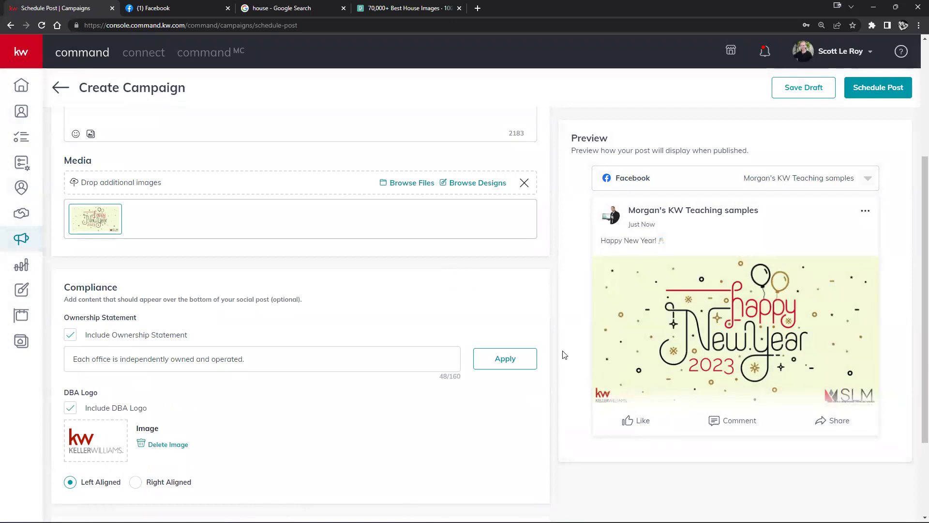
# Set the post's schedule to Publish Immediately, and save the post as a draft.
pyautogui.scroll(-3, 300, 396)
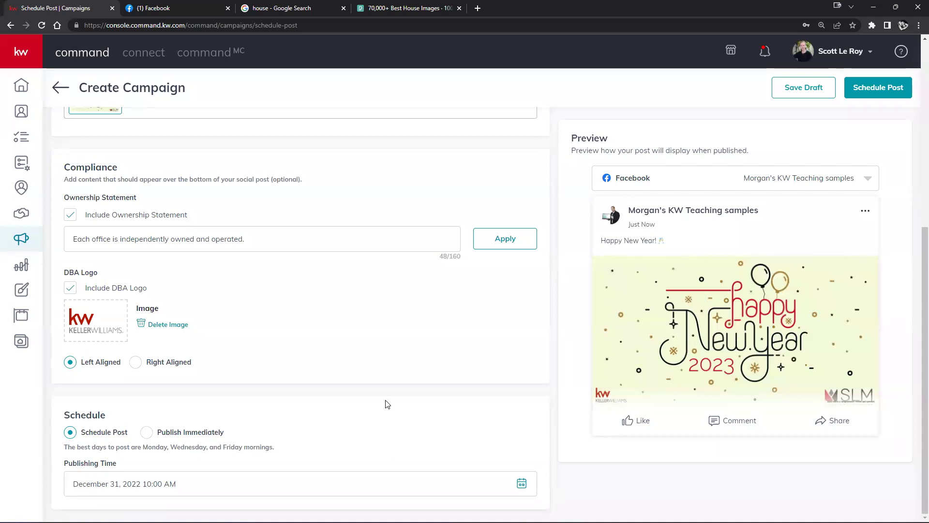
pyautogui.click(146, 431)
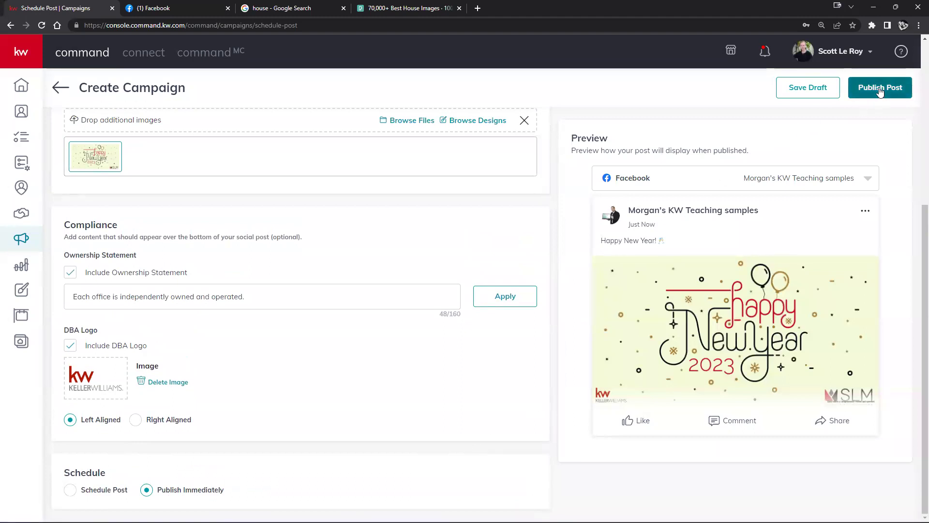
pyautogui.click(807, 90)
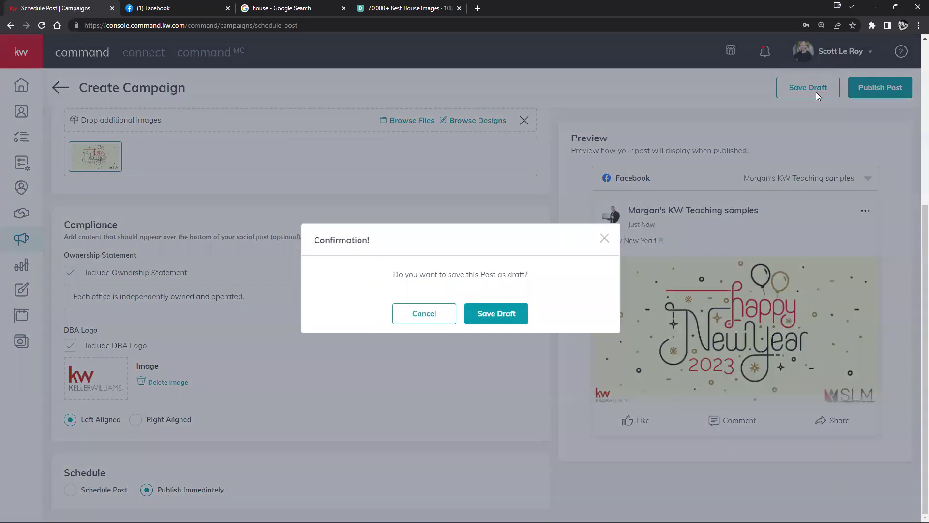
pyautogui.click(477, 320)
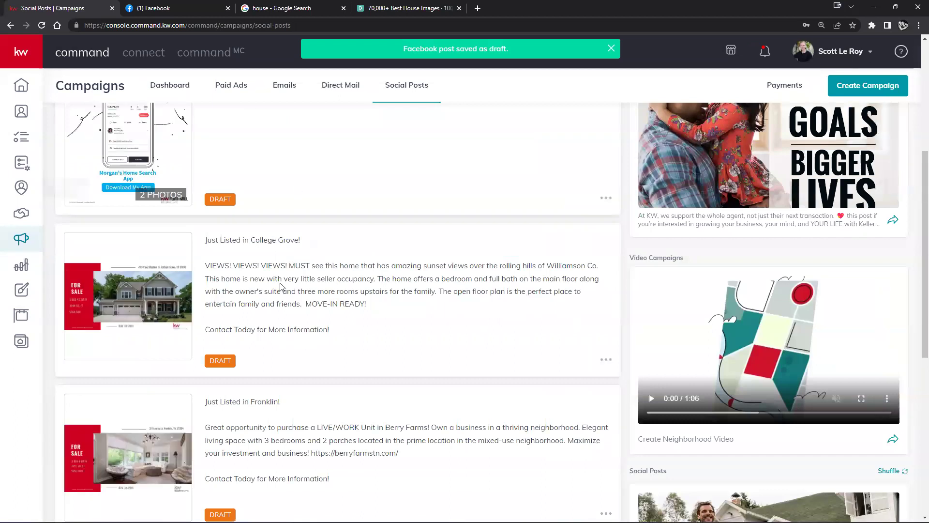
# Compare the Live & Scheduled Posts with the Draft Posts, ending on the drafts.
pyautogui.scroll(5, 281, 286)
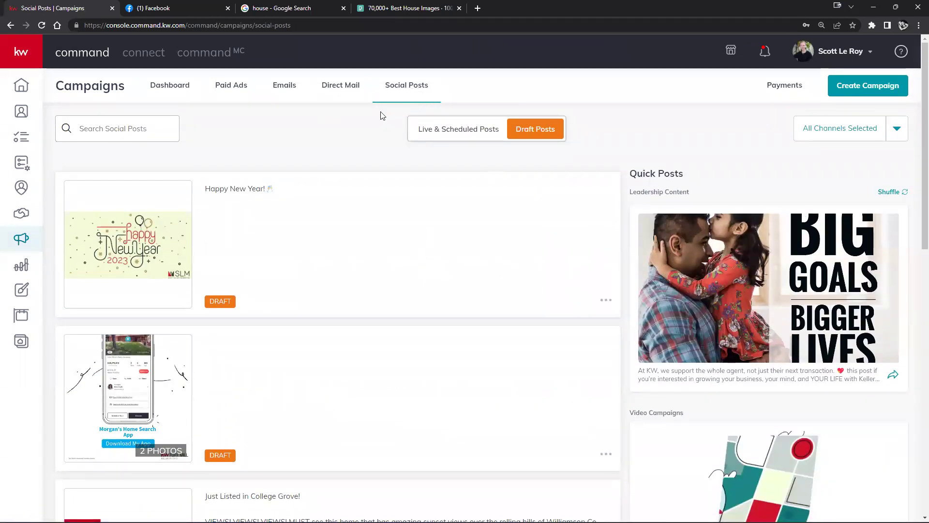
pyautogui.click(448, 129)
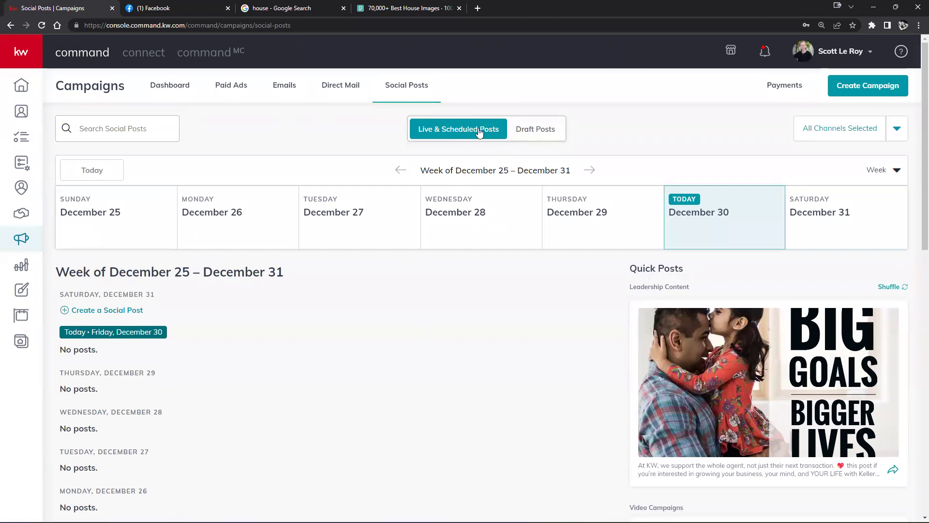
pyautogui.click(540, 130)
pyautogui.click(488, 128)
pyautogui.click(530, 130)
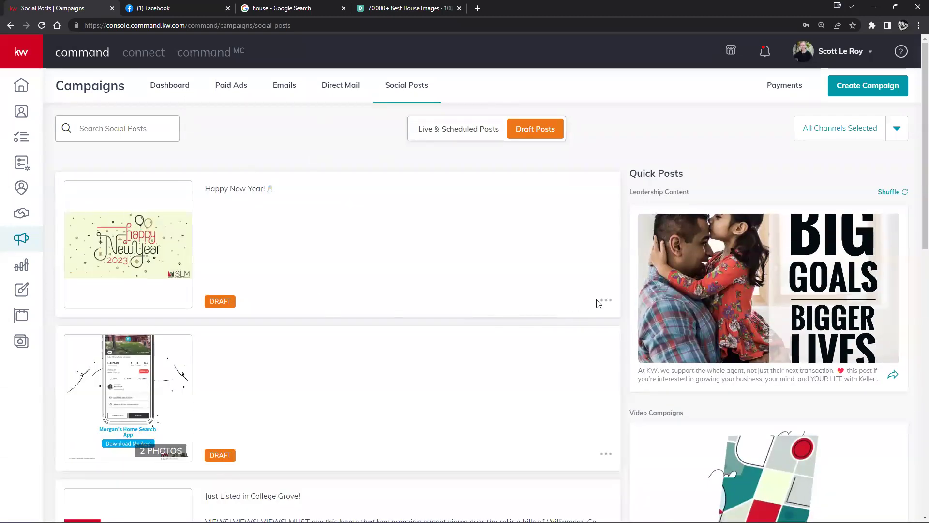
# Open the "Happy New Year!" draft post for editing and check the calendar for its publishing time.
pyautogui.click(608, 301)
pyautogui.click(575, 291)
pyautogui.click(508, 315)
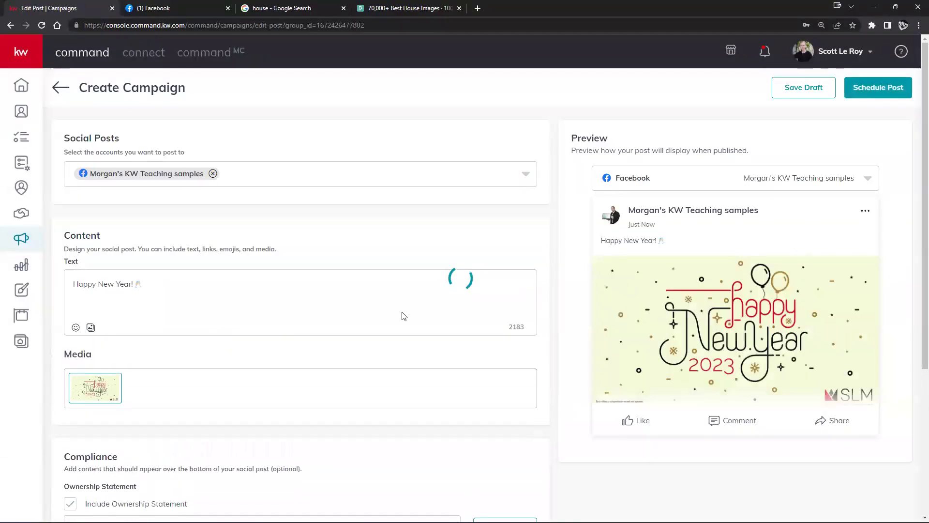
pyautogui.scroll(-4, 404, 316)
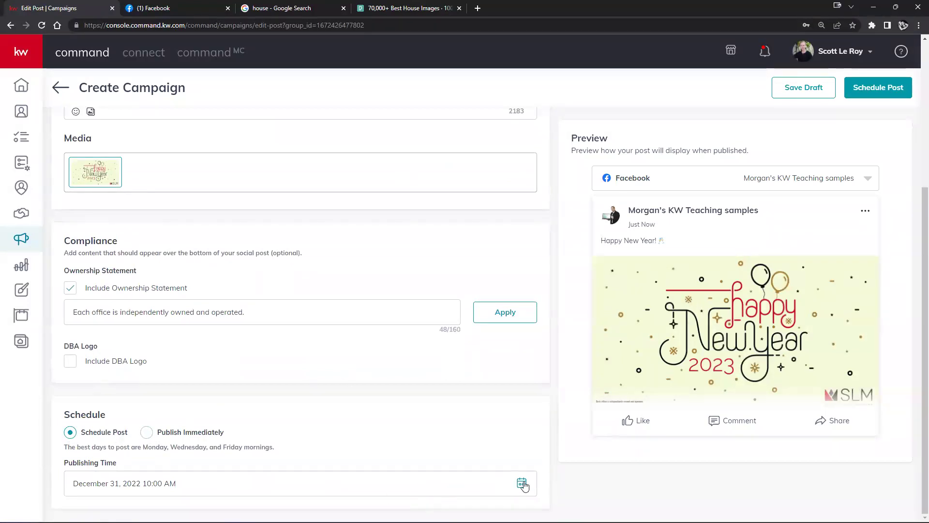
pyautogui.click(262, 489)
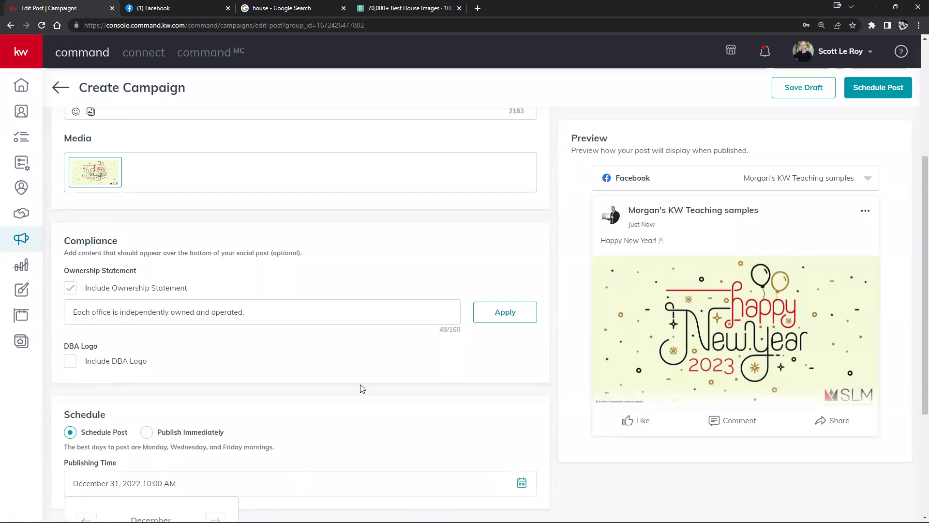
pyautogui.scroll(-4, 410, 385)
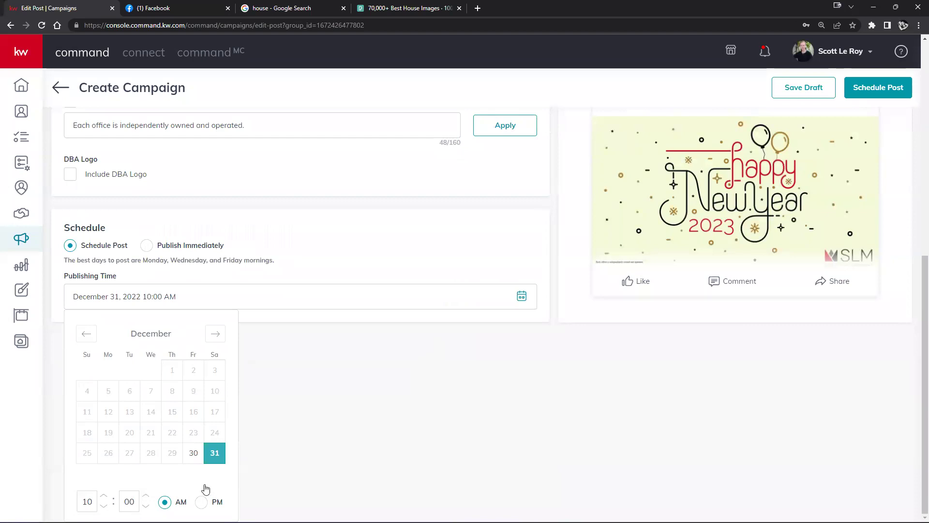
pyautogui.click(282, 467)
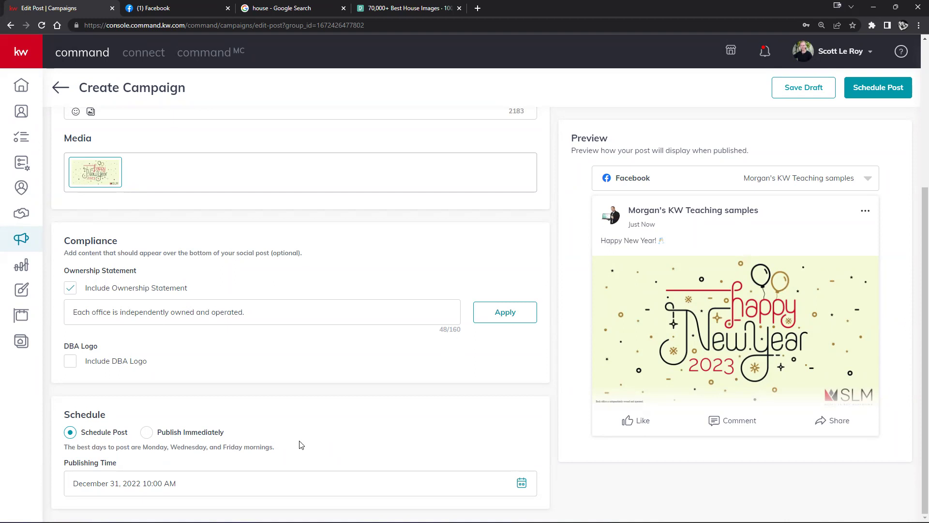
# Set the "Happy New Year!" post to Publish Immediately and publish it to the Facebook page.
pyautogui.click(147, 432)
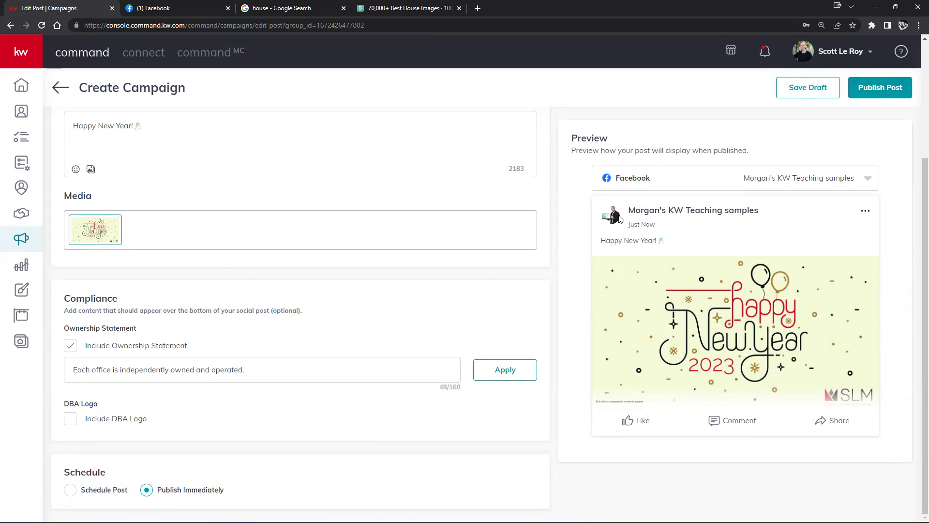
pyautogui.click(861, 90)
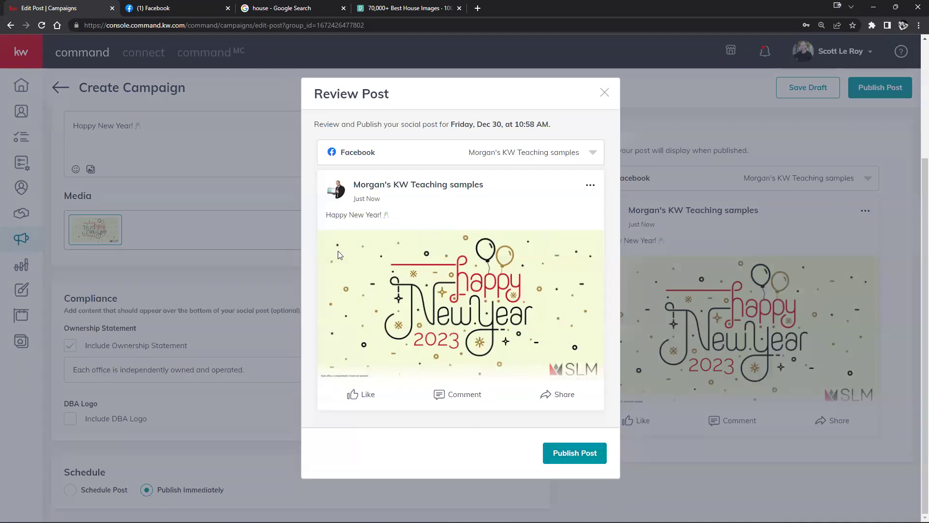
pyautogui.click(549, 450)
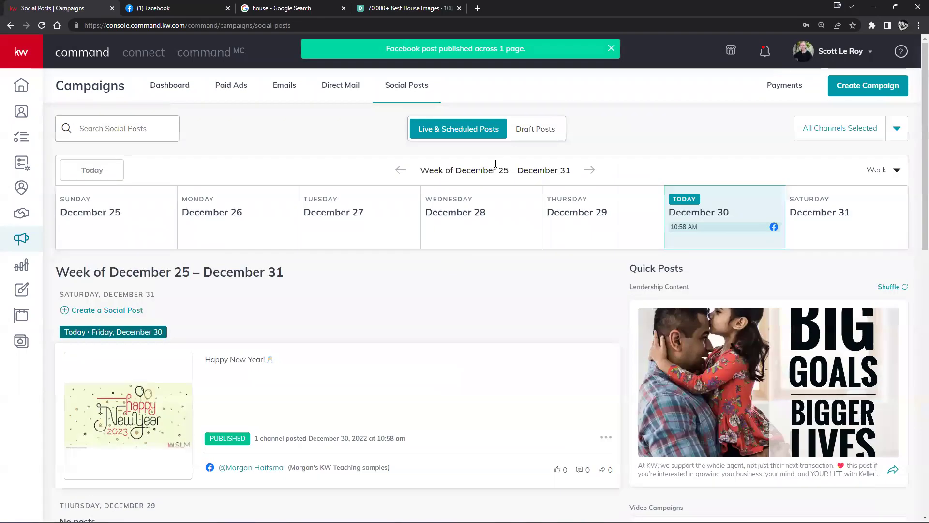
# Show the social posts calendar by month and view the details of the December 30 post.
pyautogui.click(872, 170)
pyautogui.click(834, 222)
pyautogui.scroll(-3, 710, 213)
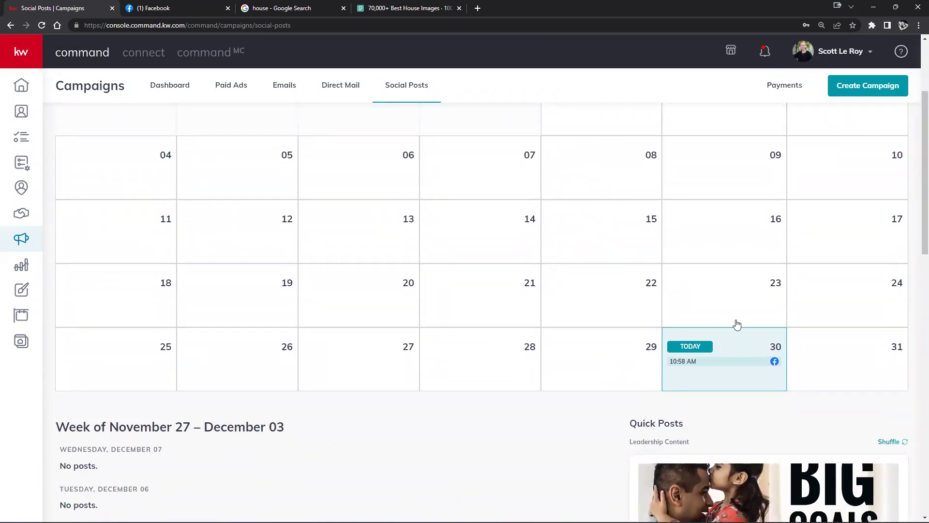
pyautogui.click(723, 368)
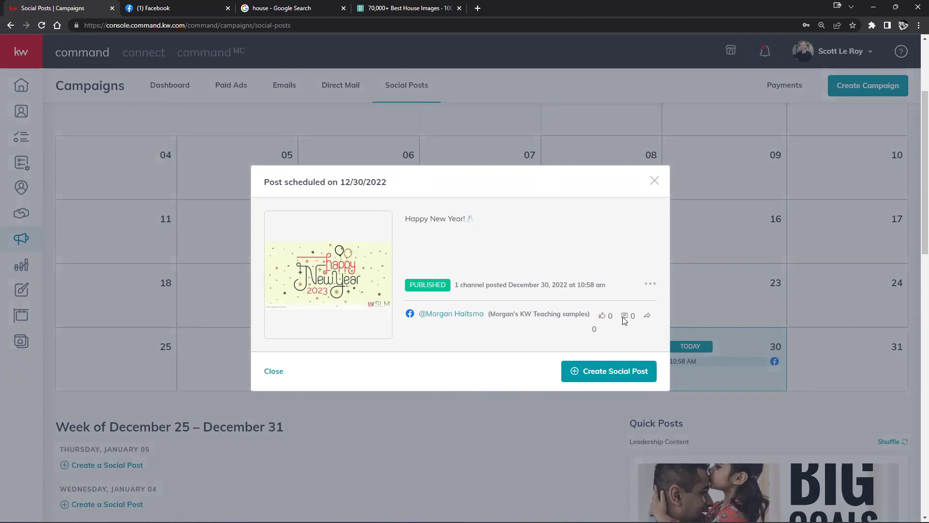
# Switch to Facebook and view the published "Happy New Year!" post on the teaching samples page.
pyautogui.click(165, 8)
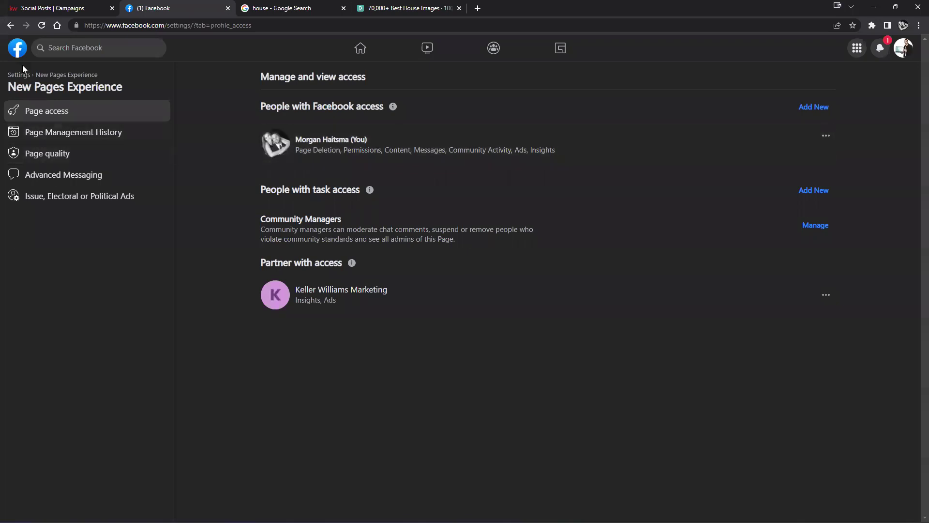
pyautogui.click(8, 27)
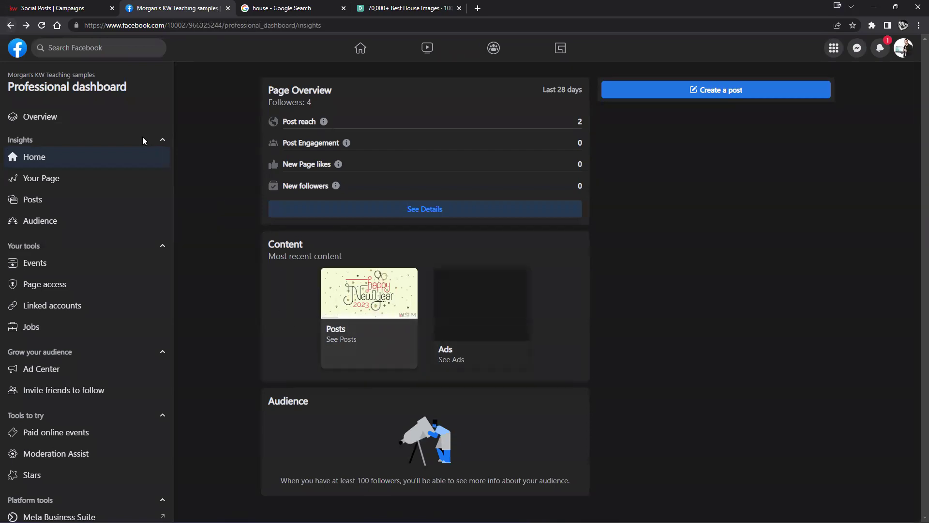
pyautogui.click(41, 163)
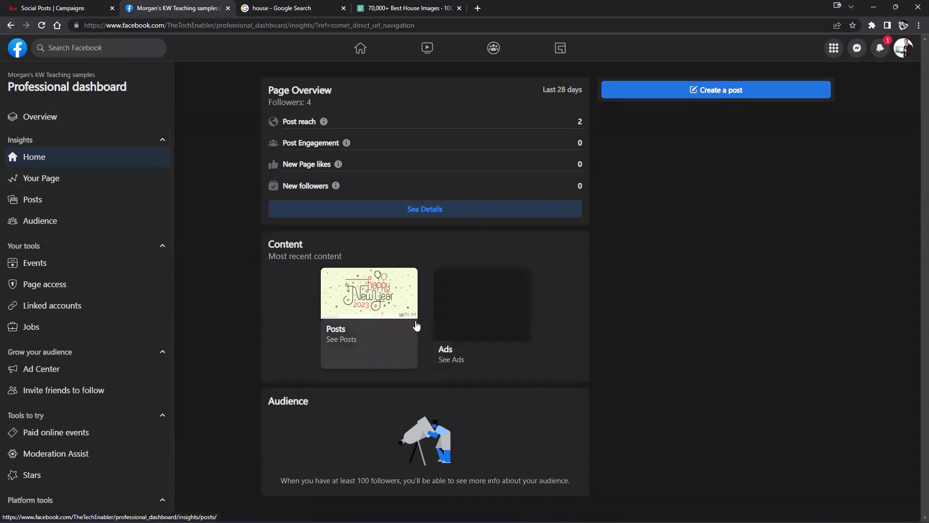
pyautogui.click(902, 47)
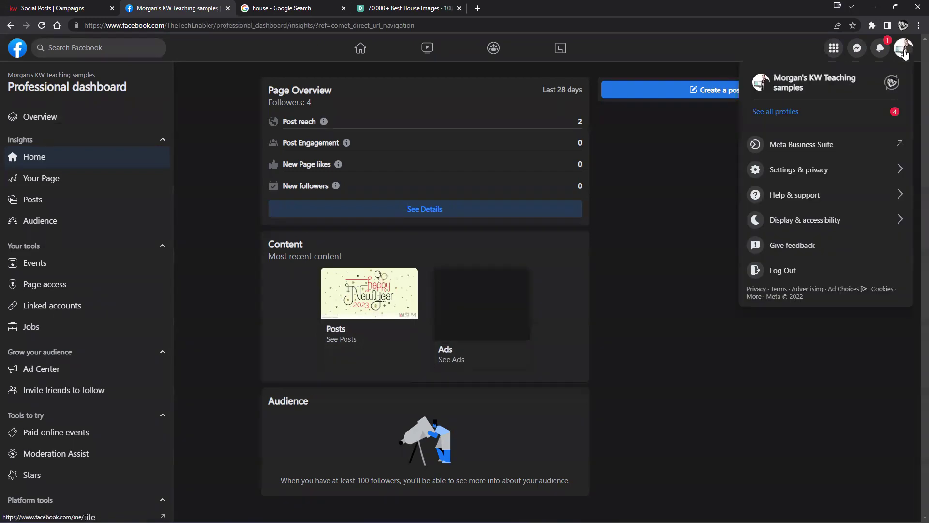
pyautogui.click(797, 90)
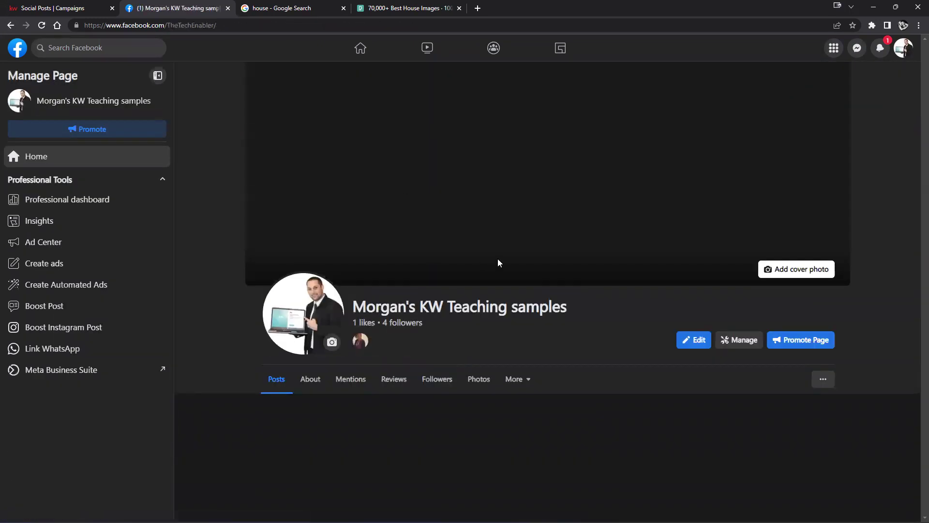
pyautogui.scroll(-4, 655, 304)
pyautogui.scroll(-5, 656, 304)
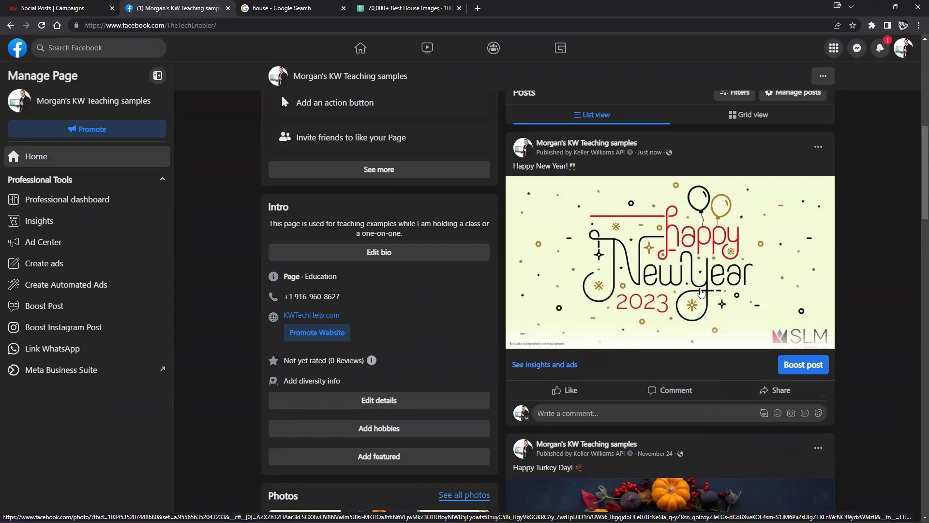
# Return to KW Command, check the additional options for the published post, and close its details.
pyautogui.click(65, 6)
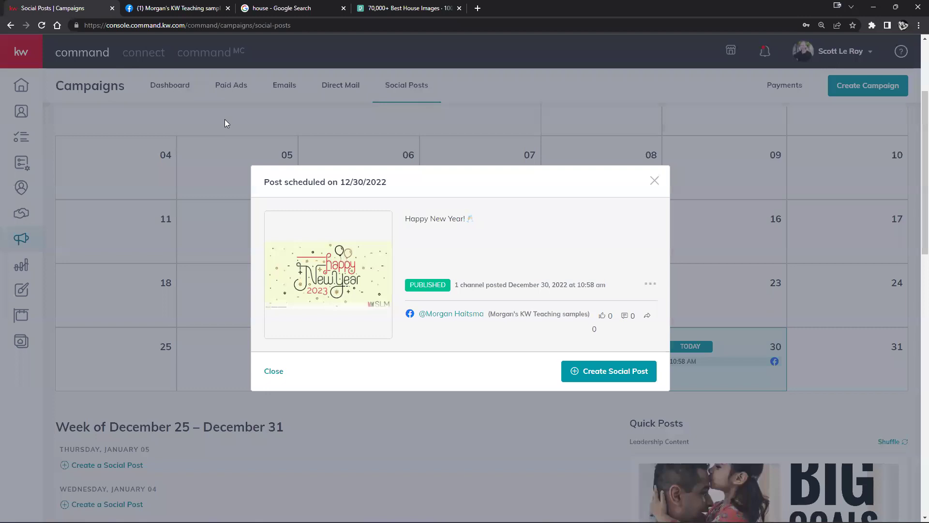
pyautogui.click(650, 284)
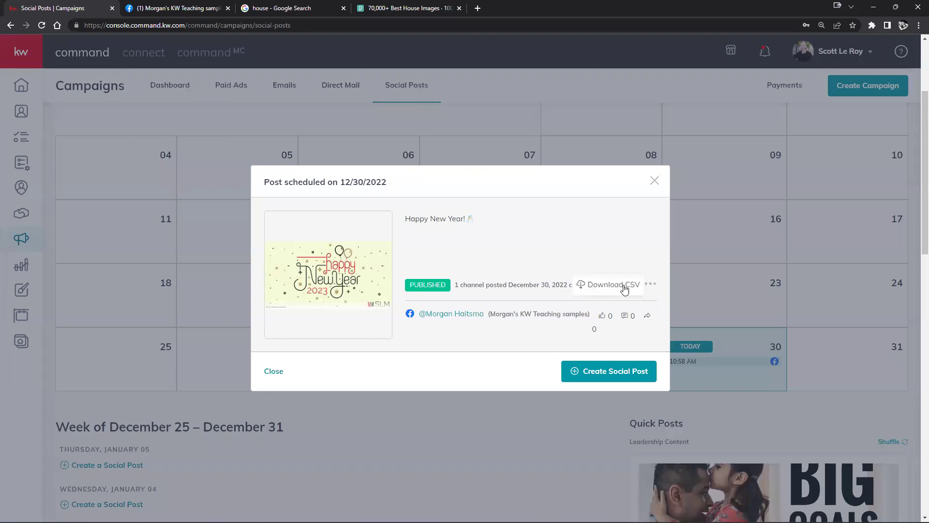
pyautogui.click(655, 180)
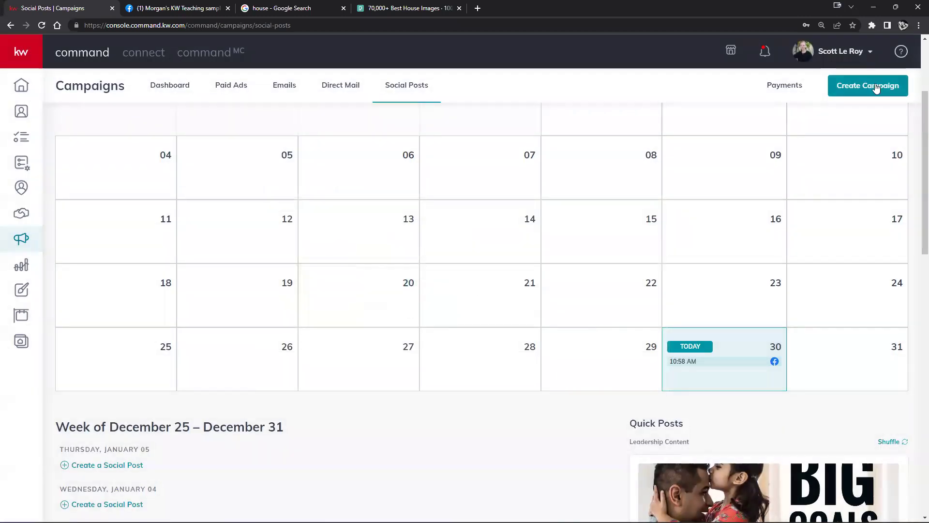
# Start a new social post campaign and try to add the "NewYearsDay-2021_W" design as its media.
pyautogui.click(868, 85)
pyautogui.click(449, 281)
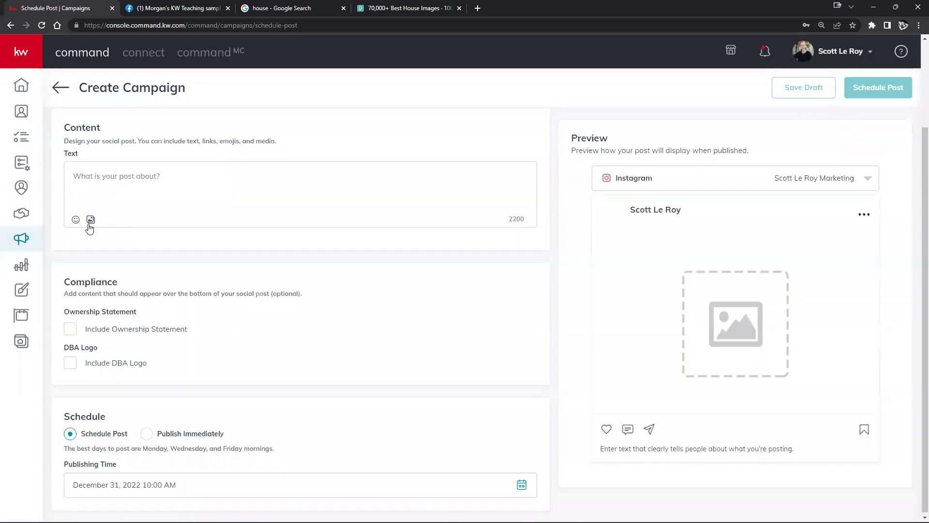
pyautogui.click(91, 219)
pyautogui.click(324, 304)
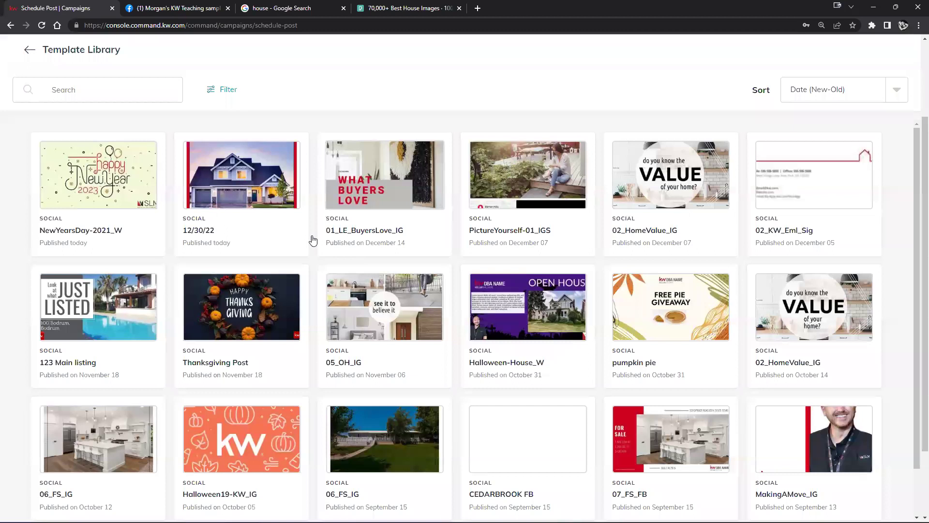
pyautogui.click(98, 184)
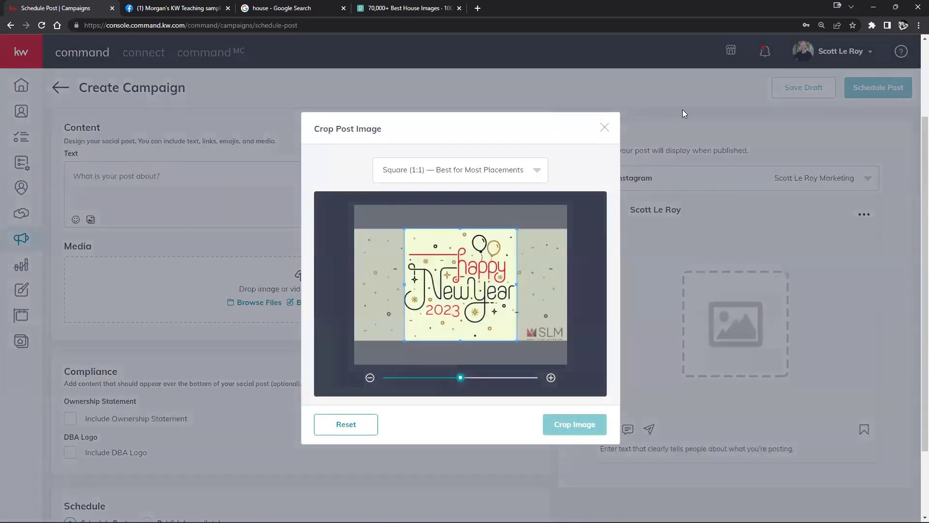
pyautogui.click(604, 127)
# Enter "Happy New Year!" as the text of the new social post.
pyautogui.rightClick(140, 182)
pyautogui.click(146, 179)
pyautogui.write('Happy ')
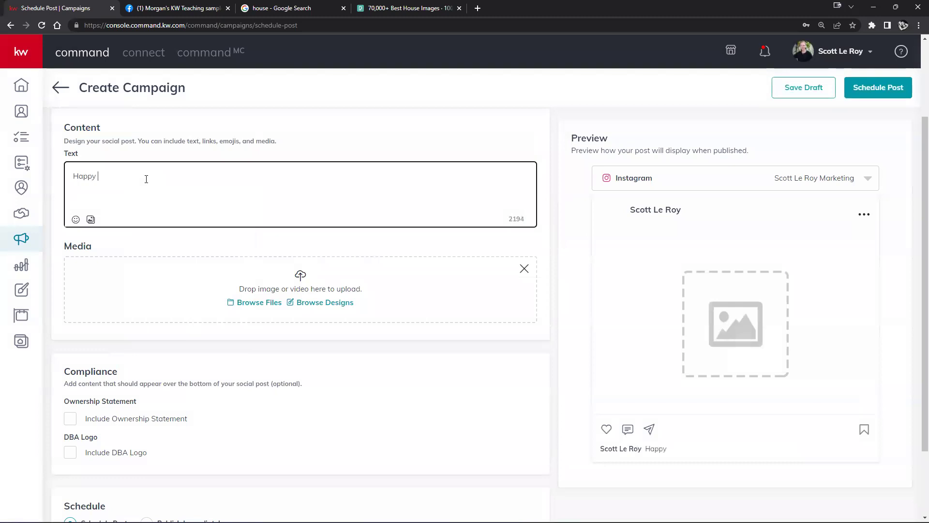
pyautogui.write('New Year!')
# Include the left-aligned DBA logo and the ownership statement in the new post's compliance content.
pyautogui.scroll(-2, 263, 380)
pyautogui.click(75, 366)
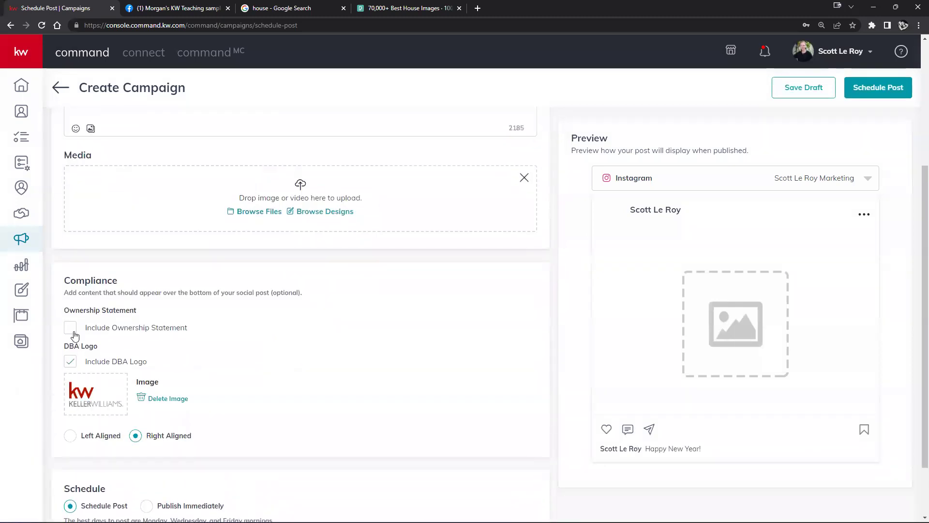
pyautogui.click(72, 329)
pyautogui.click(73, 477)
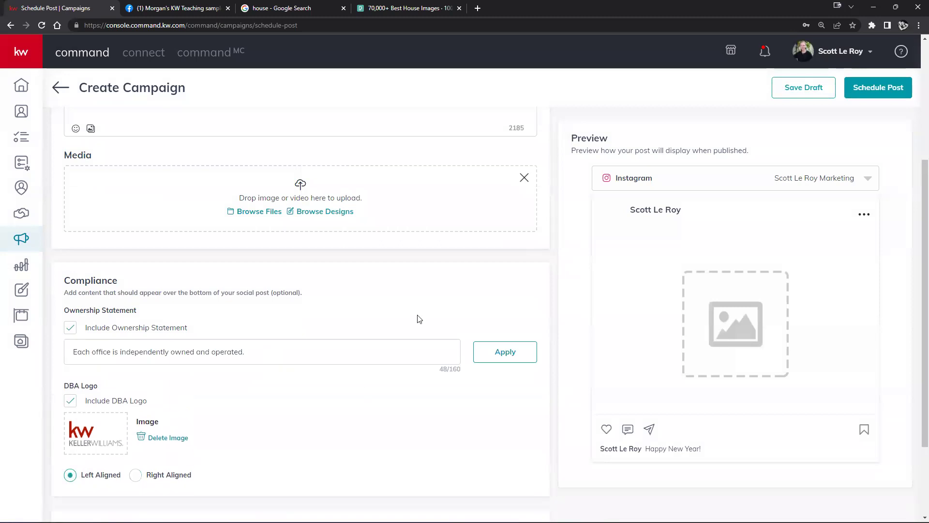
# Add the "NewYearsDay-2021_W" design as the new post's media, cropped as Wide (1.91:1).
pyautogui.click(315, 211)
pyautogui.click(99, 175)
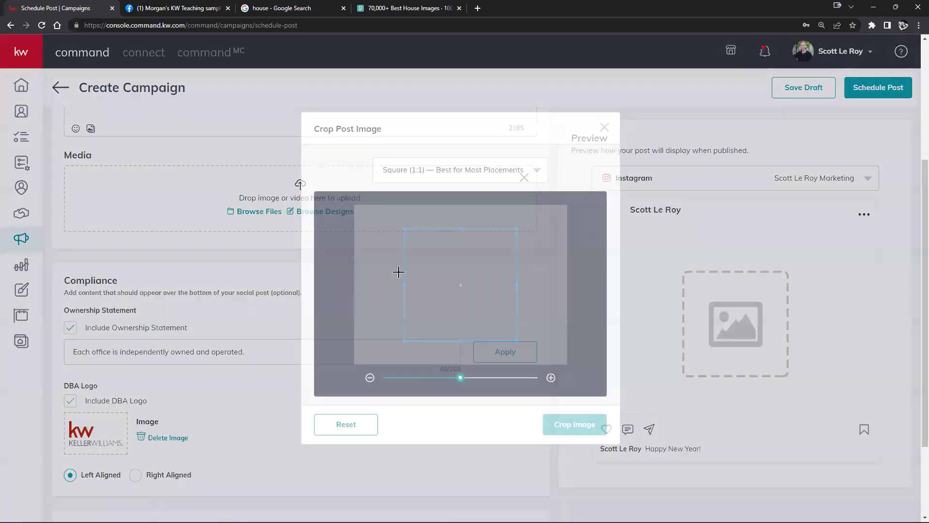
pyautogui.click(488, 179)
pyautogui.click(440, 221)
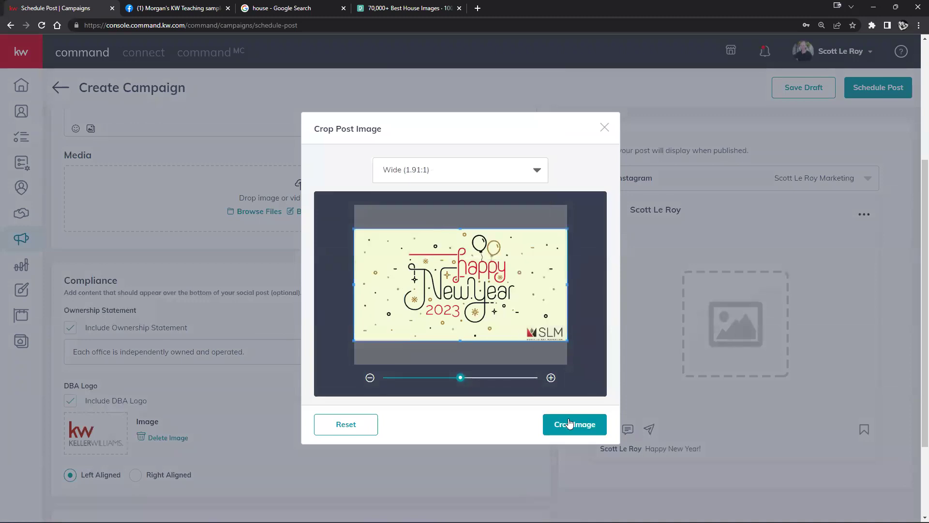
pyautogui.click(569, 424)
# Check the publishing time and review the Instagram version of the post without scheduling it.
pyautogui.scroll(-2, 368, 420)
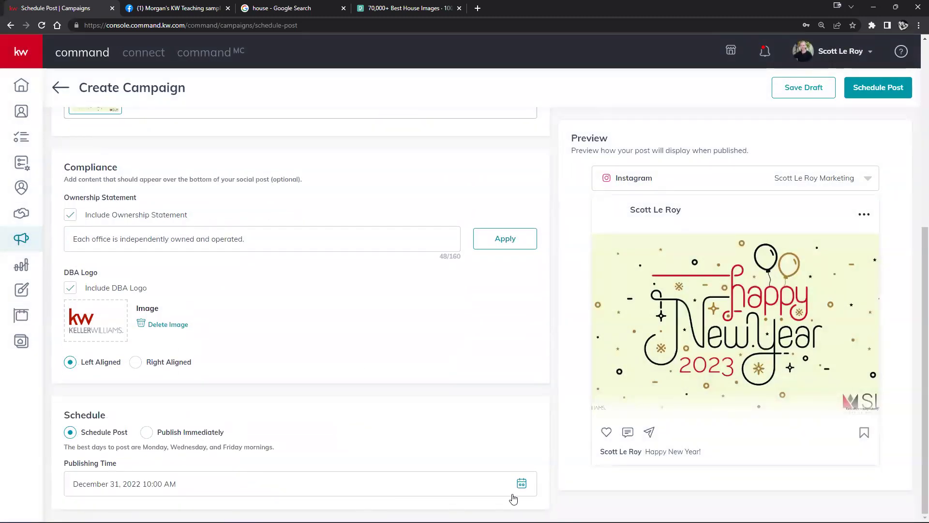
pyautogui.click(527, 486)
pyautogui.click(421, 426)
pyautogui.click(869, 92)
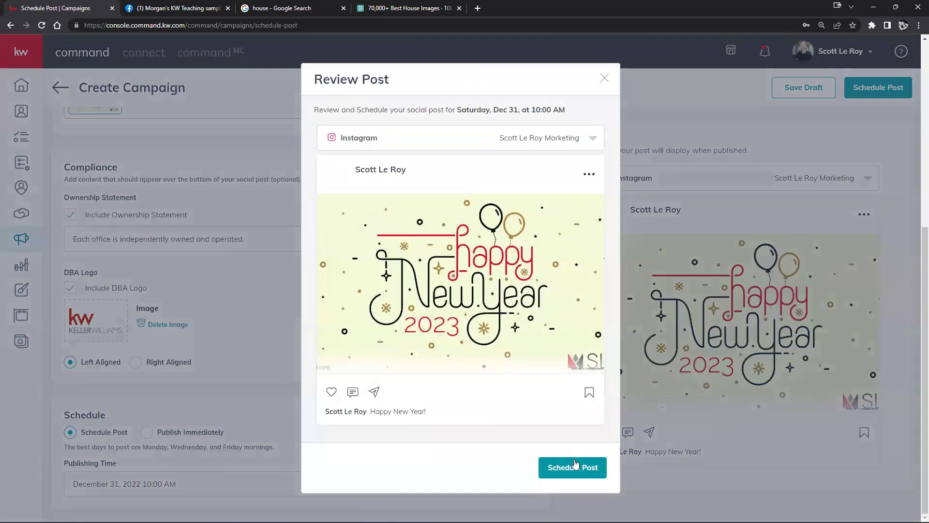
pyautogui.click(604, 79)
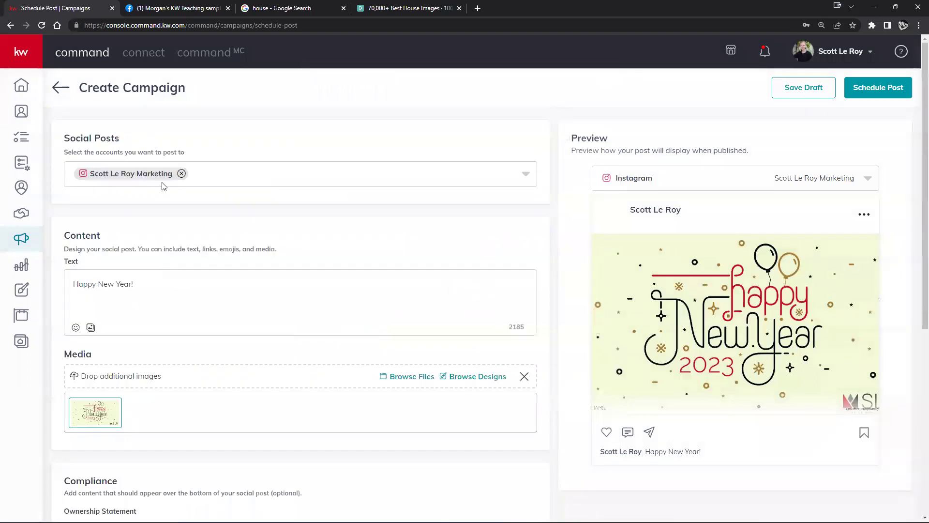
# Replace the Instagram account with the Facebook teaching samples page as the account to post to.
pyautogui.click(181, 173)
pyautogui.click(211, 175)
pyautogui.click(63, 220)
pyautogui.click(72, 218)
pyautogui.click(76, 220)
pyautogui.click(321, 161)
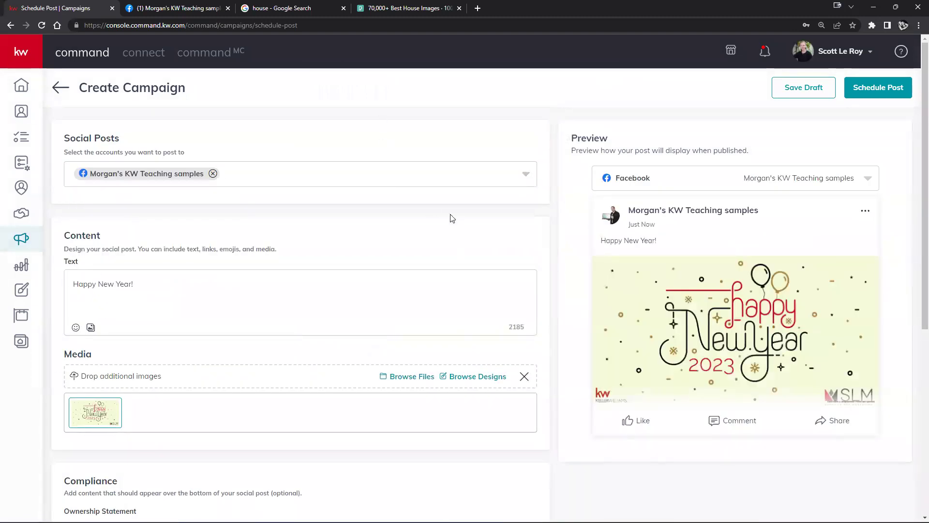
# Schedule the Facebook post for December 31, 2022 at 10:00 AM and view it among the scheduled posts.
pyautogui.scroll(-5, 321, 242)
pyautogui.click(876, 97)
pyautogui.click(572, 458)
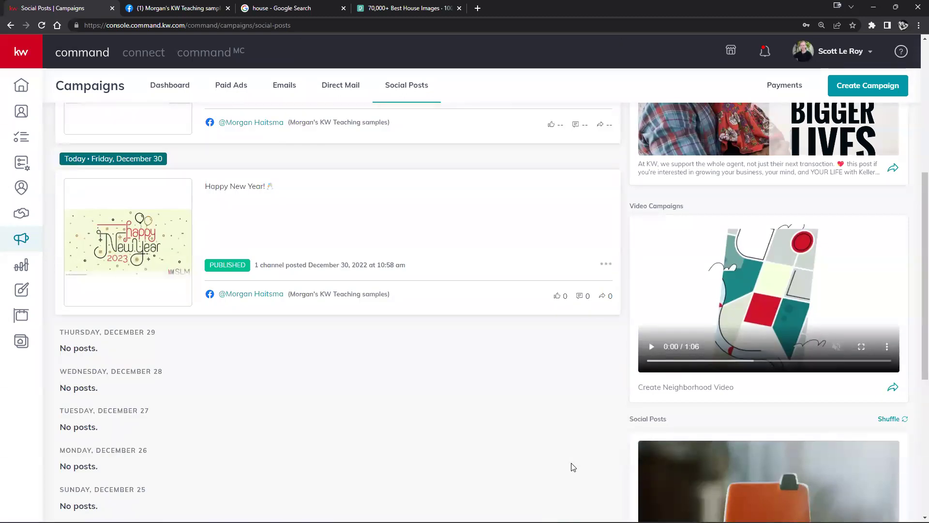
pyautogui.scroll(8, 542, 474)
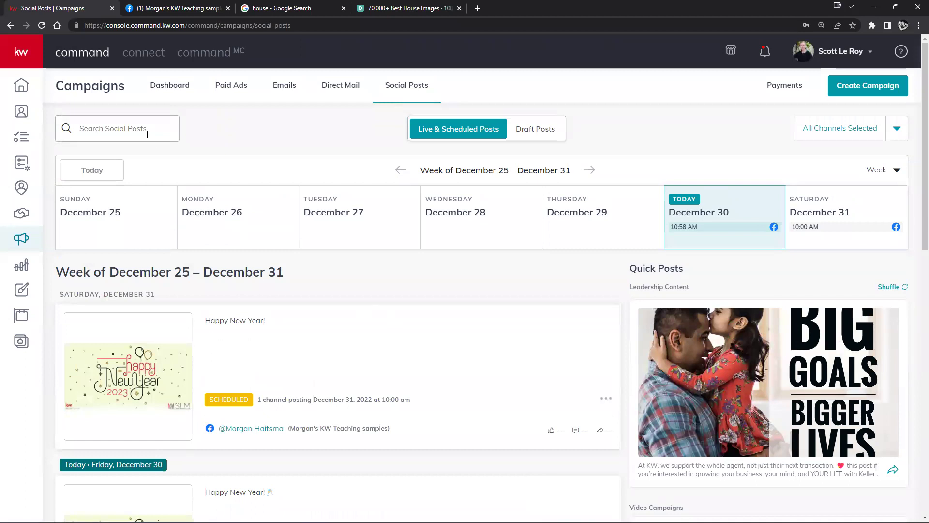
pyautogui.moveTo(29, 257)
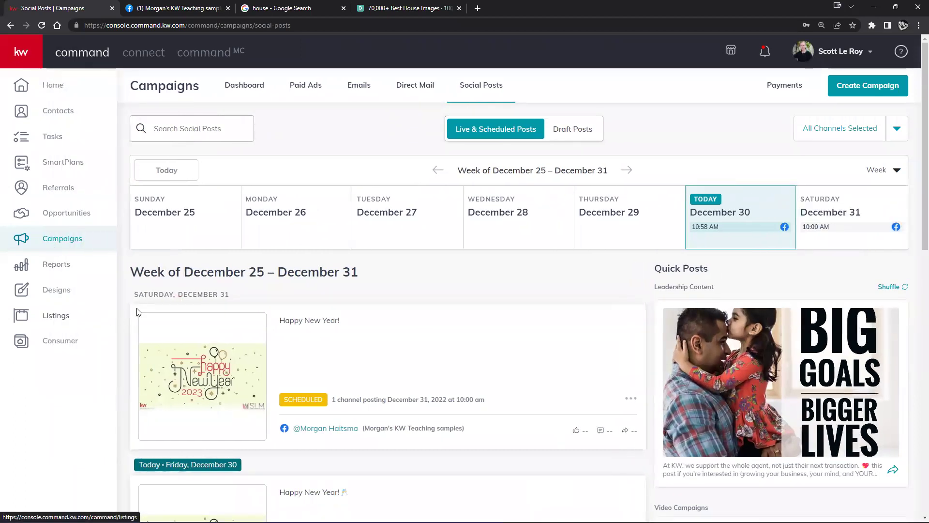